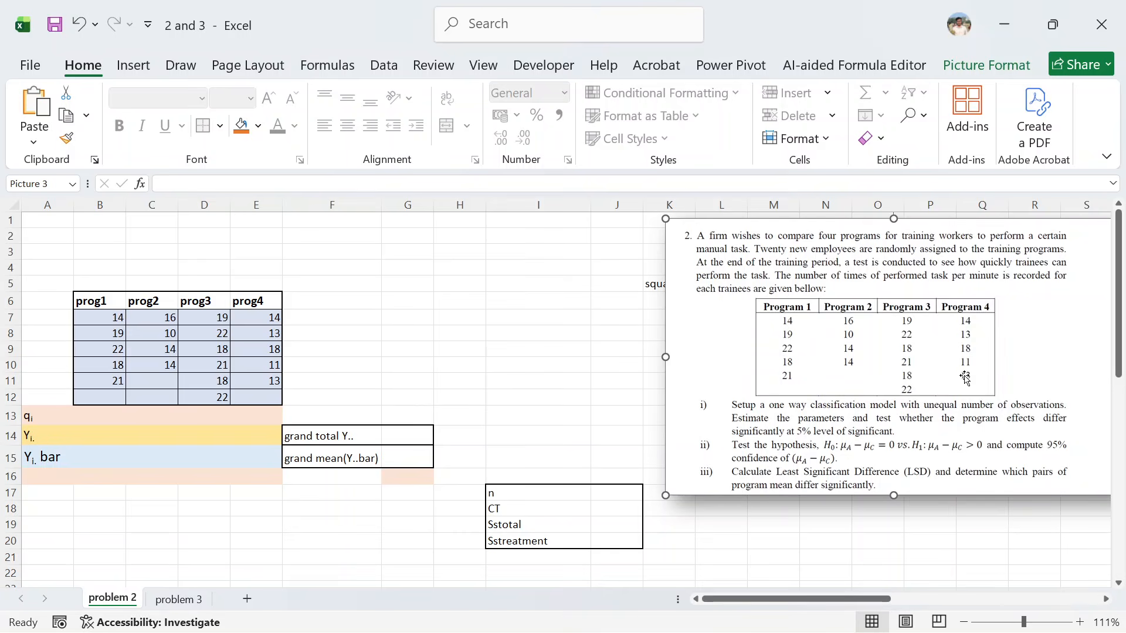
Count the prog1 observations in B13 with =COUNT(B7:B12) and fill the formula across the qi row to E13.
left_click_drag(120, 320, 241, 394)
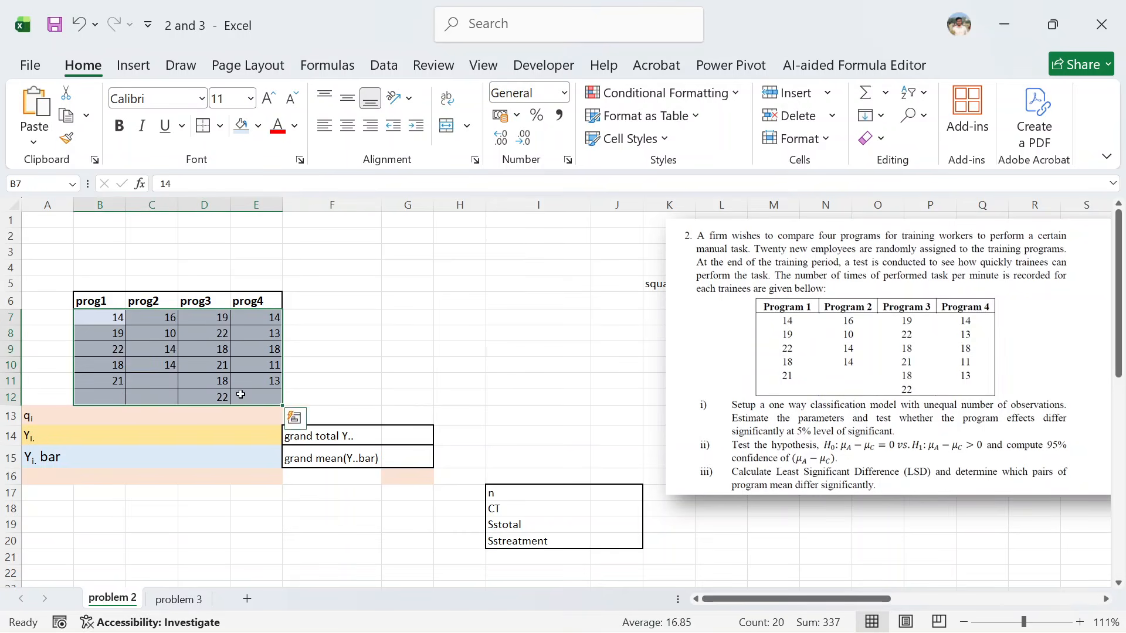
left_click(492, 313)
left_click(109, 415)
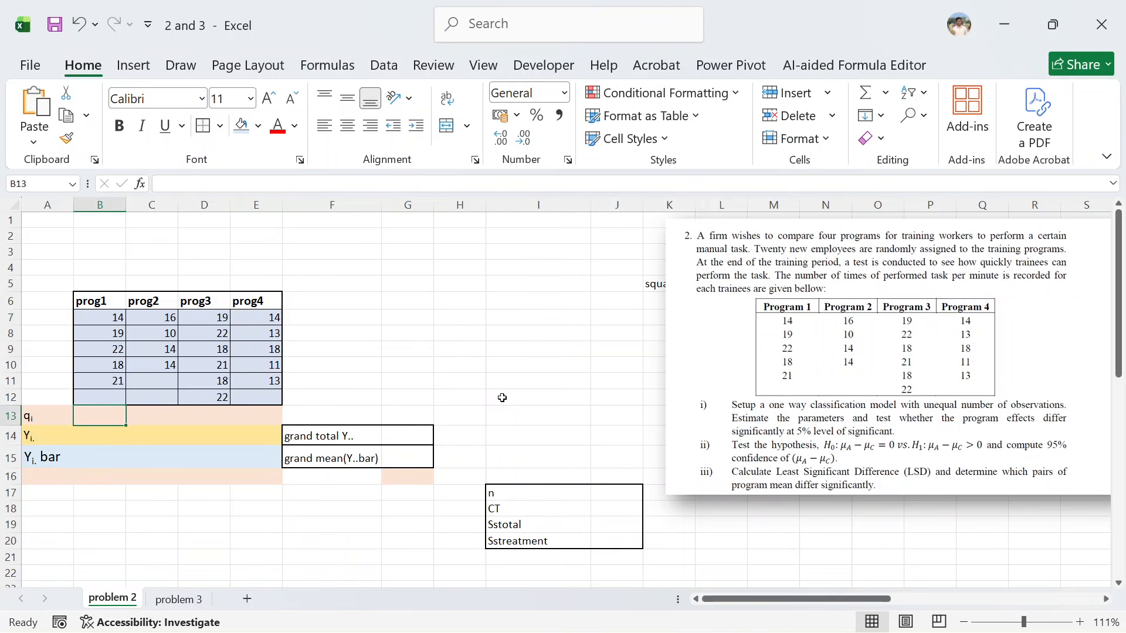
type("=")
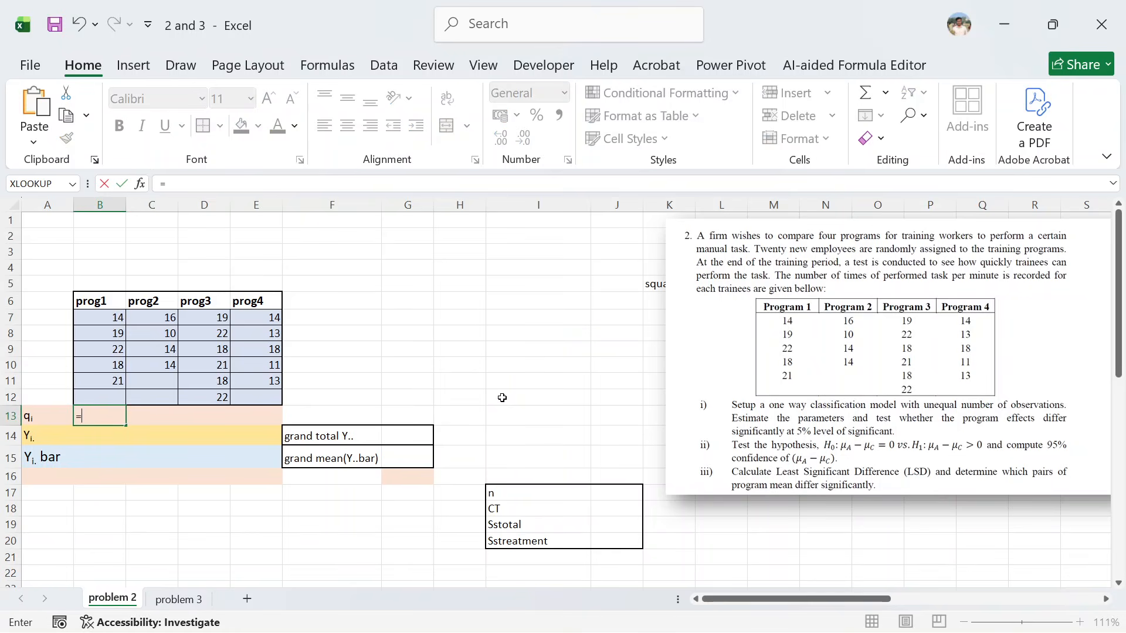
type("count")
key("Tab")
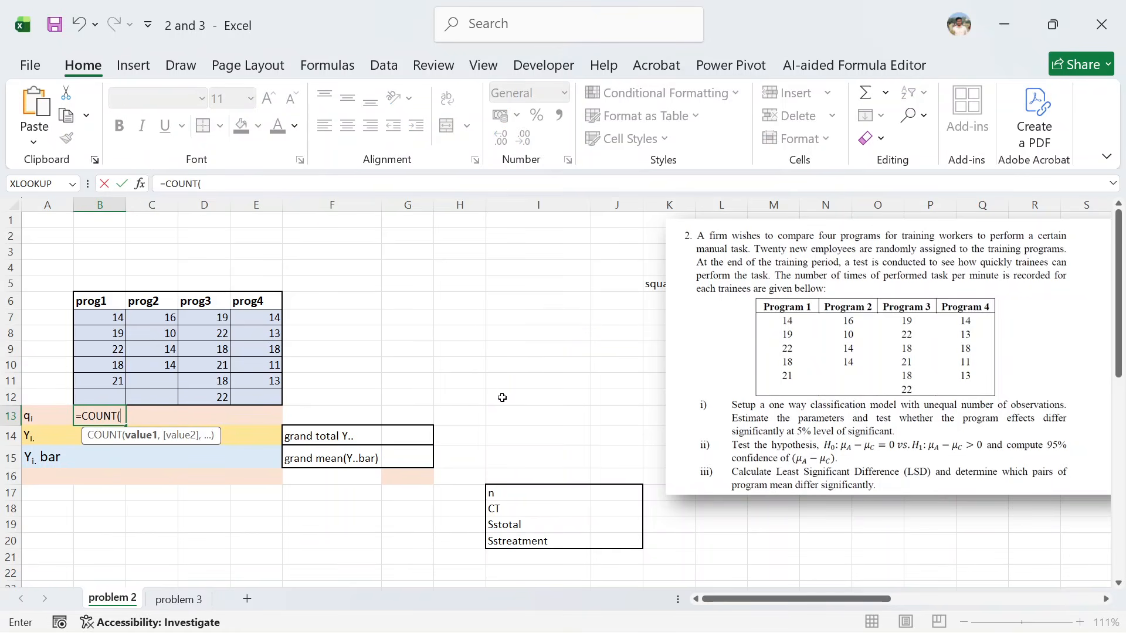
left_click_drag(121, 317, 124, 405)
key("Return")
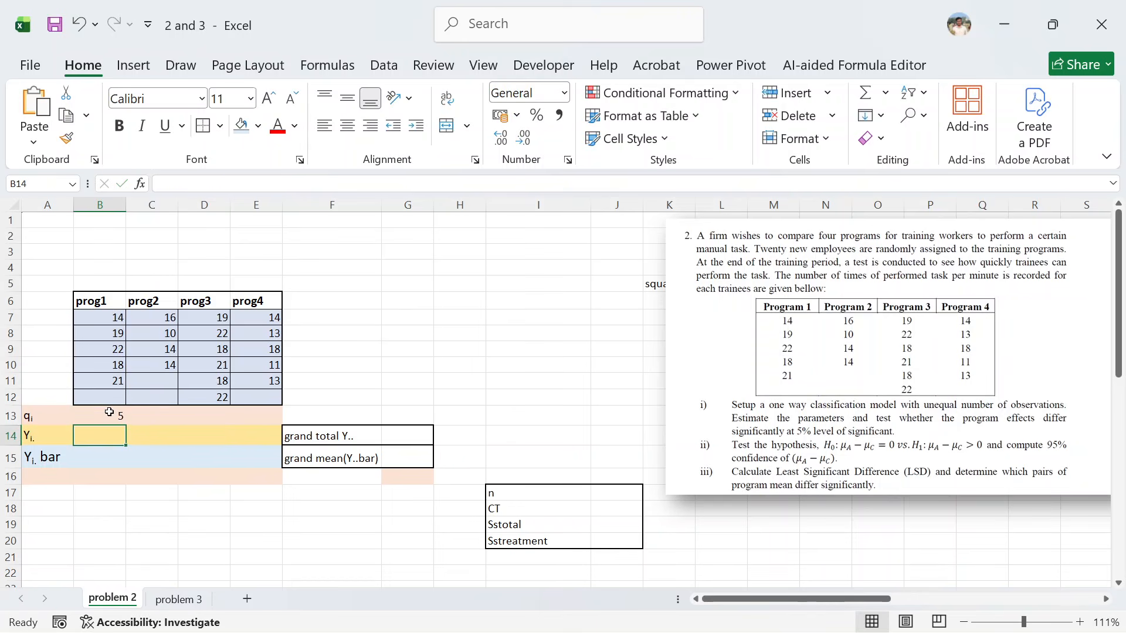
left_click(109, 412)
left_click_drag(128, 427, 278, 417)
left_click(339, 372)
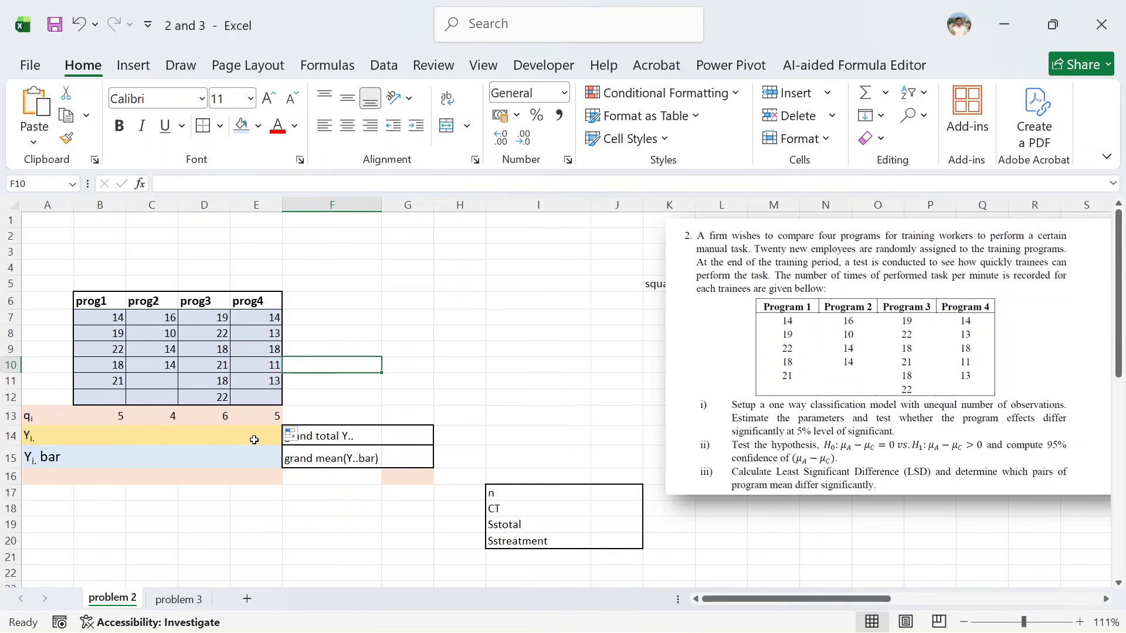
Total the prog1 values in B14 with =SUM(B7:B12) and fill the formula across the Yi. row to E14.
left_click(109, 438)
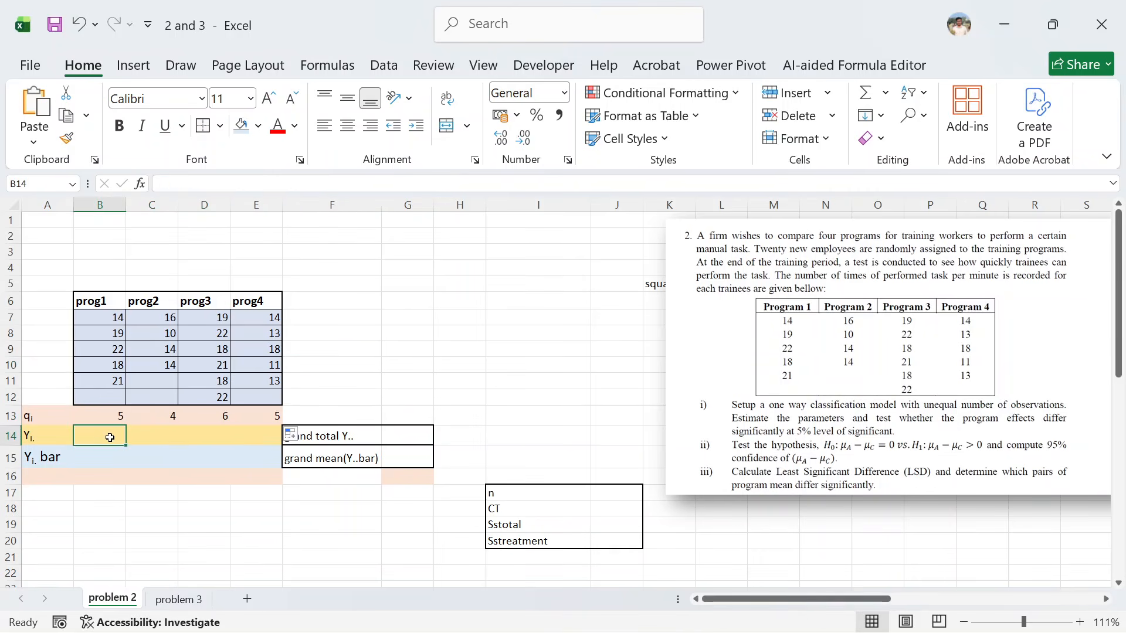
type("=sum")
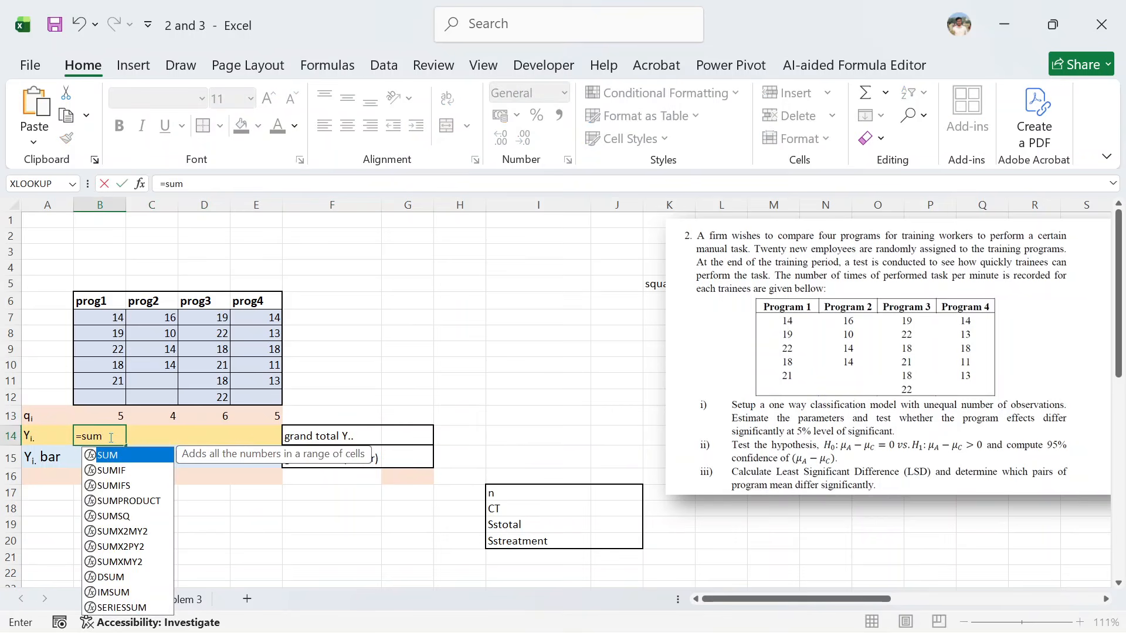
key("Tab")
left_click_drag(105, 317, 107, 393)
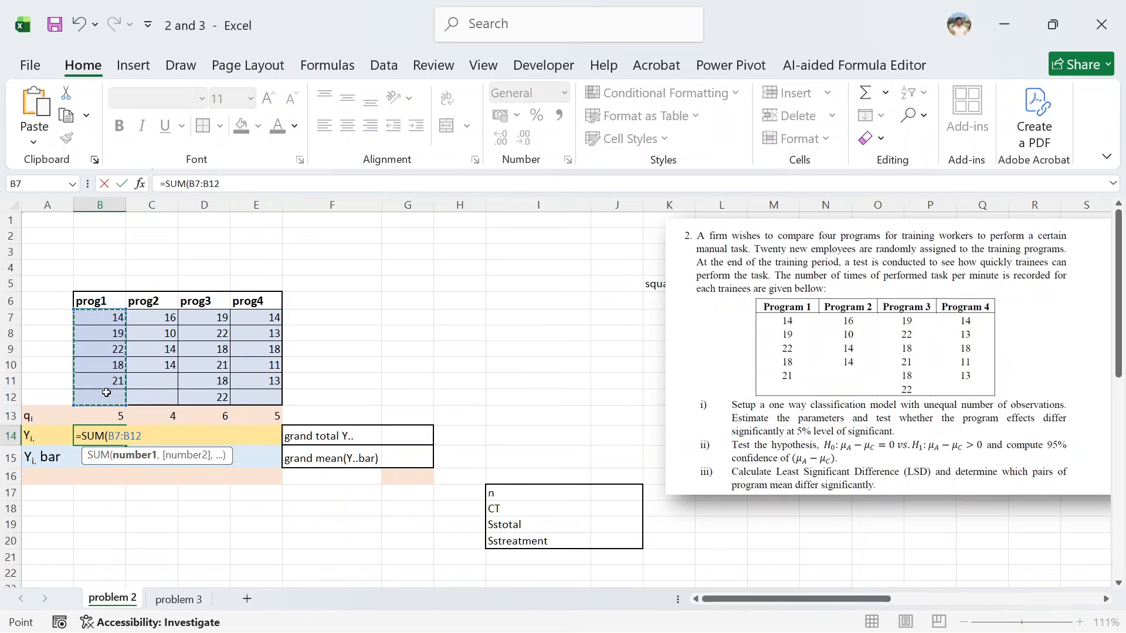
type(")")
key("Return")
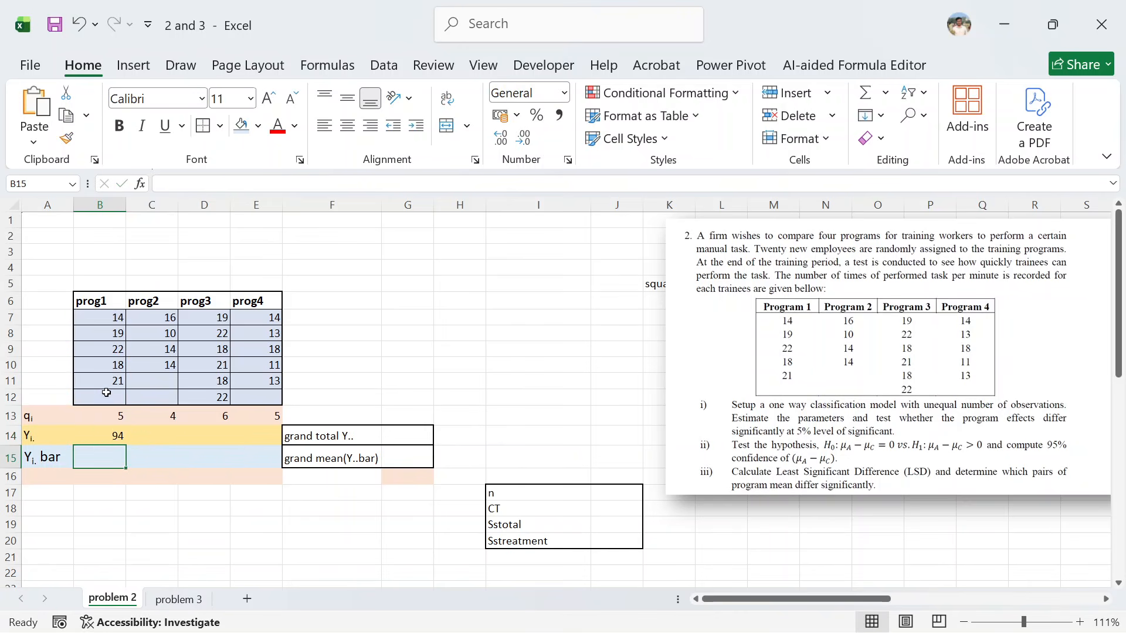
left_click(102, 442)
left_click_drag(126, 446, 267, 453)
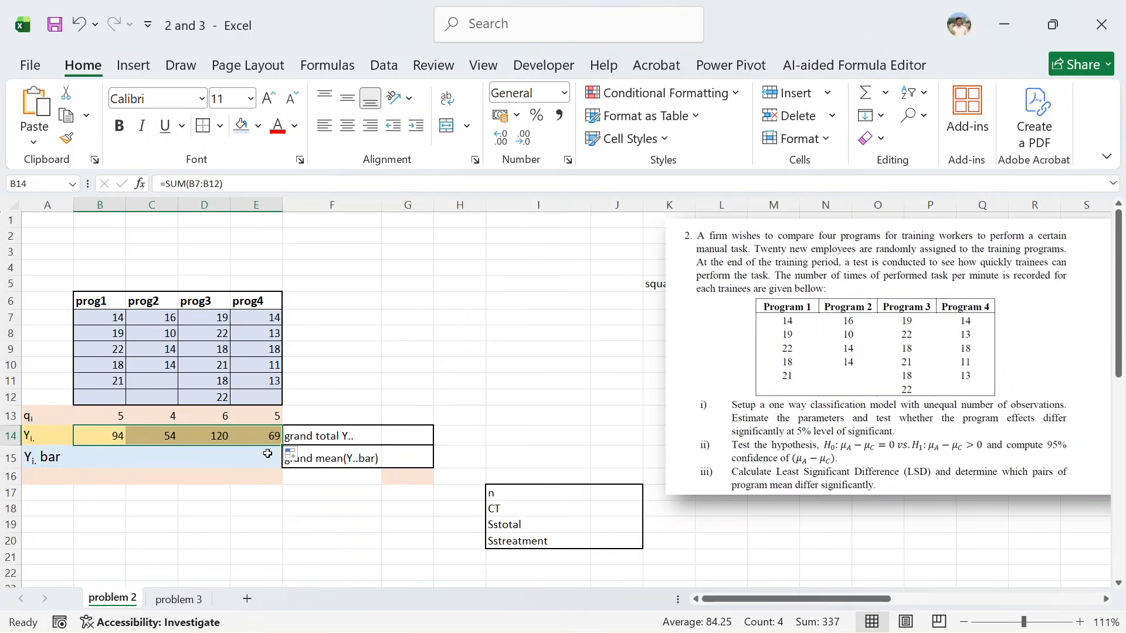
Calculate the prog1 mean in B15 with =B14/B13 and fill the formula across the Yi. bar row to E15.
left_click(92, 455)
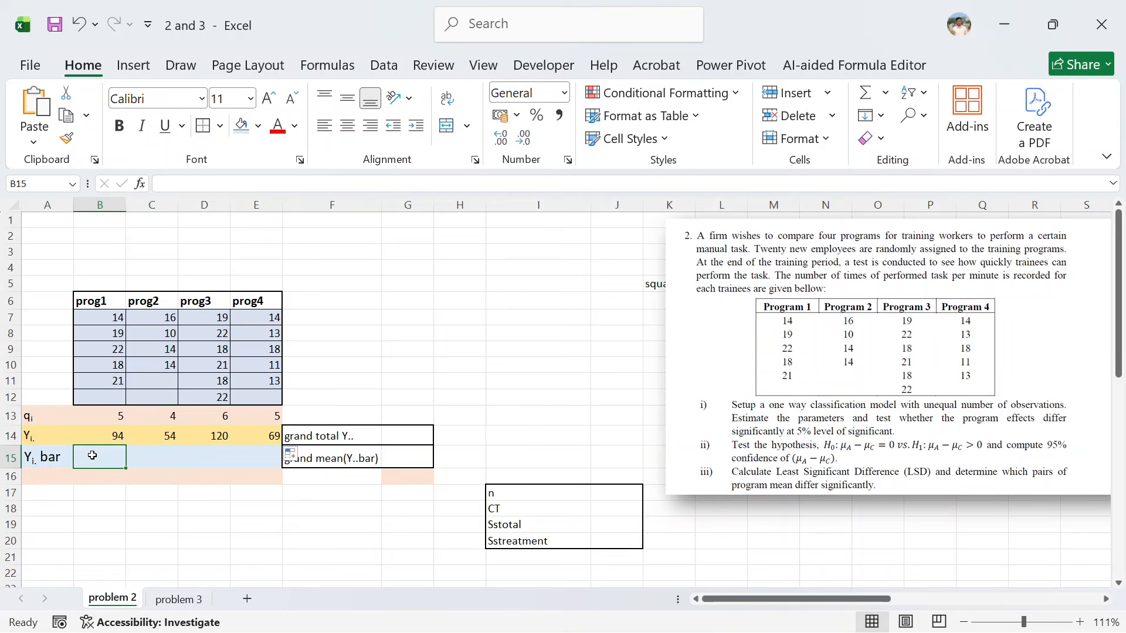
type("=")
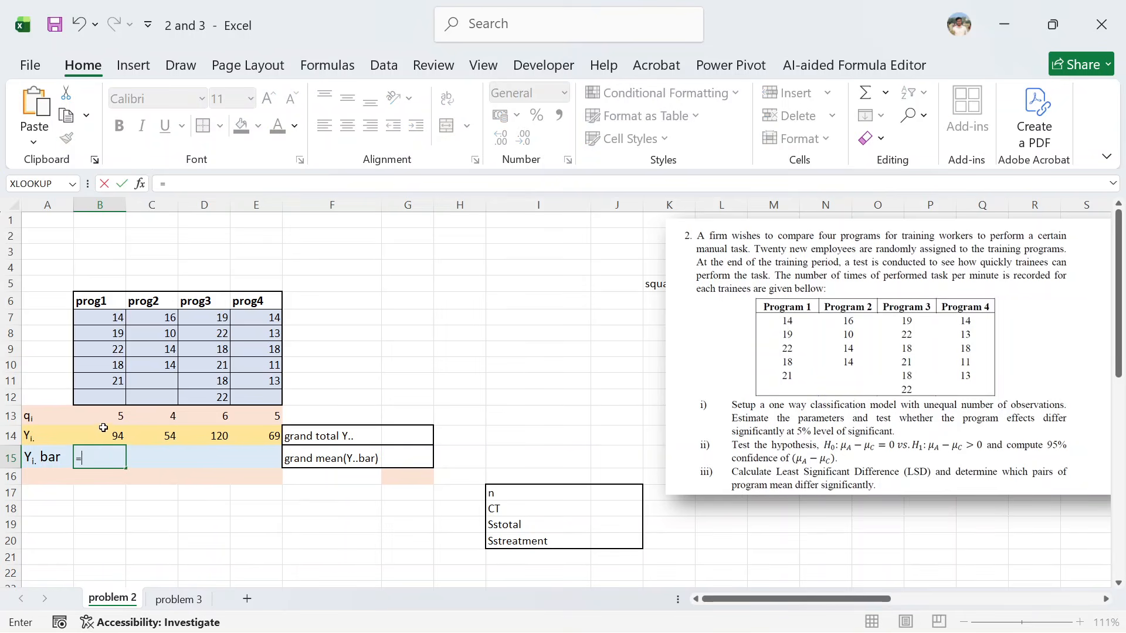
left_click(106, 432)
type("/")
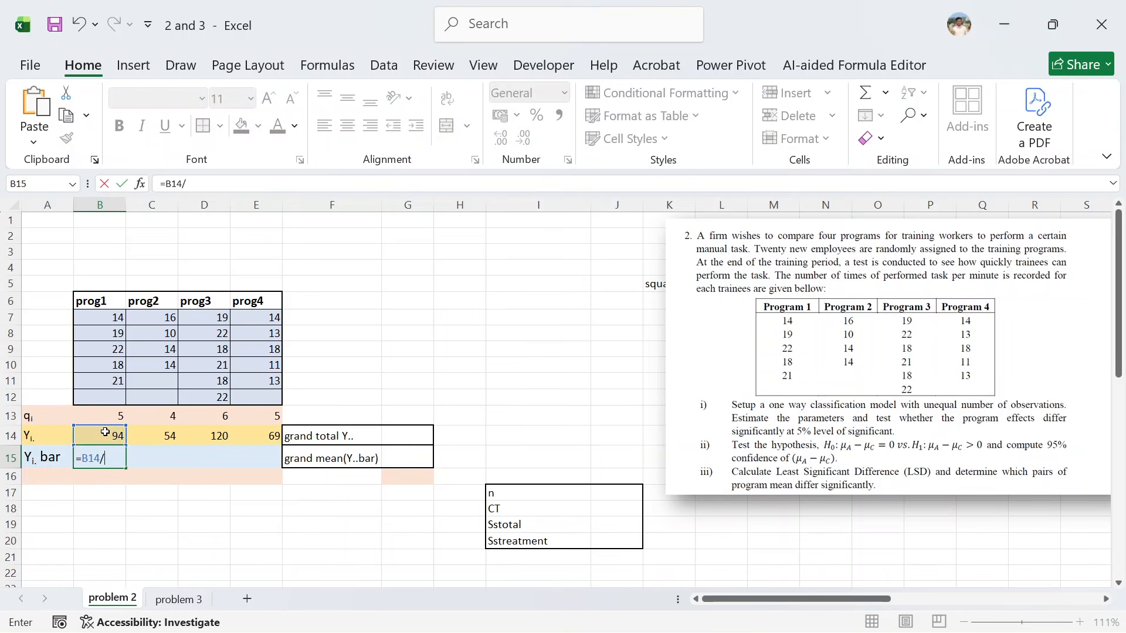
left_click(93, 419)
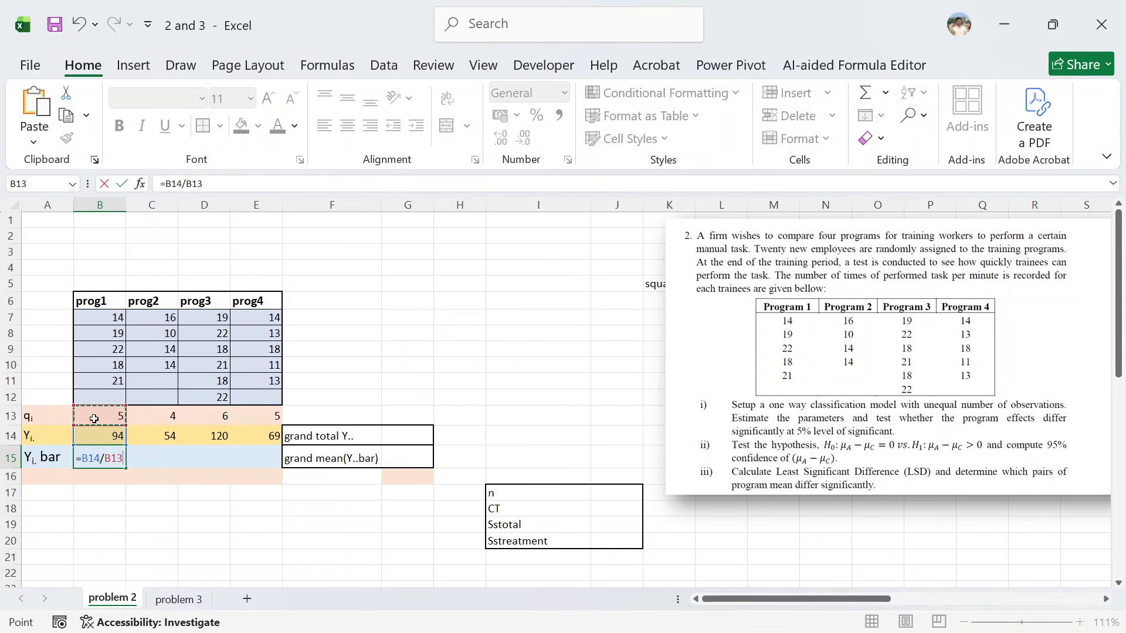
key("Return")
left_click(118, 460)
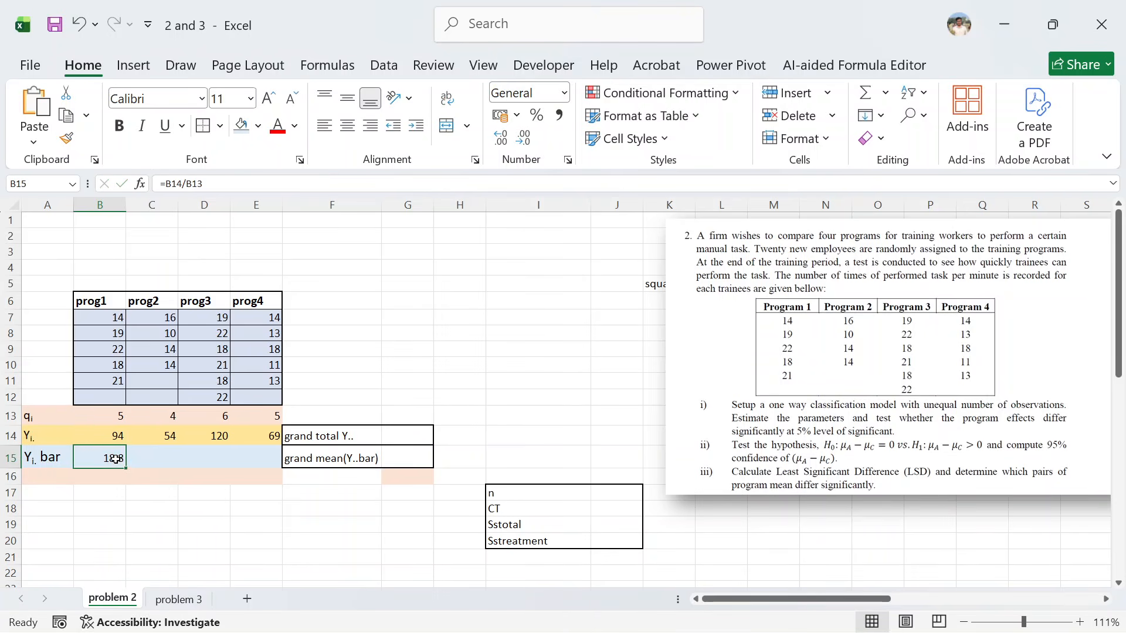
left_click_drag(125, 468, 293, 458)
left_click(322, 487)
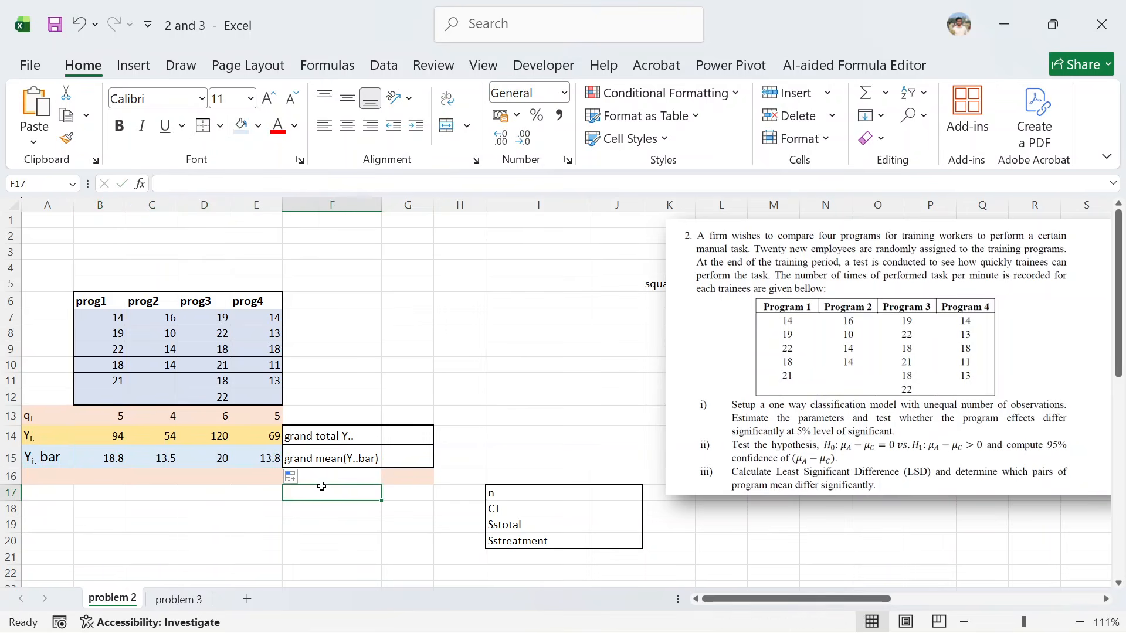
left_click(397, 435)
type("=")
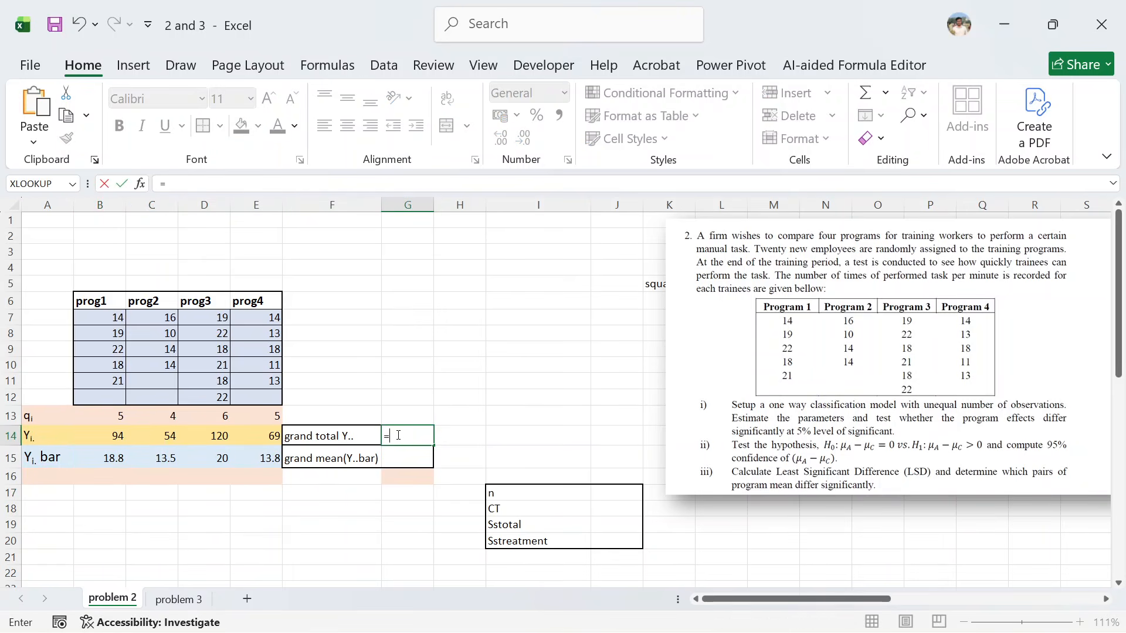
type("sum")
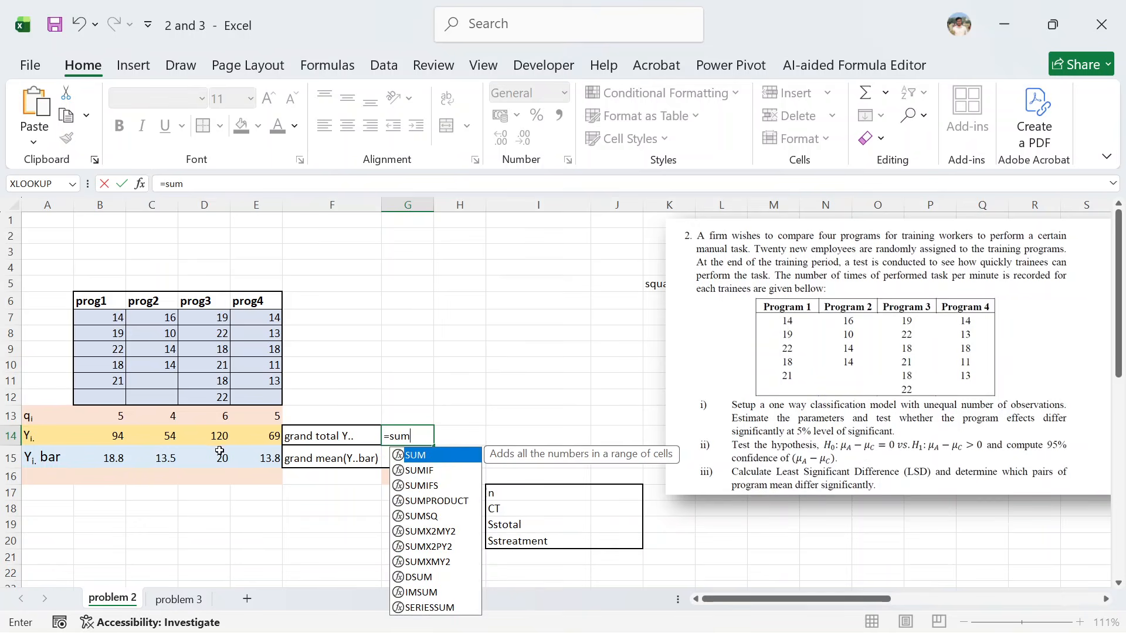
left_click_drag(119, 436, 254, 437)
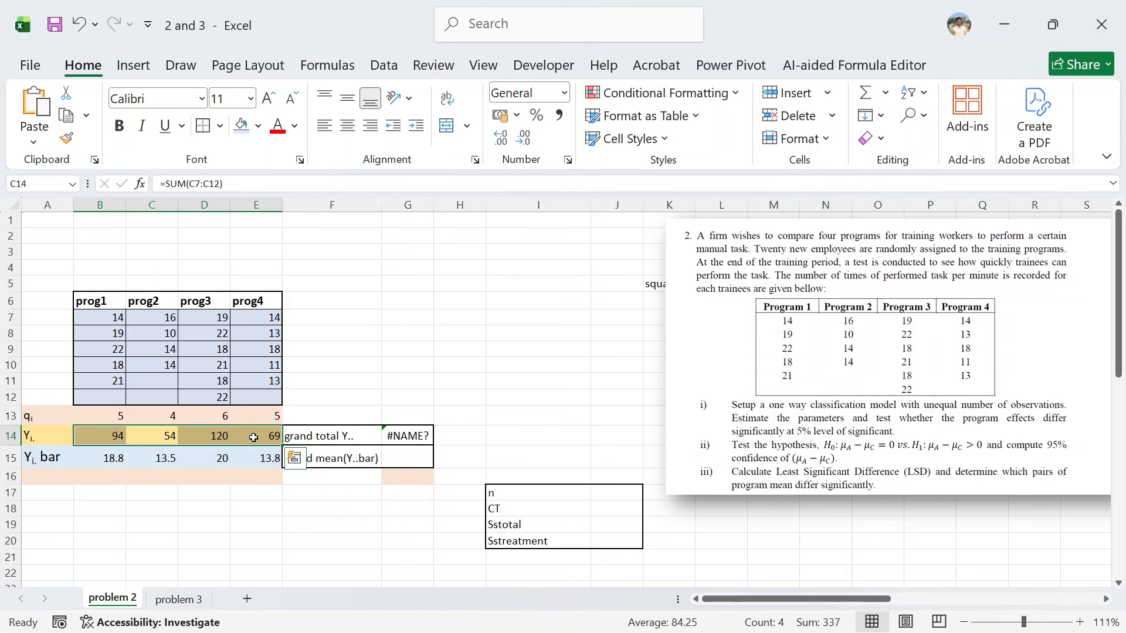
key("ctrl+z")
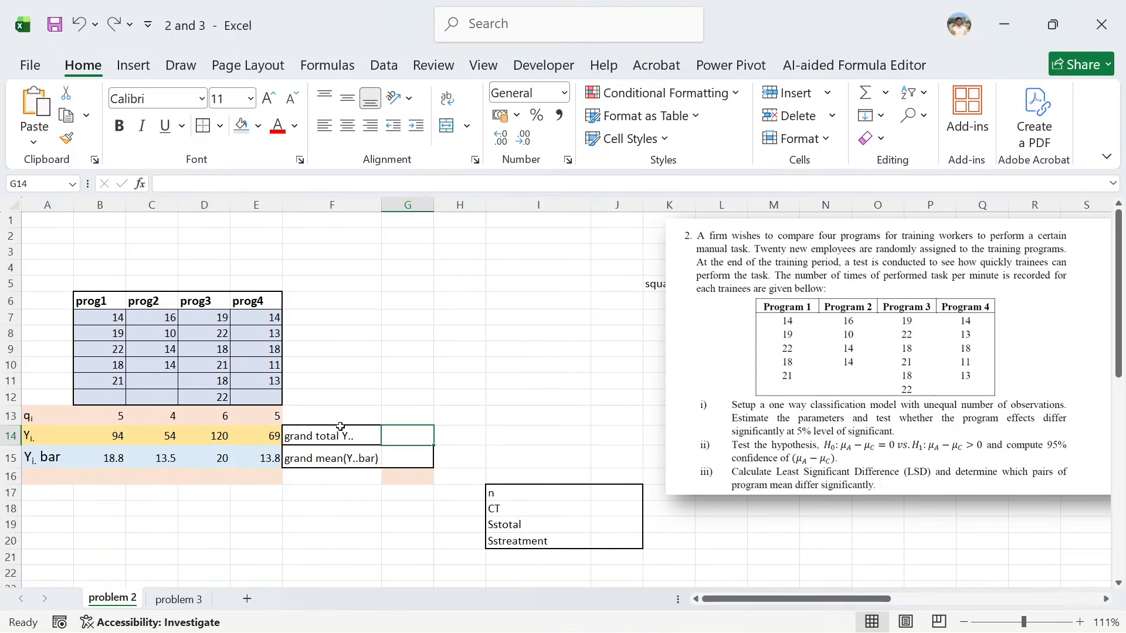
Calculate the grand total Y.. in G14 with a SUM of the program totals B14:E14.
type("=s")
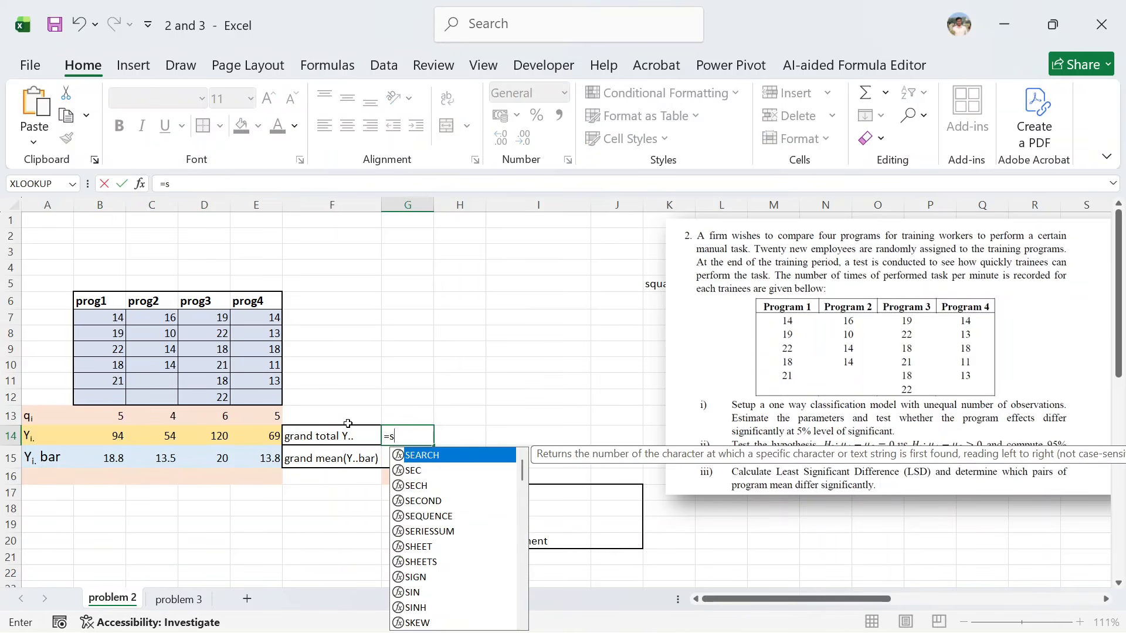
type("um")
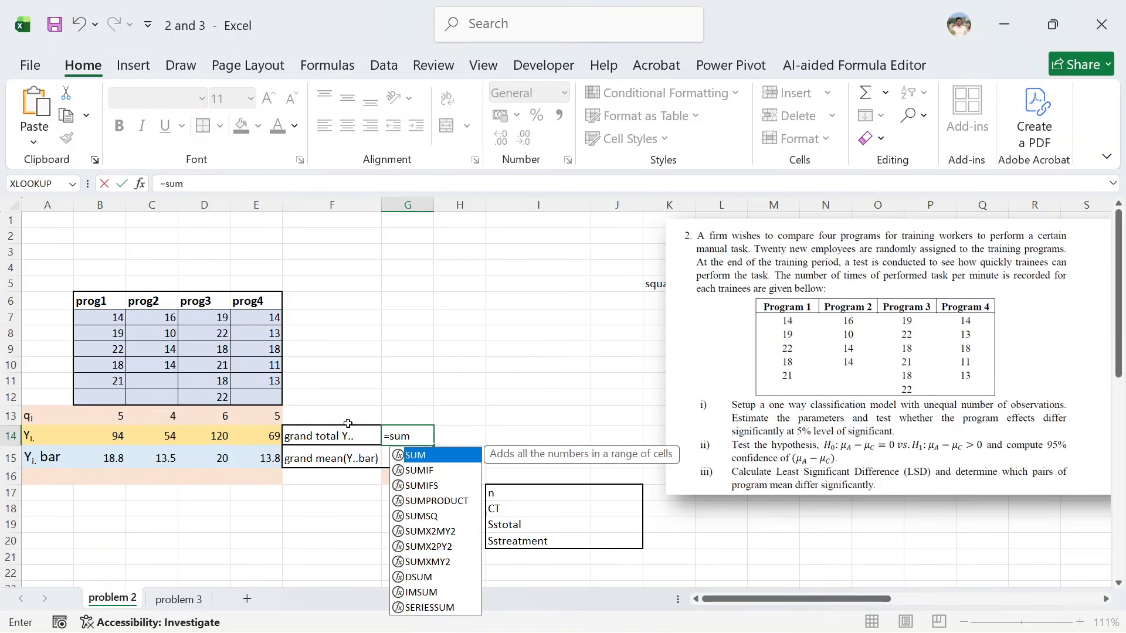
key("Tab")
left_click(118, 435)
left_click_drag(118, 434, 252, 440)
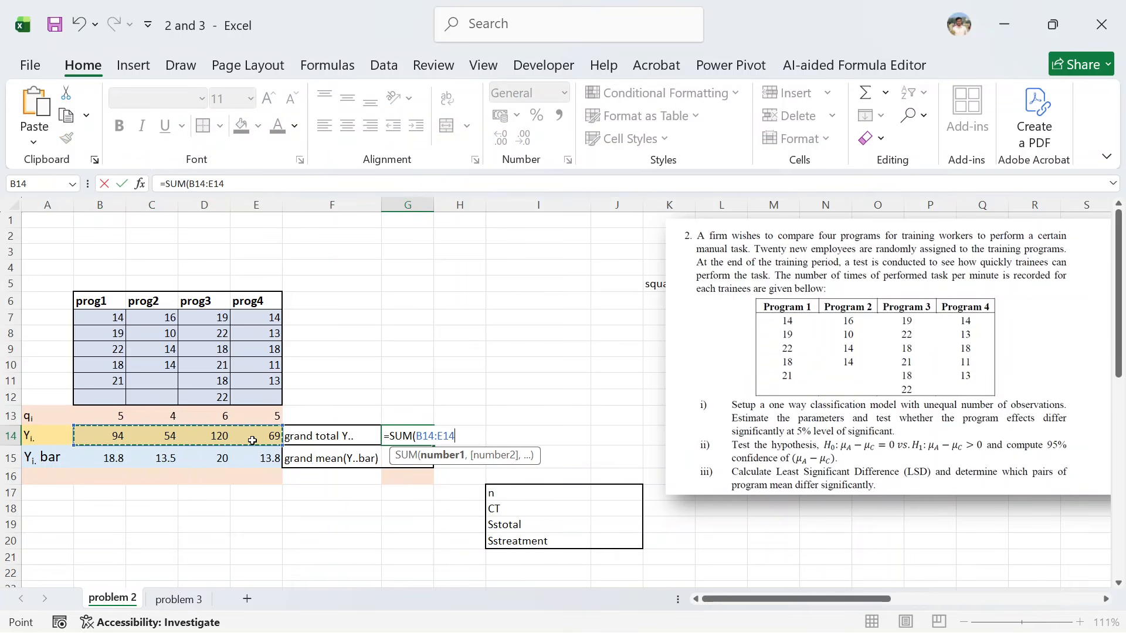
key("Return")
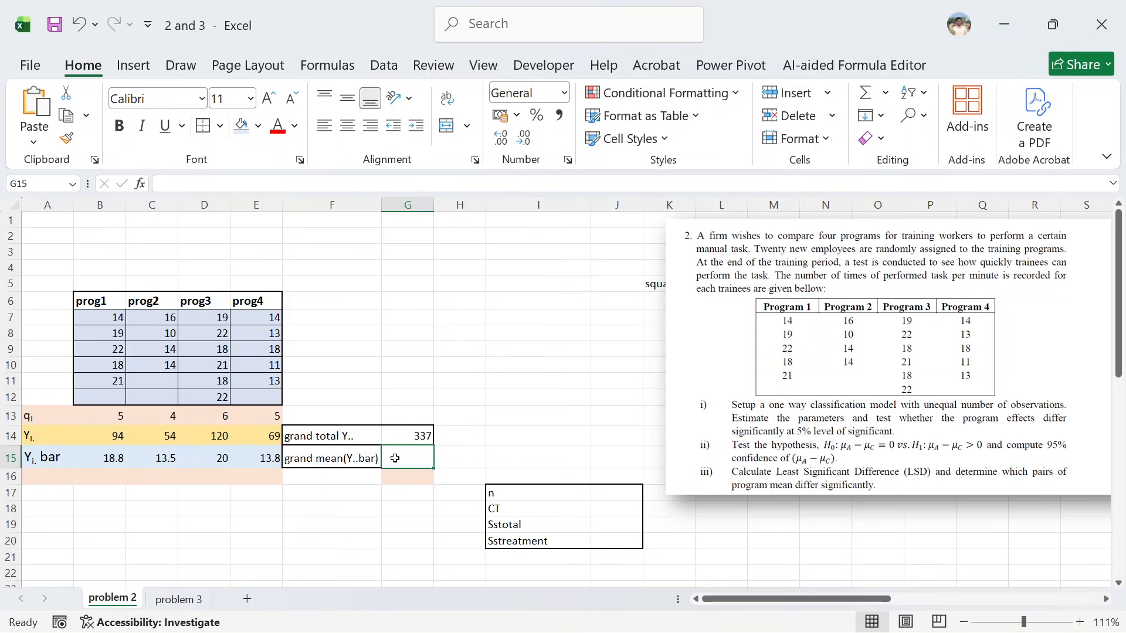
Calculate the grand mean in G15 with =AVERAGE(B15:E15), using the four program means.
type("=ab")
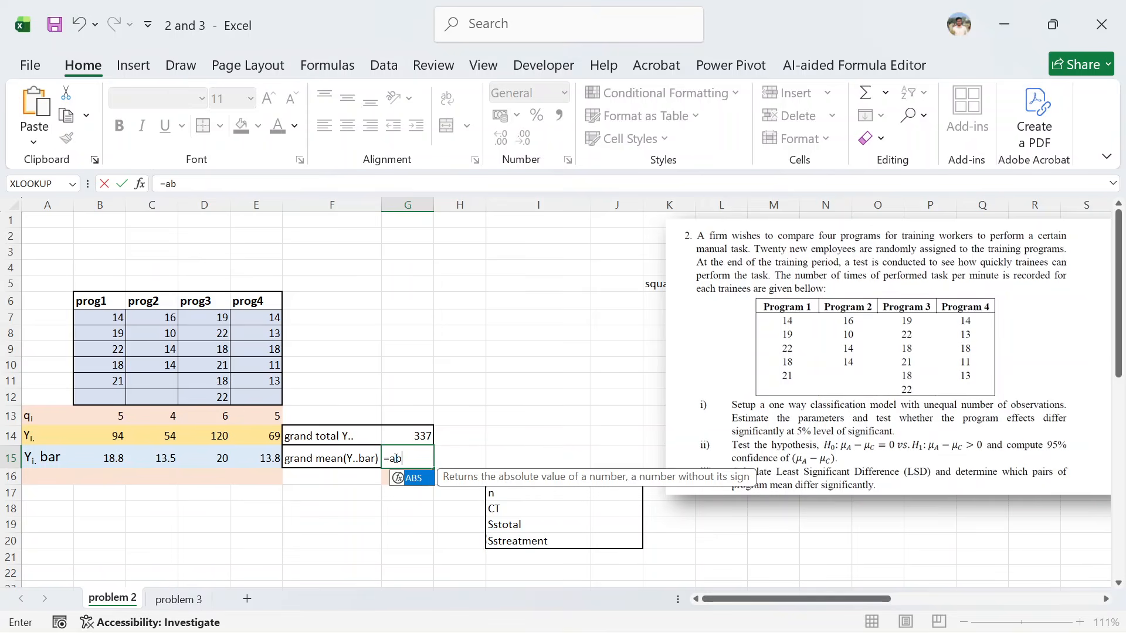
key("BackSpace")
type("ver")
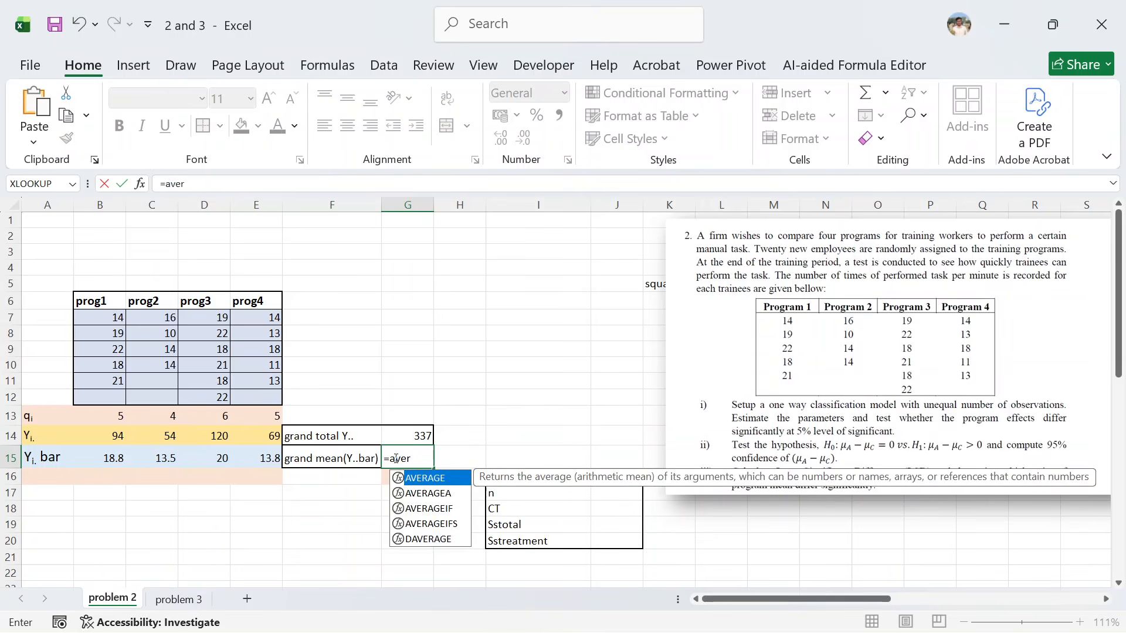
key("Tab")
left_click_drag(105, 461, 248, 463)
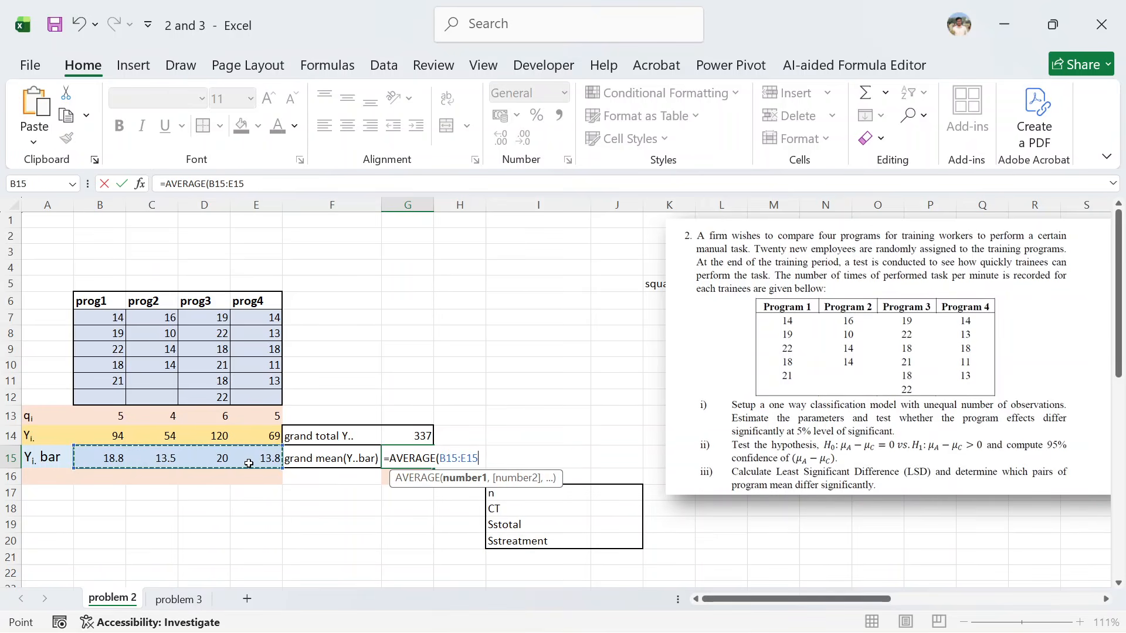
type(")")
key("Return")
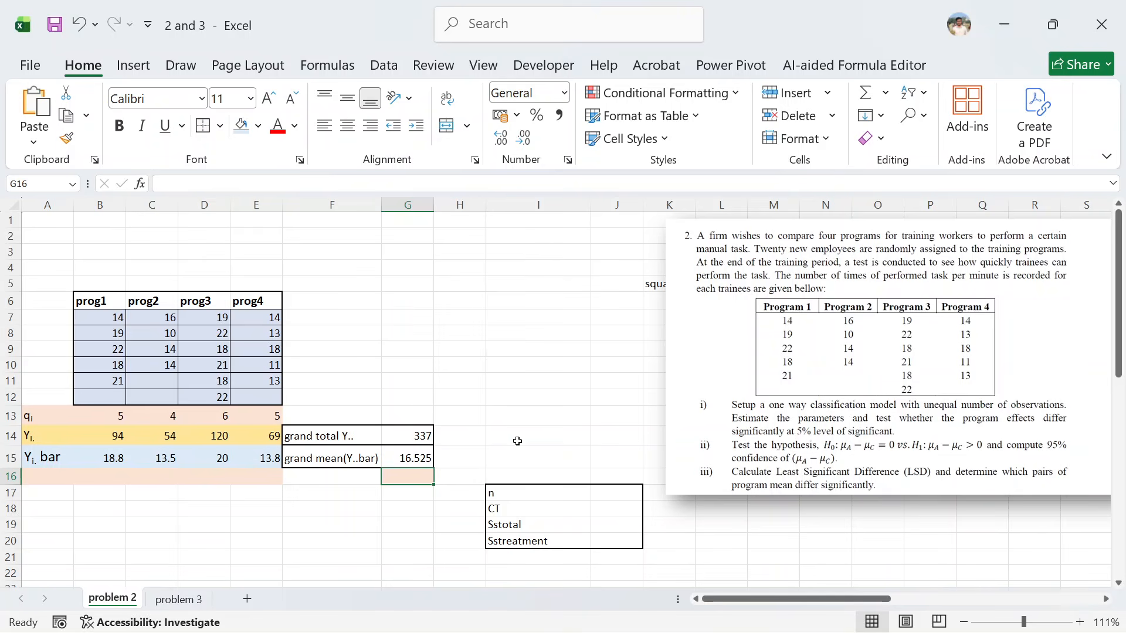
Calculate n in J17 by counting all observations of the four programs with =COUNT(B7:E12).
scroll(576, 425, "down", 1)
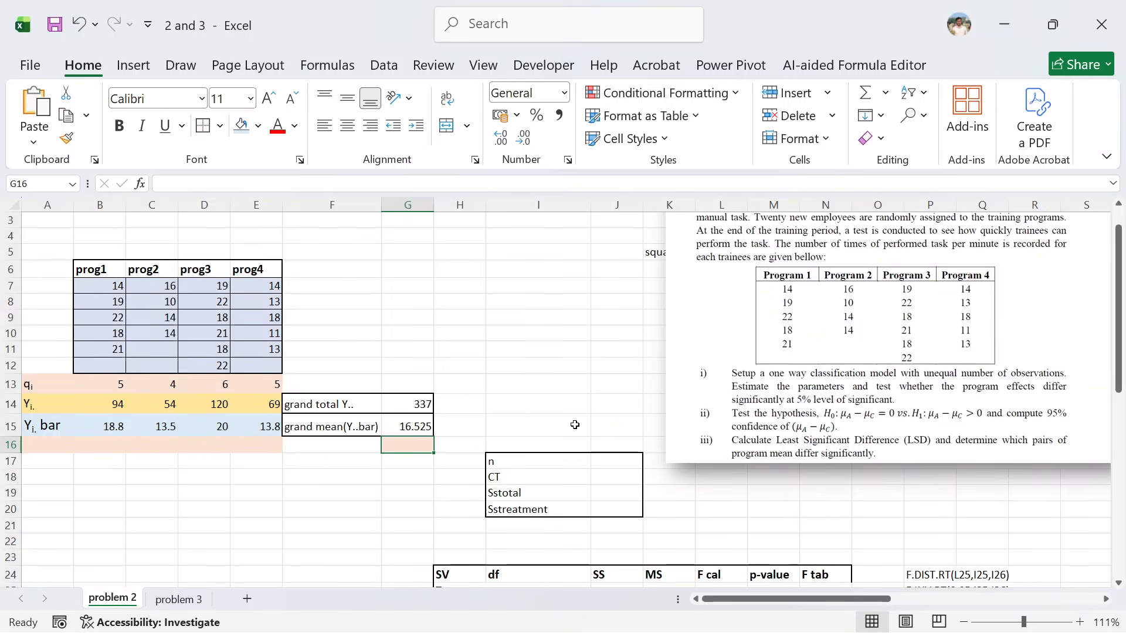
left_click(611, 462)
type("=")
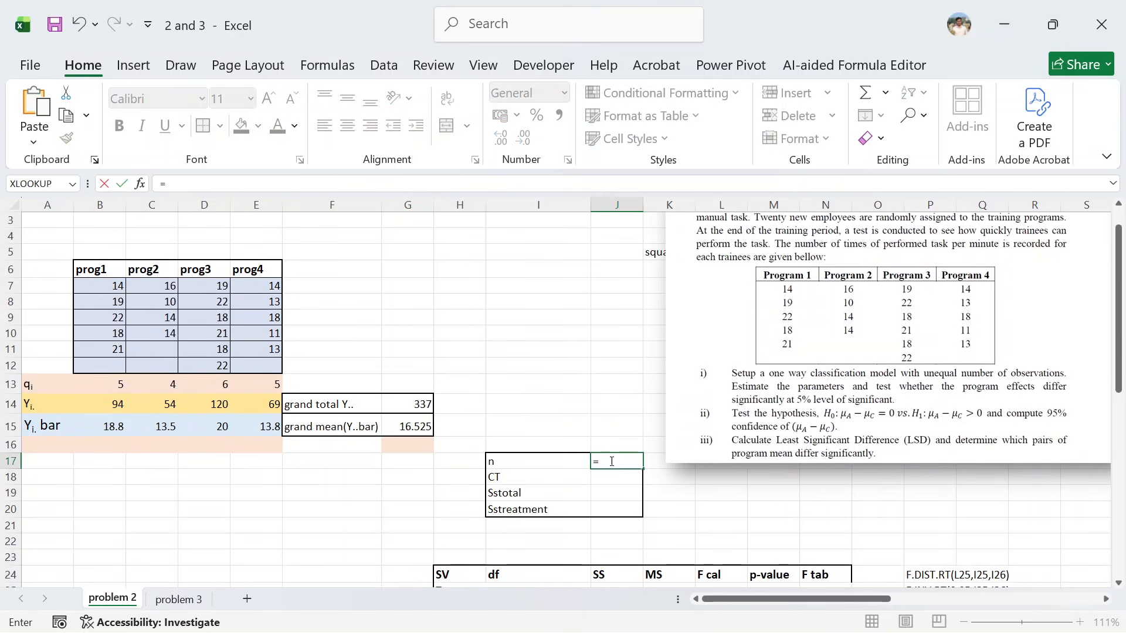
type("co")
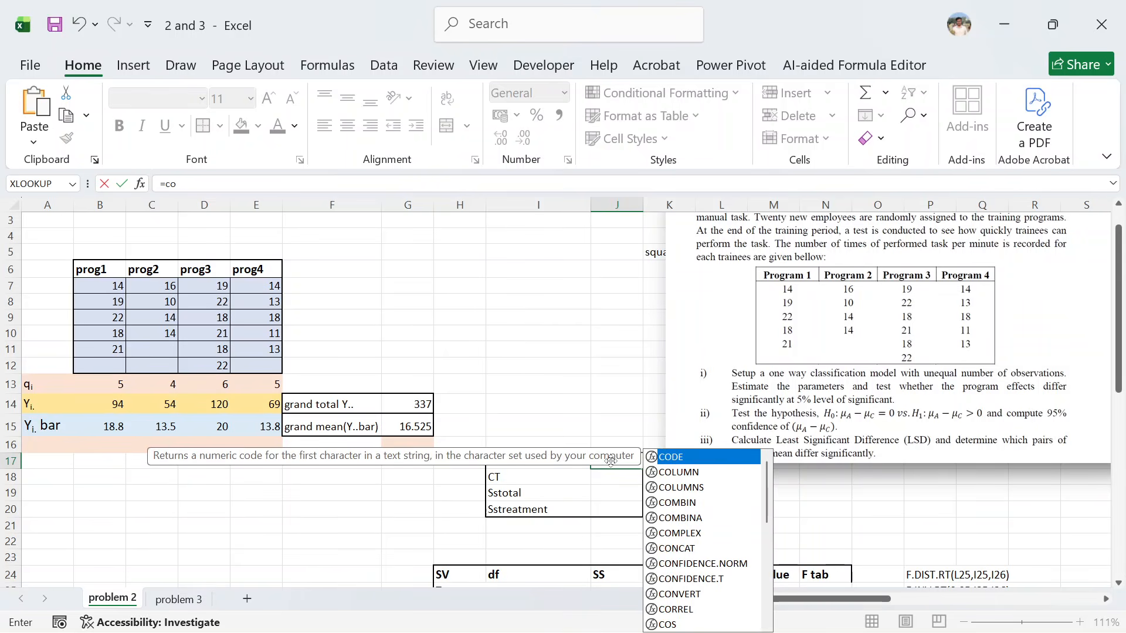
type("unt")
key("Tab")
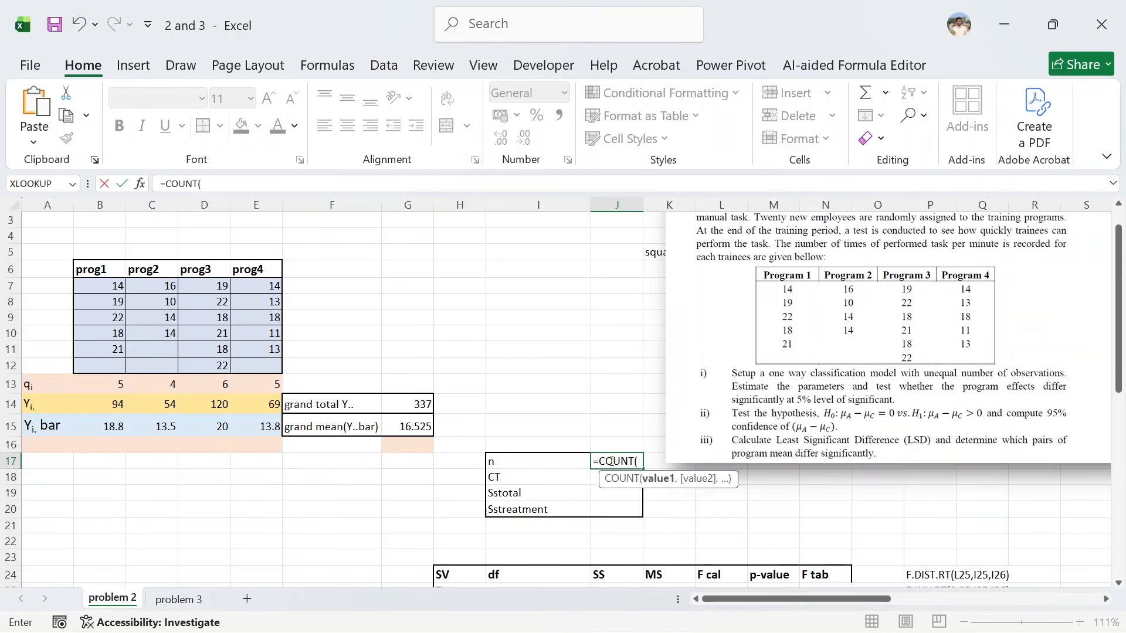
left_click_drag(112, 284, 245, 369)
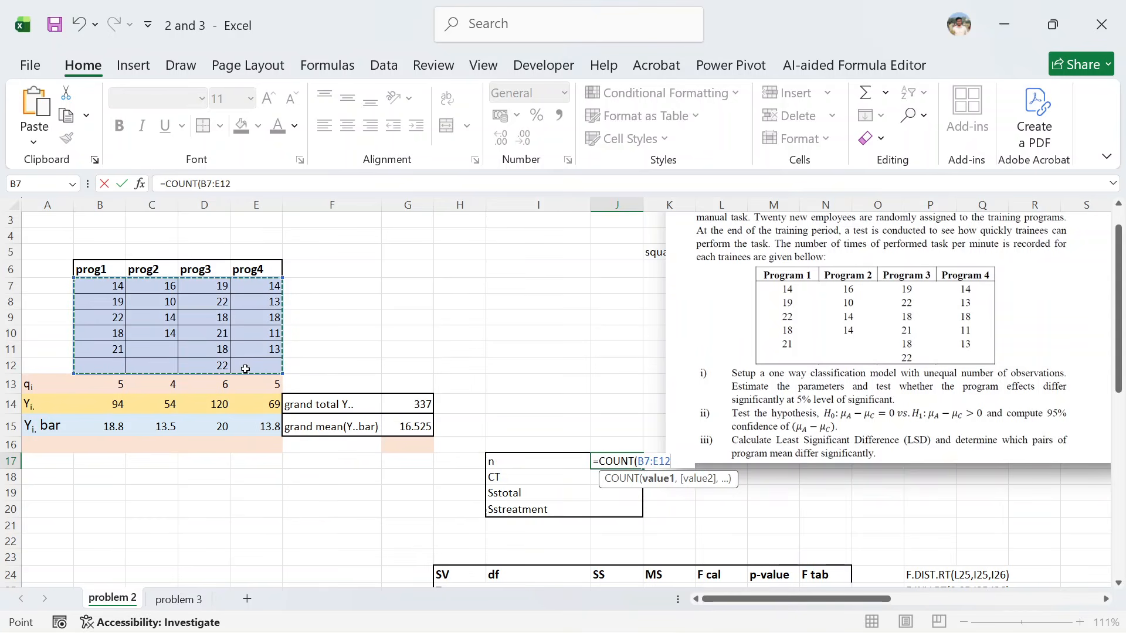
type(")")
key("Return")
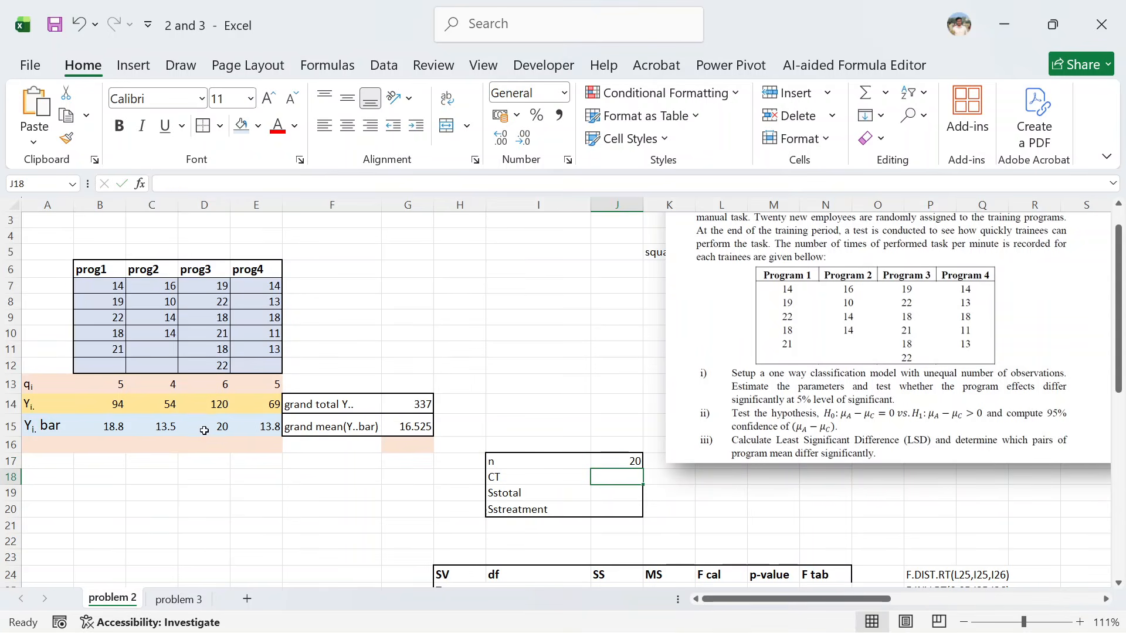
Calculate the correction term CT in J18 from the squared grand total divided by n, using =G14^2/J17.
scroll(580, 418, "right", 1)
scroll(580, 418, "left", 1)
left_click(407, 407)
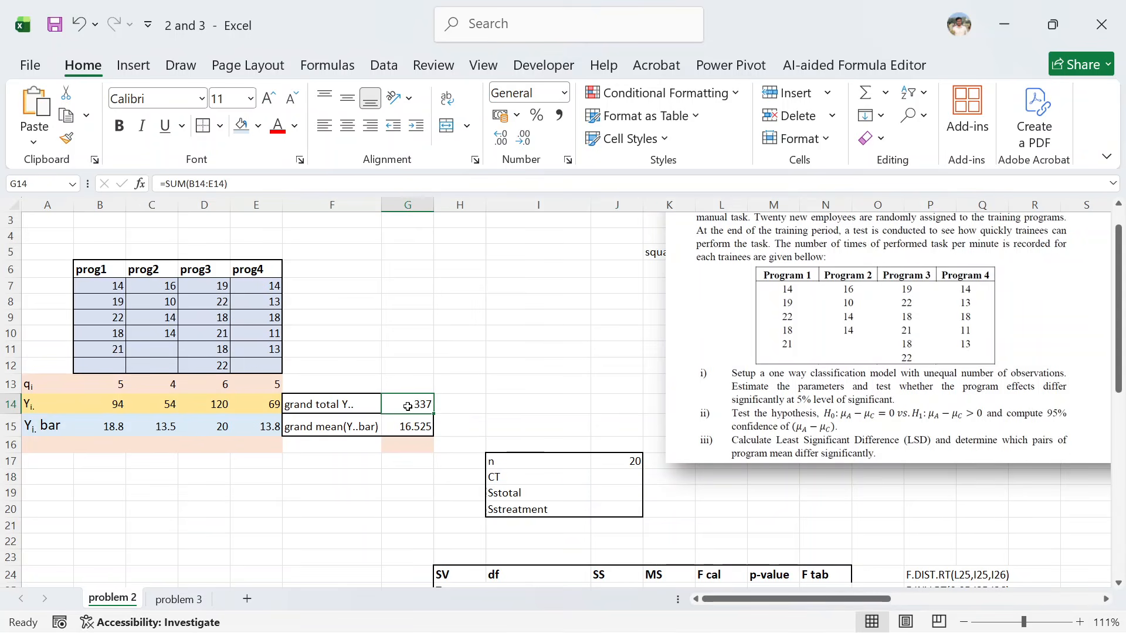
left_click(596, 477)
type("=")
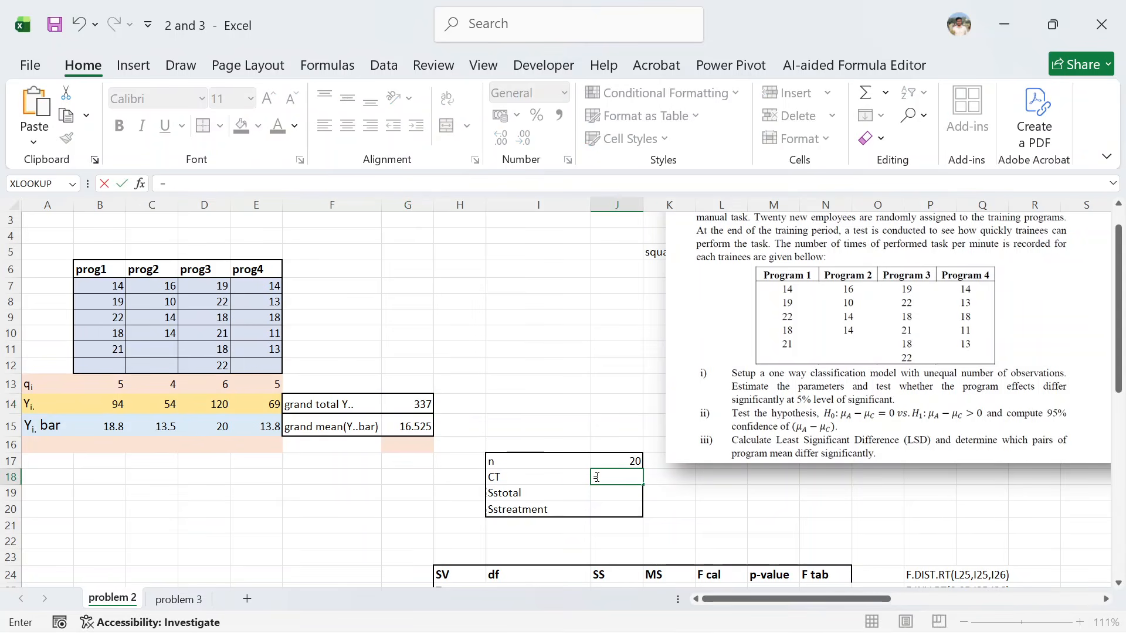
left_click(414, 404)
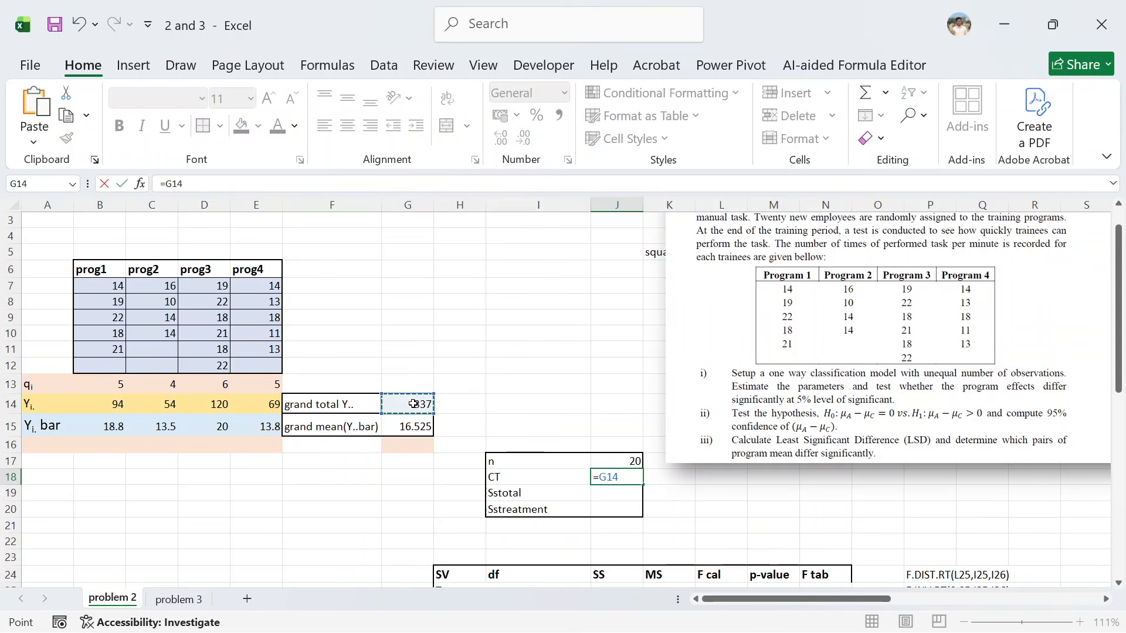
type("^2/")
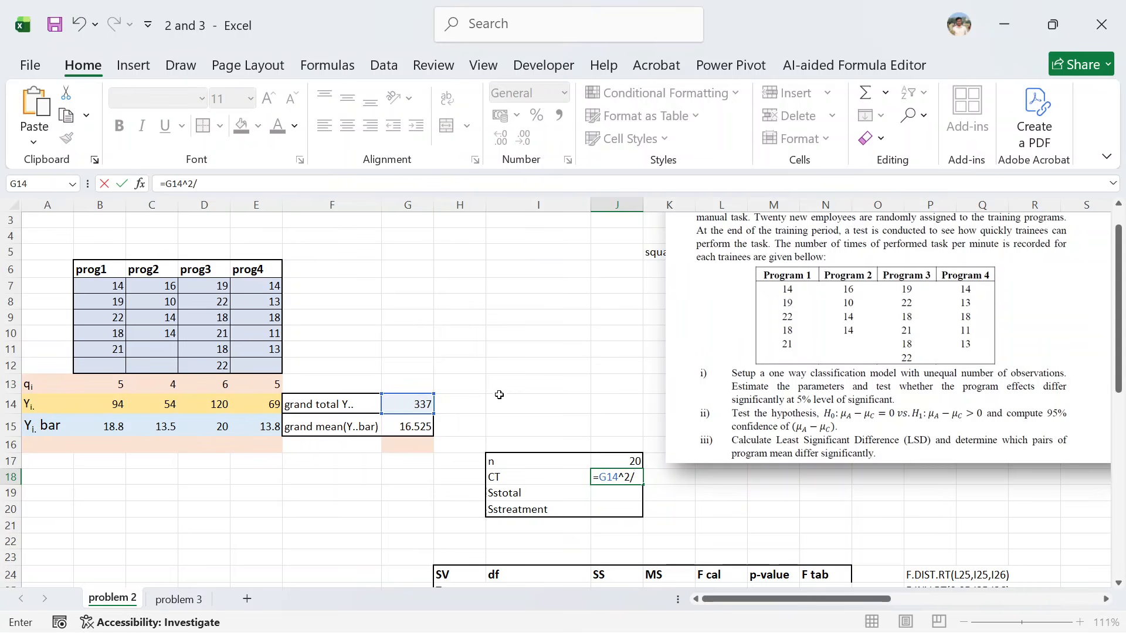
left_click(618, 455)
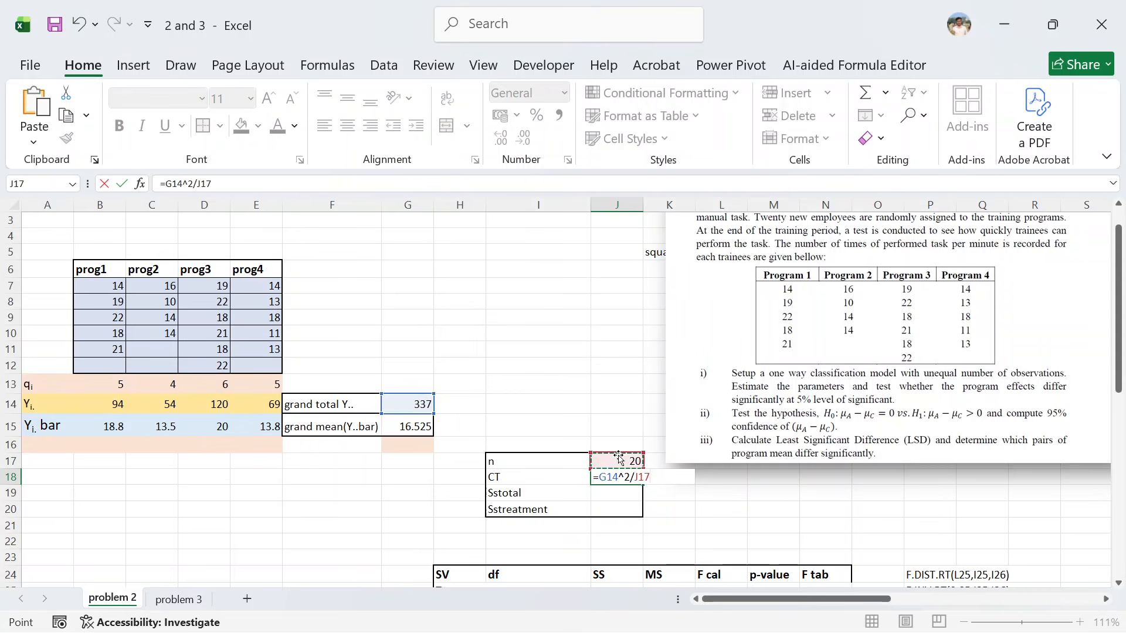
key("Return")
Move the problem statement picture aside so that it clears columns J to M around the squared values heading.
scroll(619, 455, "down", 1)
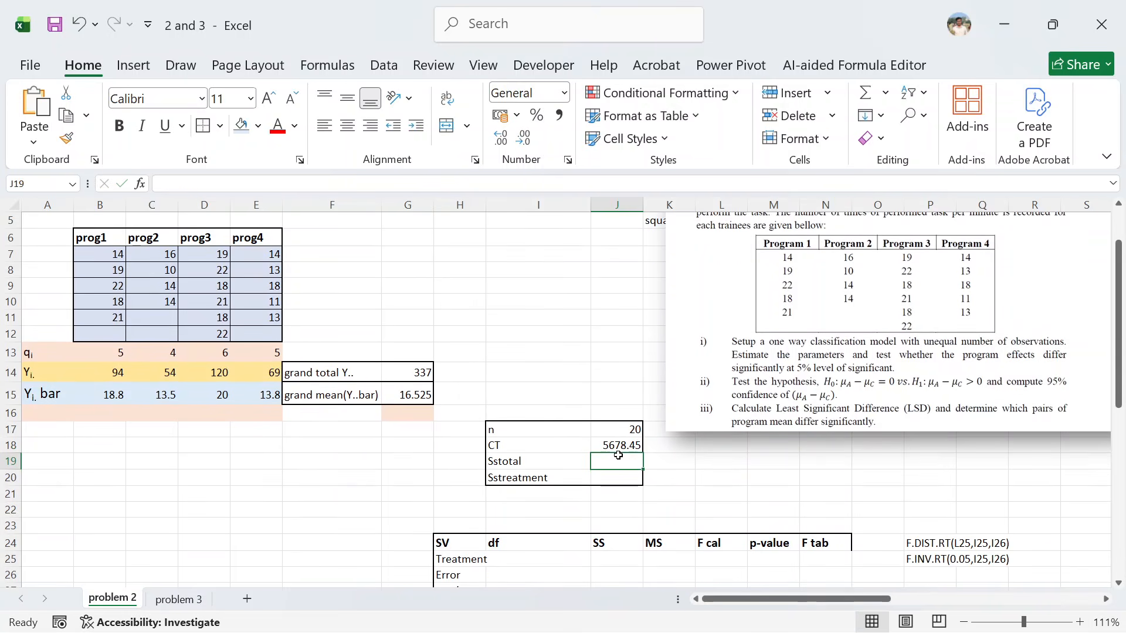
scroll(682, 346, "up", 2)
left_click_drag(911, 233, 1123, 252)
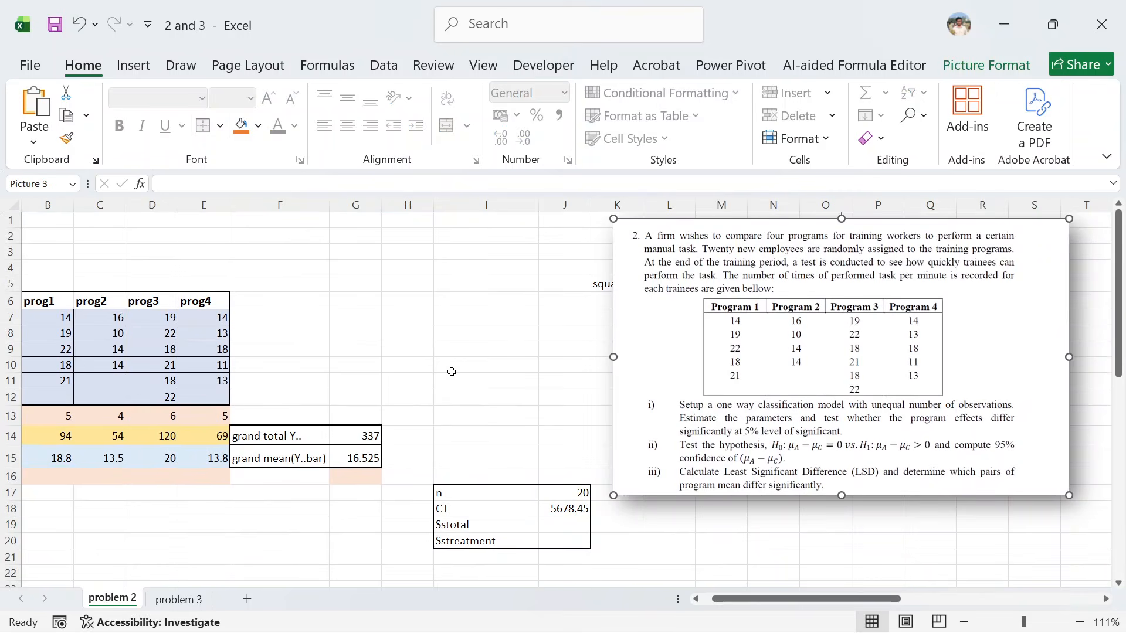
left_click_drag(827, 233, 990, 274)
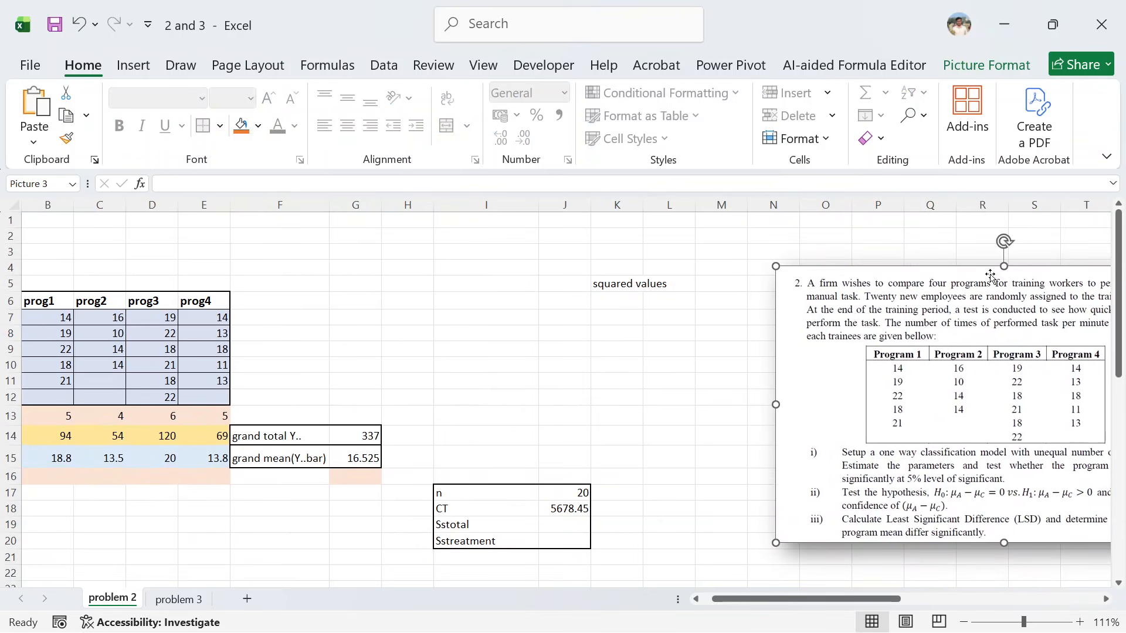
left_click(566, 317)
Square the program observations under the squared values heading with =B7^2 in J6, filling the formula across and down to M11.
left_click(549, 302)
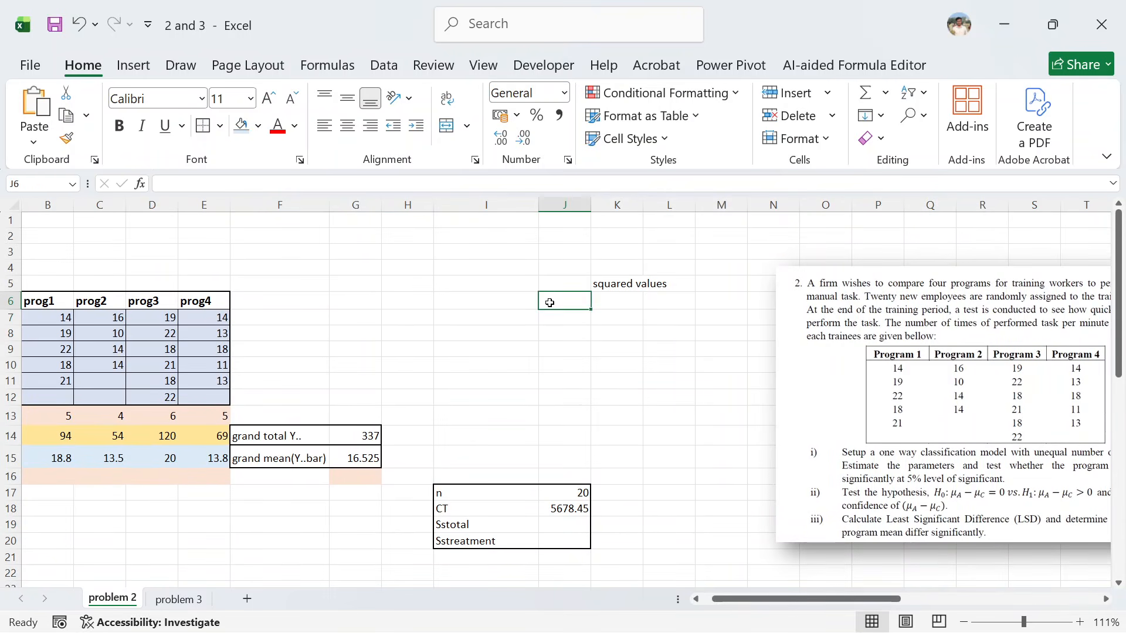
type("=")
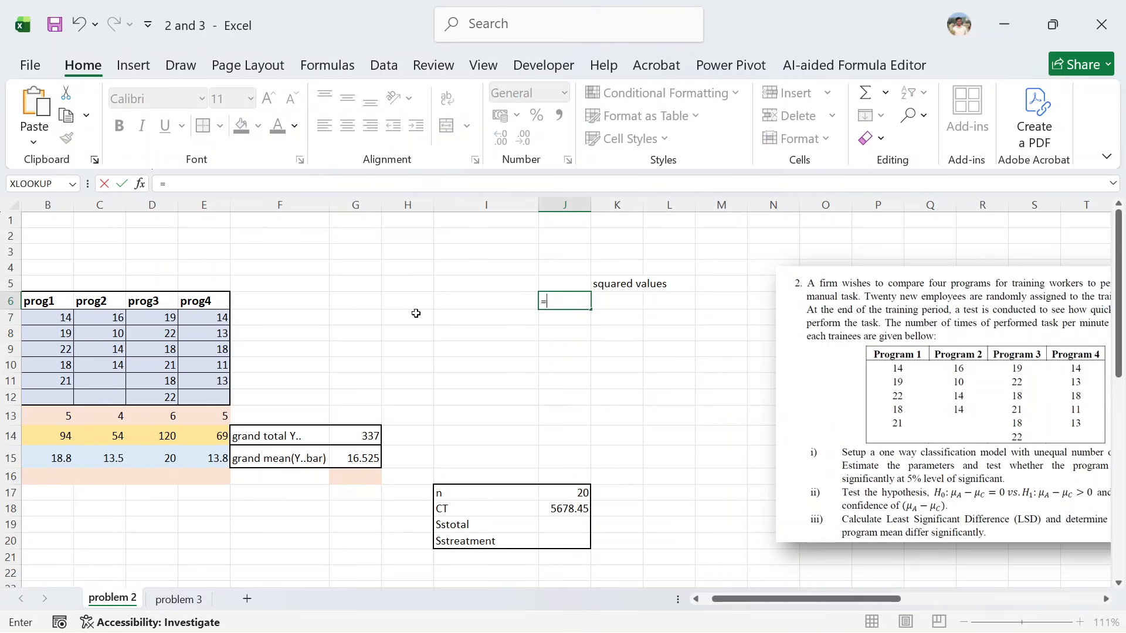
scroll(355, 329, "left", 1)
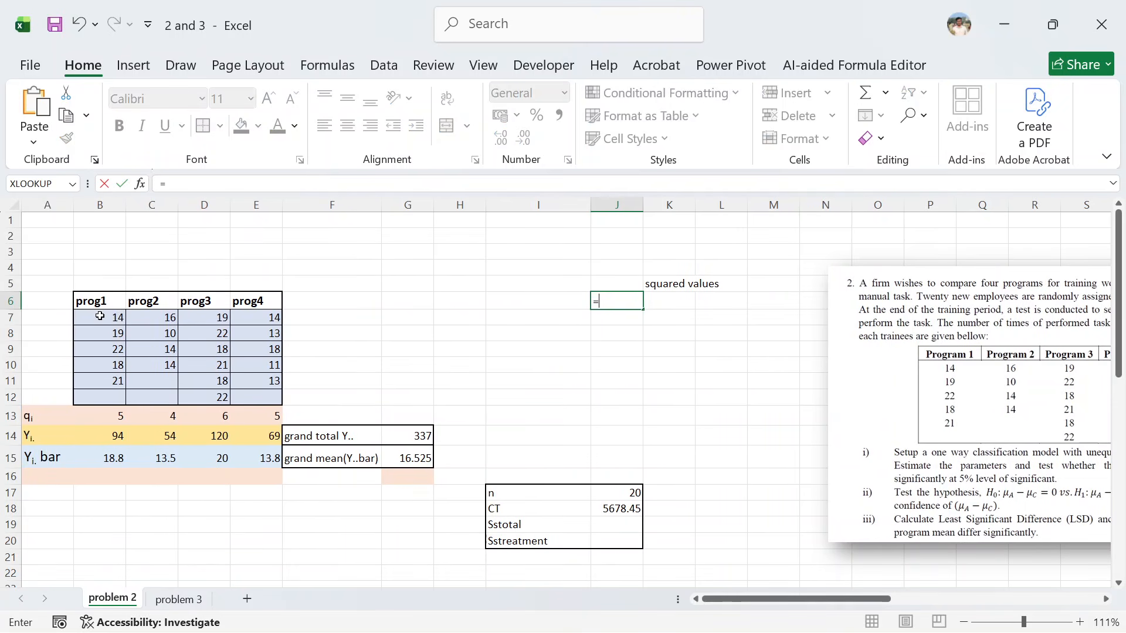
left_click(100, 316)
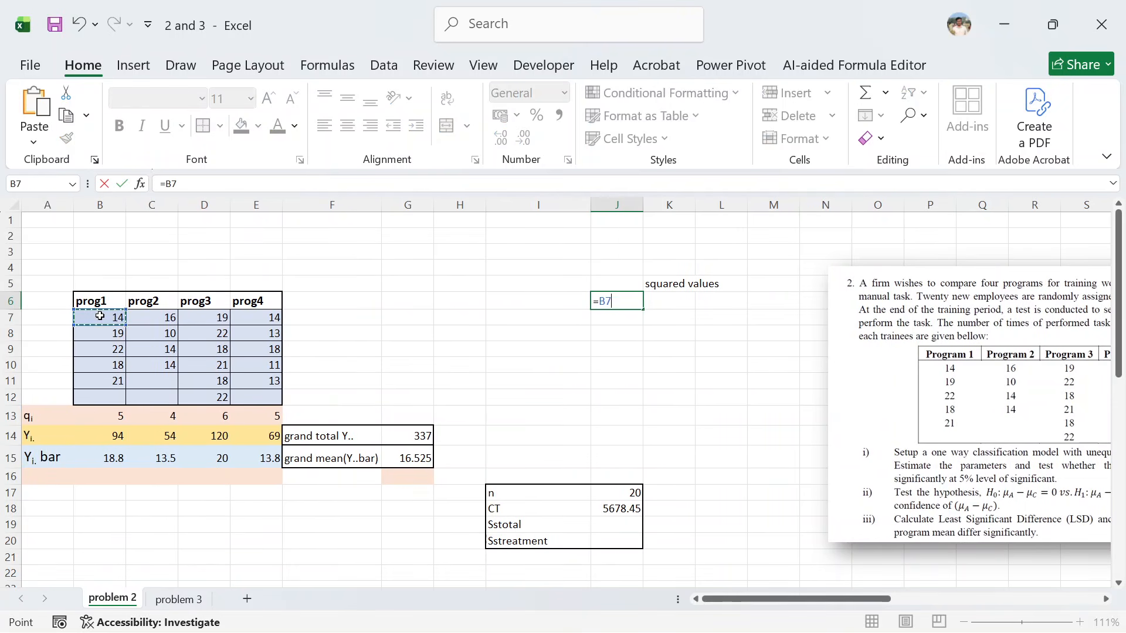
type("^2")
key("Return")
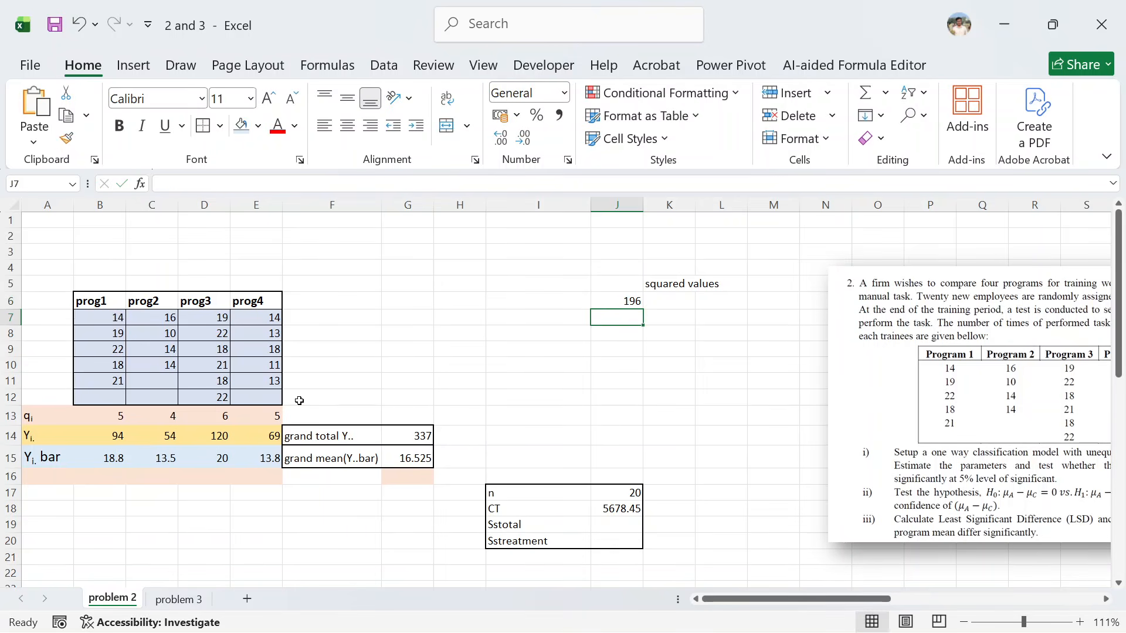
left_click(612, 303)
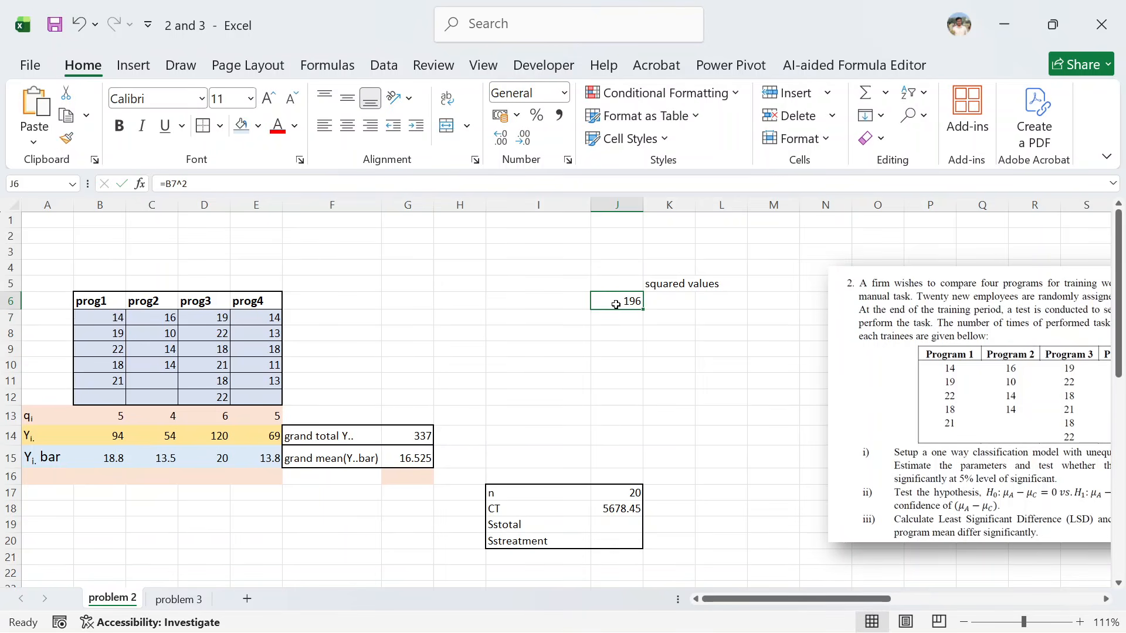
left_click_drag(643, 308, 788, 303)
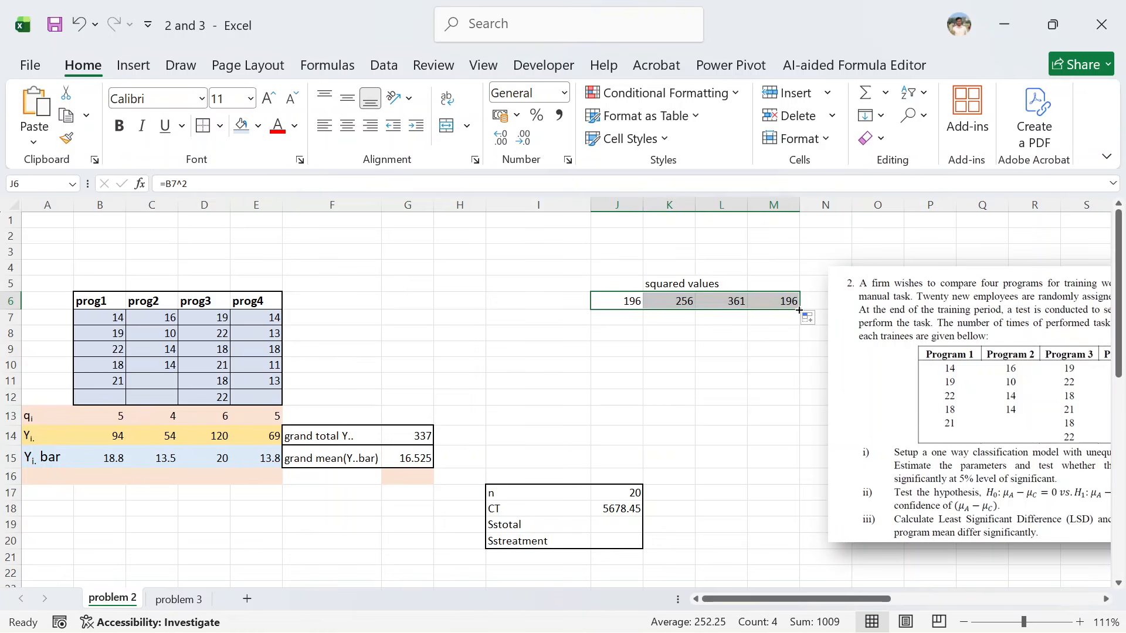
left_click_drag(798, 310, 801, 388)
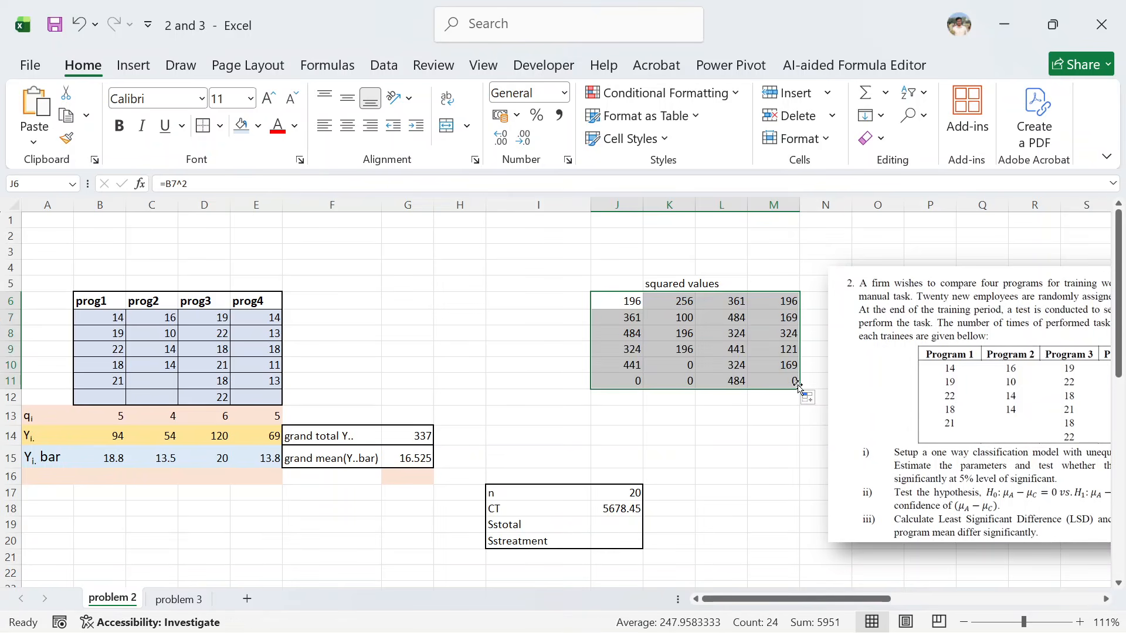
Add up all squared observations in M12 with =SUM(J6:M11).
left_click(772, 443)
left_click(781, 399)
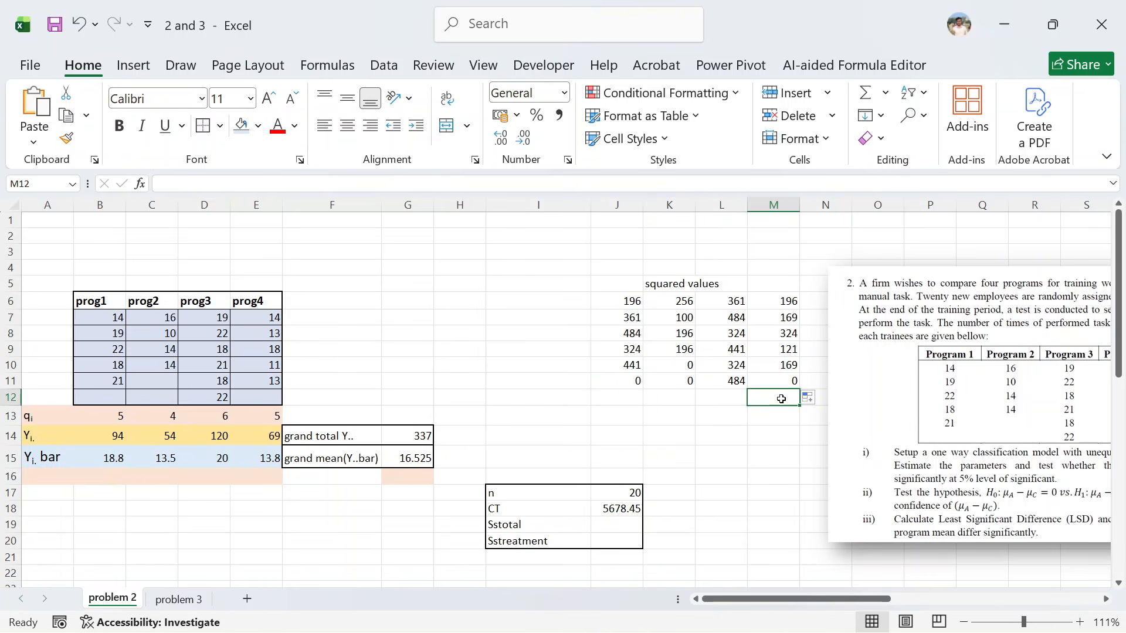
type("=sum")
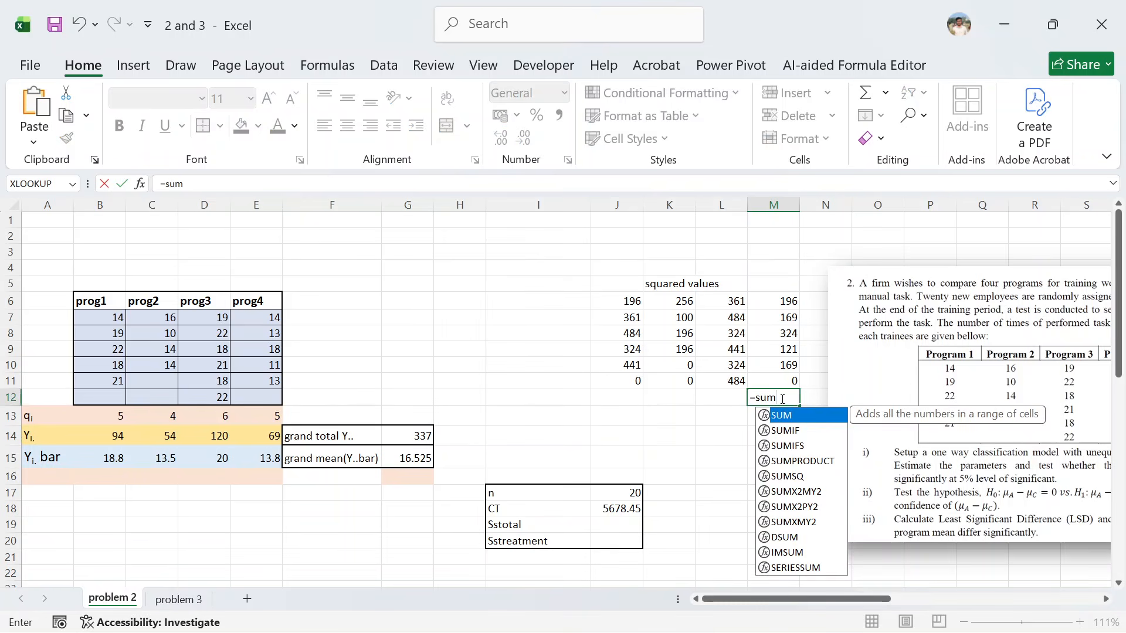
key("Tab")
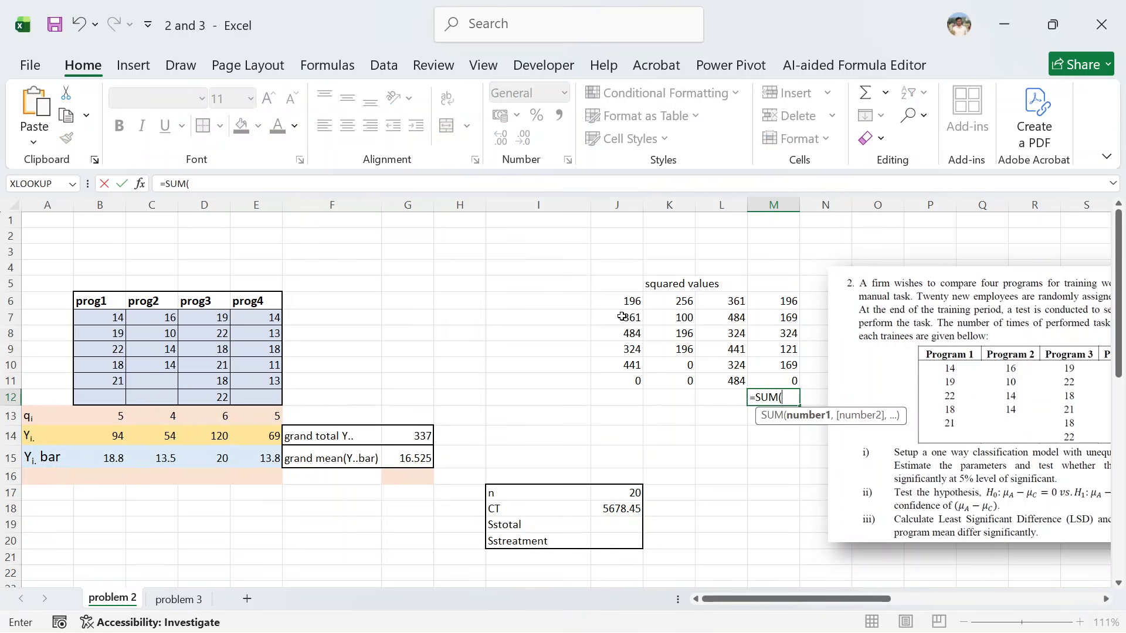
left_click_drag(622, 303, 755, 378)
type(")")
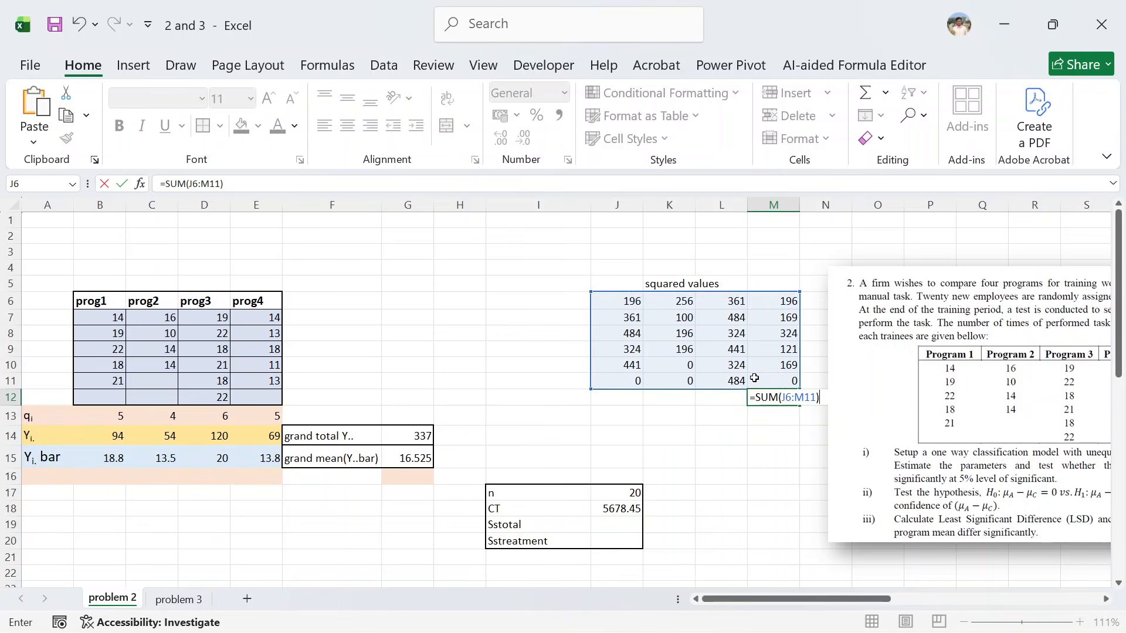
key("Return")
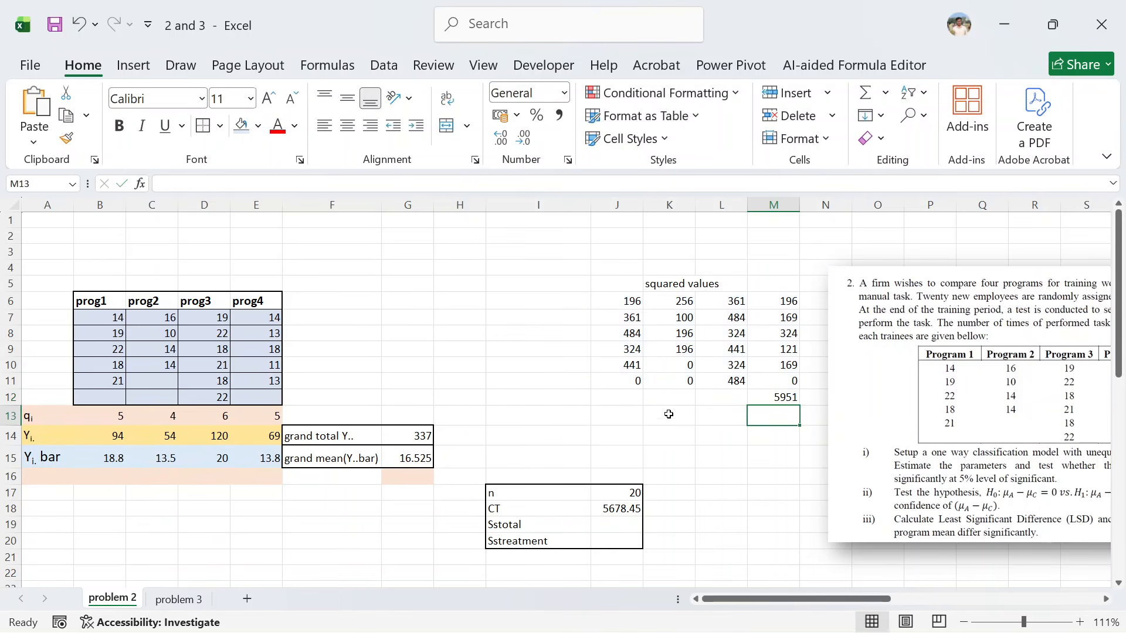
Calculate Sstotal in J19 by subtracting CT from the sum of squared values, using =M12-J18.
scroll(657, 434, "down", 1)
left_click(615, 491)
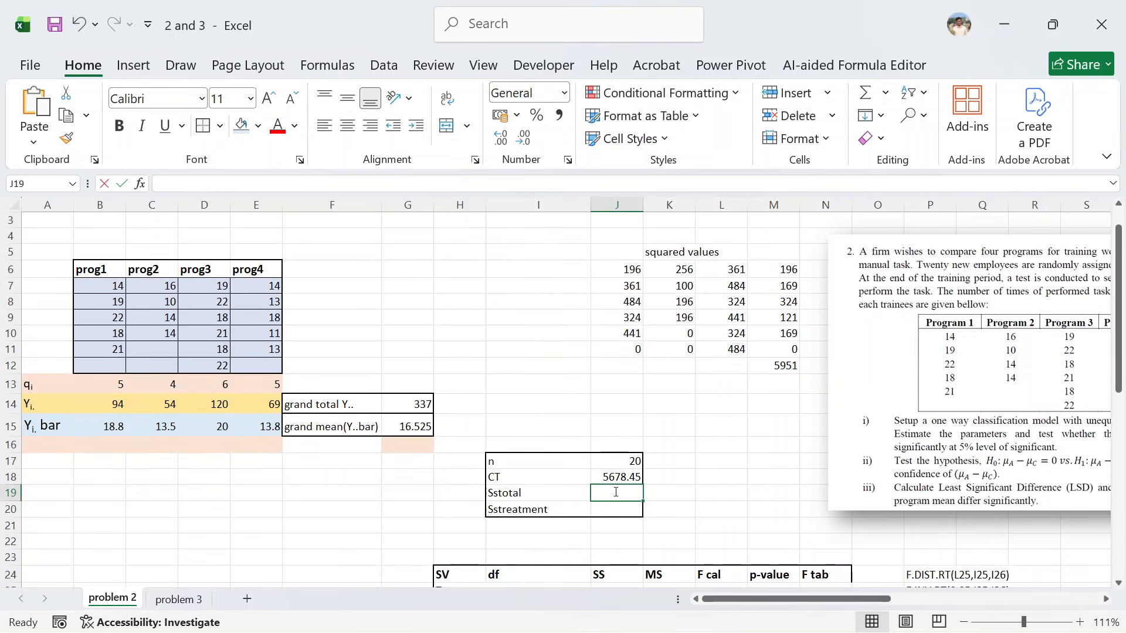
type("=")
left_click(777, 367)
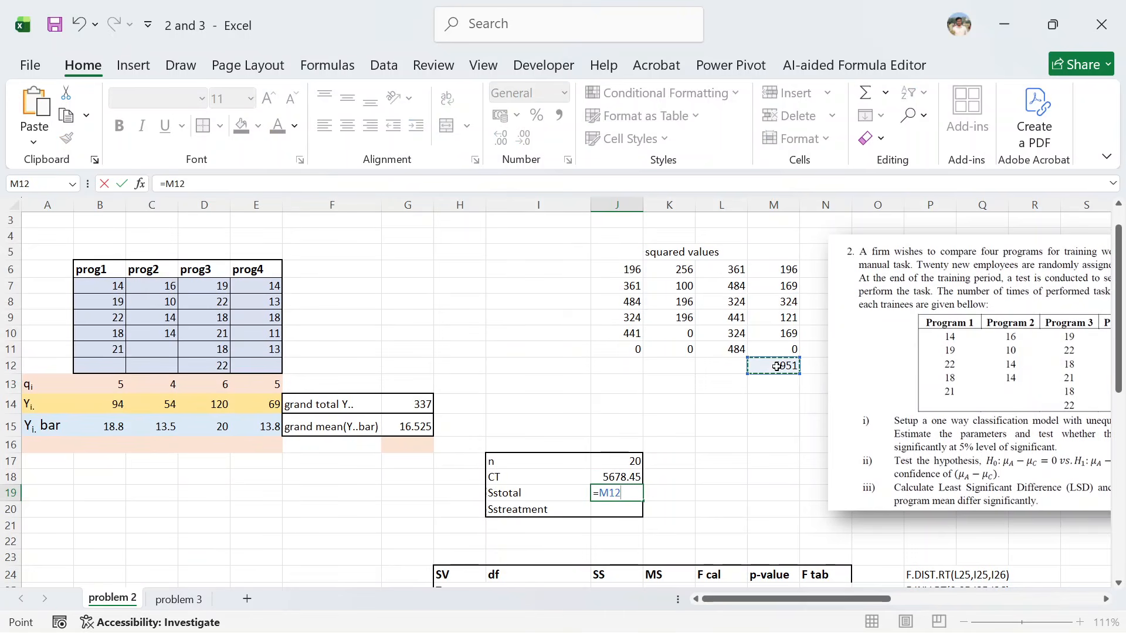
type("-")
left_click(594, 480)
key("Return")
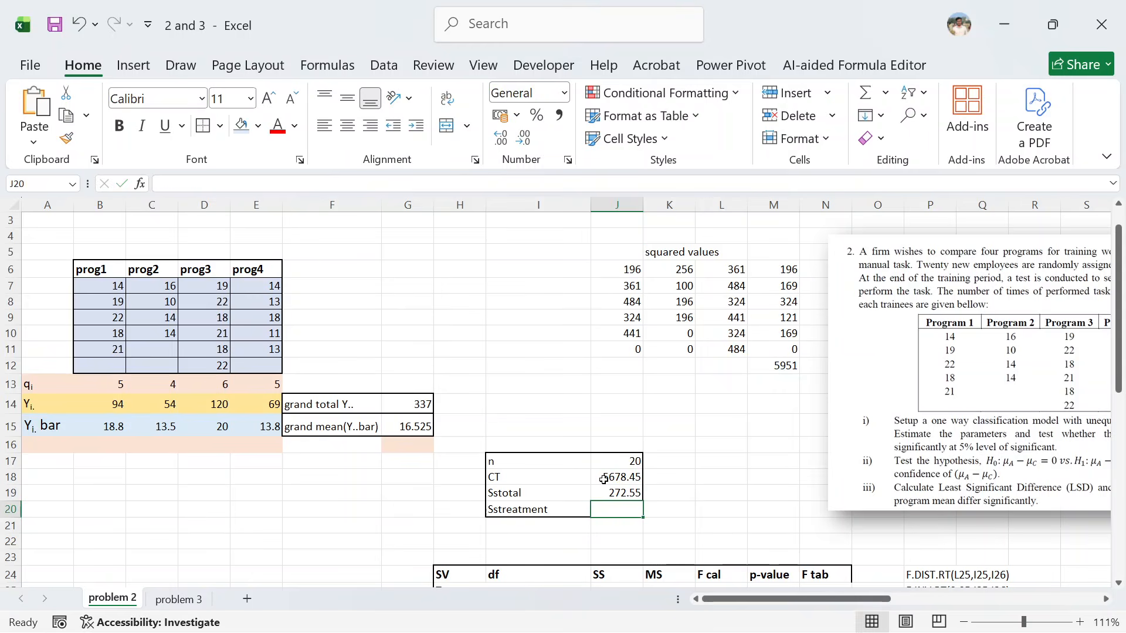
Examine the sums of squares on the problem 2 sheet of the Basic Practical suggestion 1 to 4 workbook and return to workbook 2 and 3.
scroll(642, 469, "down", 1)
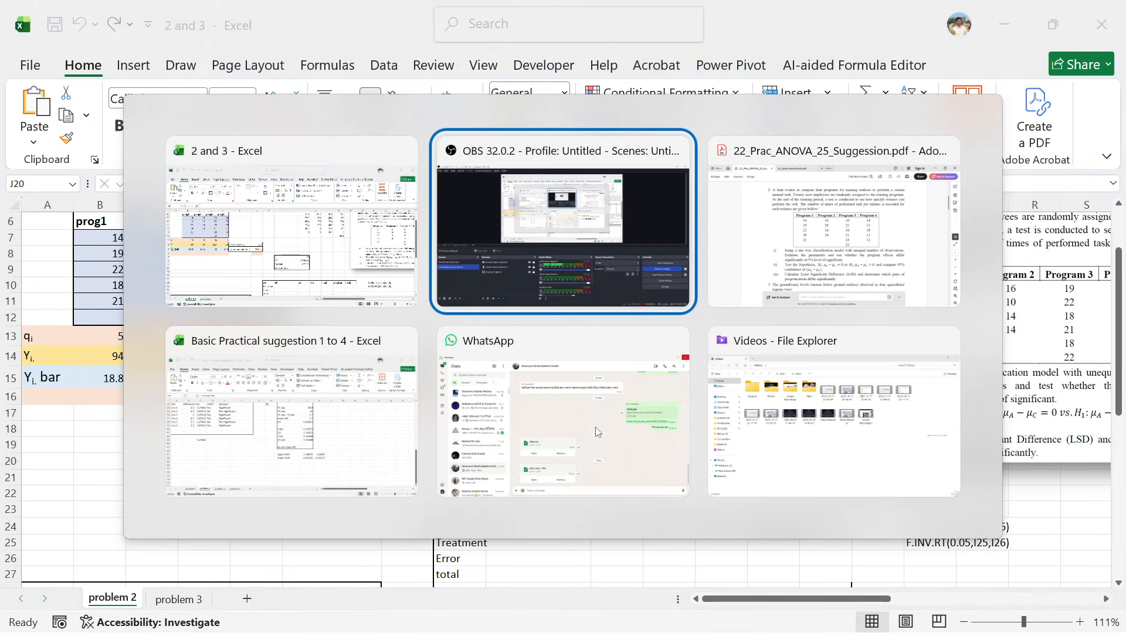
key("alt+Tab")
key("alt+Tab")
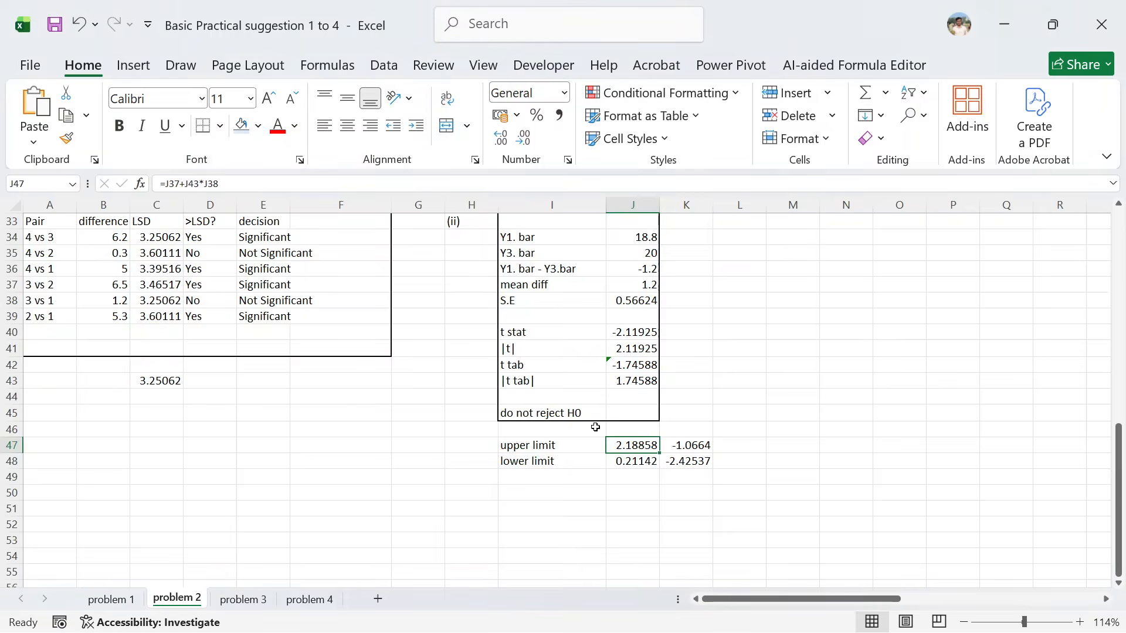
scroll(473, 388, "up", 11)
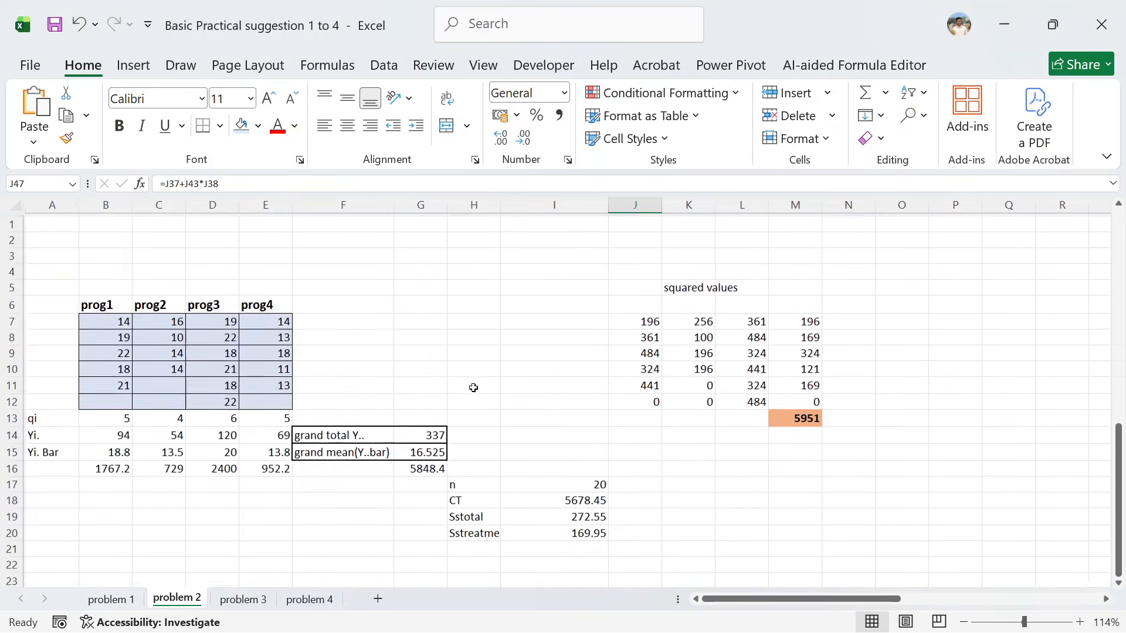
scroll(473, 388, "down", 2)
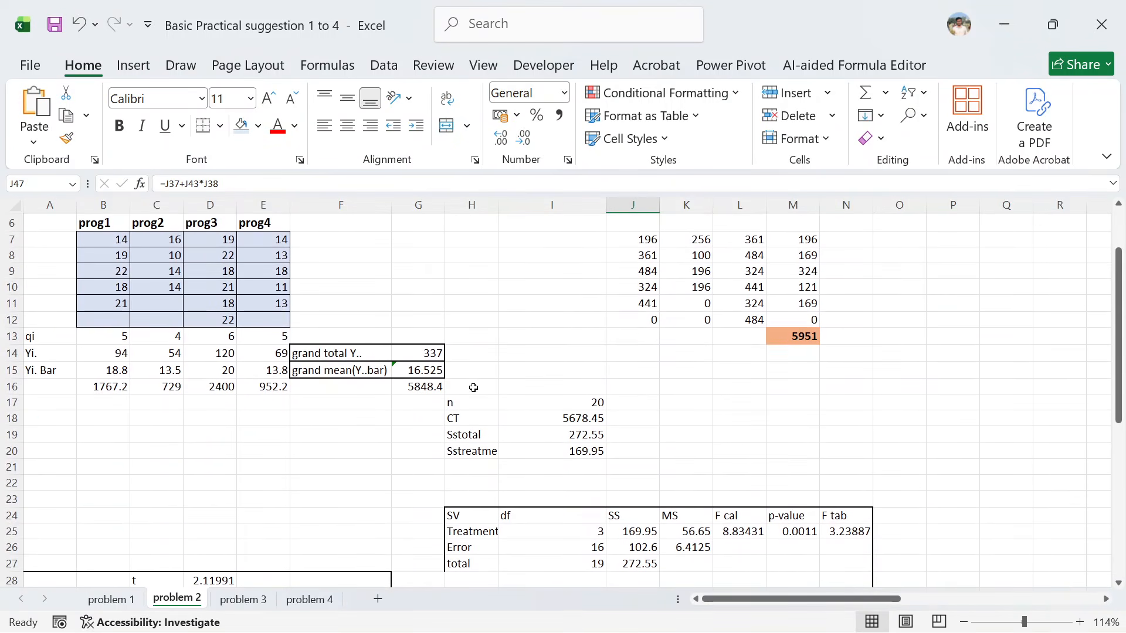
left_click(567, 440)
key("alt+Tab")
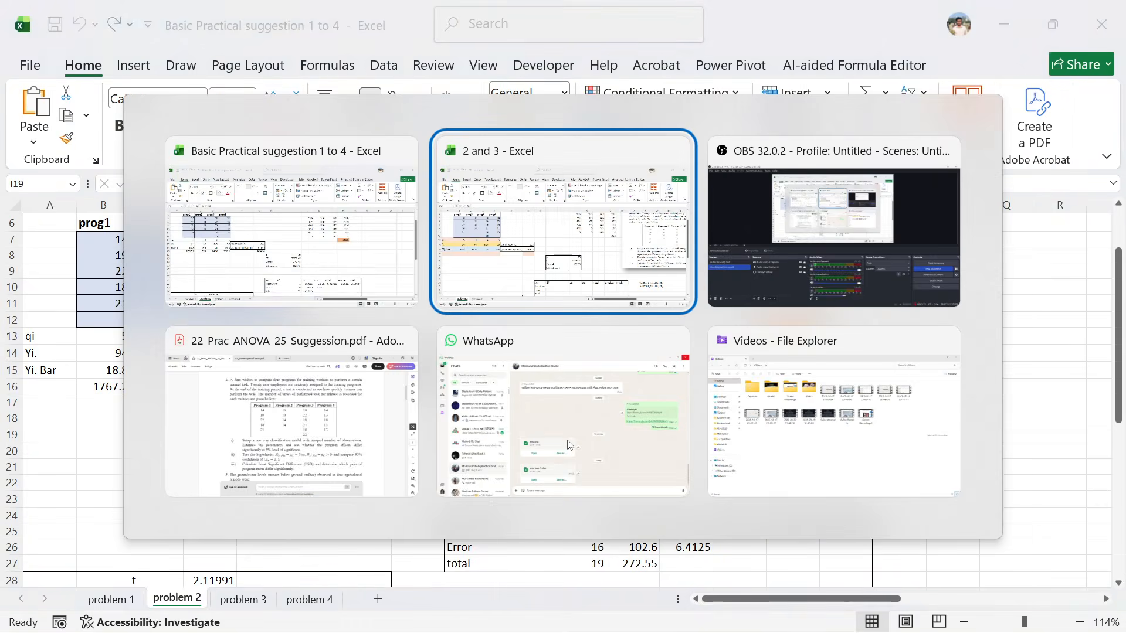
scroll(700, 445, "down", 1)
scroll(699, 446, "up", 1)
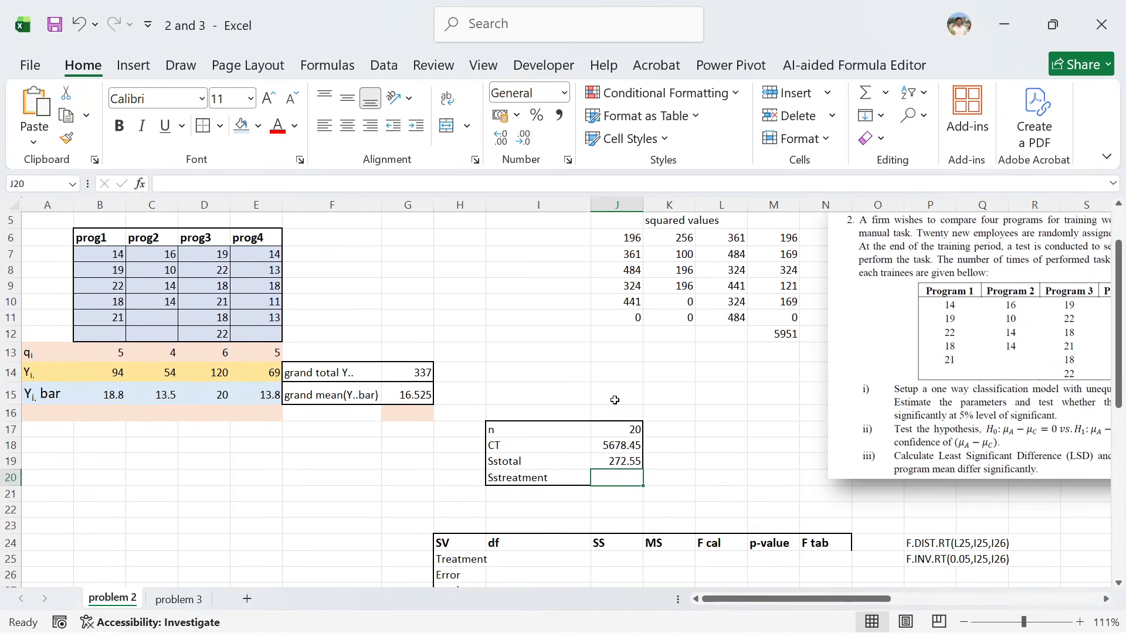
Divide each program's squared total by its number of observations in row 16, using =B14^2/B13 in B16 and filling across to E16.
left_click(102, 414)
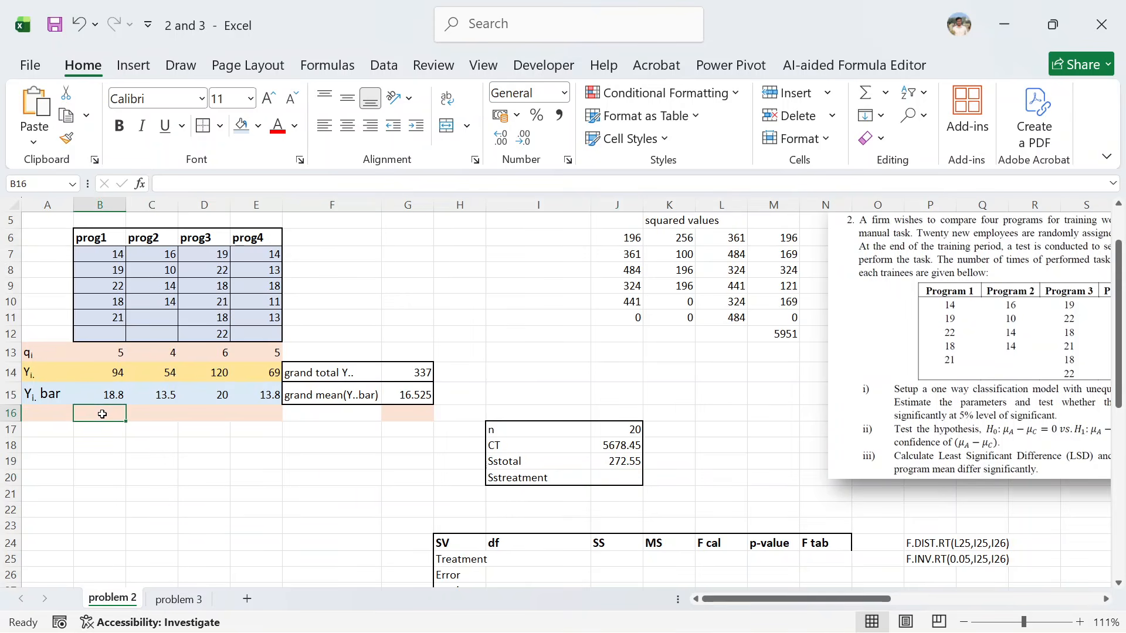
type("=")
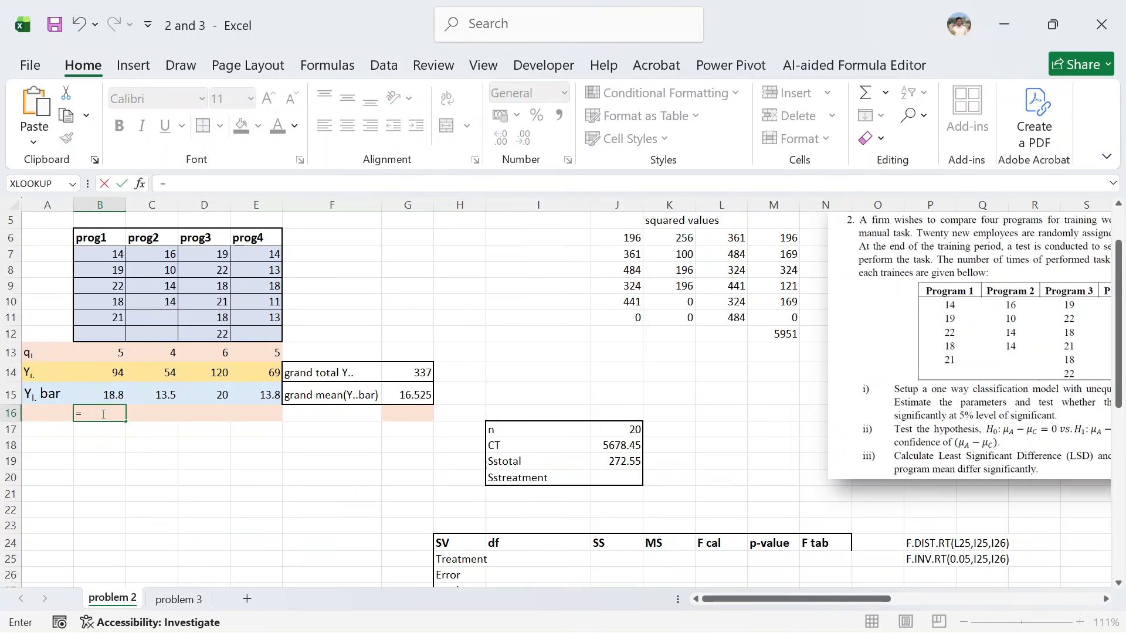
left_click(114, 373)
type("^2/")
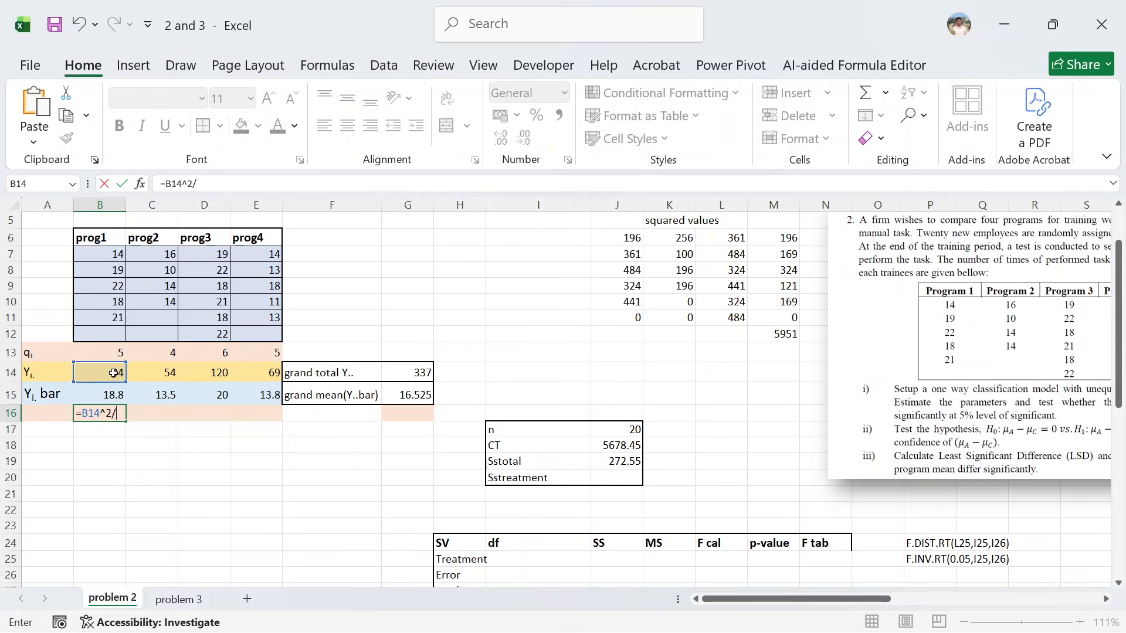
left_click(98, 353)
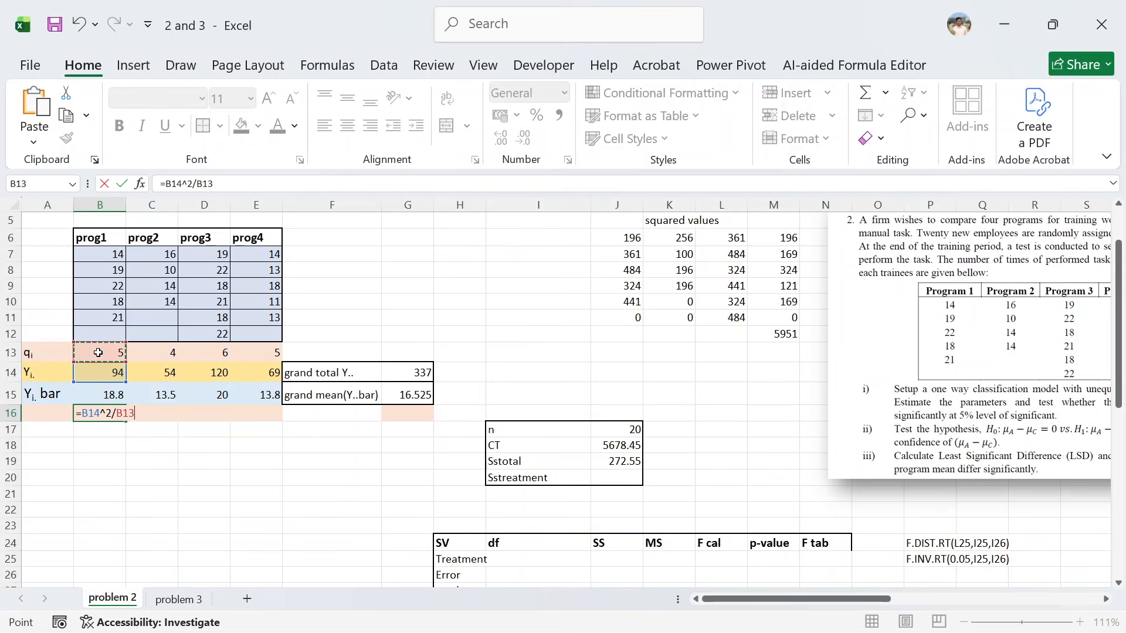
key("Return")
left_click(103, 410)
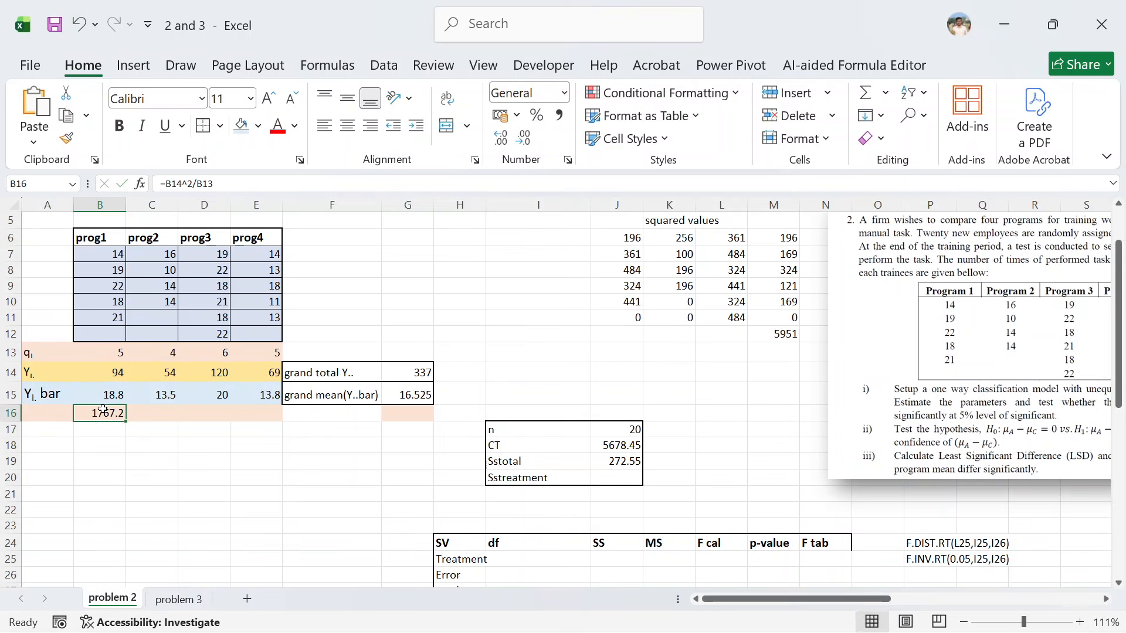
left_click_drag(125, 422, 282, 420)
Add up the four programs' squared-total quotients in G16 with =SUM(B16:E16).
left_click_drag(364, 459, 421, 416)
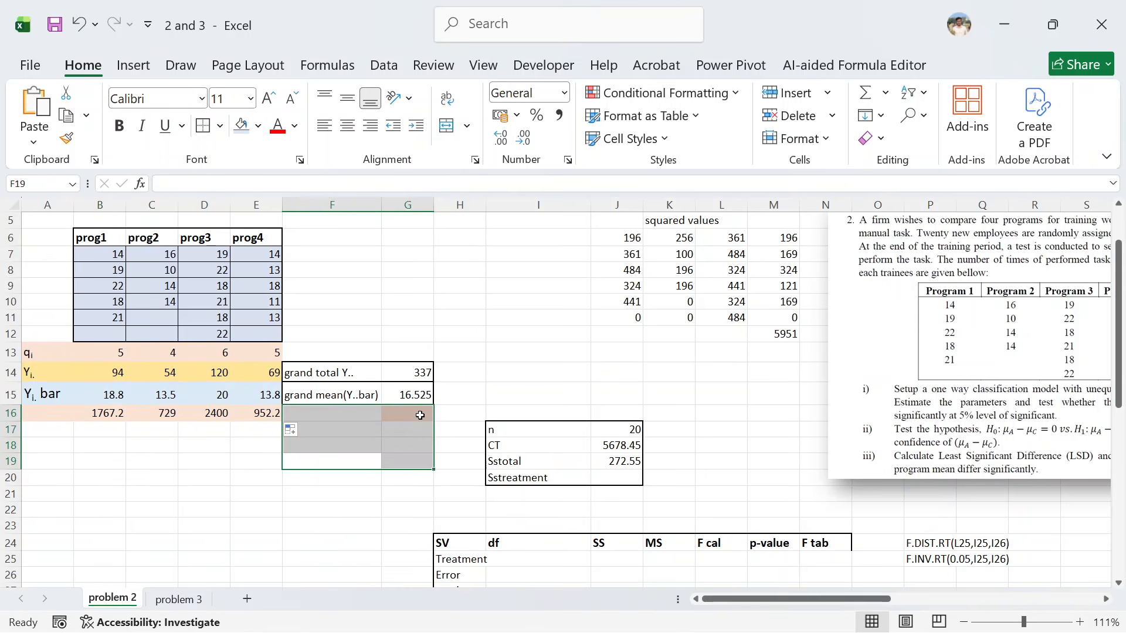
left_click(421, 415)
type("=sum")
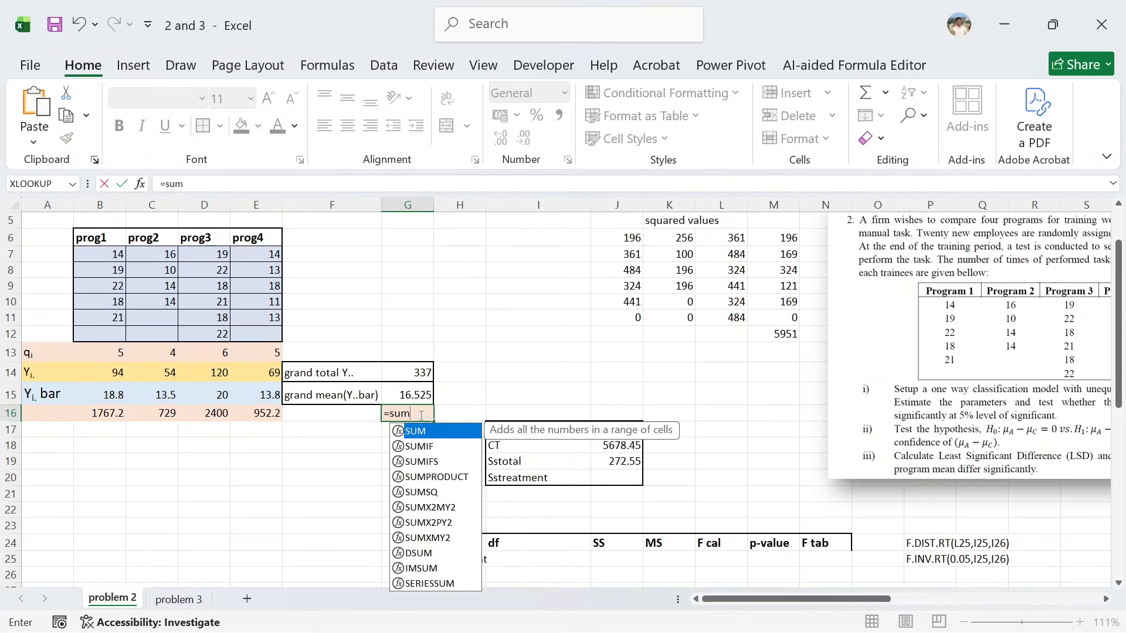
key("Tab")
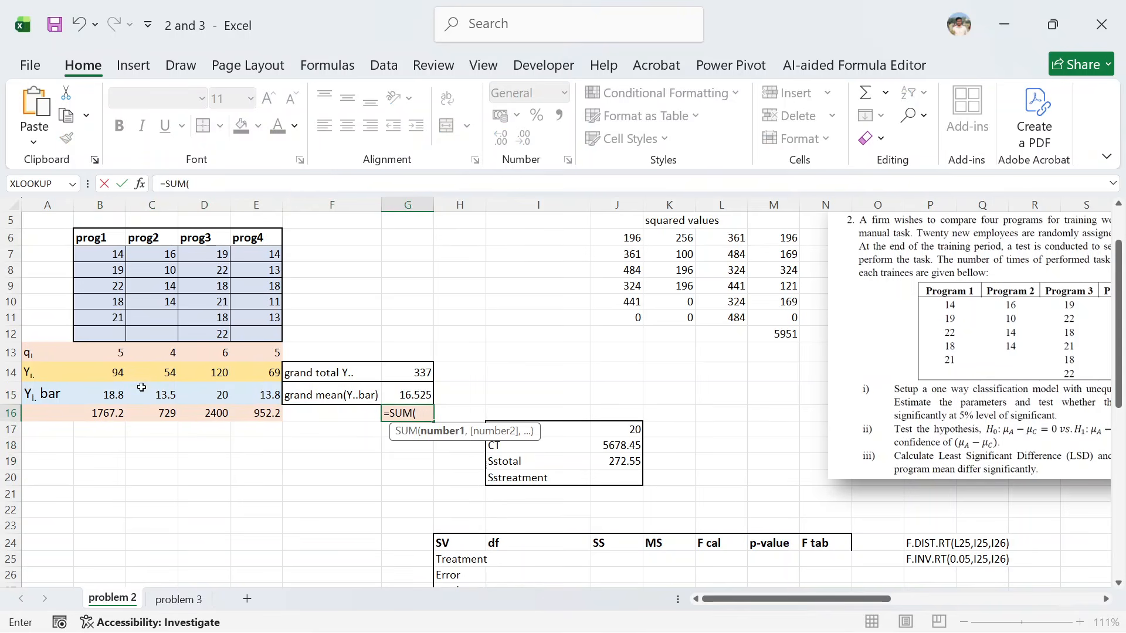
left_click_drag(95, 415, 259, 414)
type(")")
key("Return")
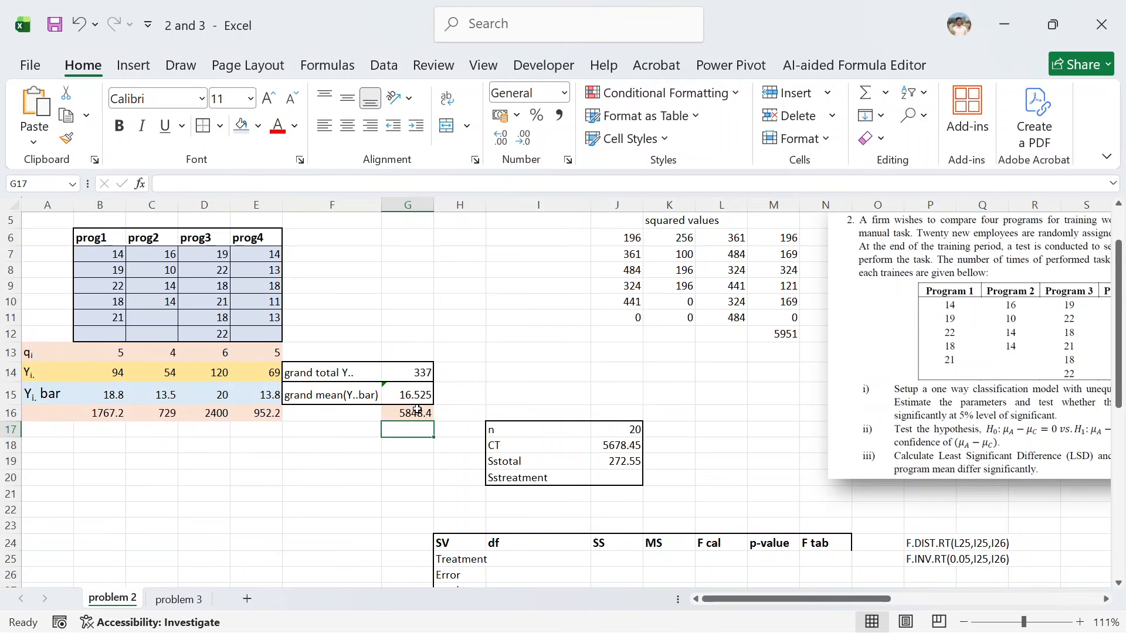
Calculate Sstreatment in J20 by subtracting CT from the summed quotients, using =G16-J18.
left_click(612, 475)
type("=")
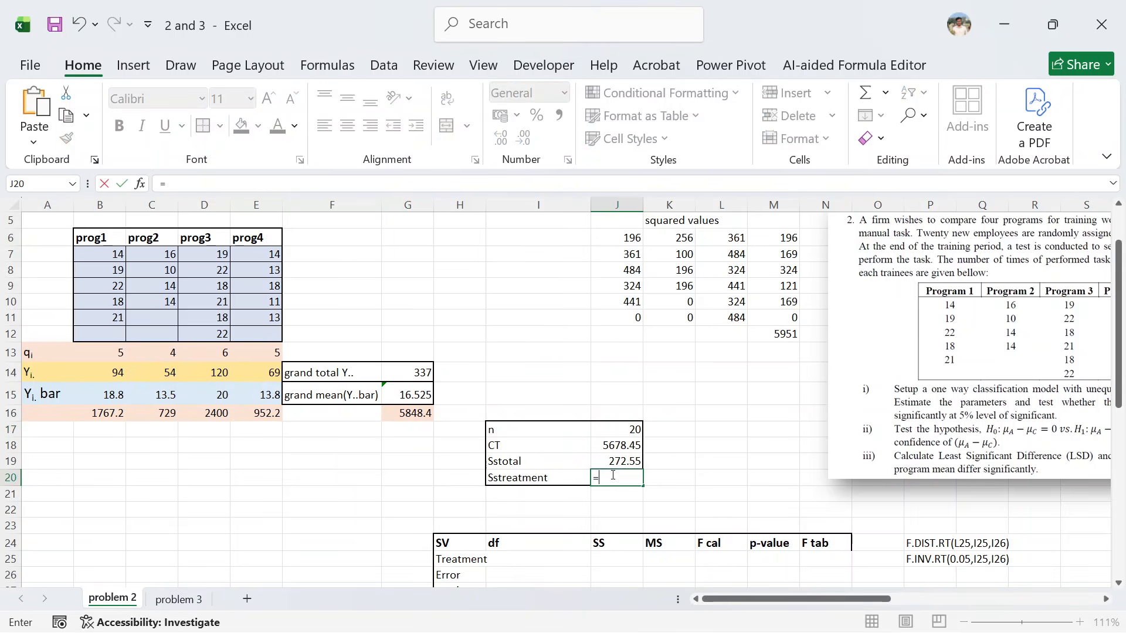
left_click(410, 413)
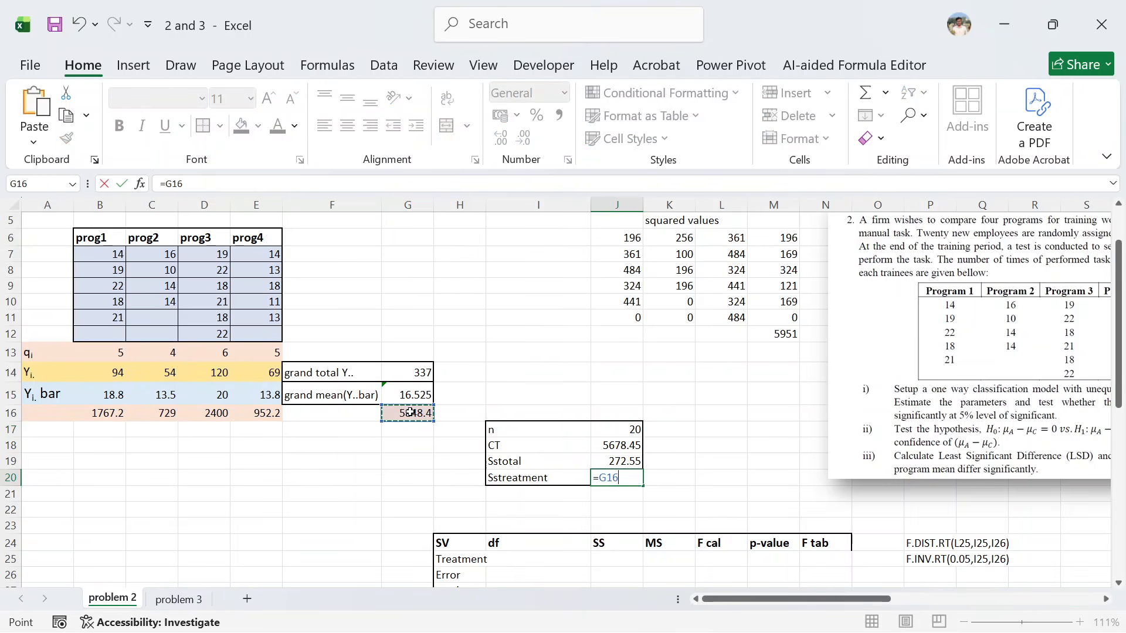
type("-")
left_click(612, 446)
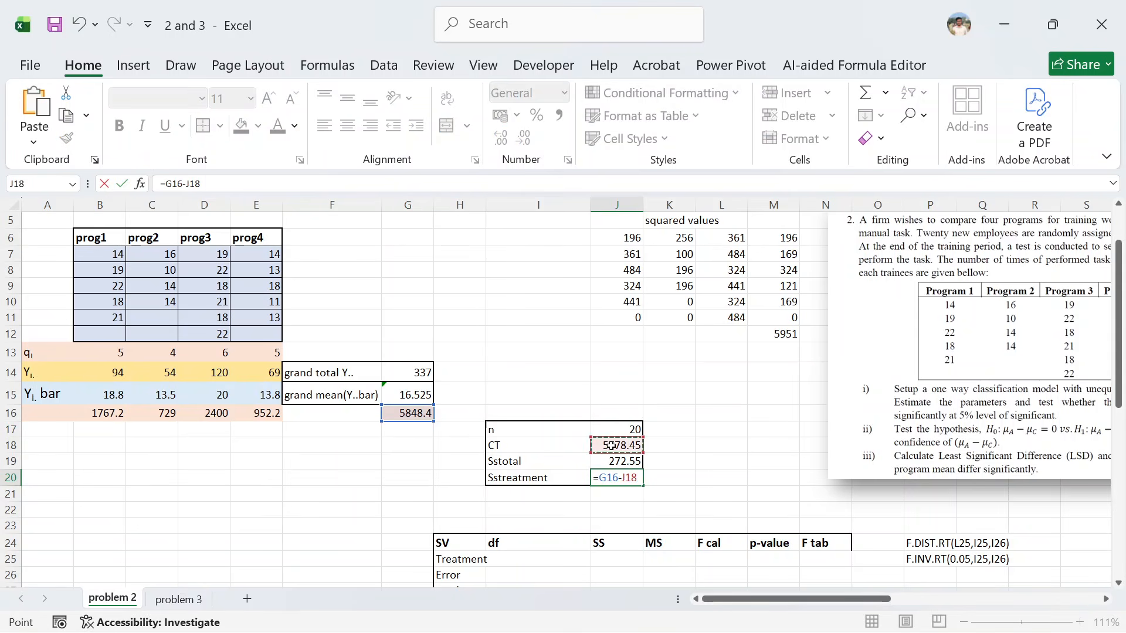
key("Return")
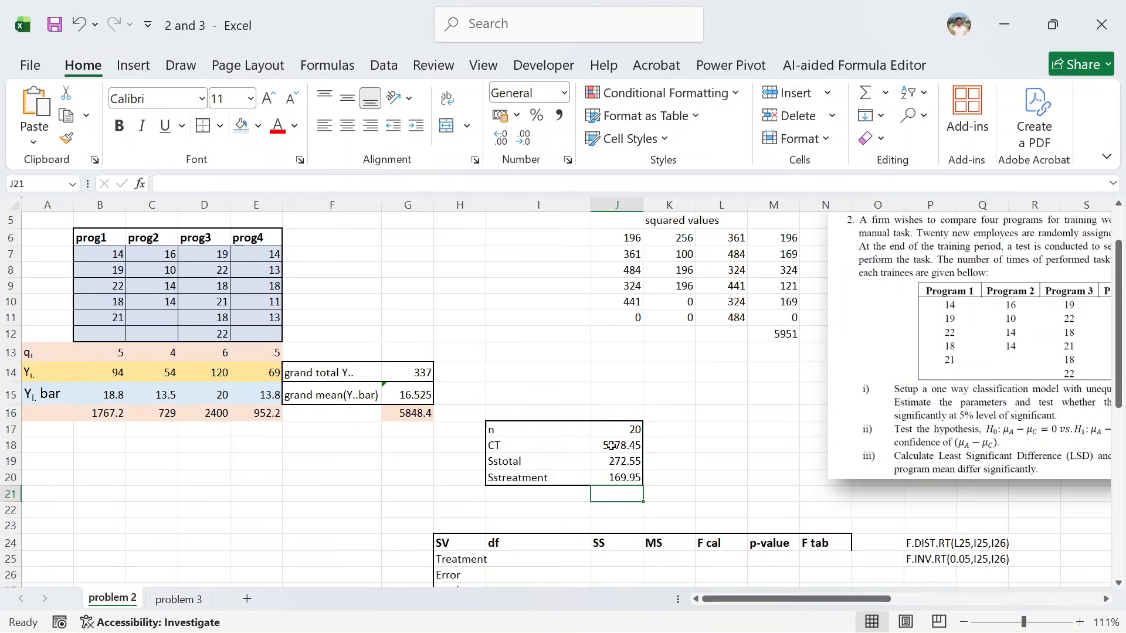
Enter the treatment degrees of freedom in I25 of the ANOVA table as =4-1.
scroll(642, 422, "down", 1)
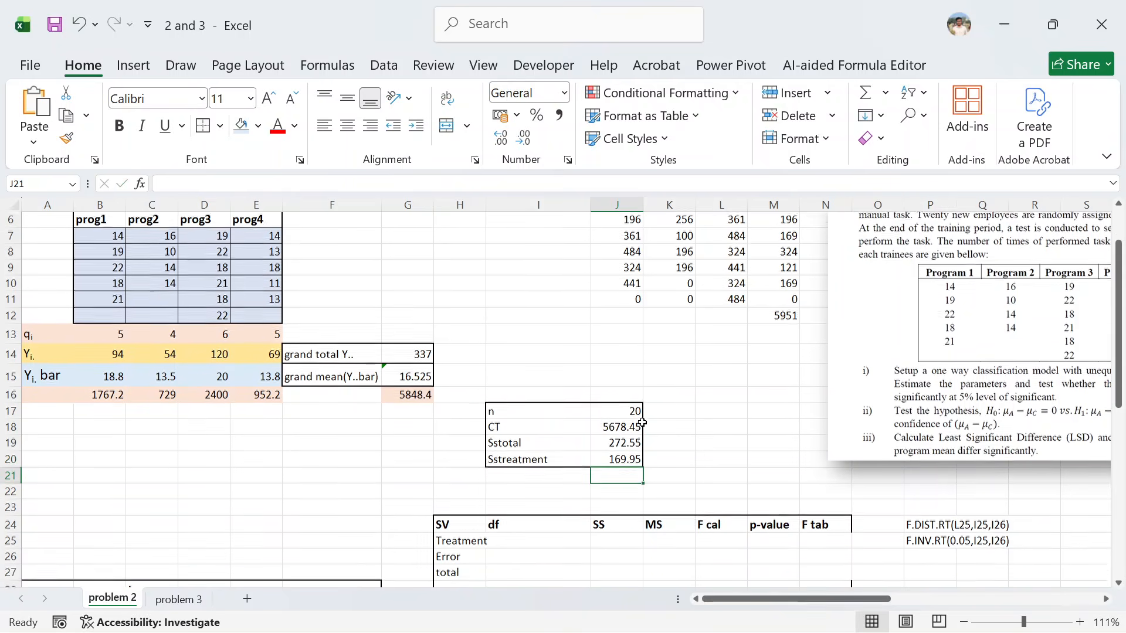
scroll(642, 423, "down", 1)
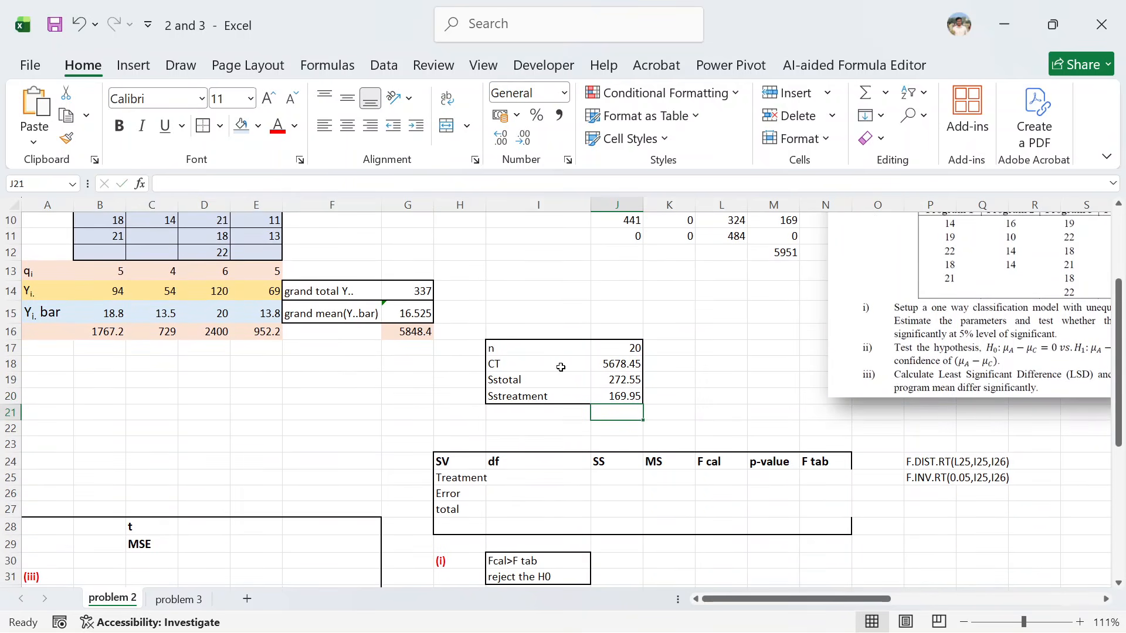
left_click(517, 477)
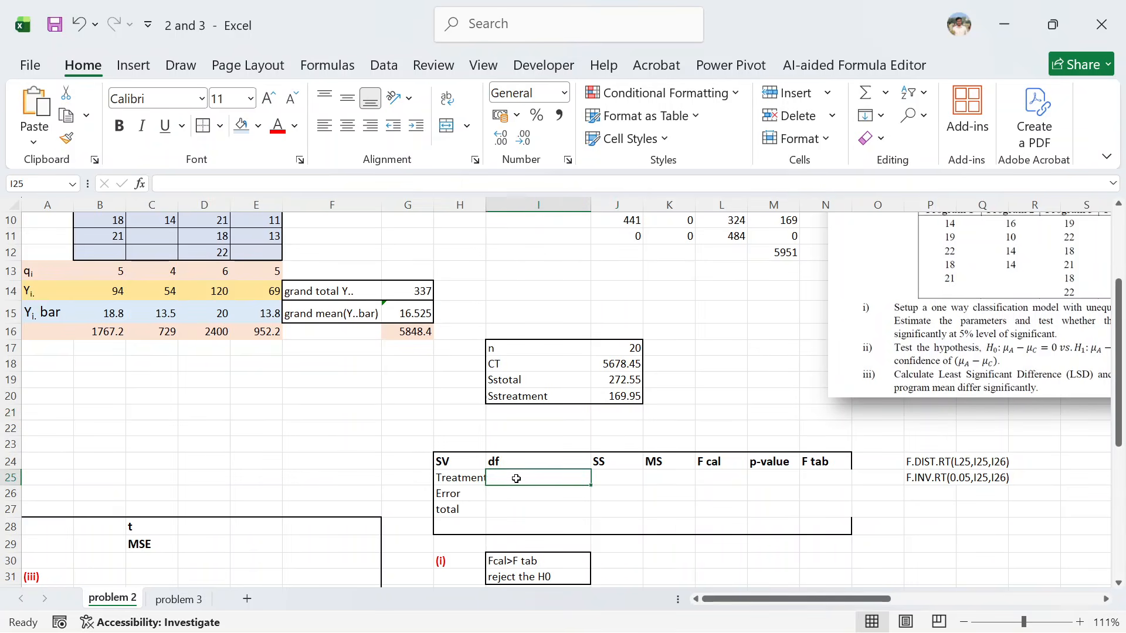
scroll(334, 374, "up", 2)
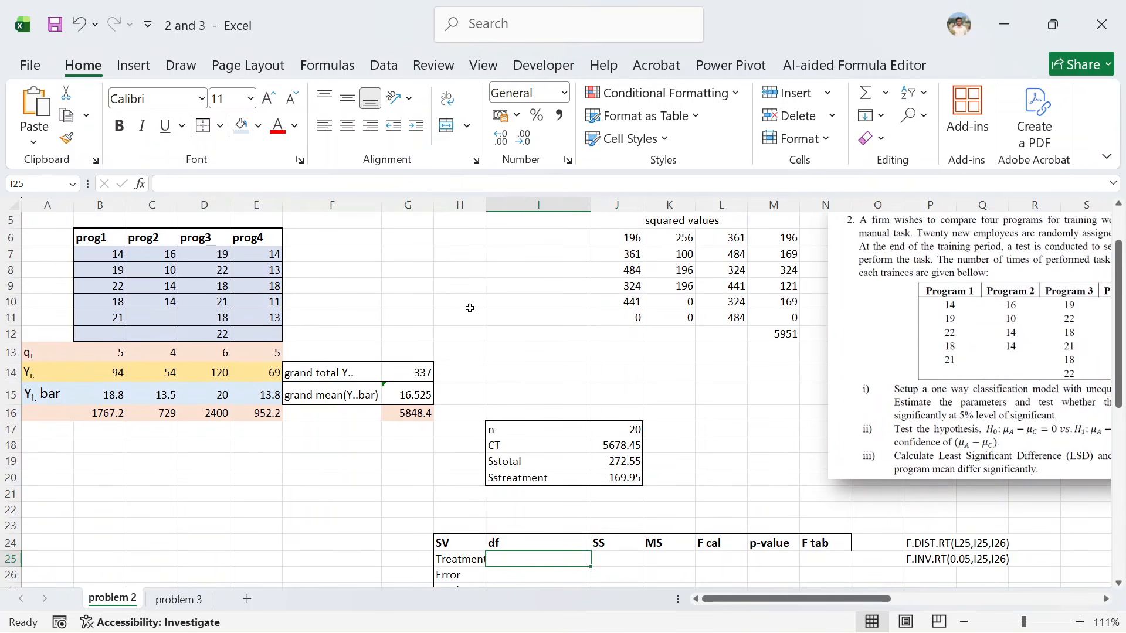
scroll(362, 276, "down", 1)
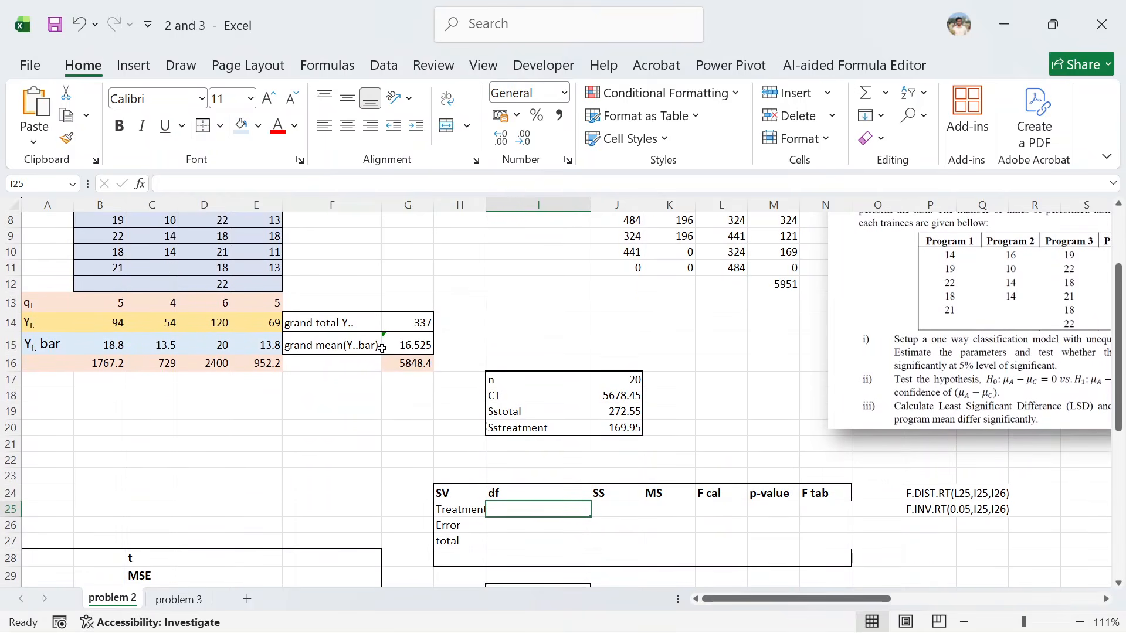
scroll(381, 348, "up", 1)
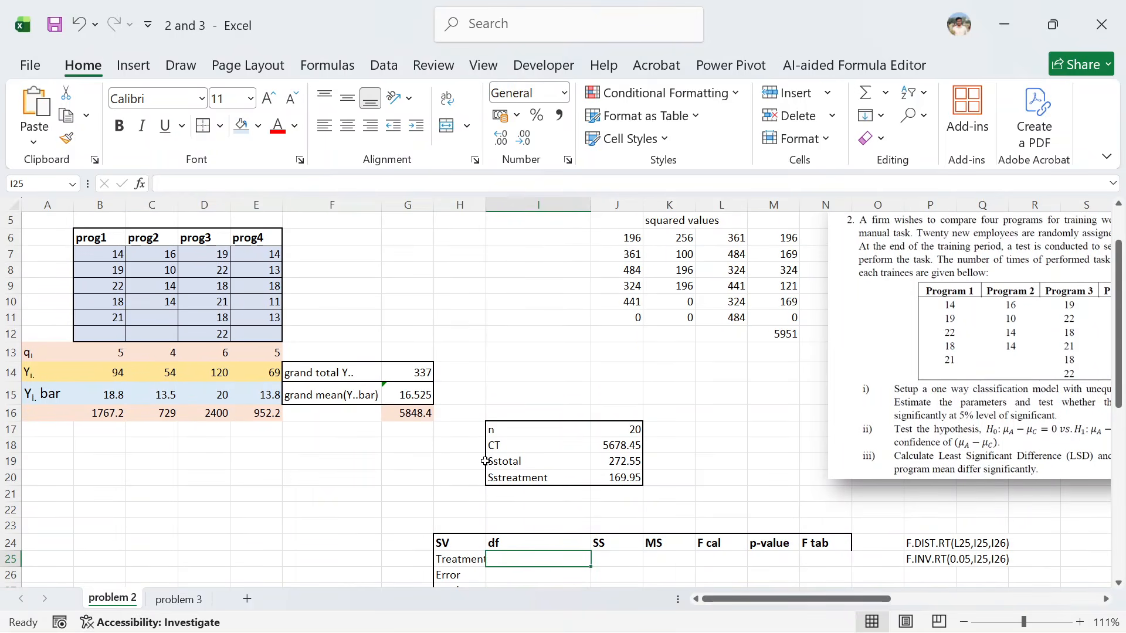
type("=4-1")
key("Return")
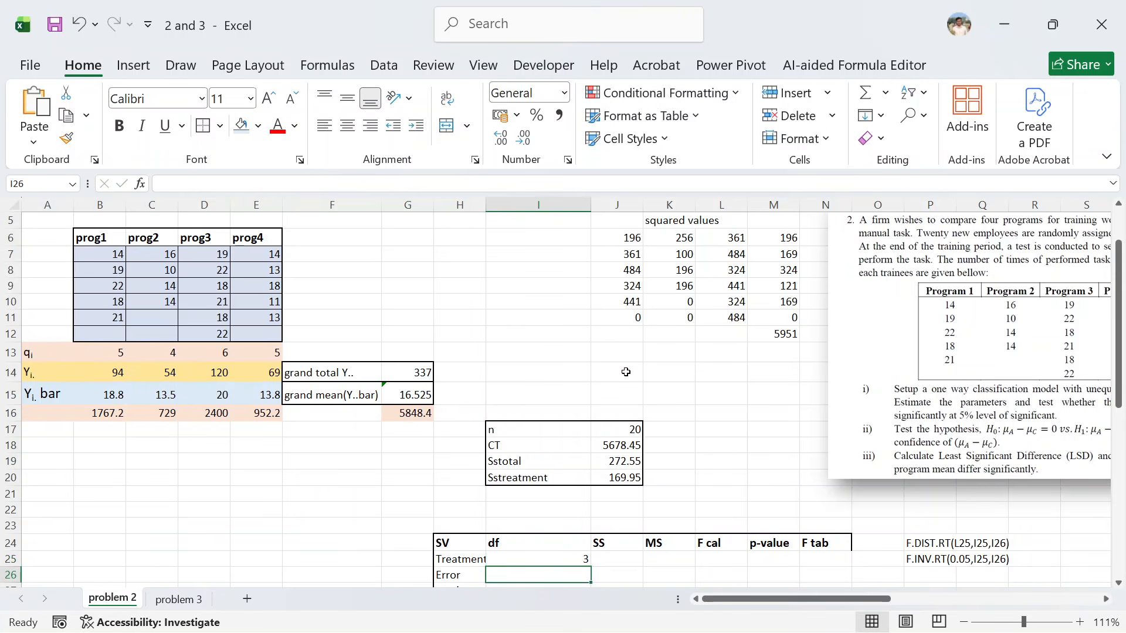
Calculate the total degrees of freedom in I27 as n minus one, using =J17-1.
scroll(626, 373, "down", 2)
left_click(531, 494)
type("=")
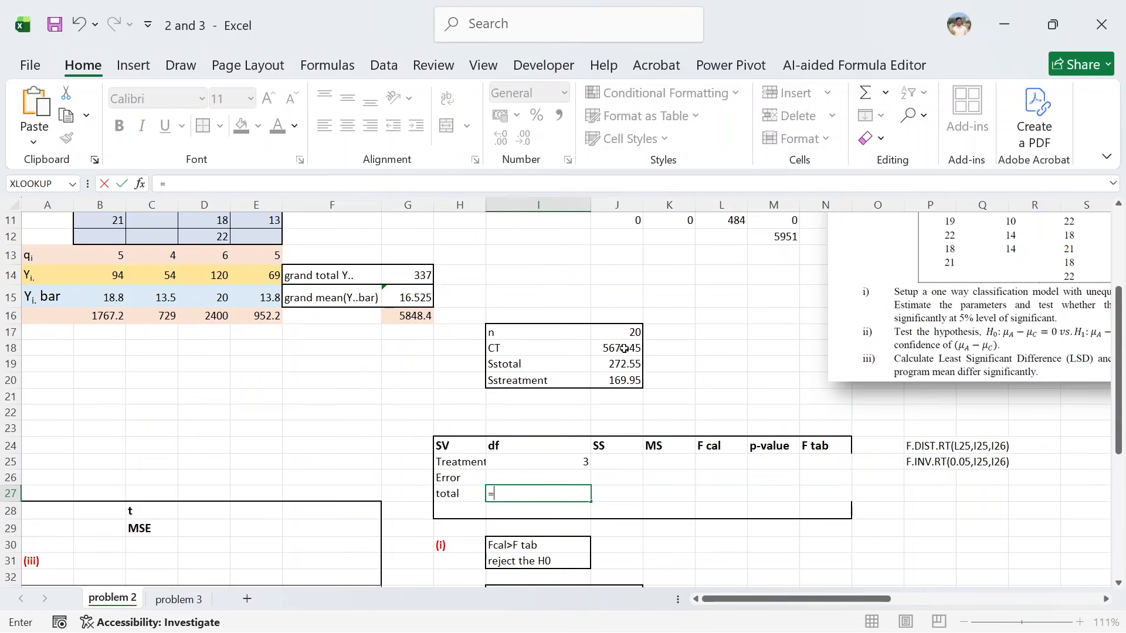
left_click(633, 332)
type("-1")
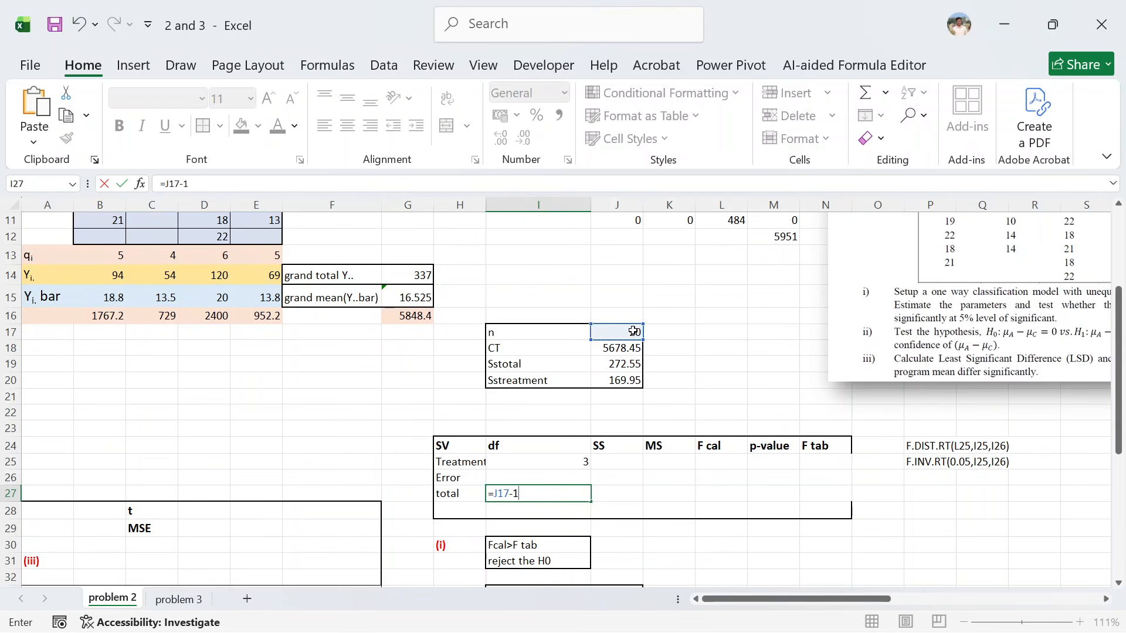
key("Return")
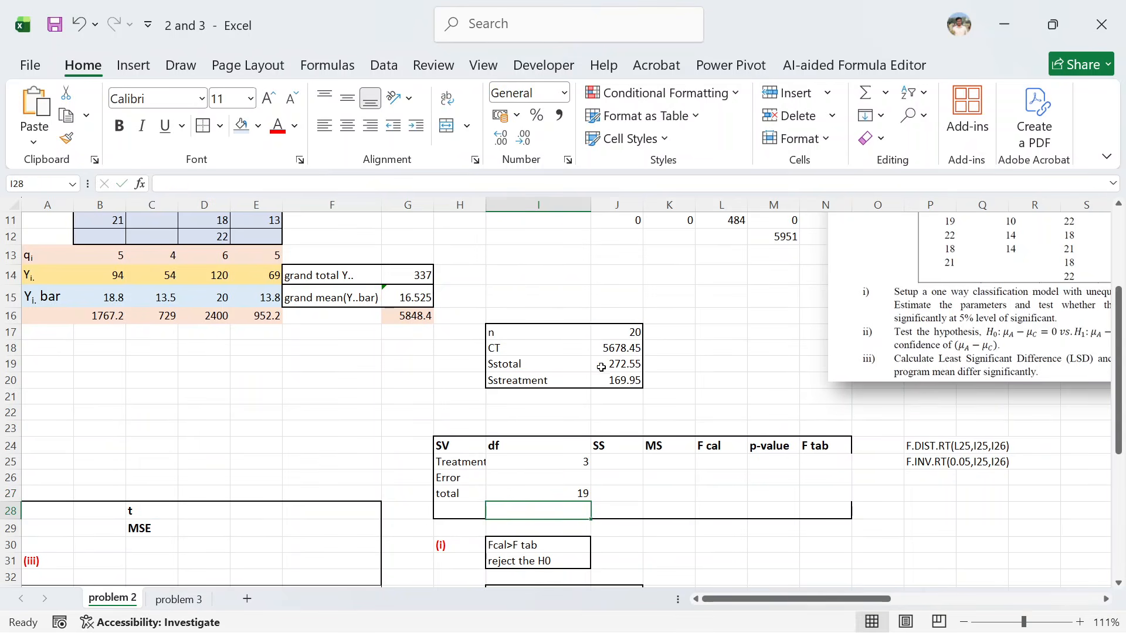
Calculate the error degrees of freedom in I26 by subtracting treatment from total, using =I27-I25.
left_click(554, 482)
type("=")
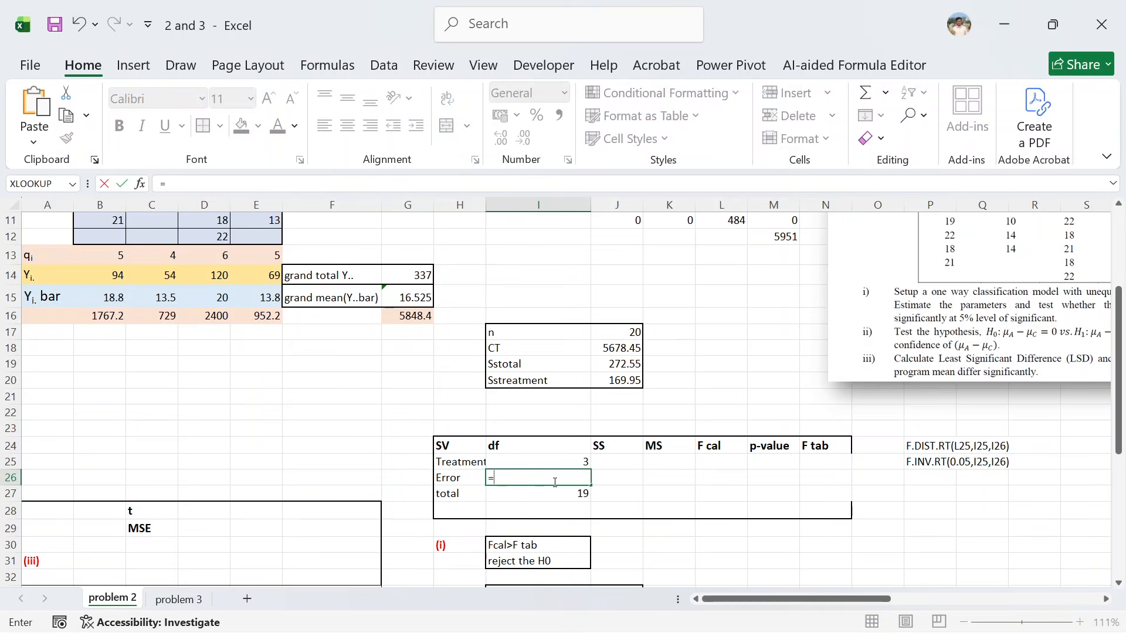
left_click(572, 492)
type("-")
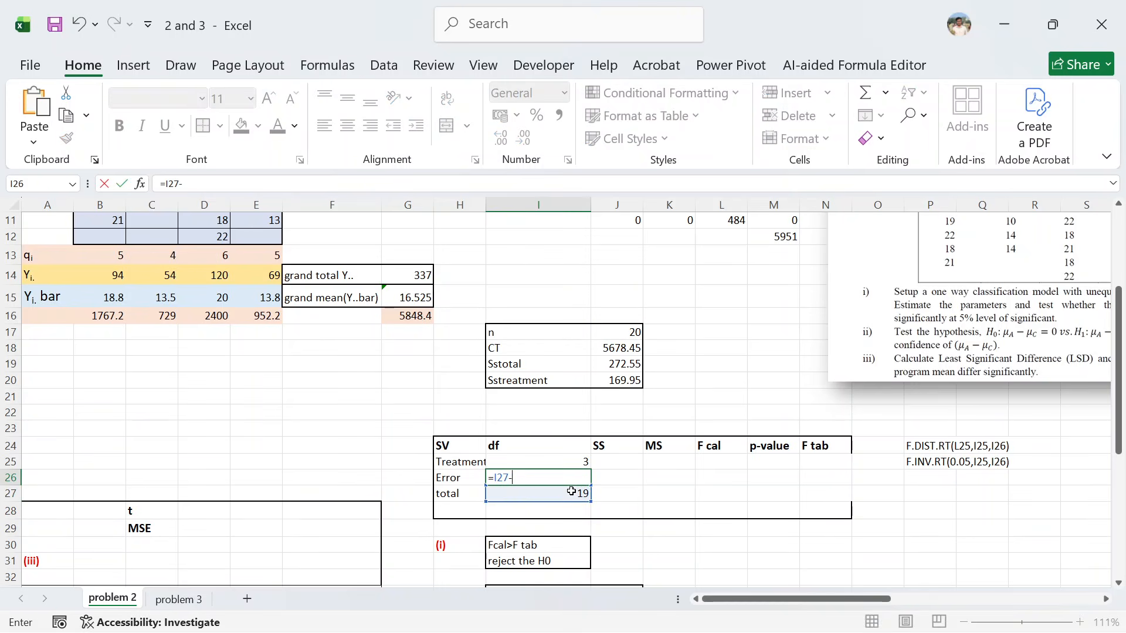
left_click(569, 463)
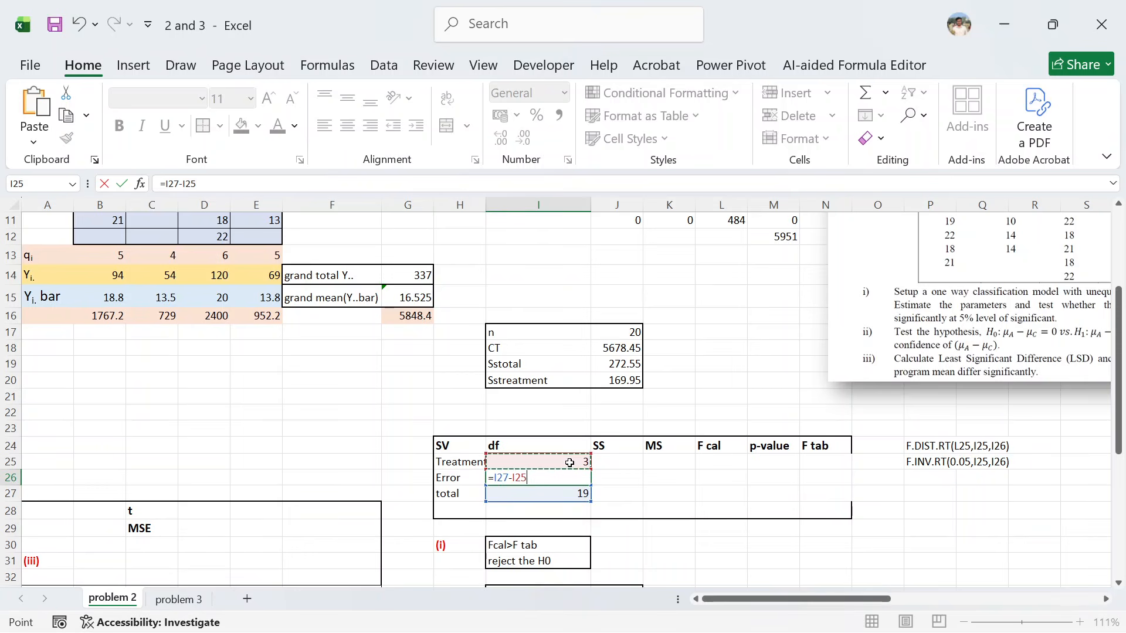
key("Return")
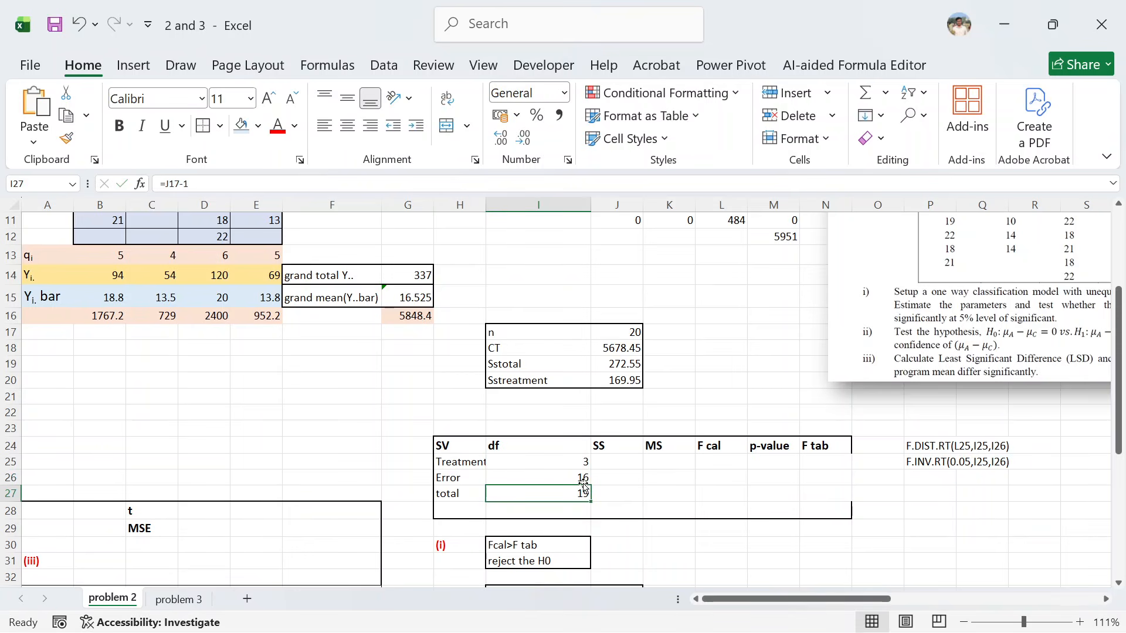
Link the ANOVA table's SS column to the computed sums of squares, with =J20 for treatment in J25 and =J19 for total in J27.
left_click(621, 460)
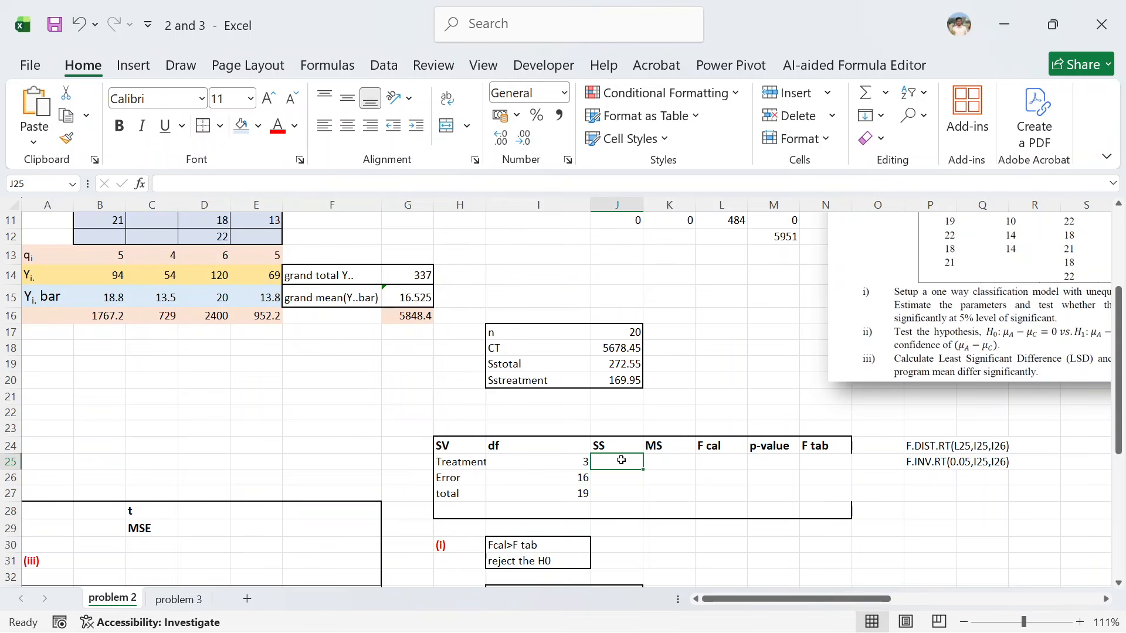
type("=")
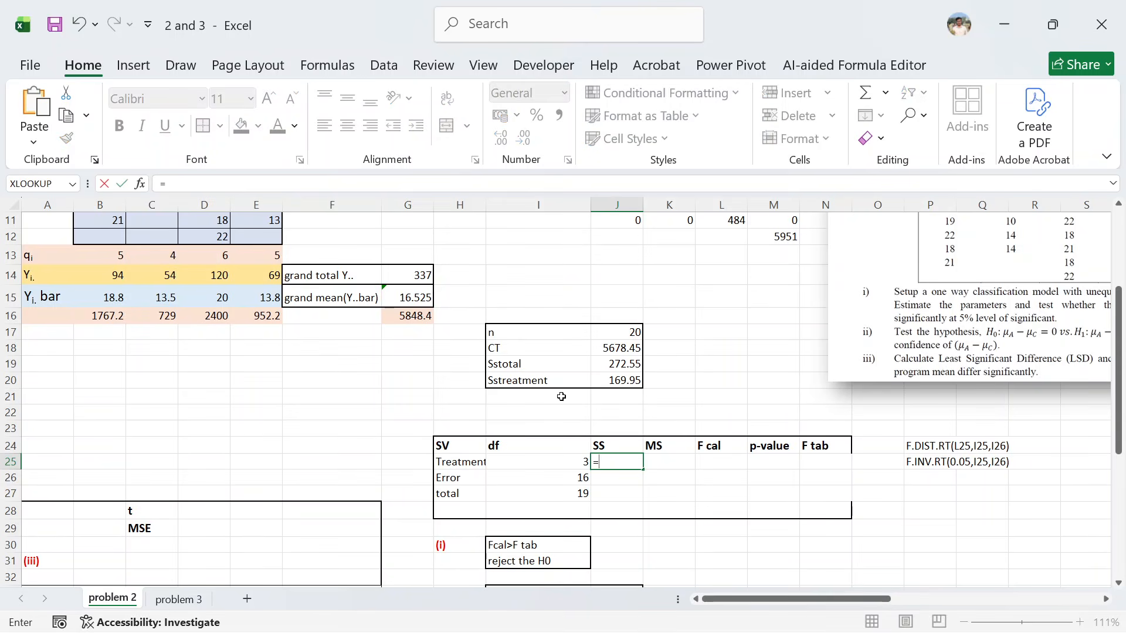
left_click(610, 383)
key("Return")
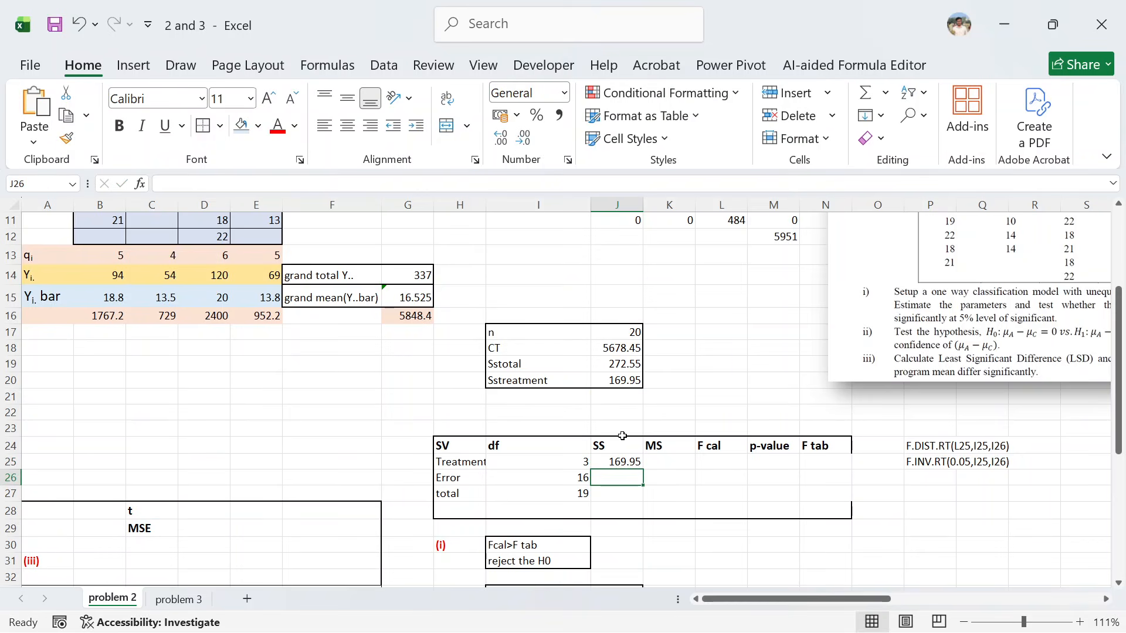
key("Return")
type("=")
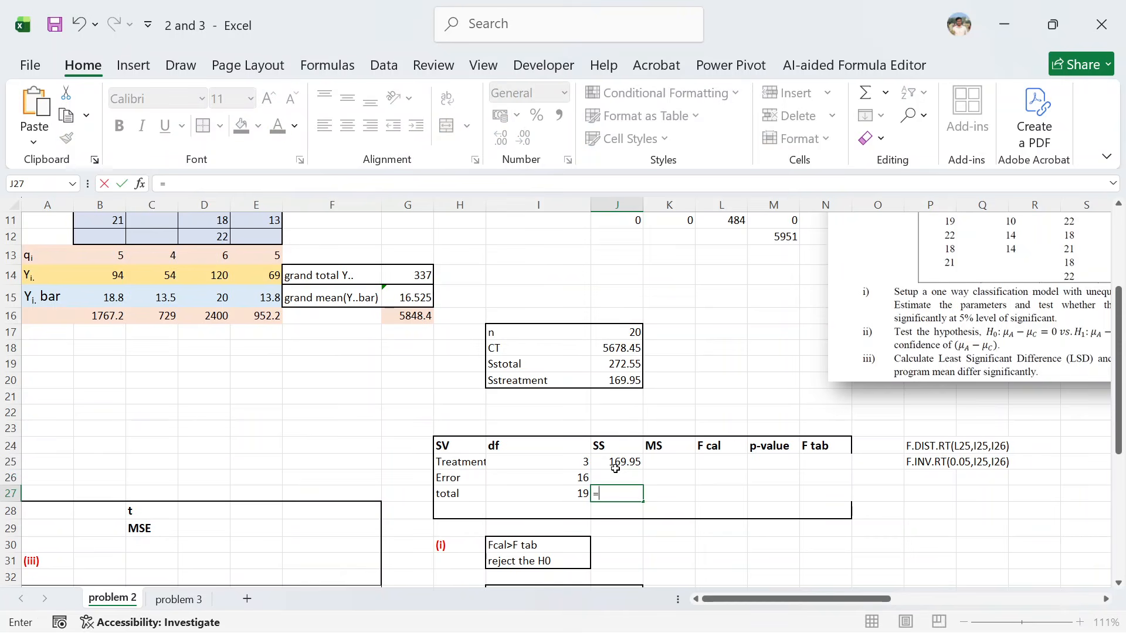
left_click(628, 363)
key("Return")
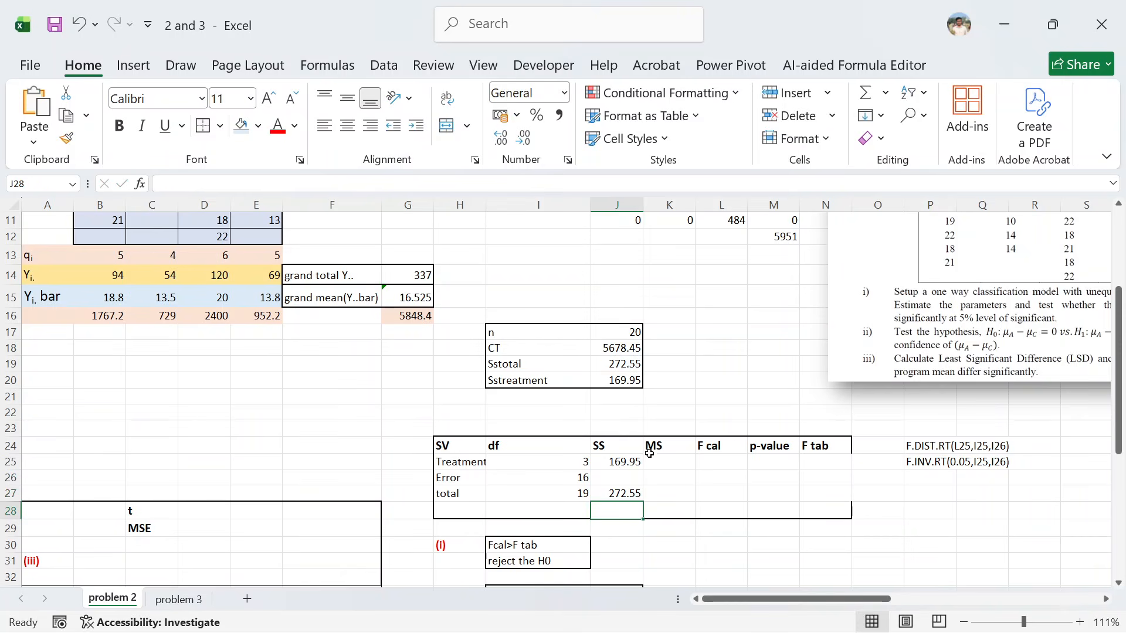
Calculate the error sum of squares in J26 by subtracting treatment from total, using =J27-J25.
left_click(610, 479)
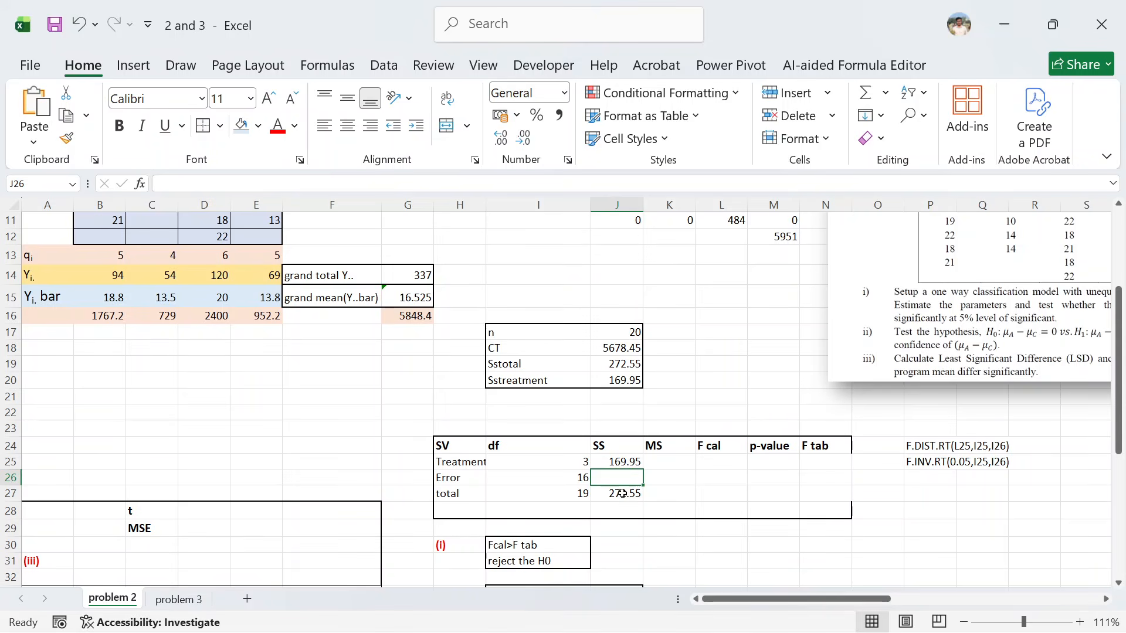
type("=")
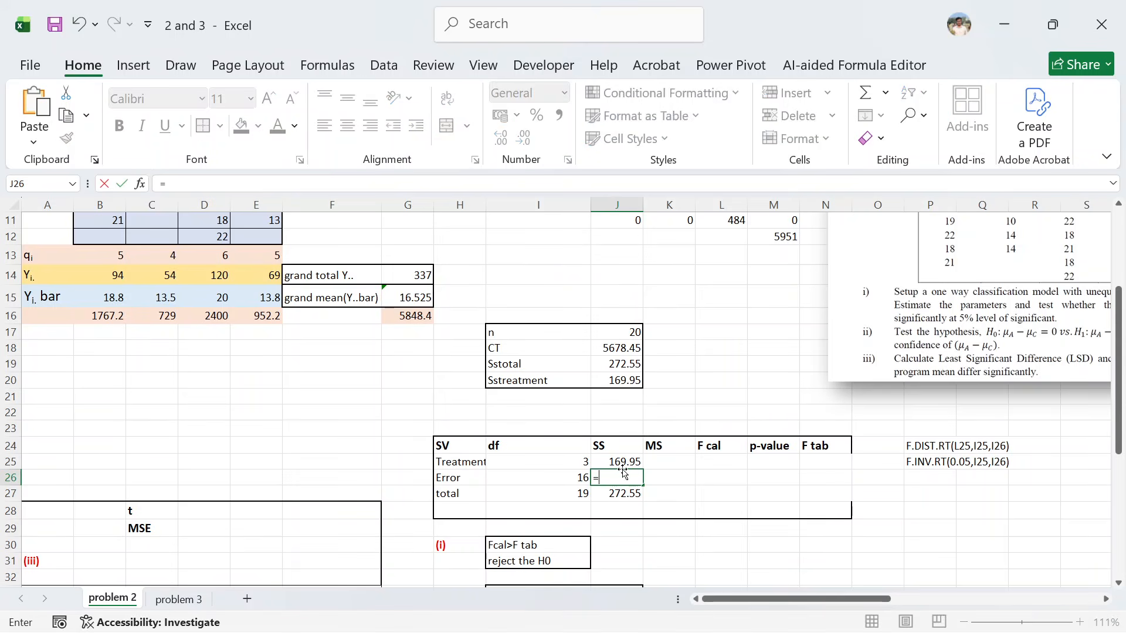
left_click(621, 493)
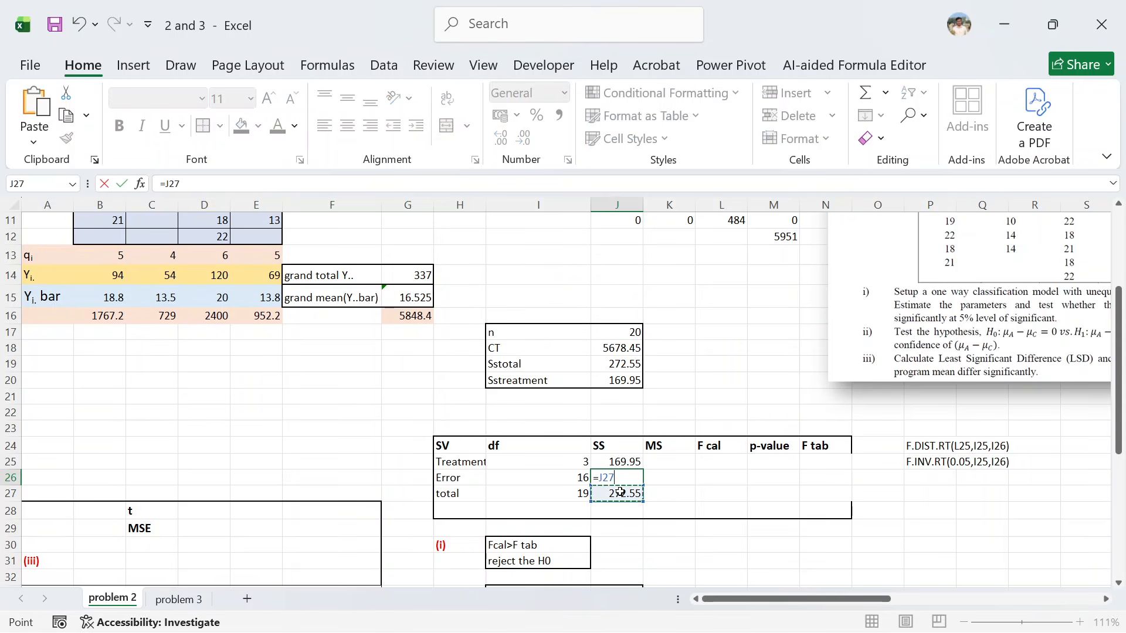
type("-")
left_click(620, 462)
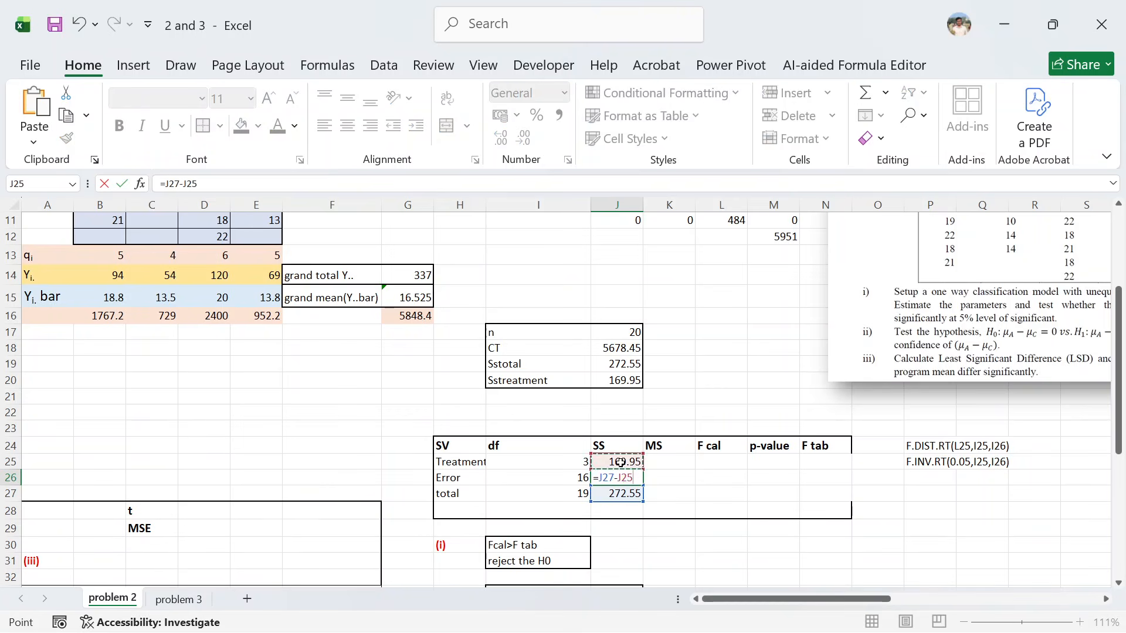
key("Return")
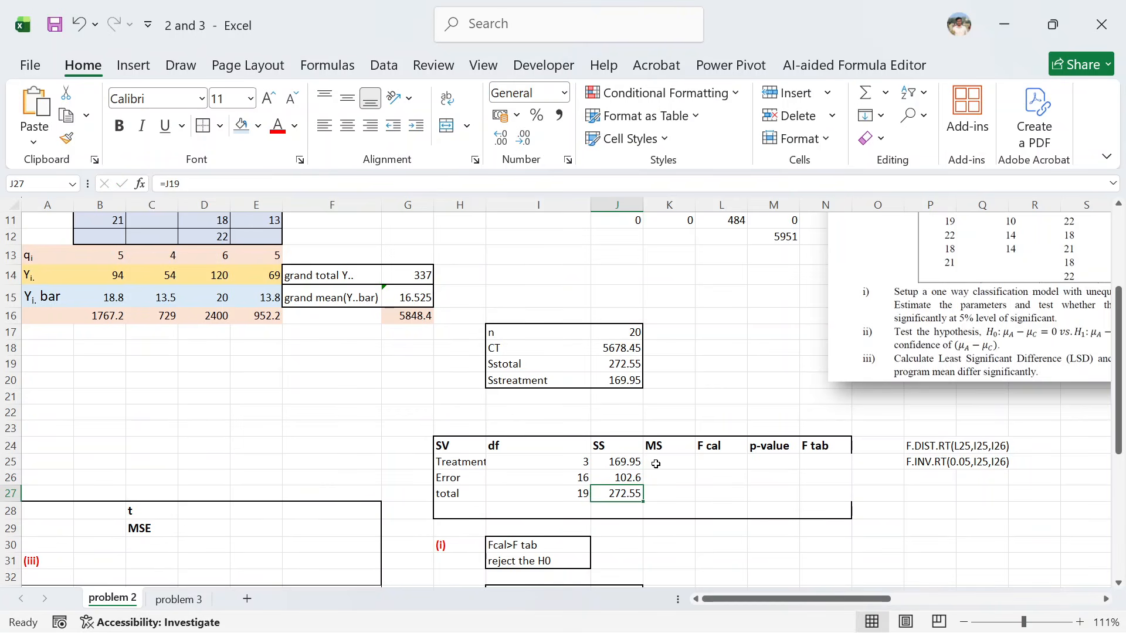
Calculate the treatment mean square in K25 as =J25/I25 and fill the formula down to the error row in K26.
left_click(656, 464)
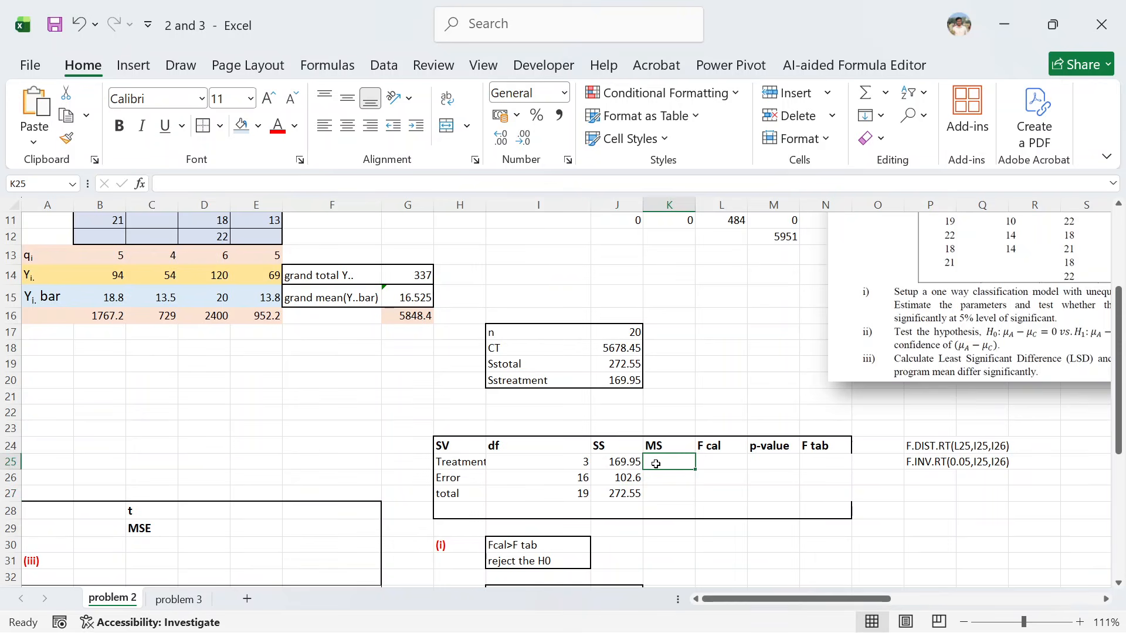
type("=")
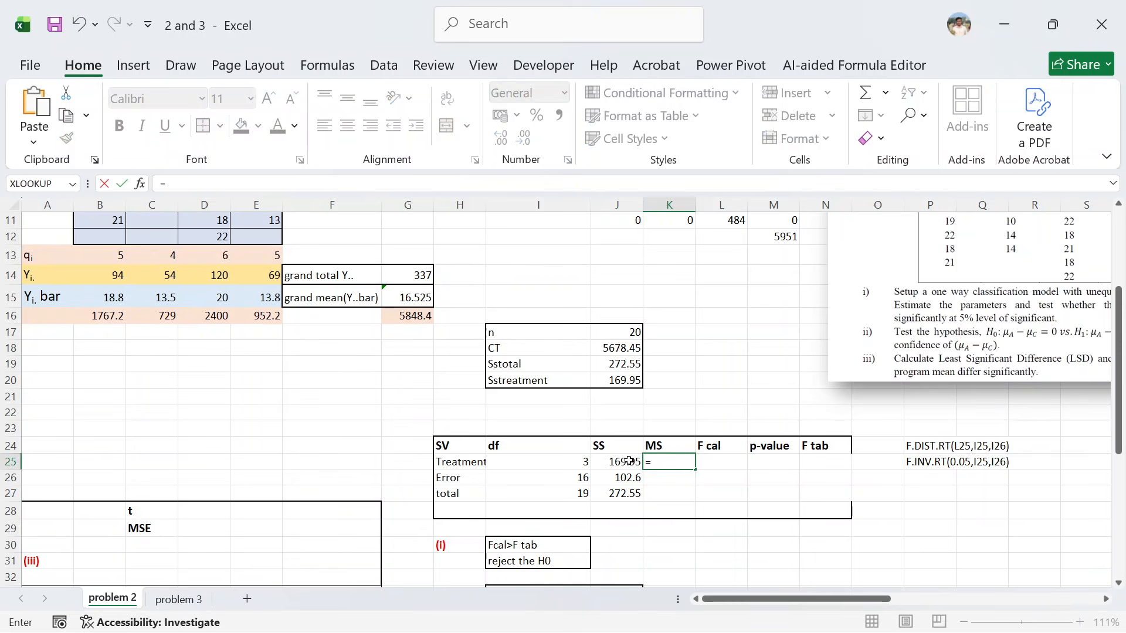
left_click(622, 463)
type("/")
left_click(564, 464)
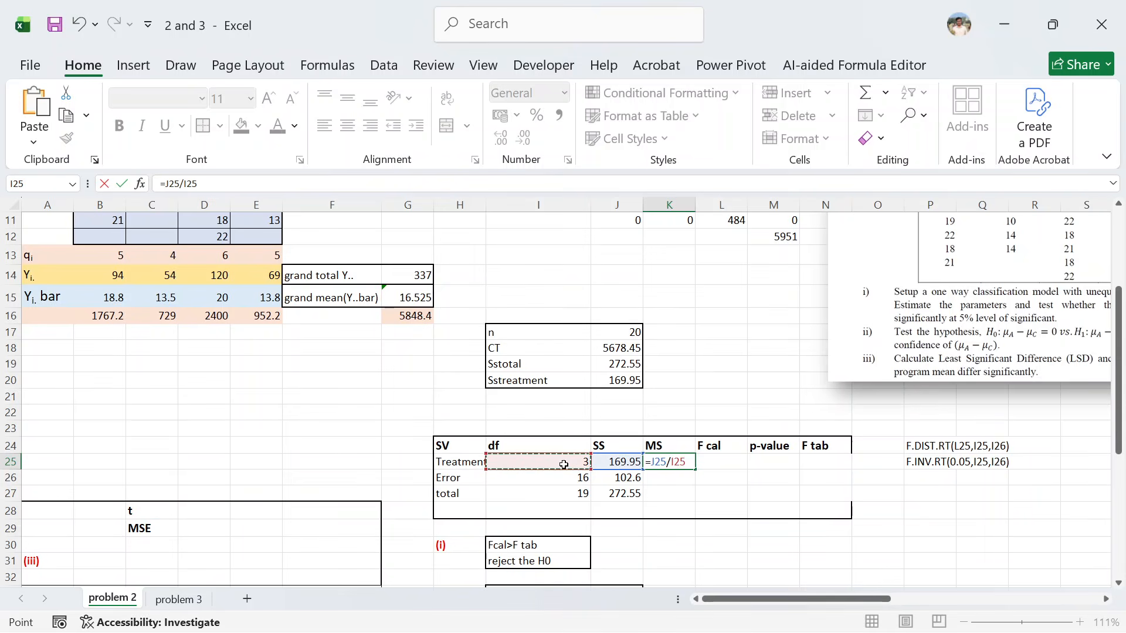
key("Return")
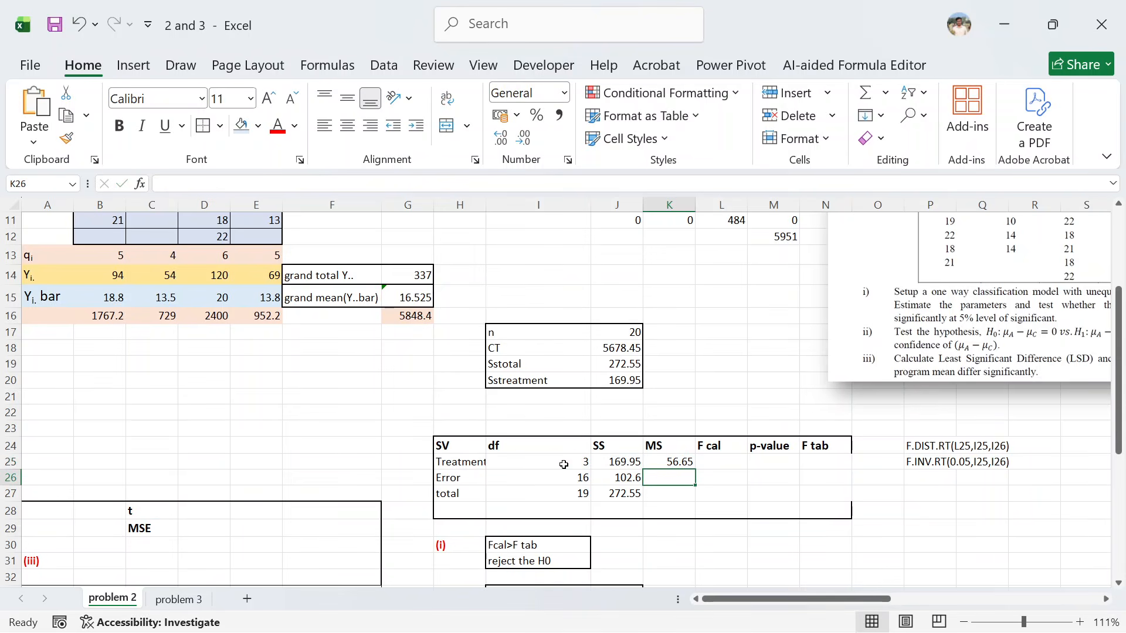
left_click(673, 463)
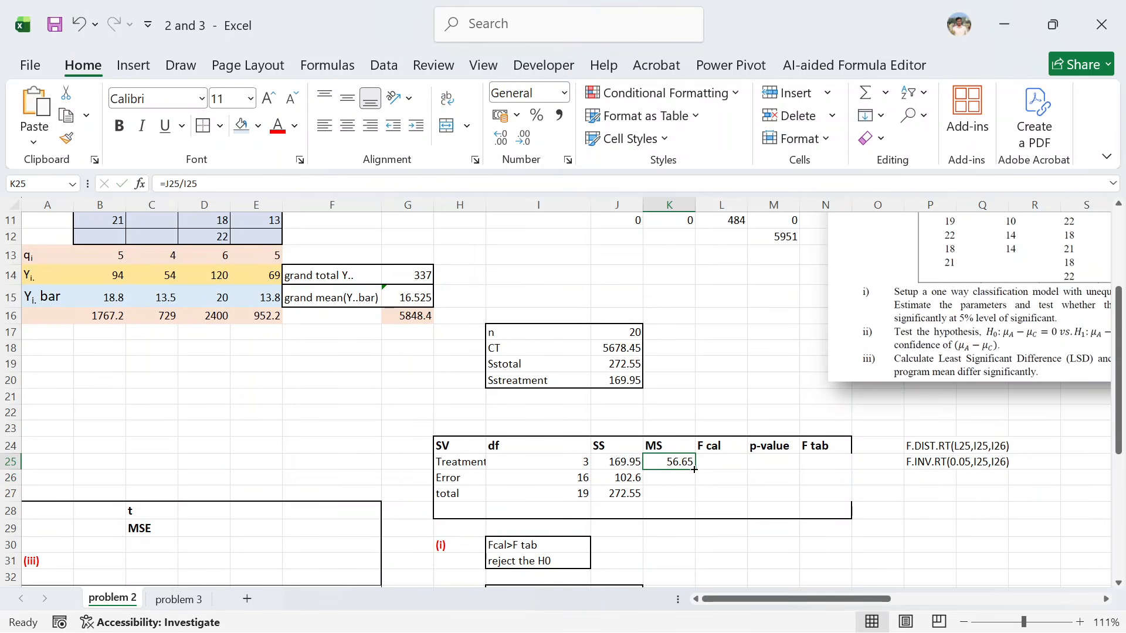
left_click_drag(695, 471, 694, 484)
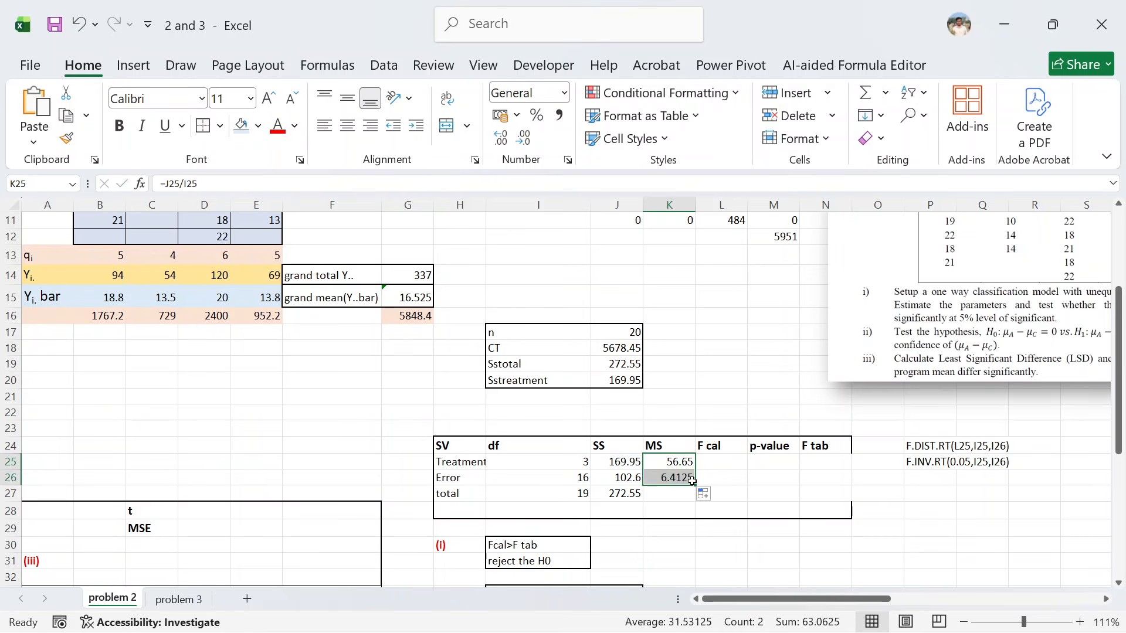
Calculate the F cal value in L25 as treatment mean square over error mean square, using =K25/K26.
left_click(720, 459)
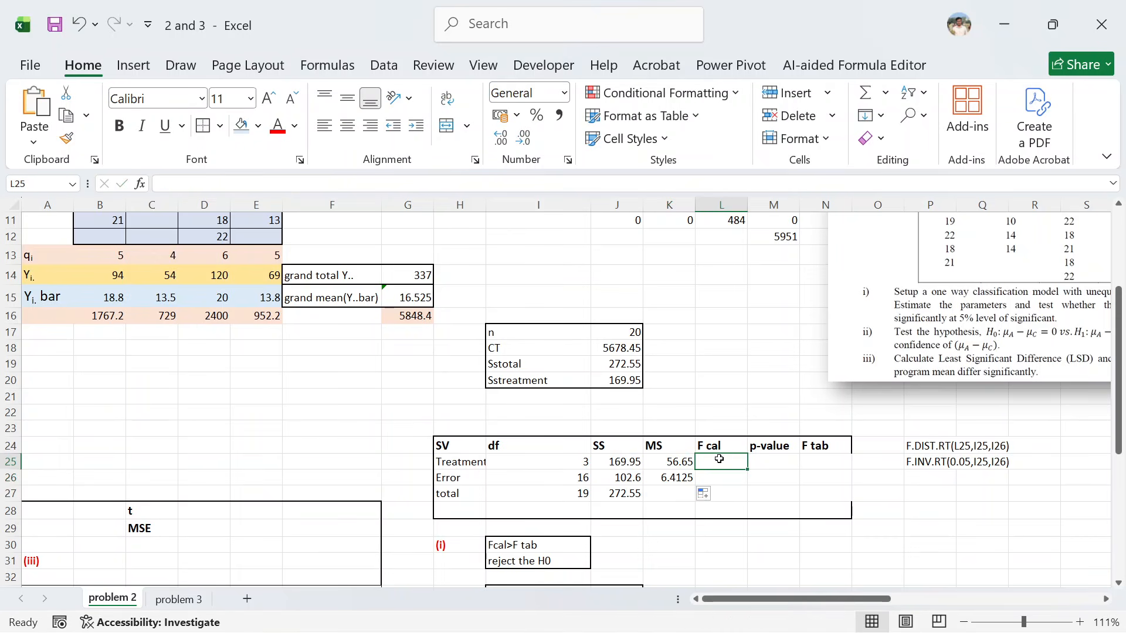
type("=")
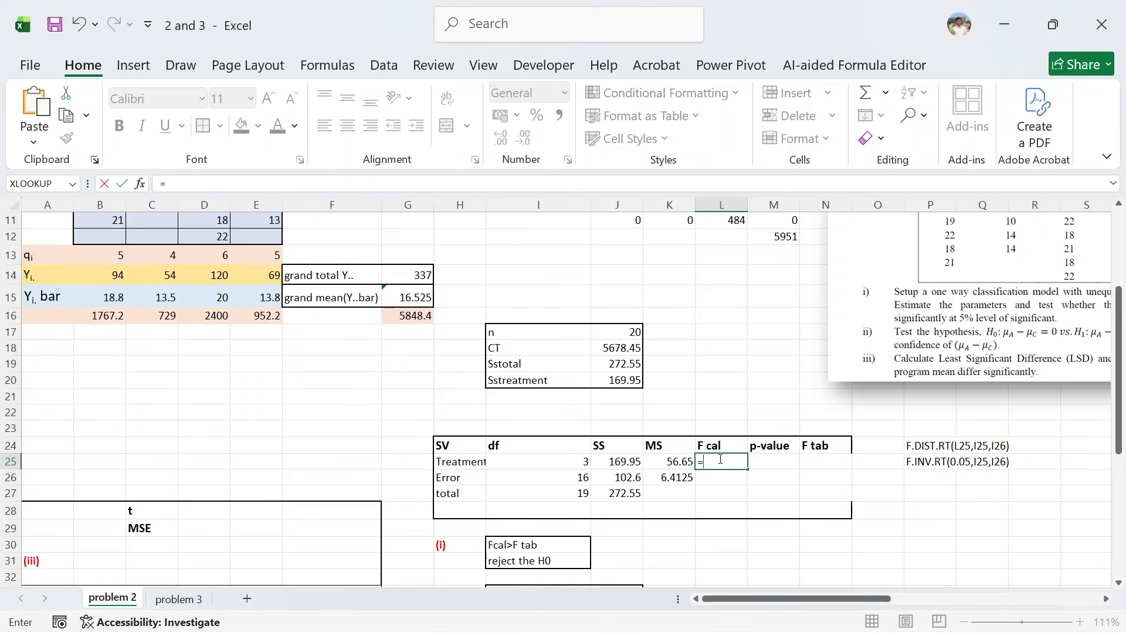
left_click(660, 462)
type("/")
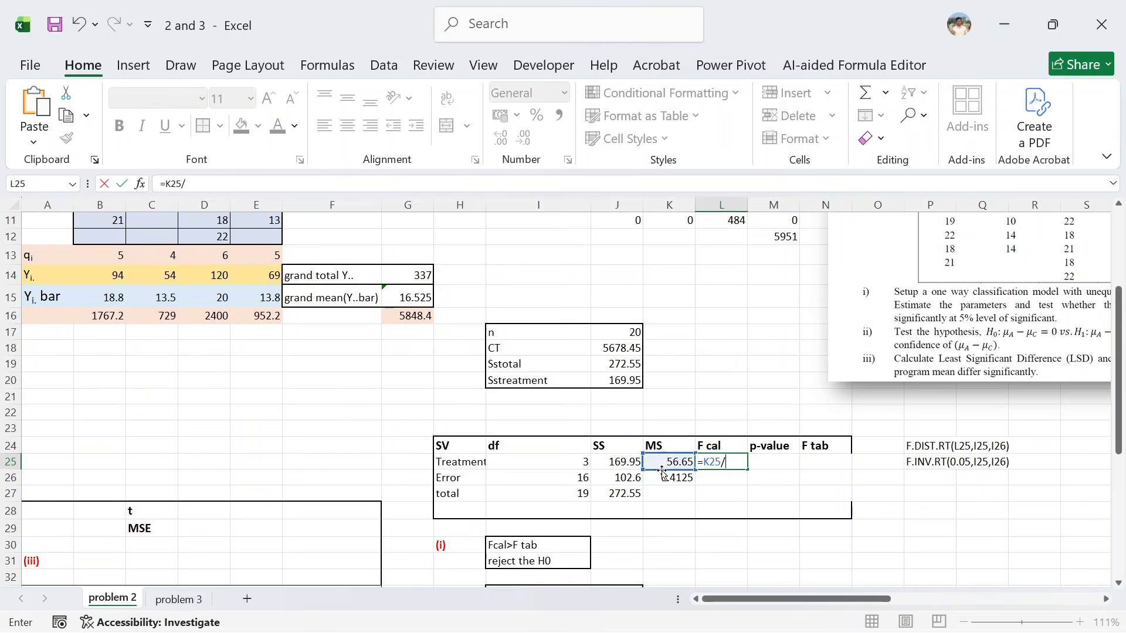
left_click(664, 478)
key("Tab")
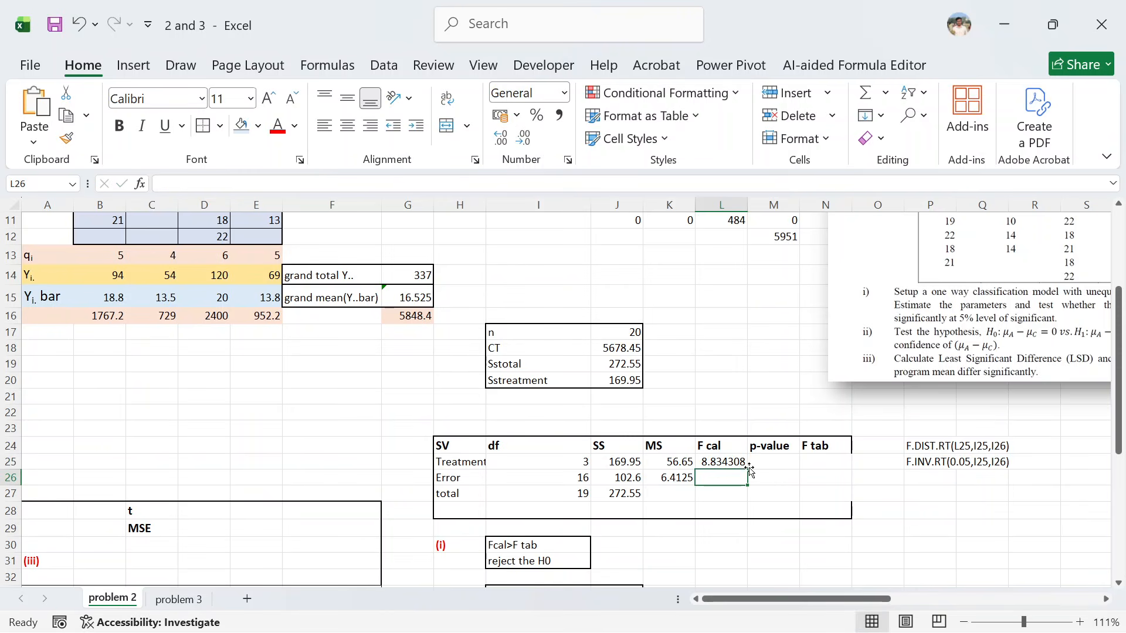
Calculate the tabulated F value in N25 at the 5% significance level with =F.INV.RT(0.05,I25,I26).
left_click(810, 459)
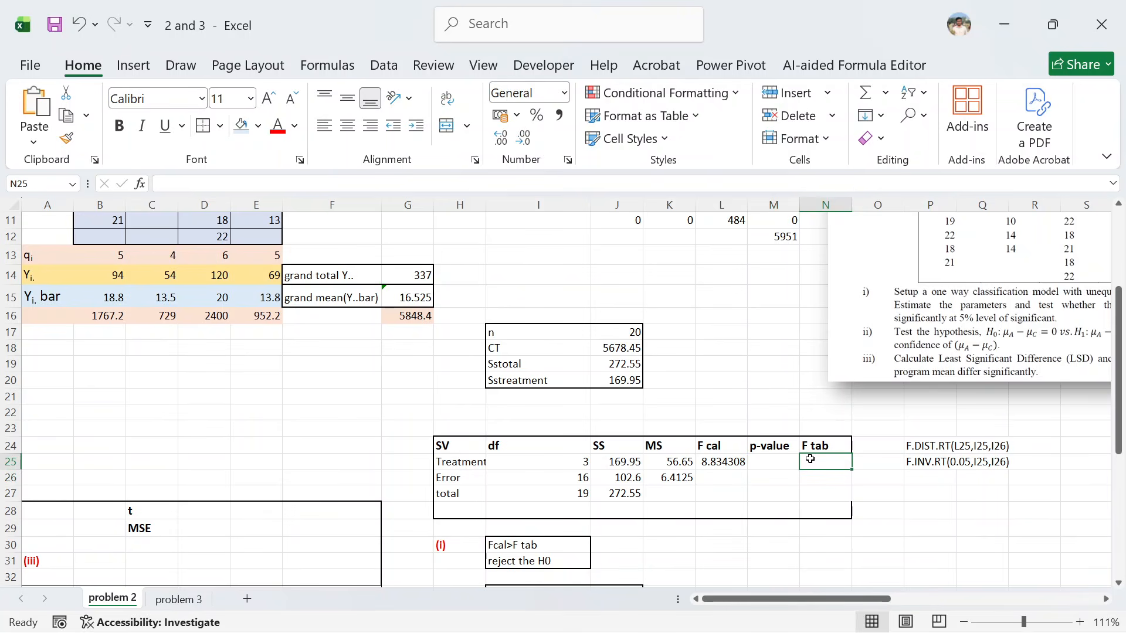
type("=f")
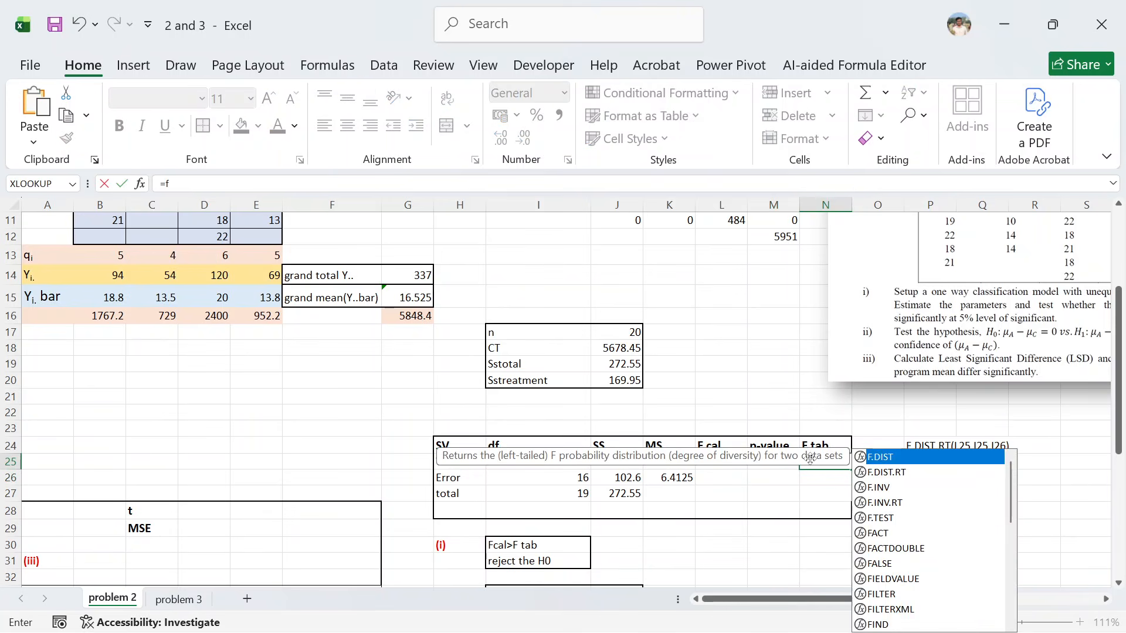
type(".in")
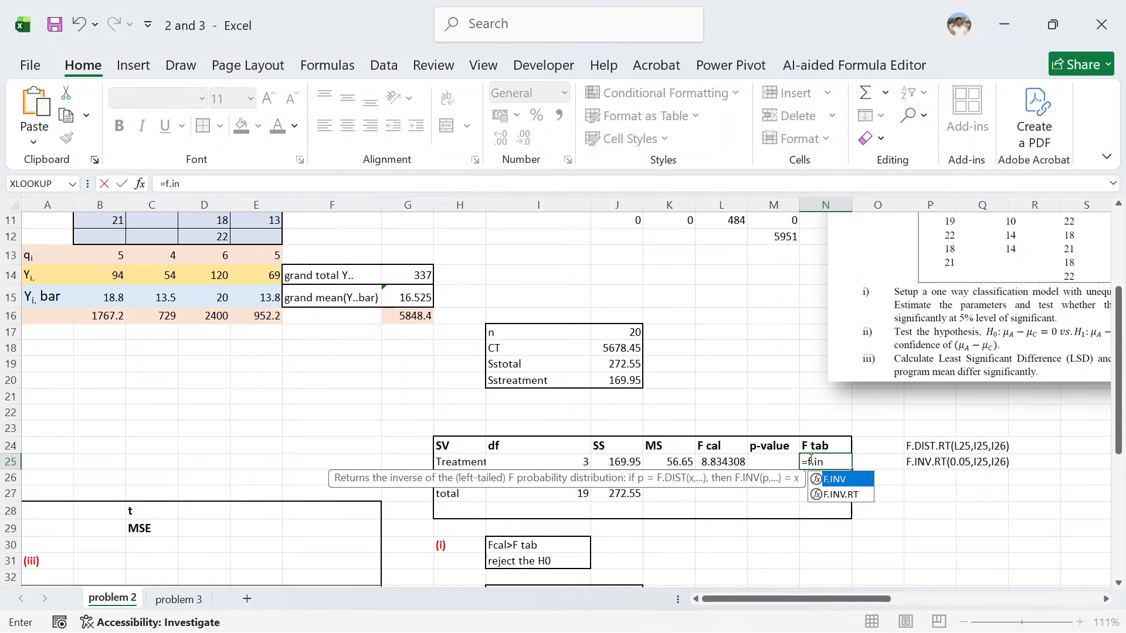
key("Down")
key("Tab")
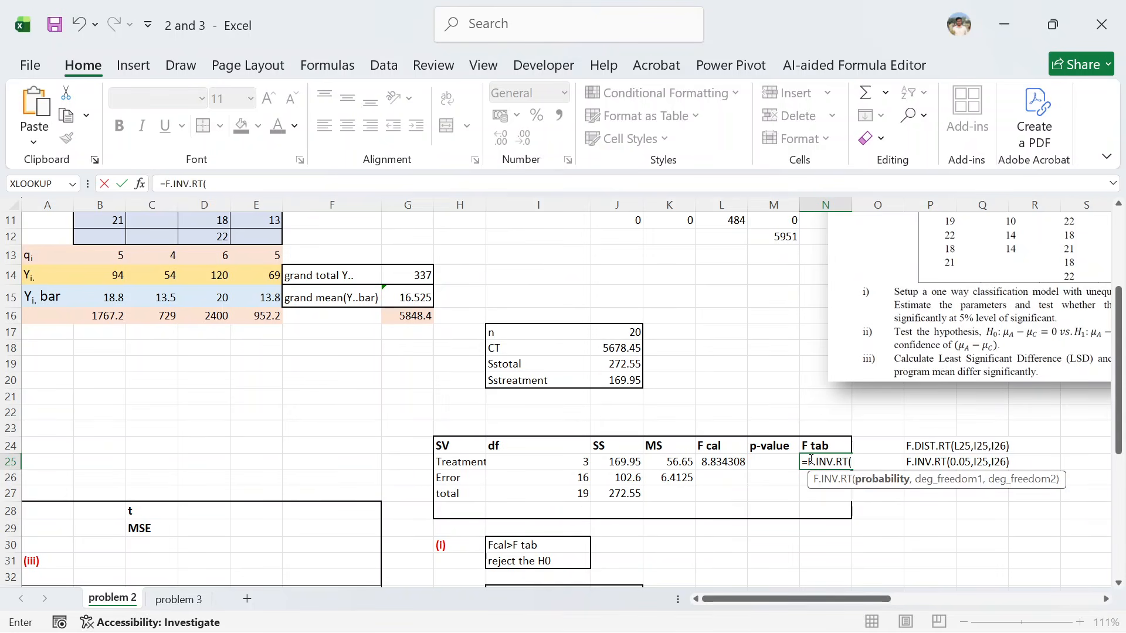
type("0.05,")
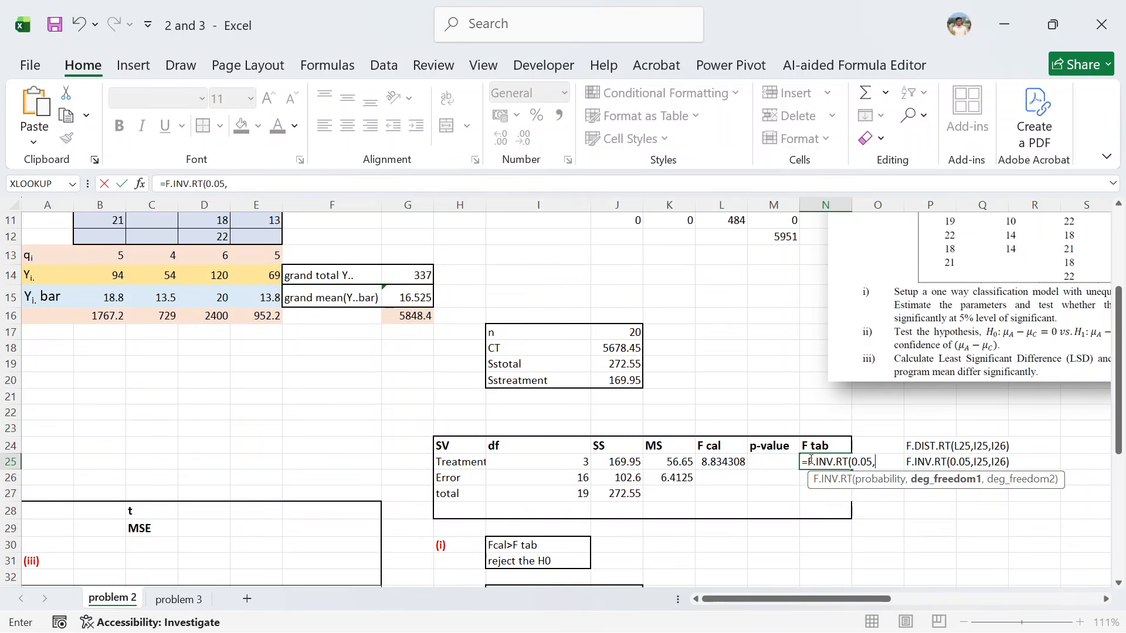
left_click(555, 462)
type(",")
left_click(545, 478)
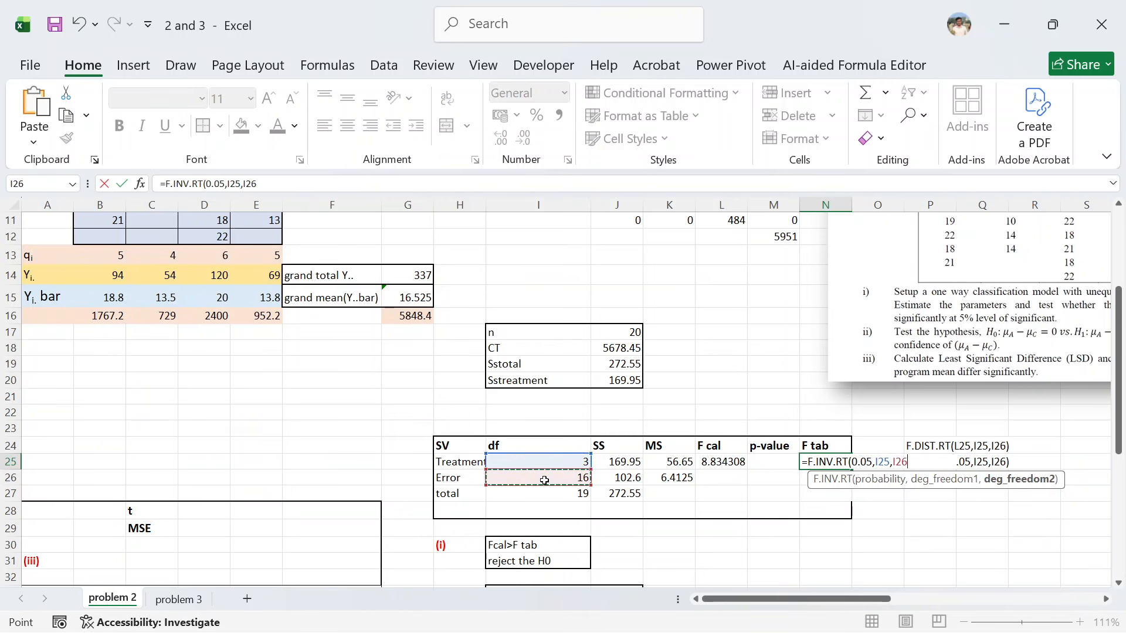
type(")")
key("Return")
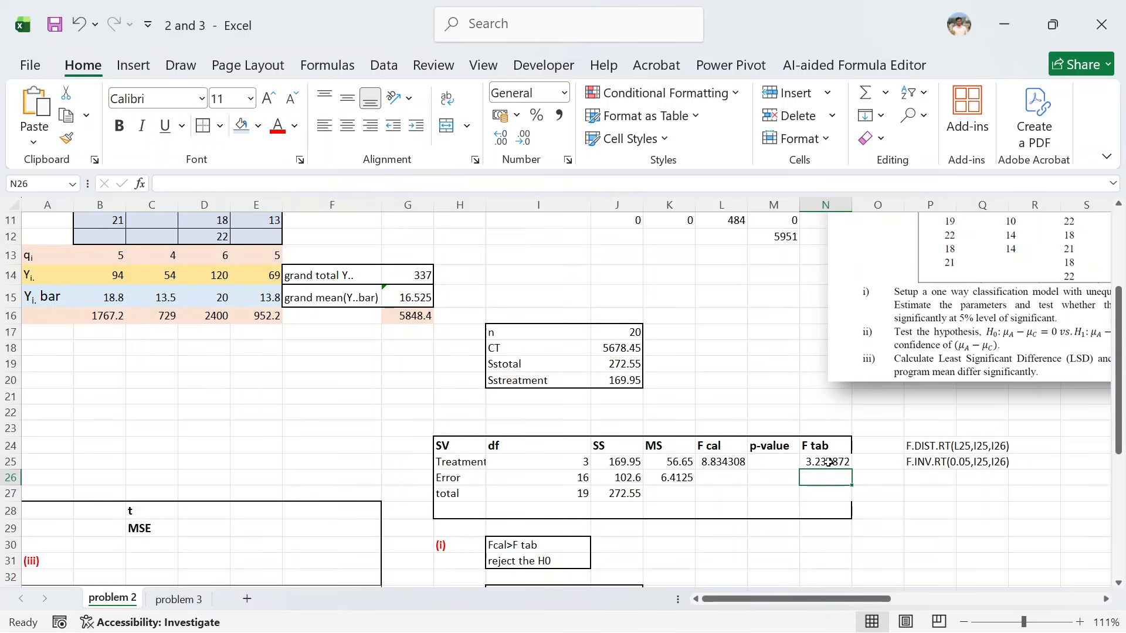
Calculate the p-value in M25 from F cal and the two degrees of freedom, using =F.DIST.RT(L25,I25,I26).
left_click(780, 464)
type("=f.di")
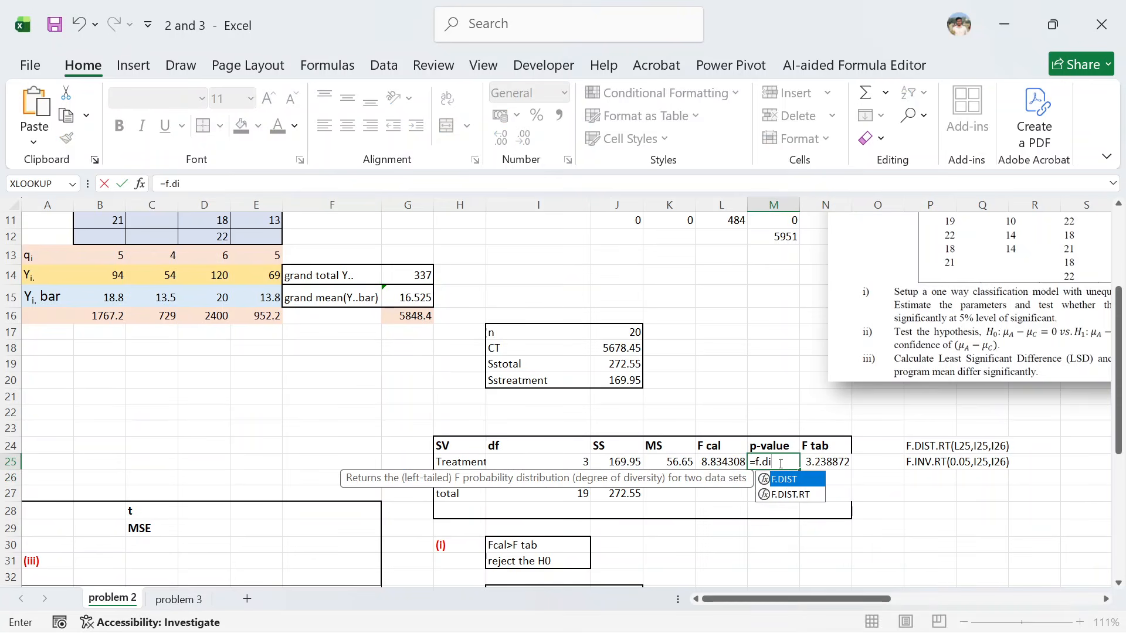
key("Down")
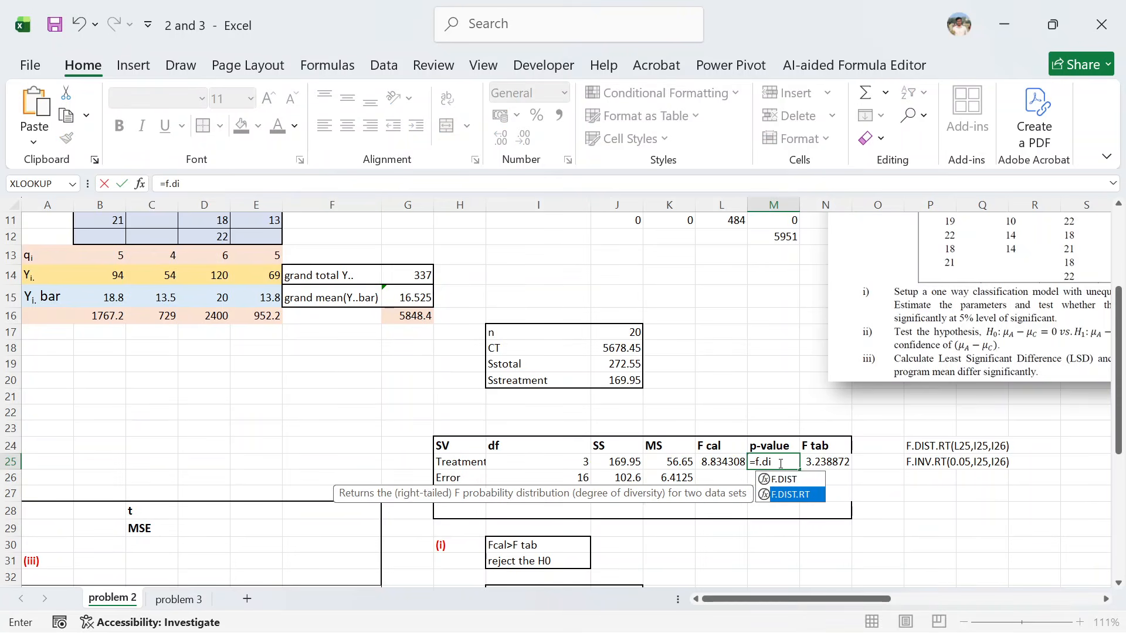
key("Tab")
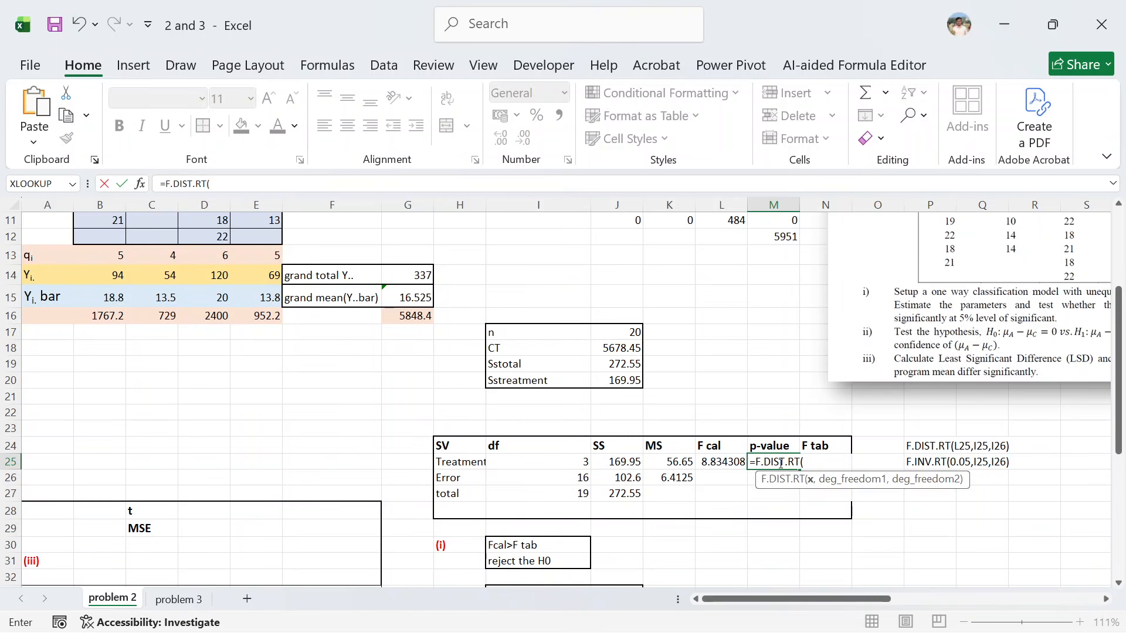
left_click(716, 462)
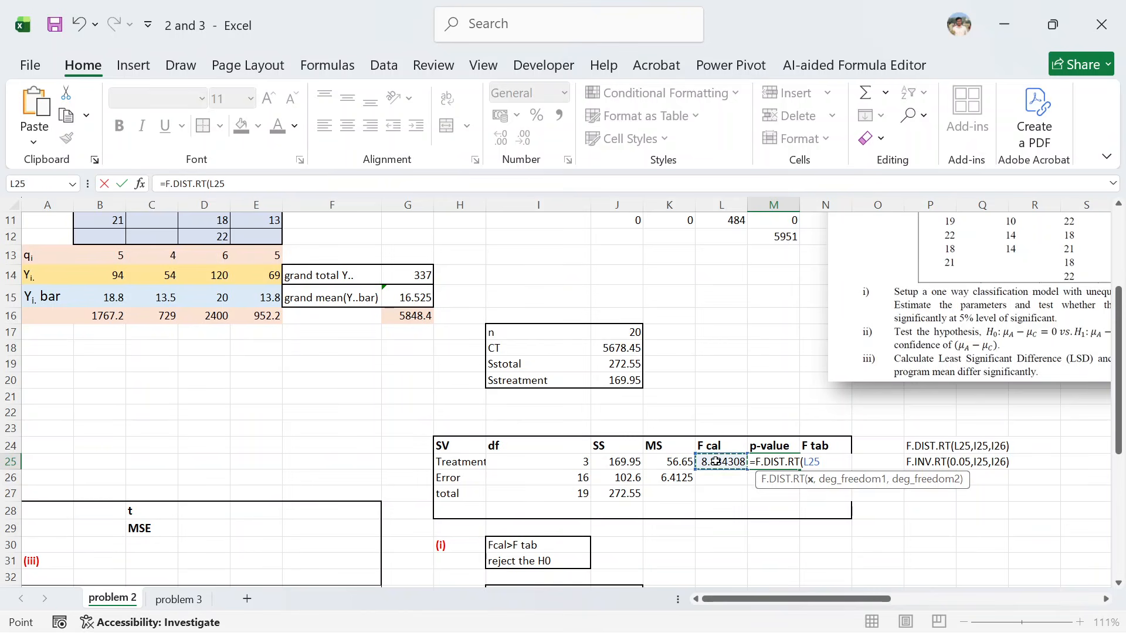
type(",")
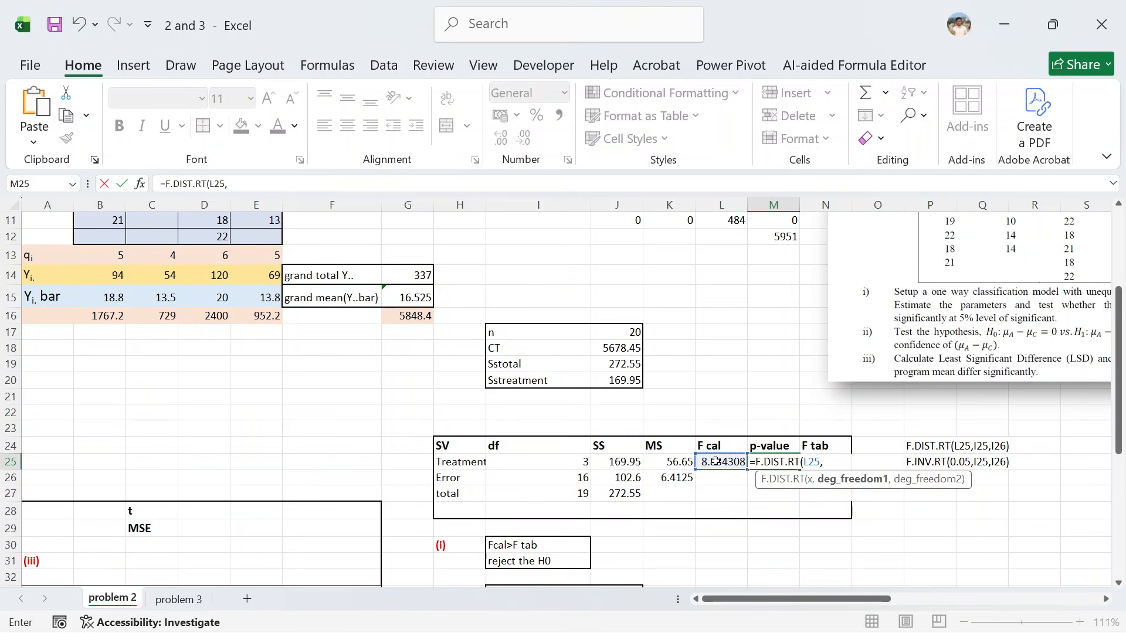
left_click(578, 464)
type(",")
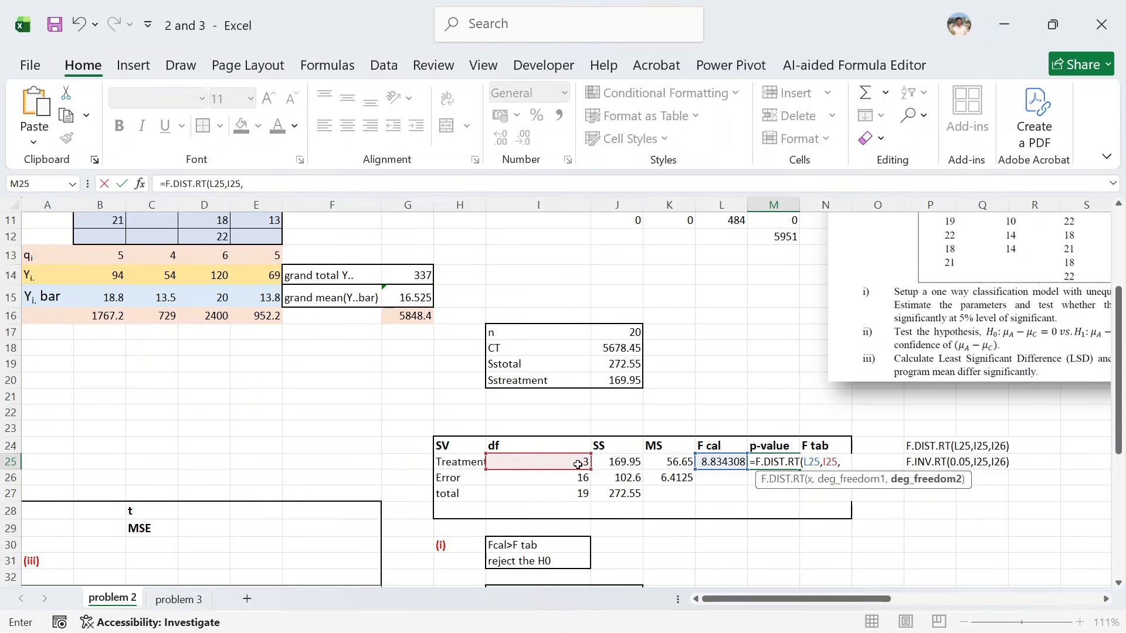
left_click(566, 478)
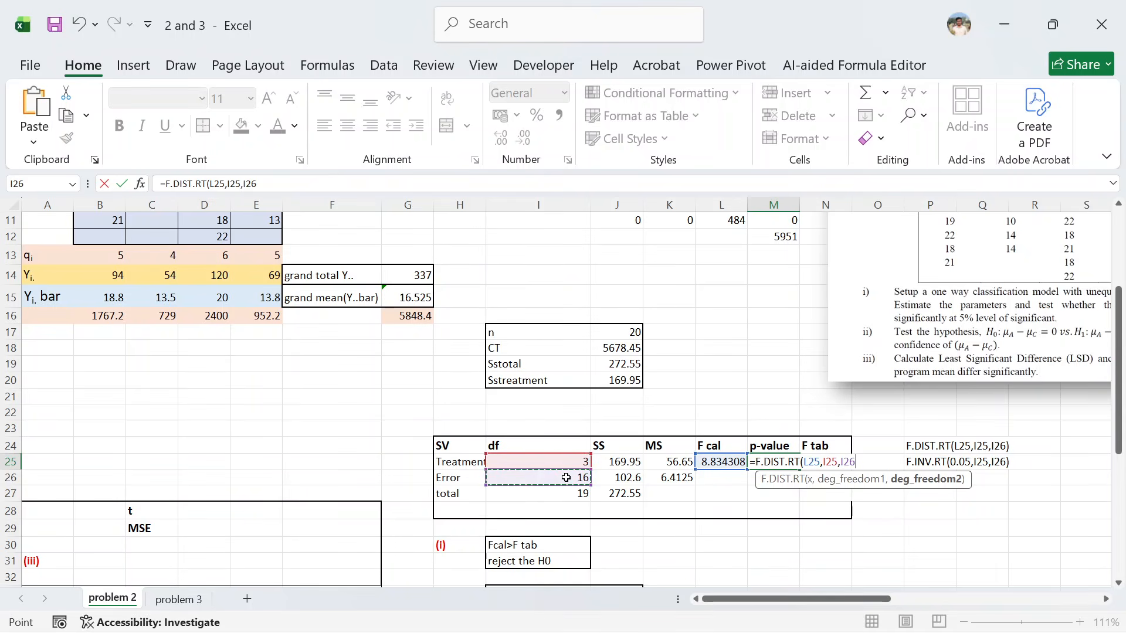
key("Return")
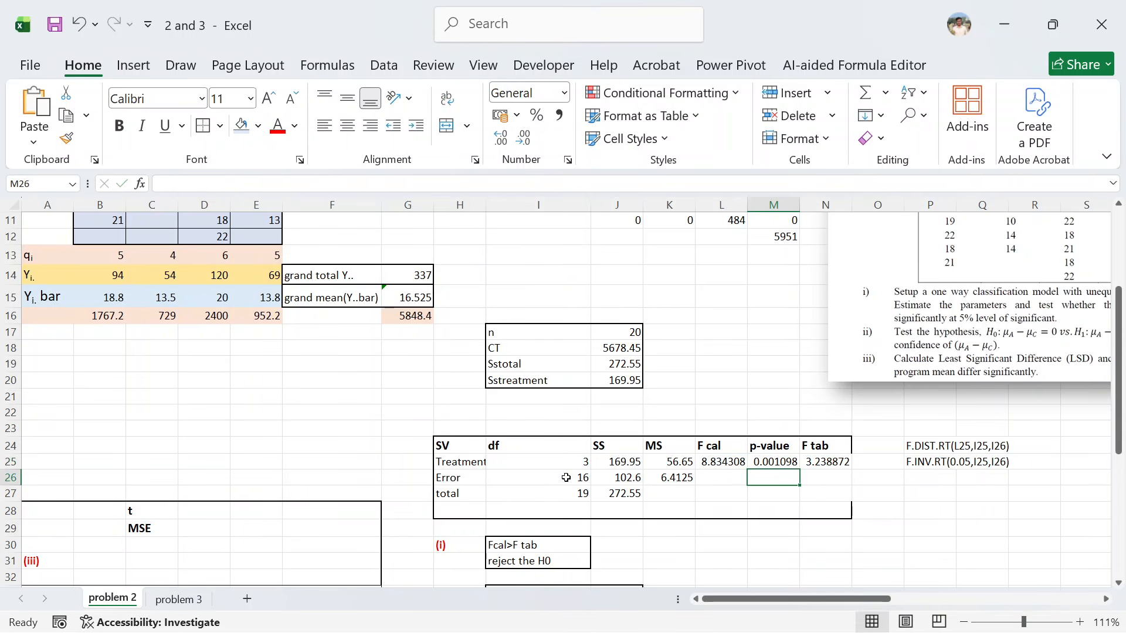
Compare F cal with F tab for part (i), and review the problem statement and the part (ii) hypothesis section.
scroll(819, 473, "down", 1)
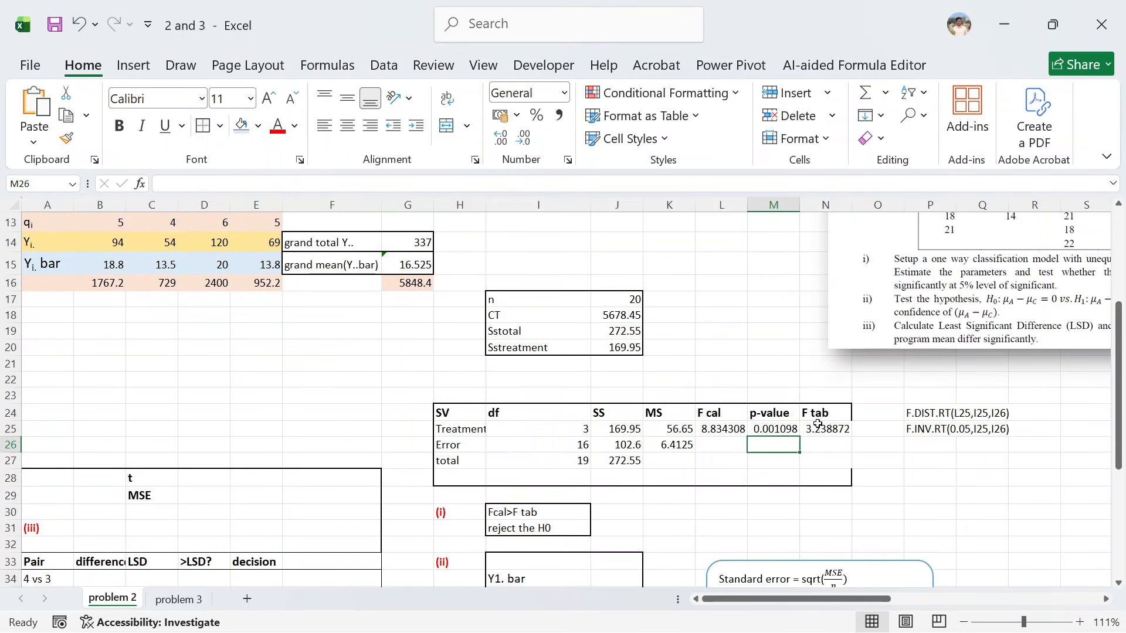
left_click(719, 432)
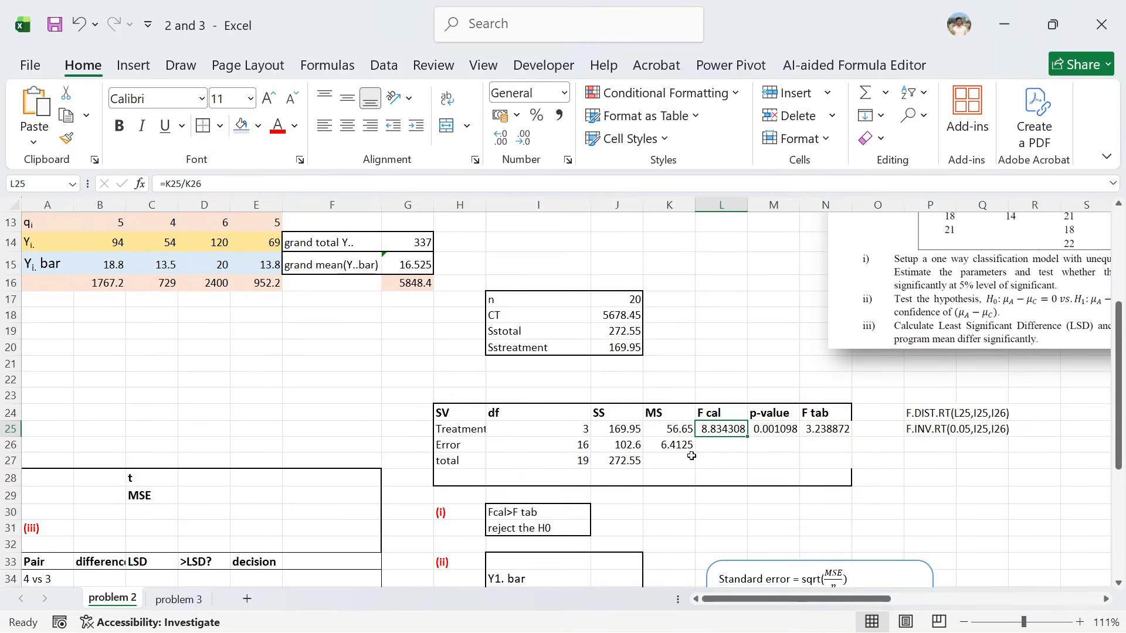
scroll(643, 488, "up", 2)
scroll(643, 488, "right", 2)
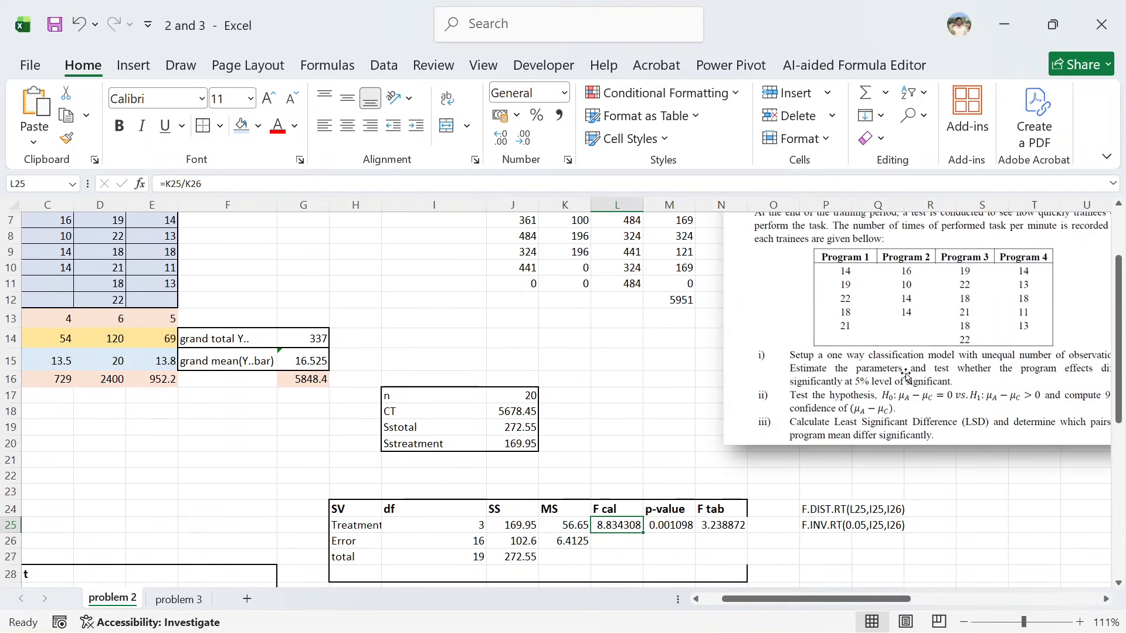
scroll(906, 376, "down", 2)
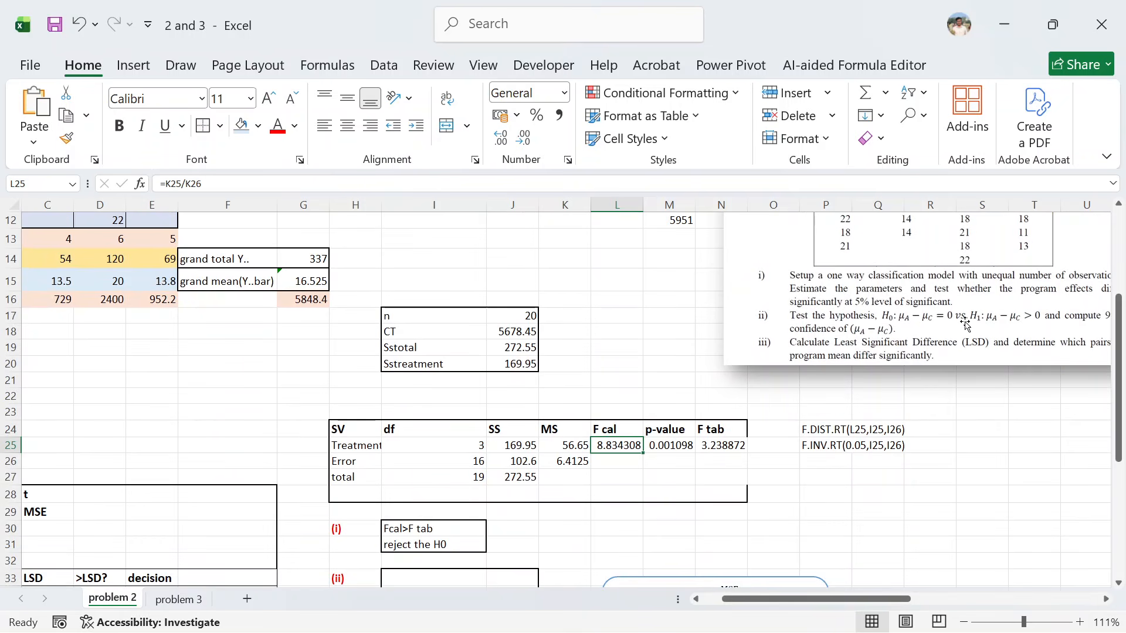
scroll(591, 401, "down", 2)
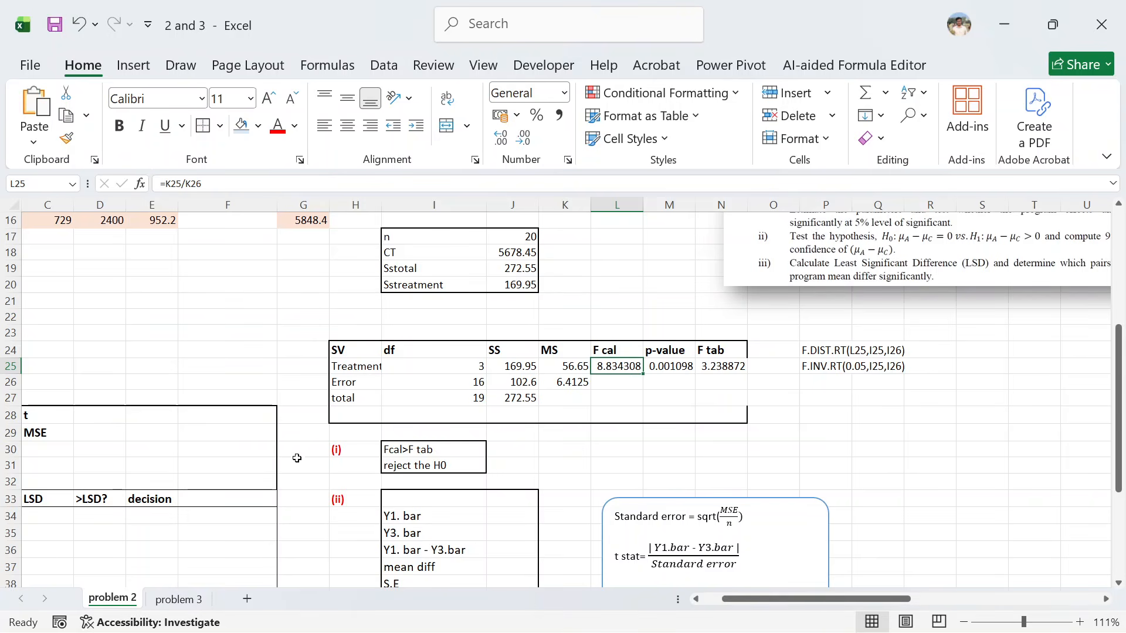
Read the part (ii) hypothesis on programs A and C and its 95% confidence requirement, and look over the program data and part (ii) worksheet section.
scroll(695, 473, "down", 1)
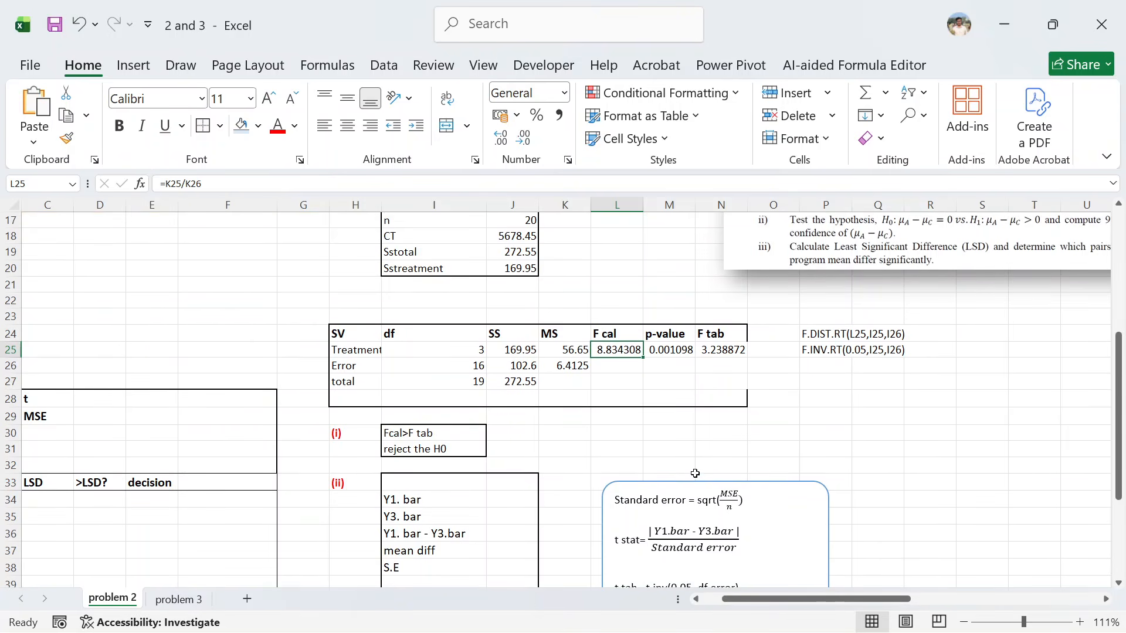
scroll(824, 382, "up", 1)
scroll(823, 382, "up", 1)
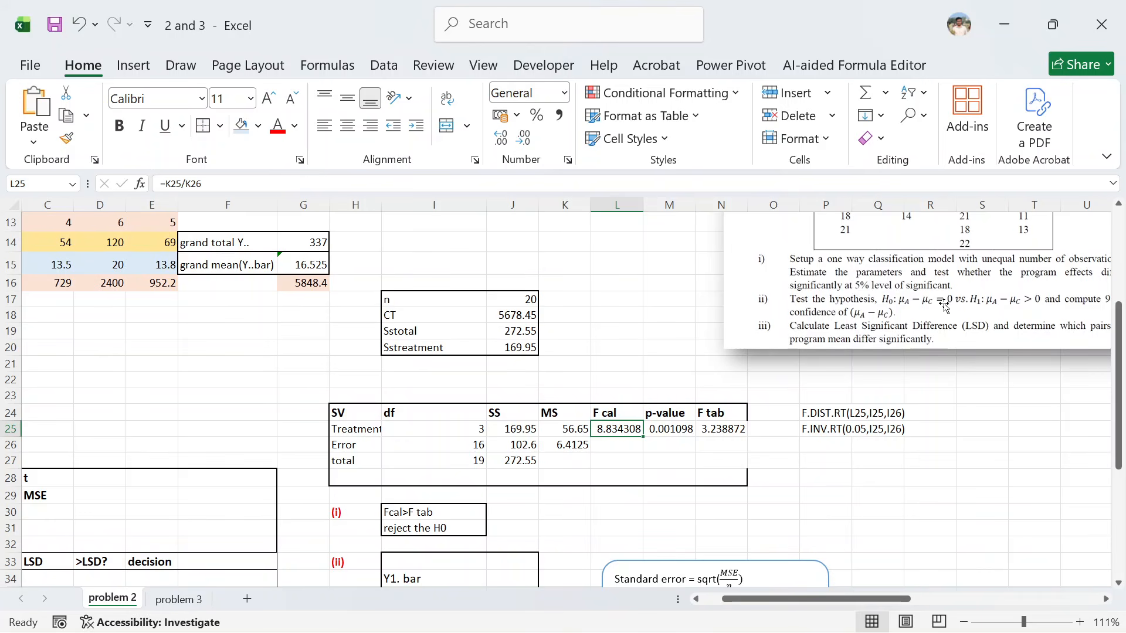
scroll(487, 329, "up", 2)
scroll(486, 329, "left", 1)
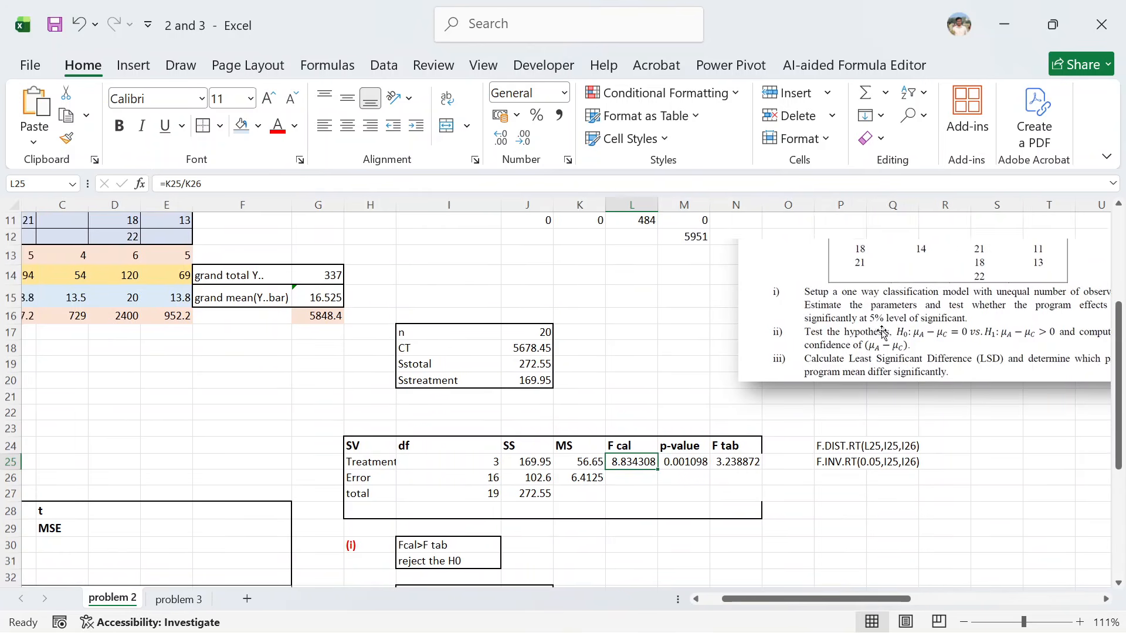
scroll(486, 329, "left", 1)
scroll(402, 316, "up", 1)
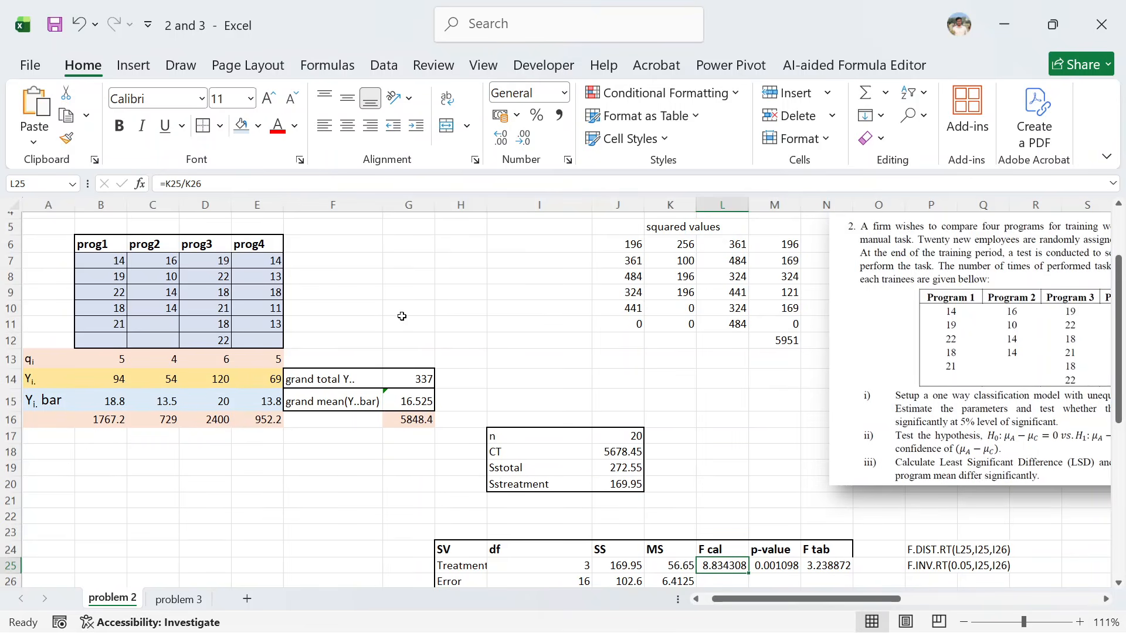
scroll(401, 316, "down", 1)
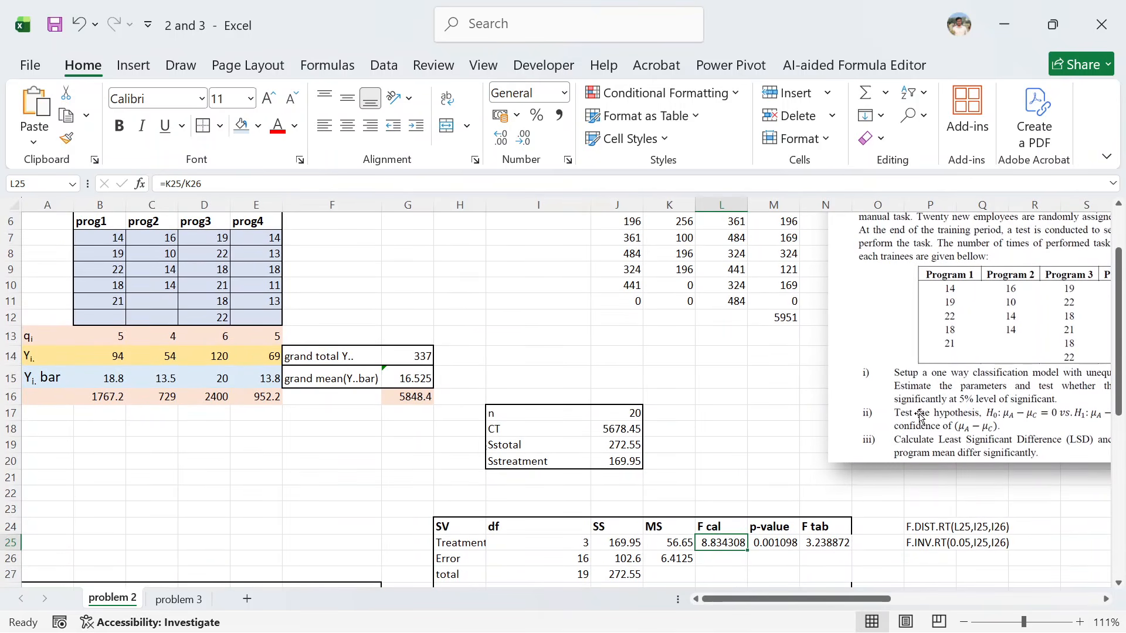
scroll(1007, 429, "right", 1)
scroll(1007, 430, "right", 1)
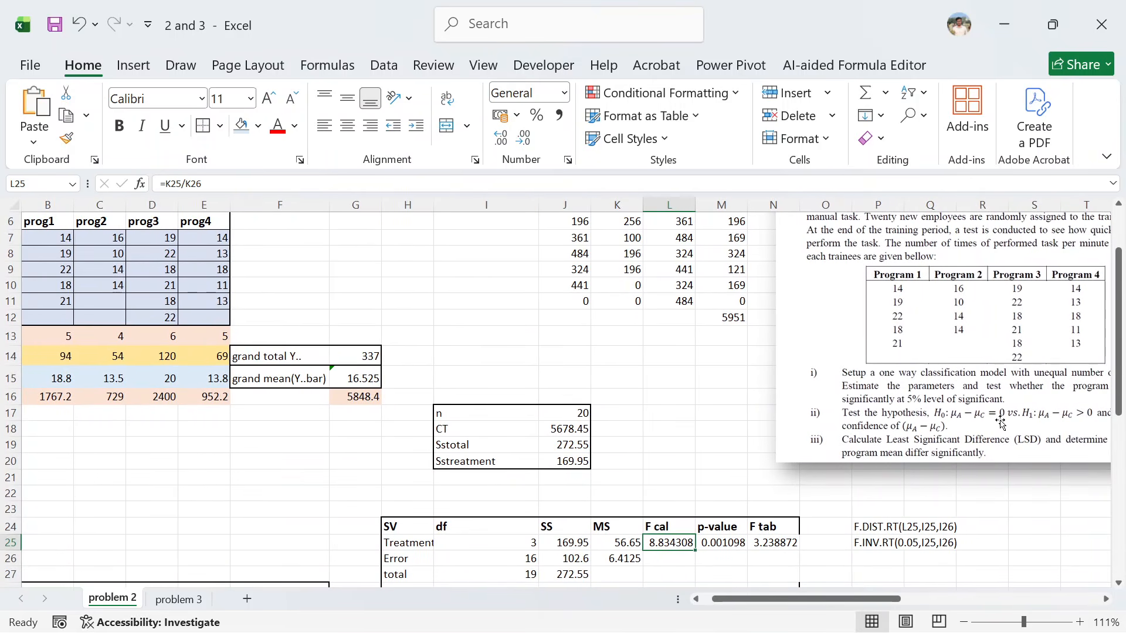
scroll(1023, 427, "right", 1)
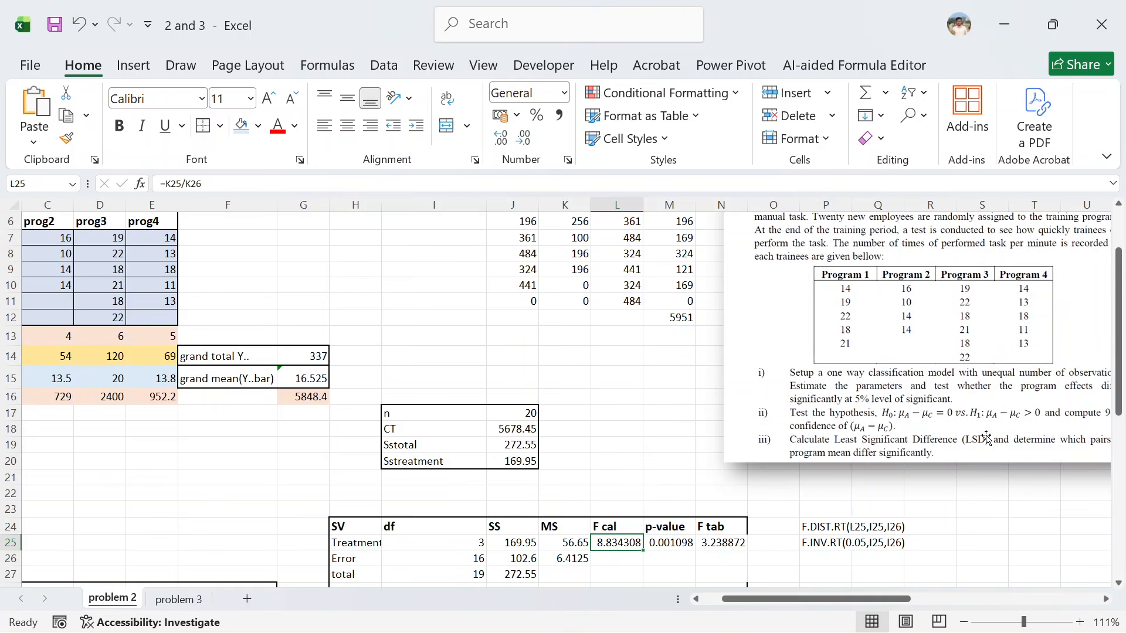
scroll(1029, 426, "right", 2)
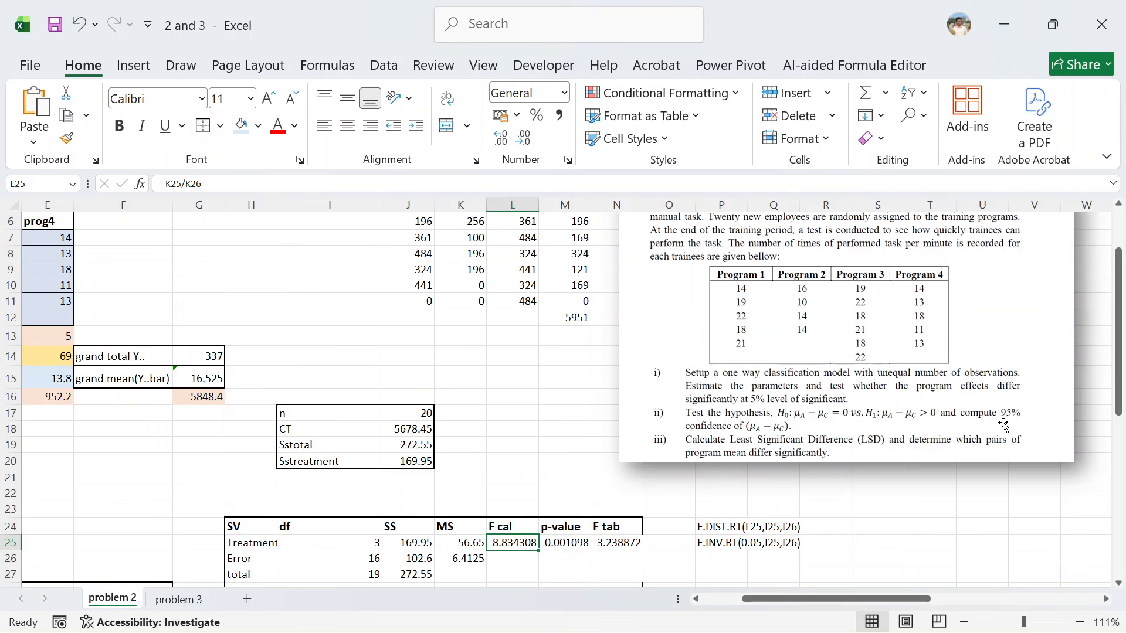
scroll(791, 421, "left", 2)
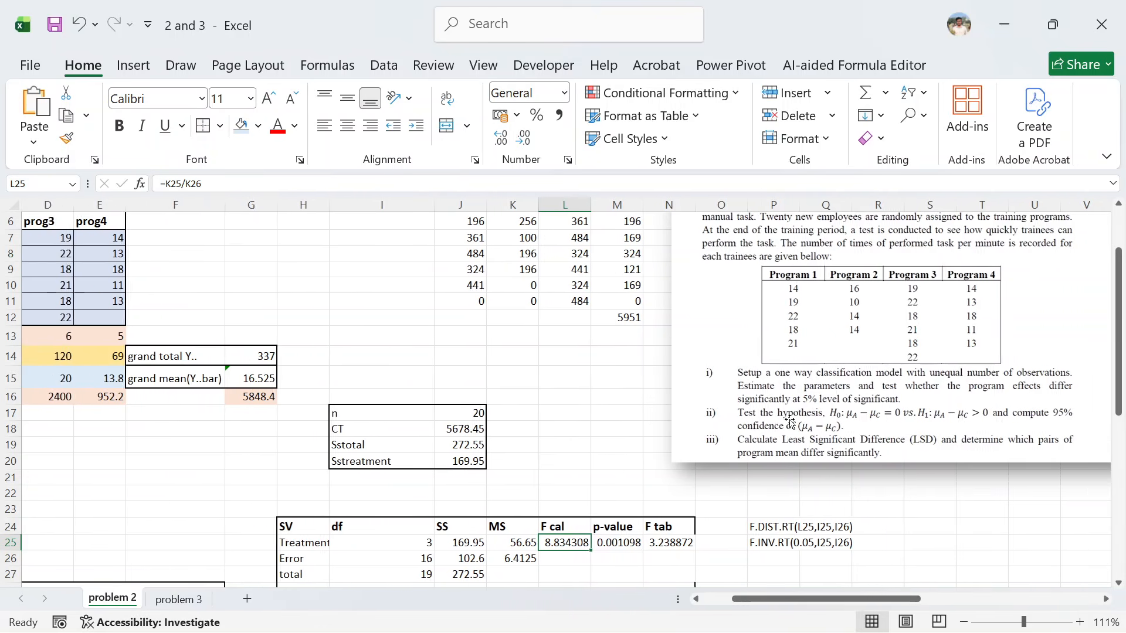
scroll(791, 421, "down", 4)
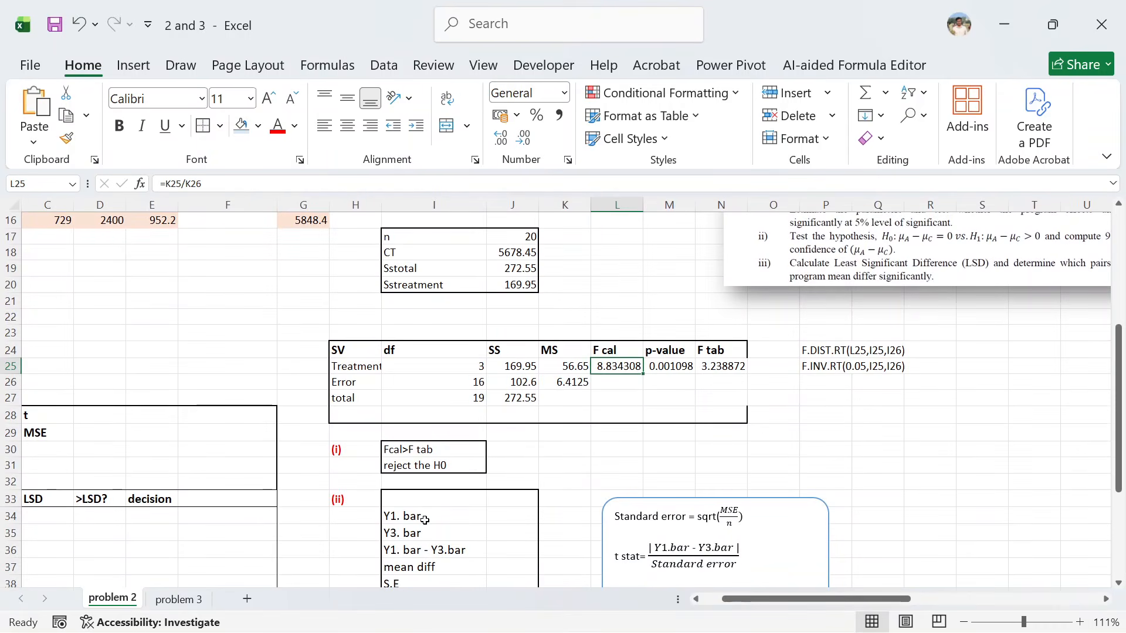
scroll(512, 496, "up", 1)
scroll(512, 496, "down", 2)
scroll(511, 496, "up", 2)
scroll(511, 496, "left", 1)
scroll(512, 496, "up", 1)
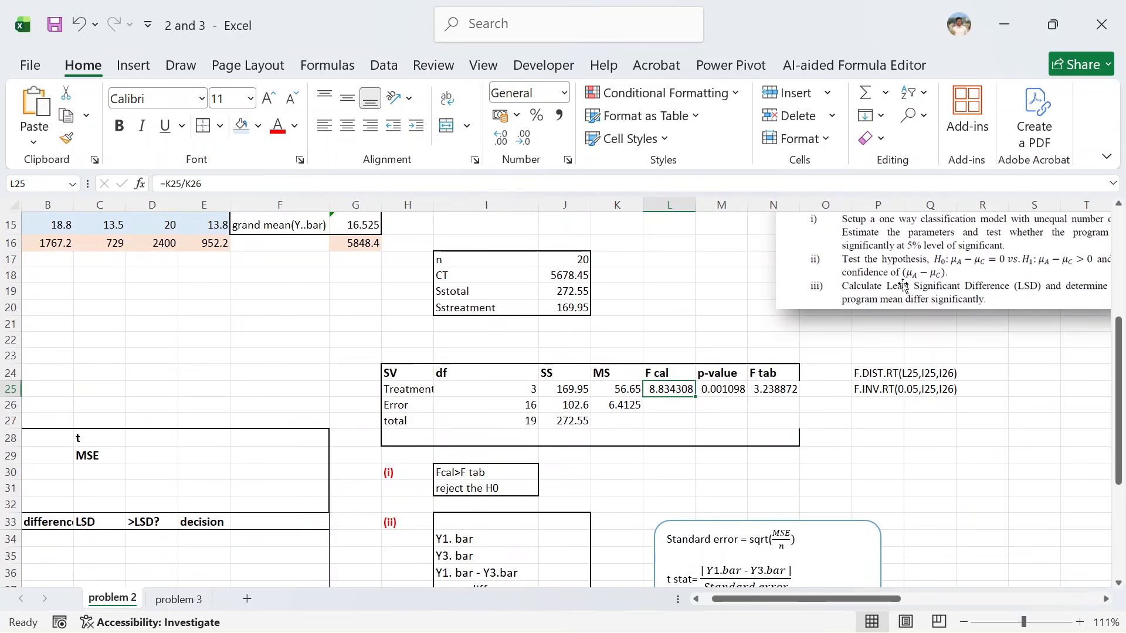
scroll(496, 411, "down", 1)
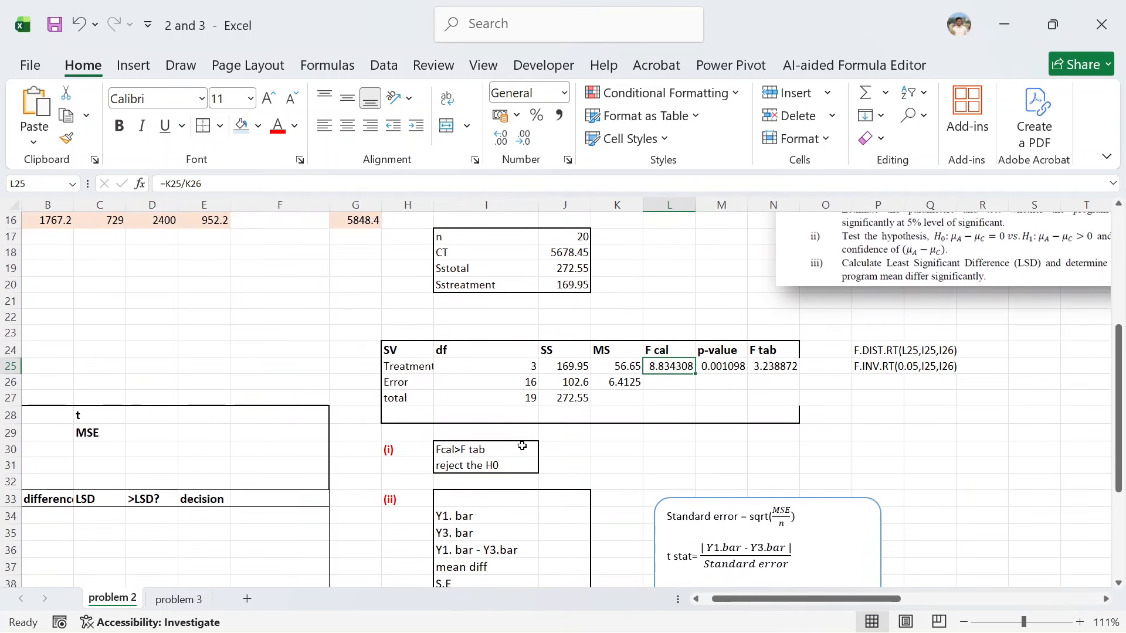
scroll(411, 520, "left", 1)
scroll(413, 520, "down", 1)
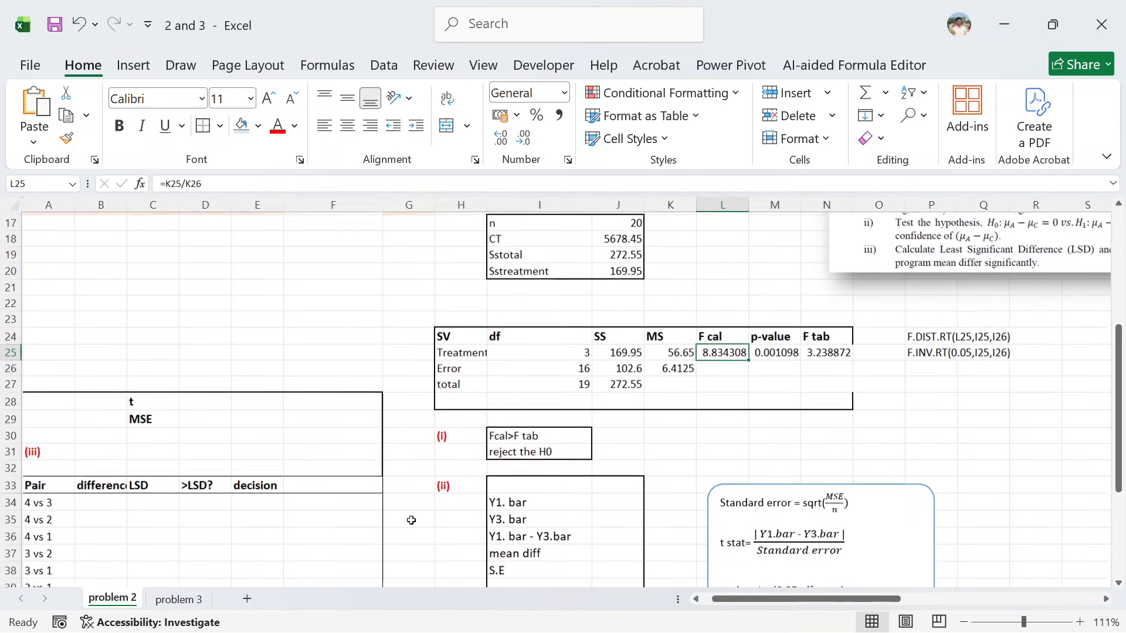
Fill Y1. bar in J34 with a reference to program 1's total, =B14.
left_click(599, 502)
type("=")
scroll(541, 475, "up", 1)
scroll(541, 475, "left", 1)
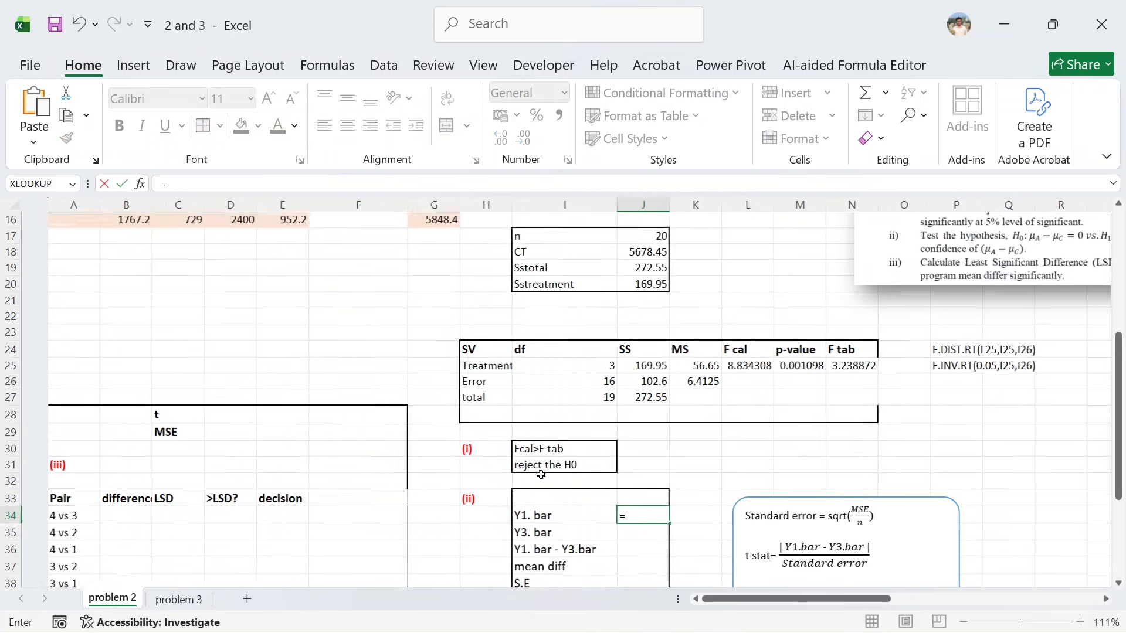
scroll(541, 475, "up", 3)
left_click(129, 306)
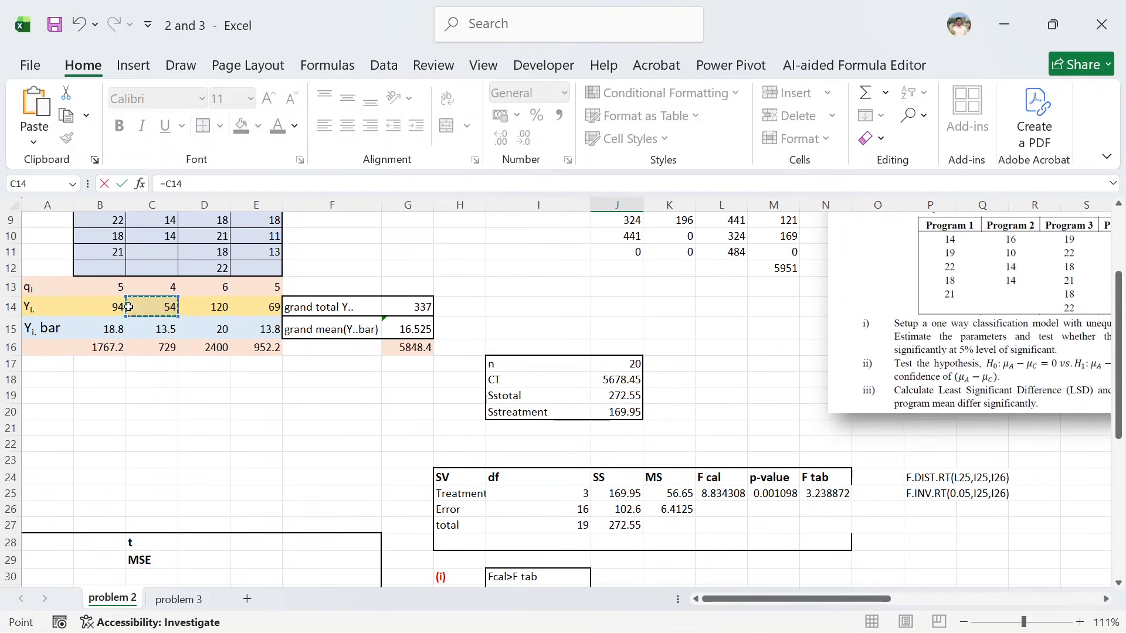
left_click(117, 308)
key("Return")
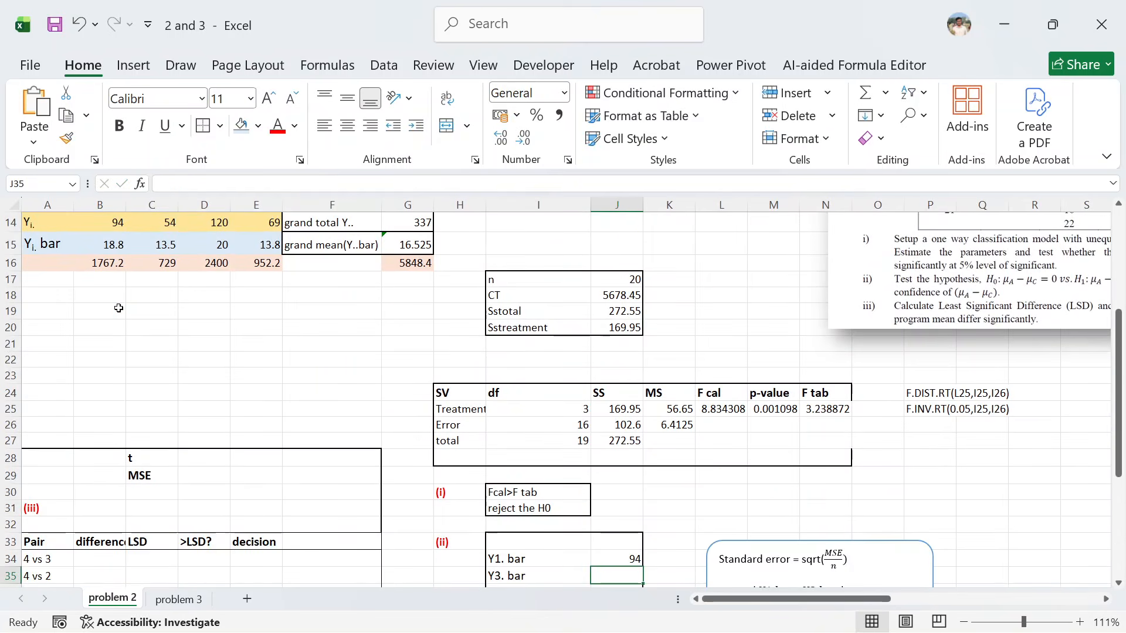
Fill Y3. bar in J35 with a reference to program 3's total, =D14.
type("=")
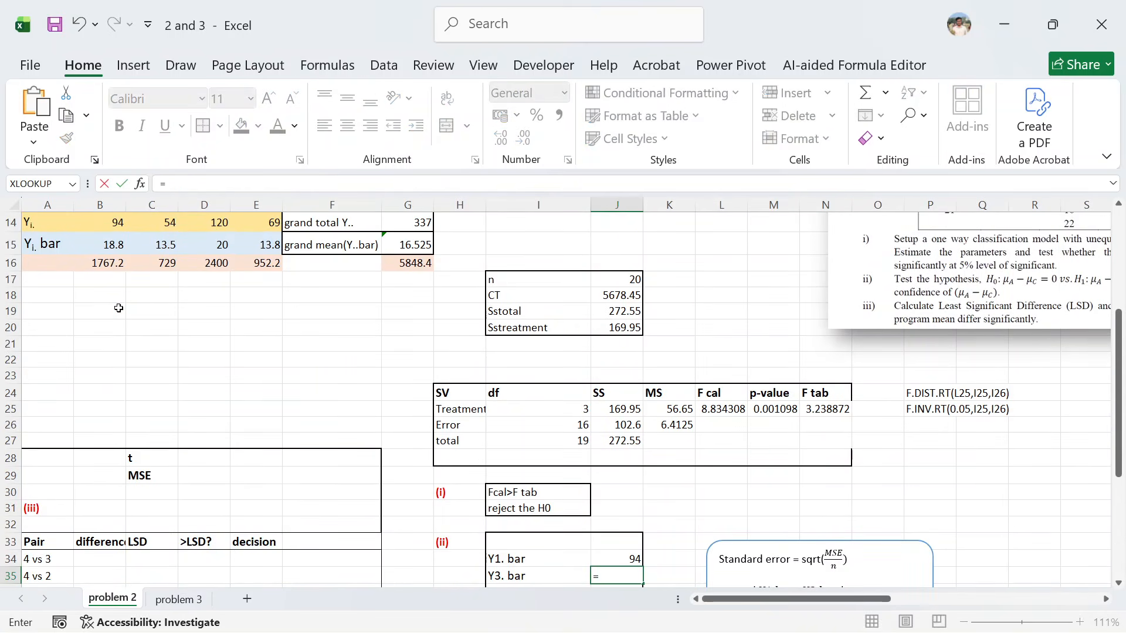
scroll(154, 256, "up", 1)
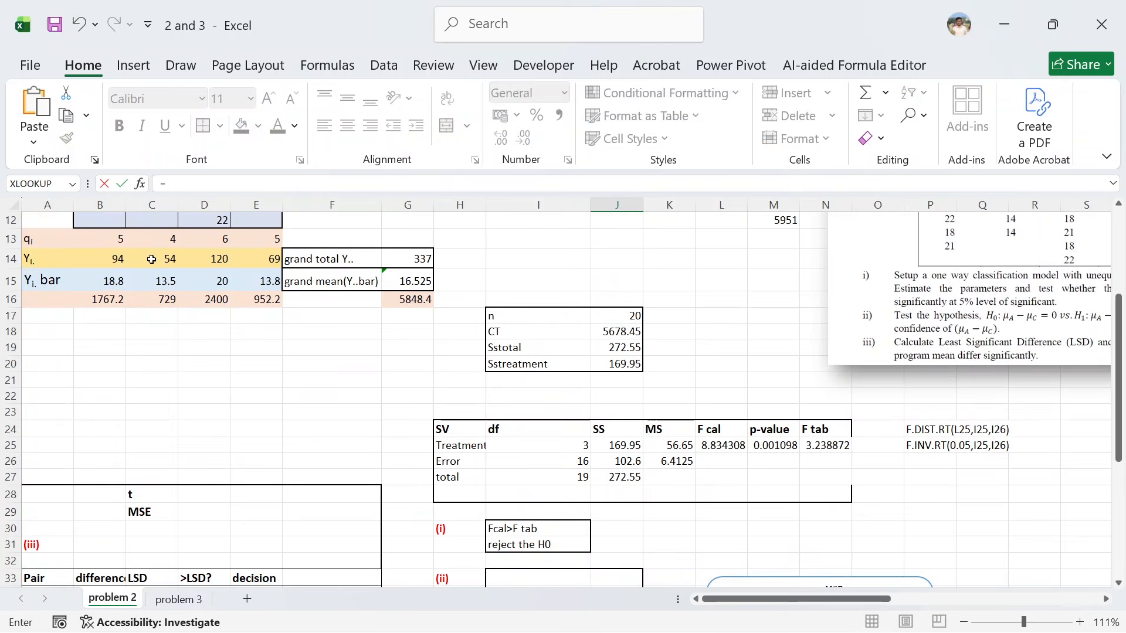
left_click(219, 261)
key("Return")
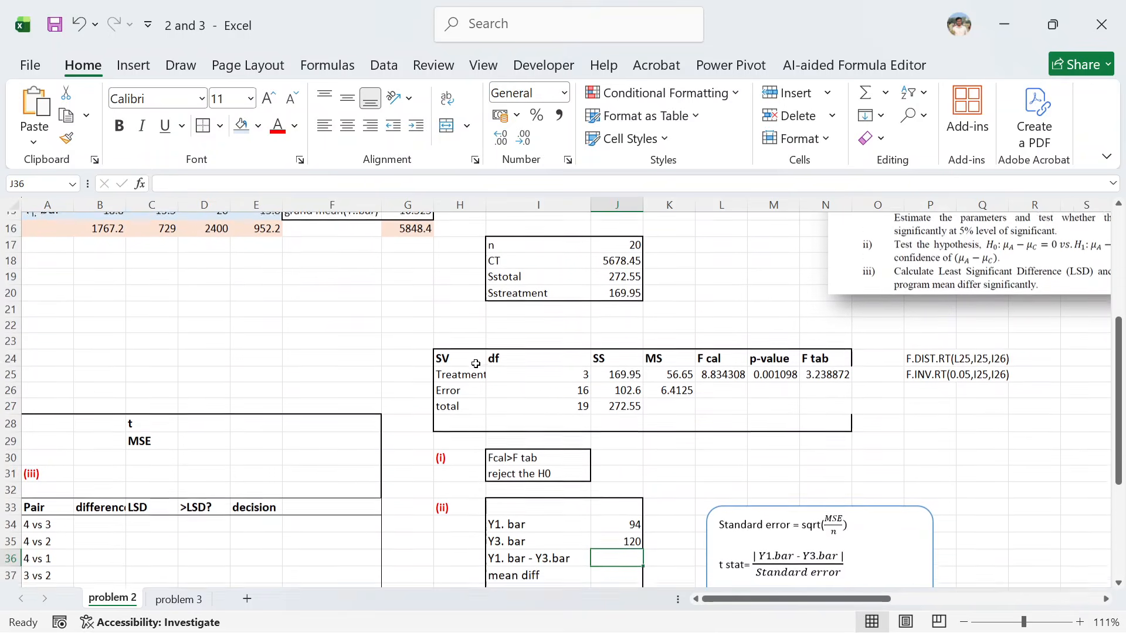
Correct the Y1. bar formula in J34 to reference program 1's mean, =B15.
scroll(476, 364, "up", 1)
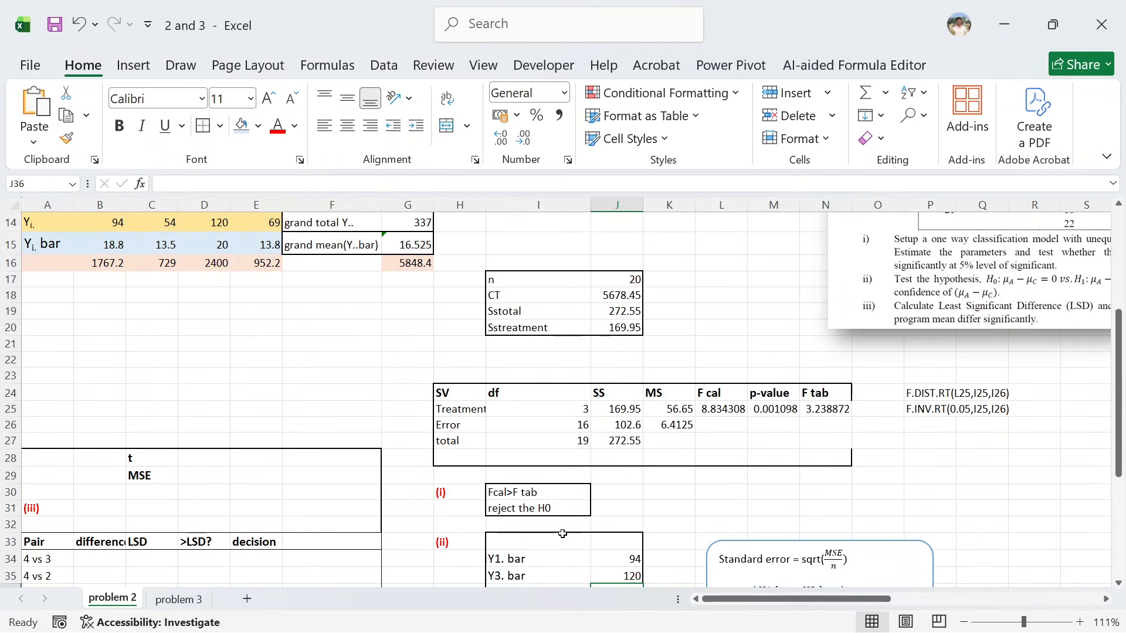
left_click(619, 554)
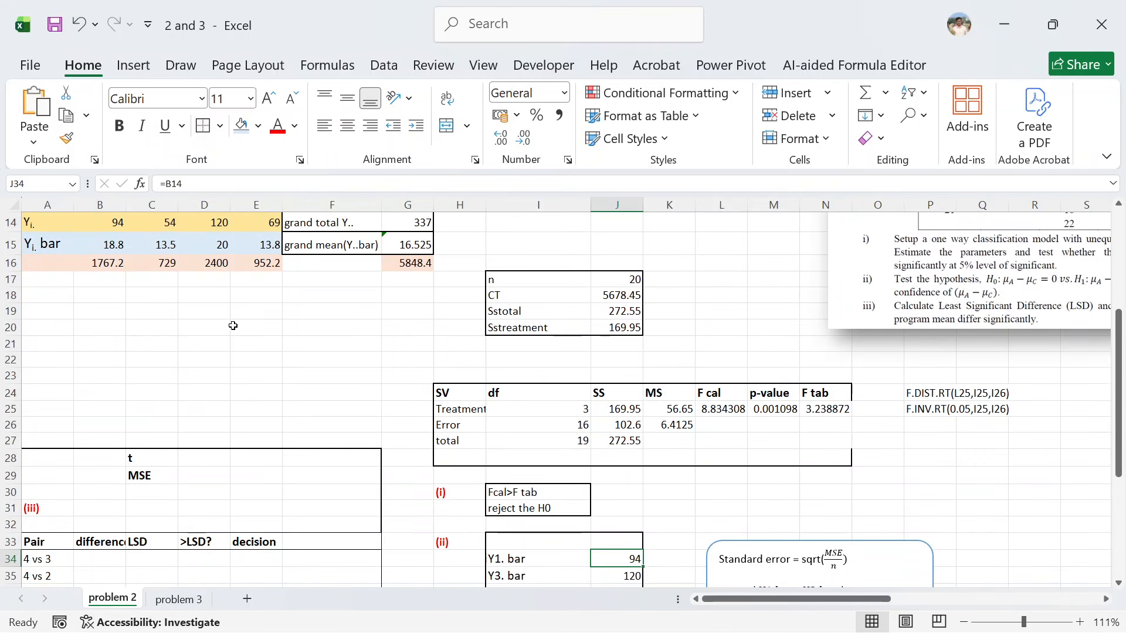
scroll(231, 322, "up", 2)
left_click(189, 183)
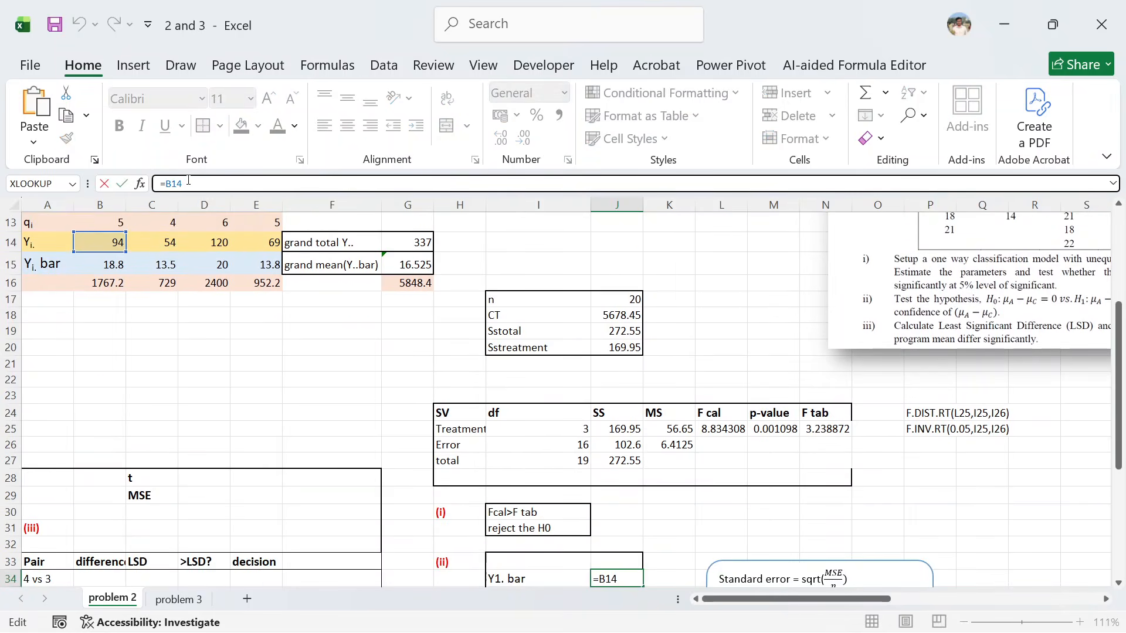
left_click_drag(128, 245, 116, 257)
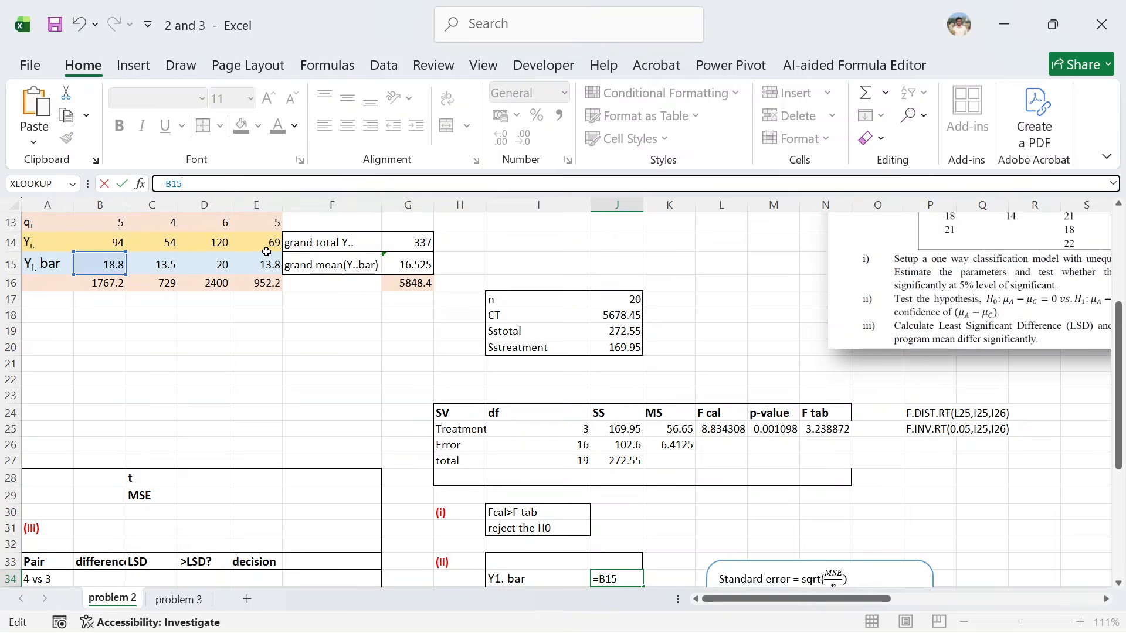
key("Return")
Correct the Y3. bar formula in J35 to reference program 3's mean, =D15.
scroll(633, 490, "down", 1)
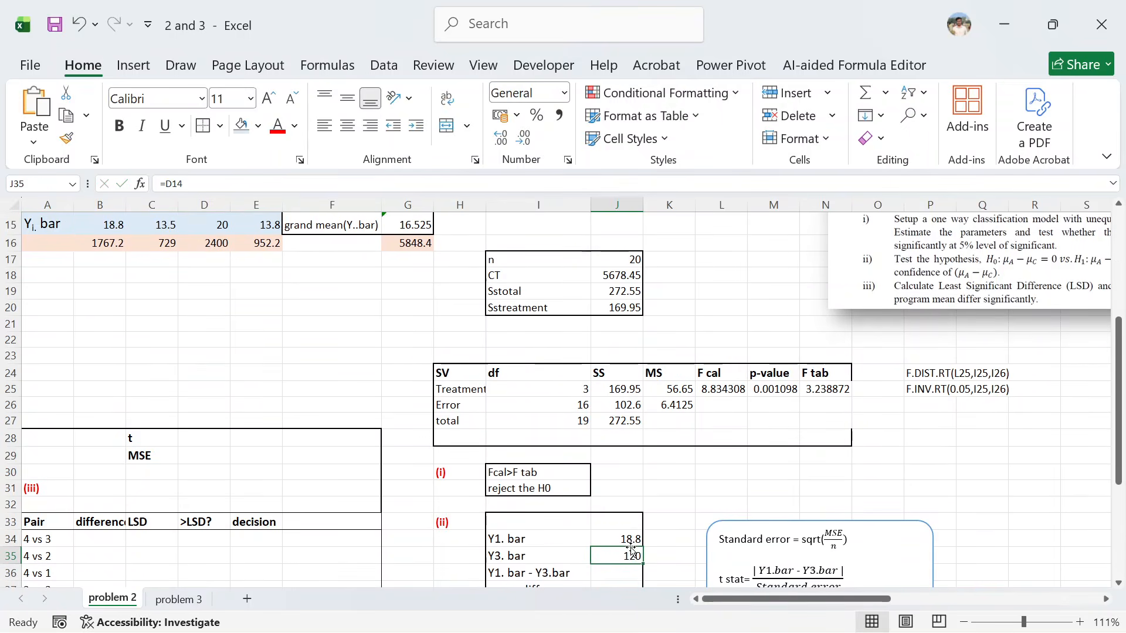
left_click(201, 184)
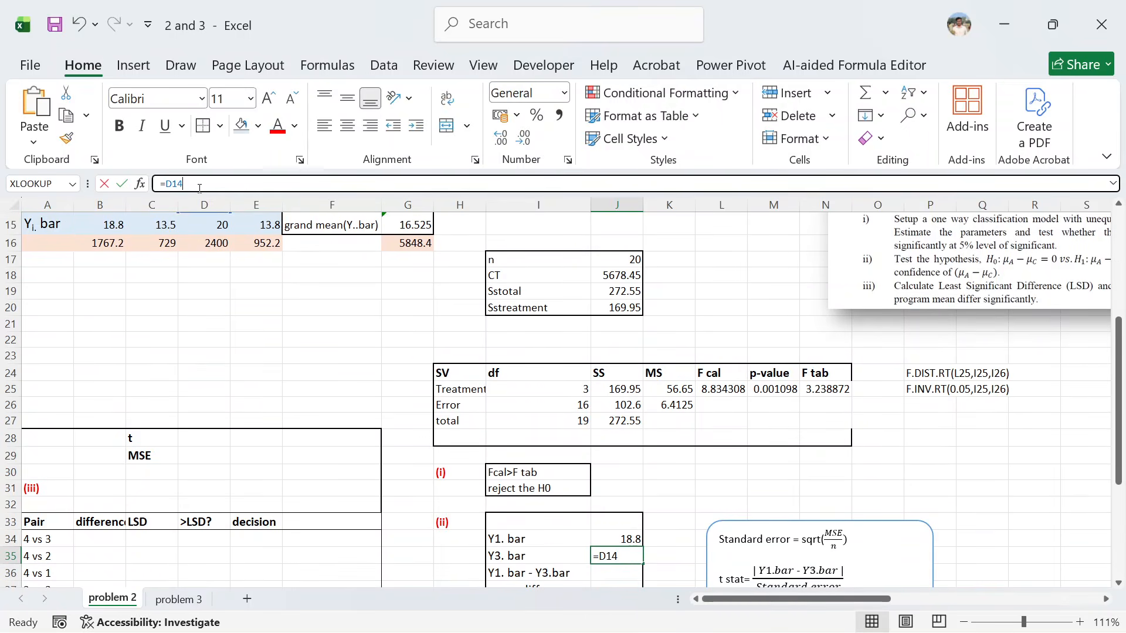
scroll(223, 276, "up", 1)
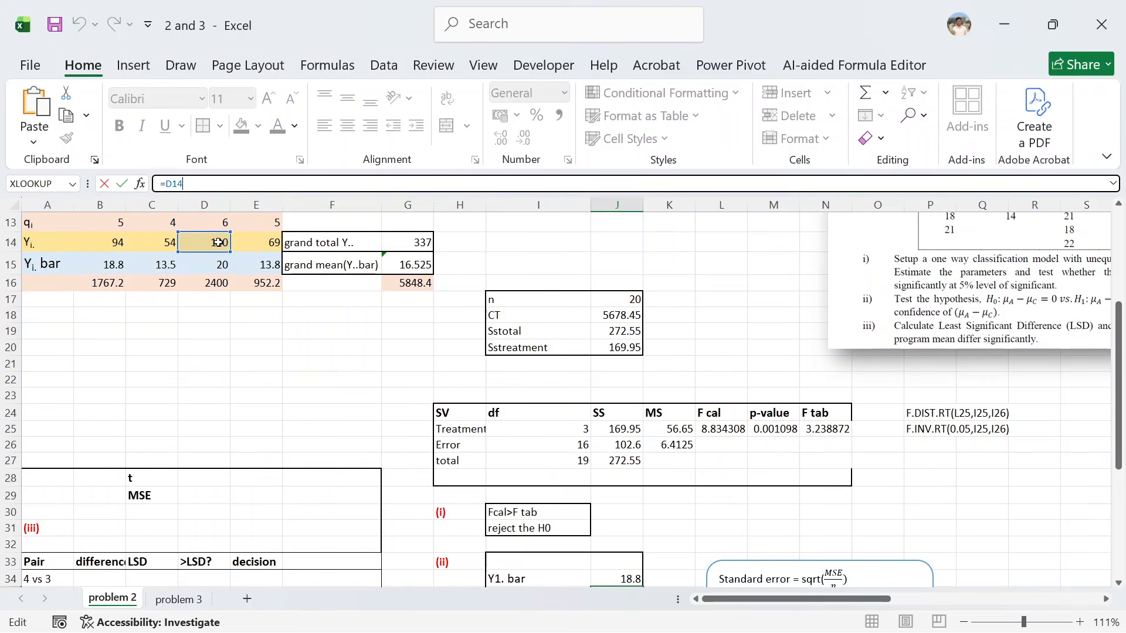
left_click(231, 260)
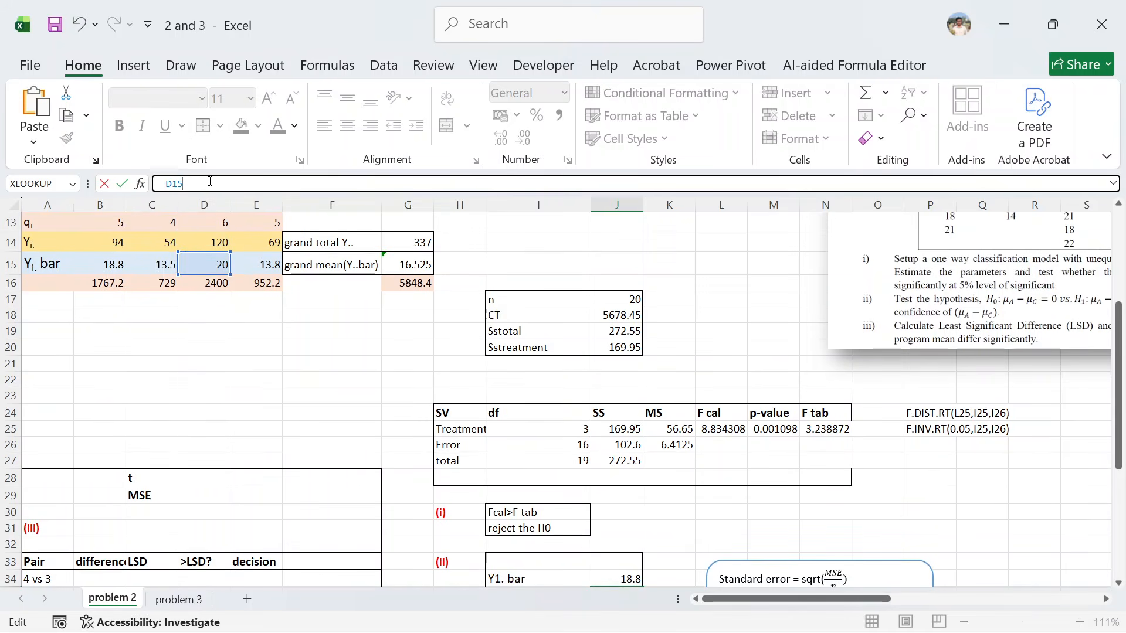
key("Return")
Calculate Y1. bar - Y3.bar in J36 by subtracting the program 3 mean from the program 1 mean, using =J34-J35.
scroll(325, 233, "down", 1)
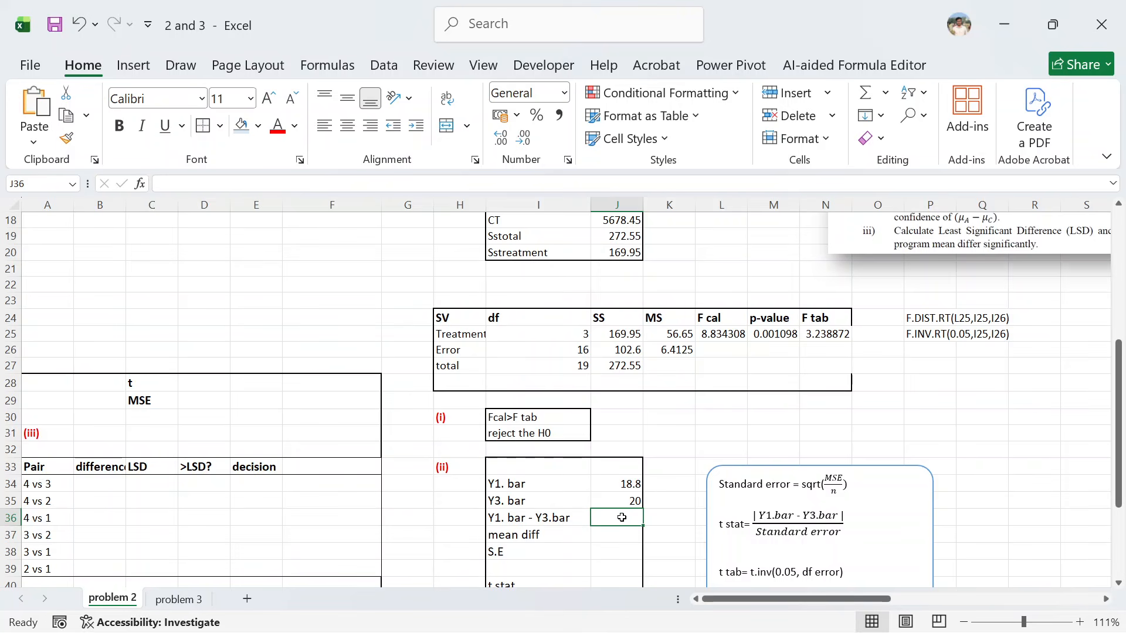
type("=")
left_click(616, 487)
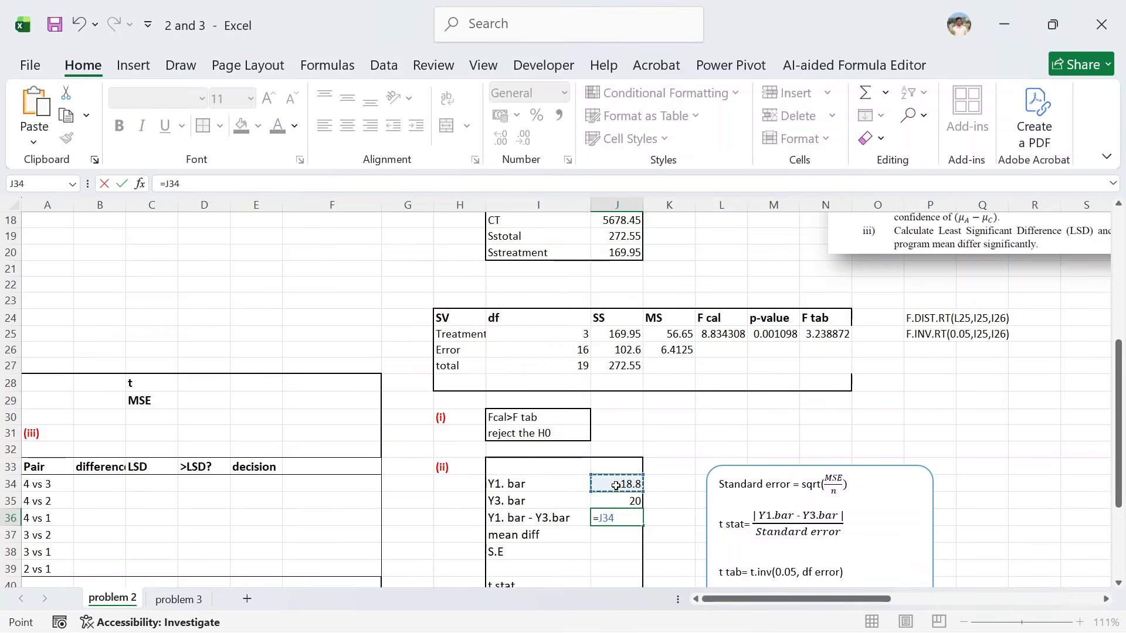
type("-")
left_click(612, 501)
key("Return")
Calculate the mean diff in J37 as the absolute value of the difference between the two means, using =ABS(J36).
scroll(614, 505, "down", 3)
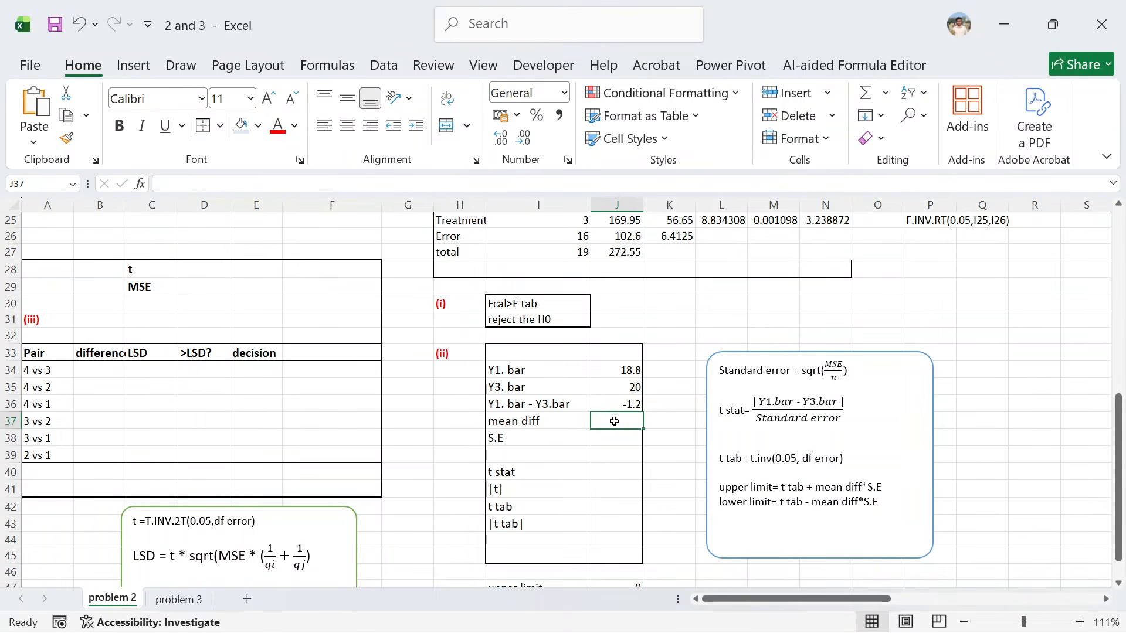
scroll(610, 431, "down", 1)
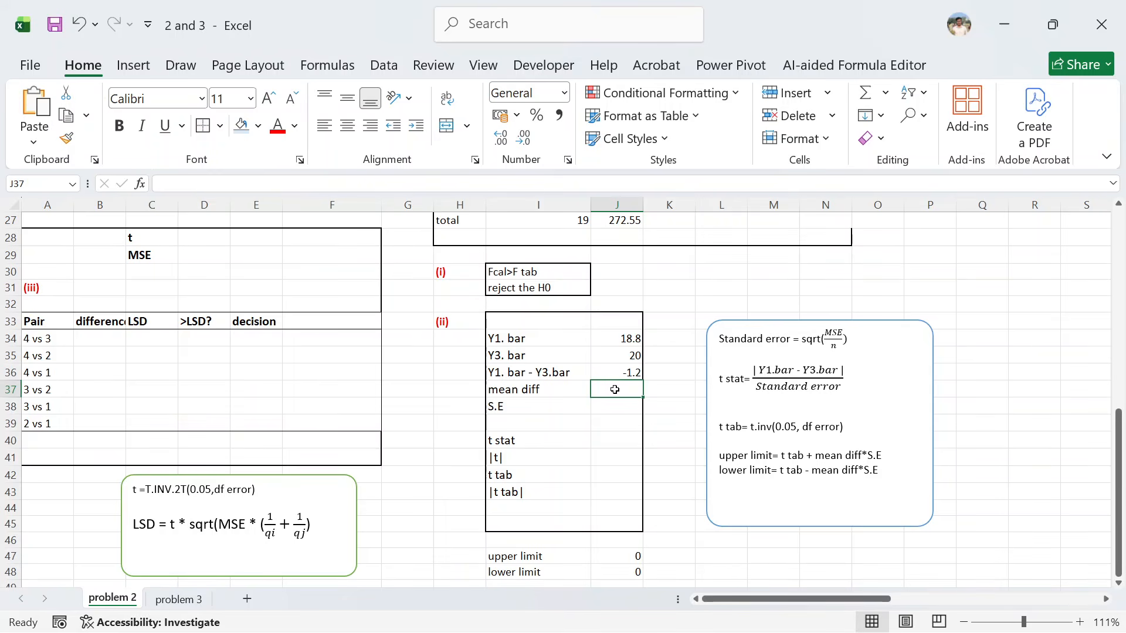
type("=")
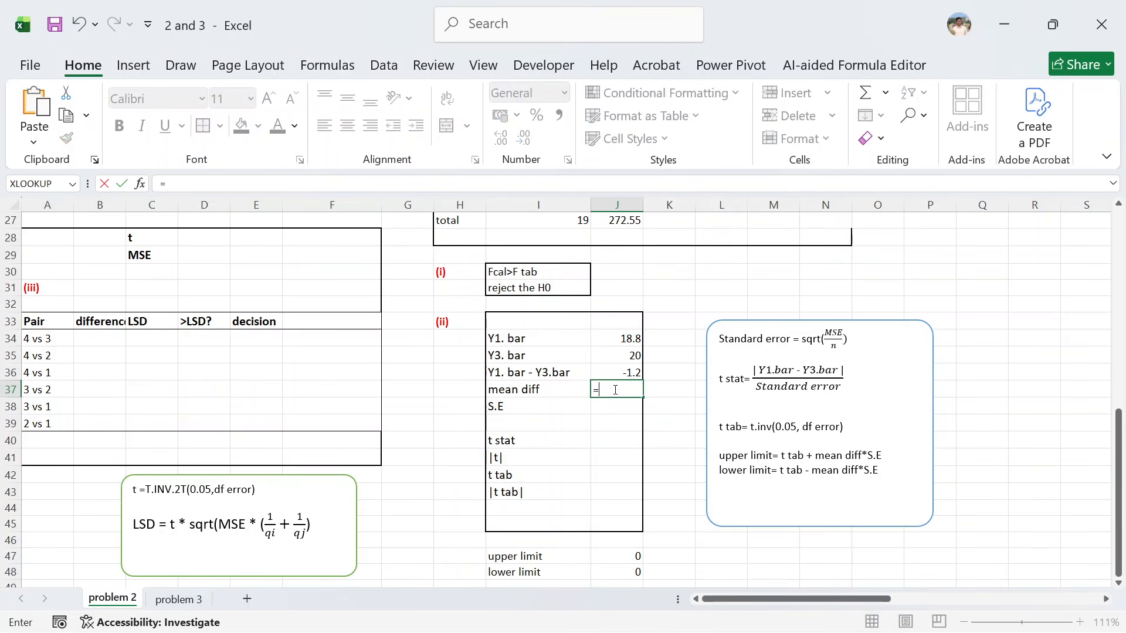
type("abs")
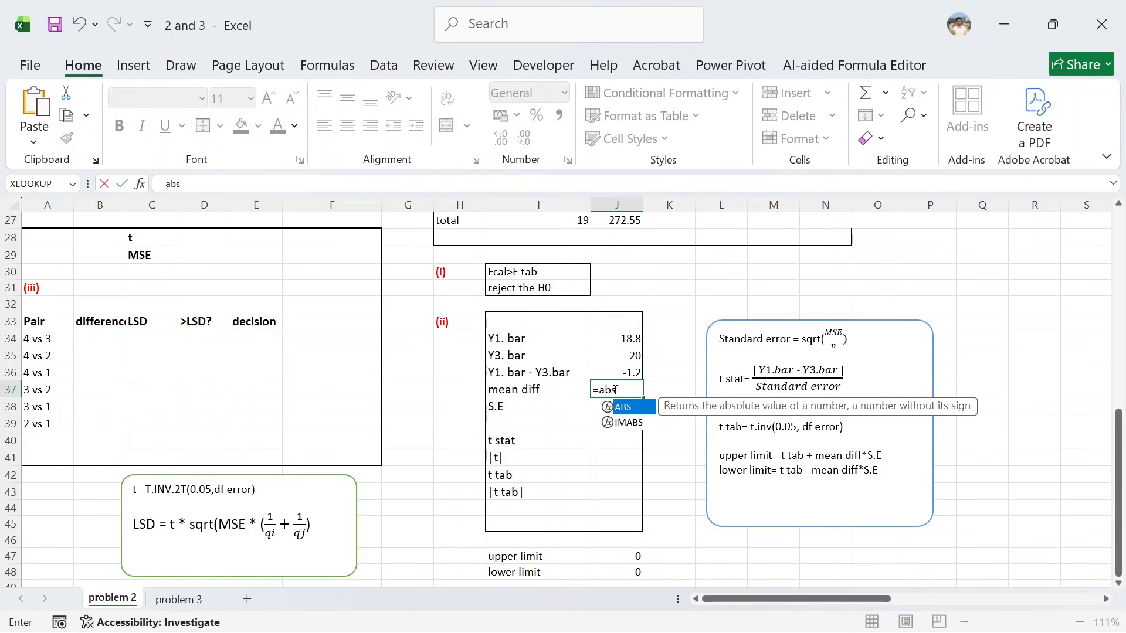
key("Tab")
left_click(623, 372)
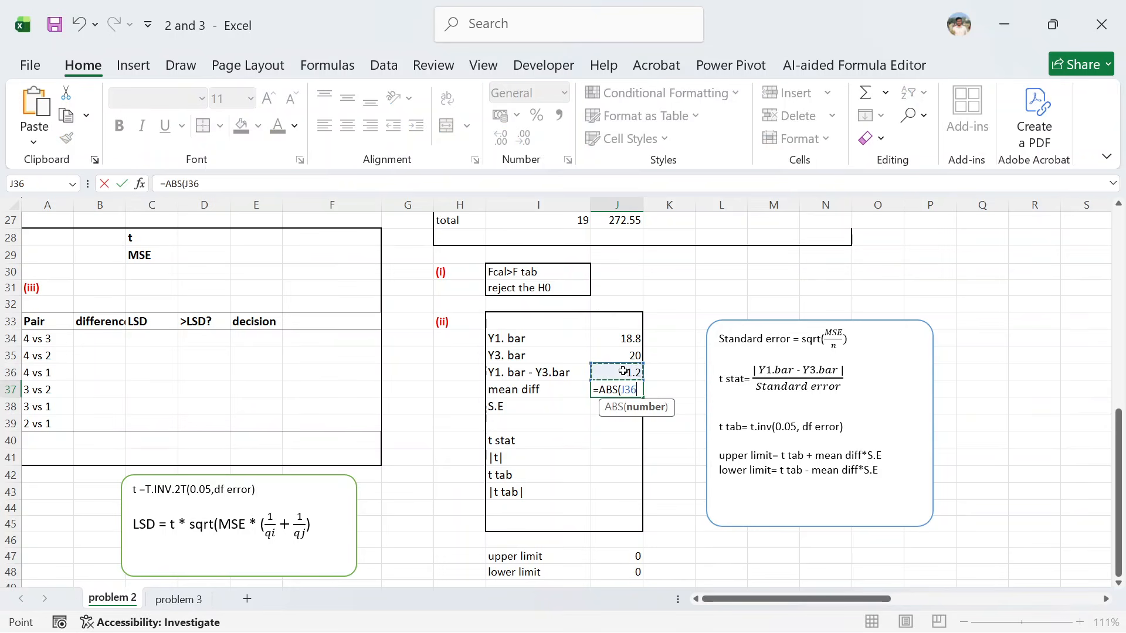
type(")")
key("Return")
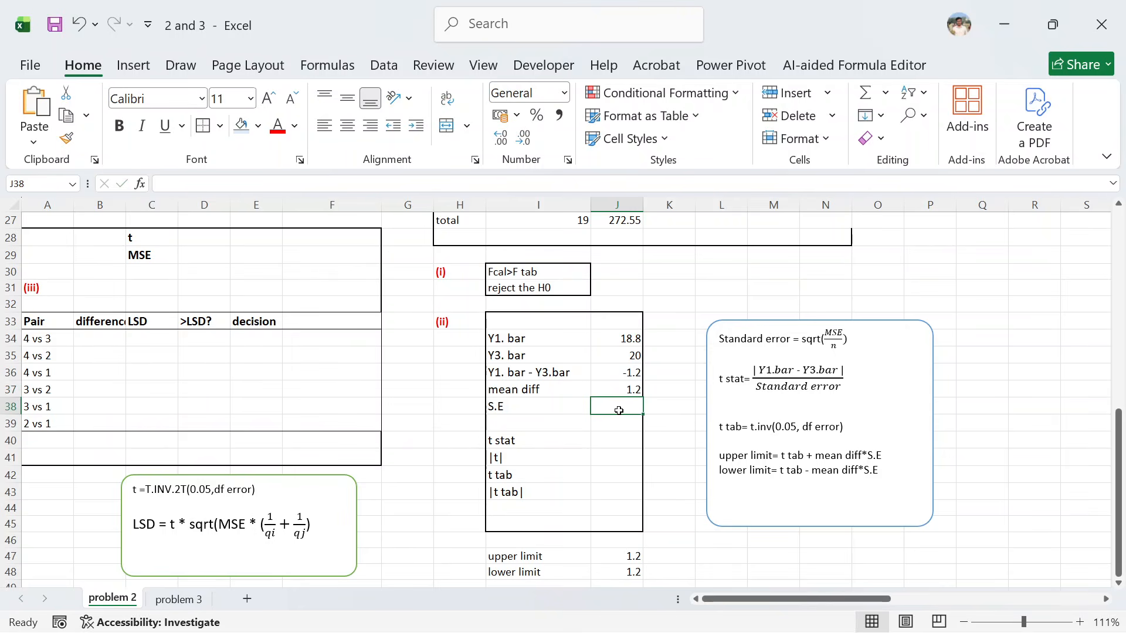
Calculate the S.E in J38 as the square root of the error mean square divided by n, using =SQRT(K26/J17).
type("=")
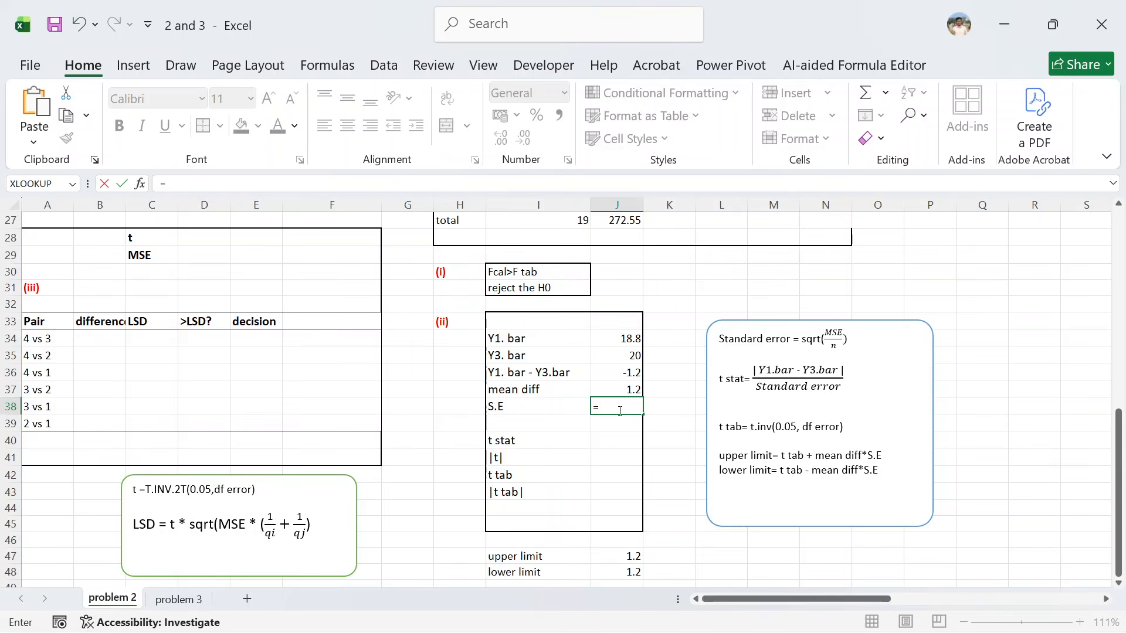
type("sq")
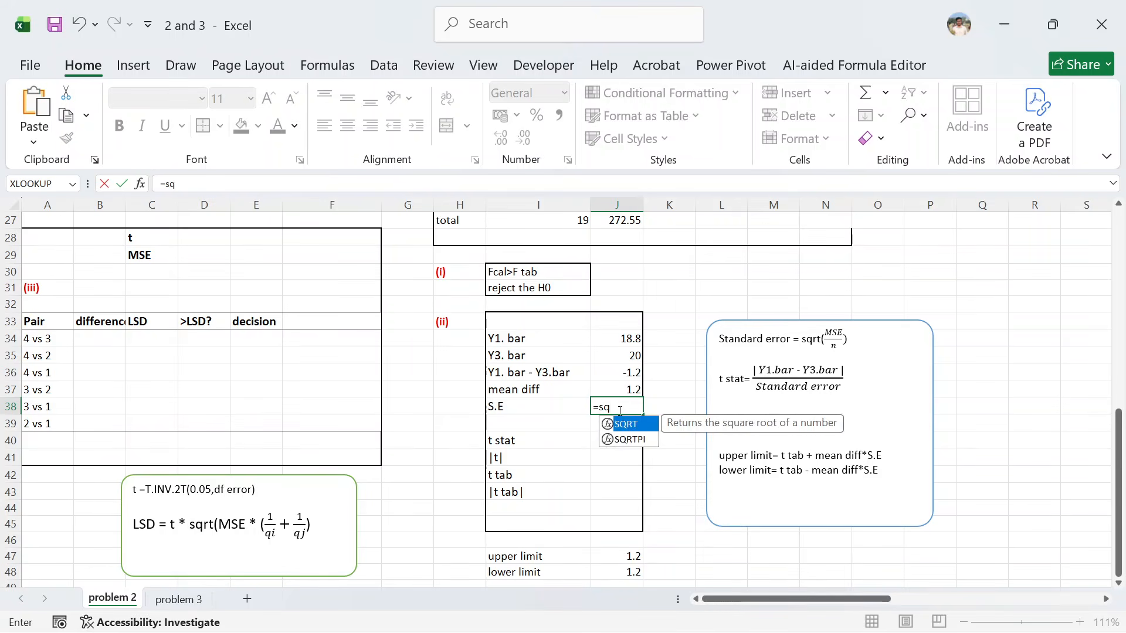
key("Tab")
scroll(593, 346, "up", 2)
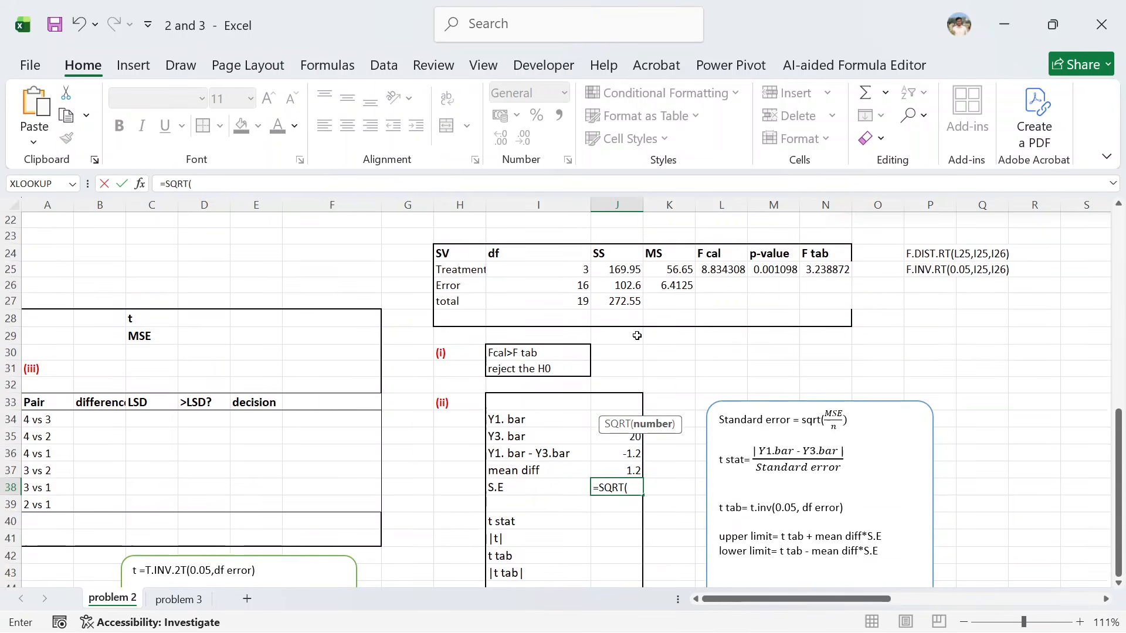
left_click(669, 285)
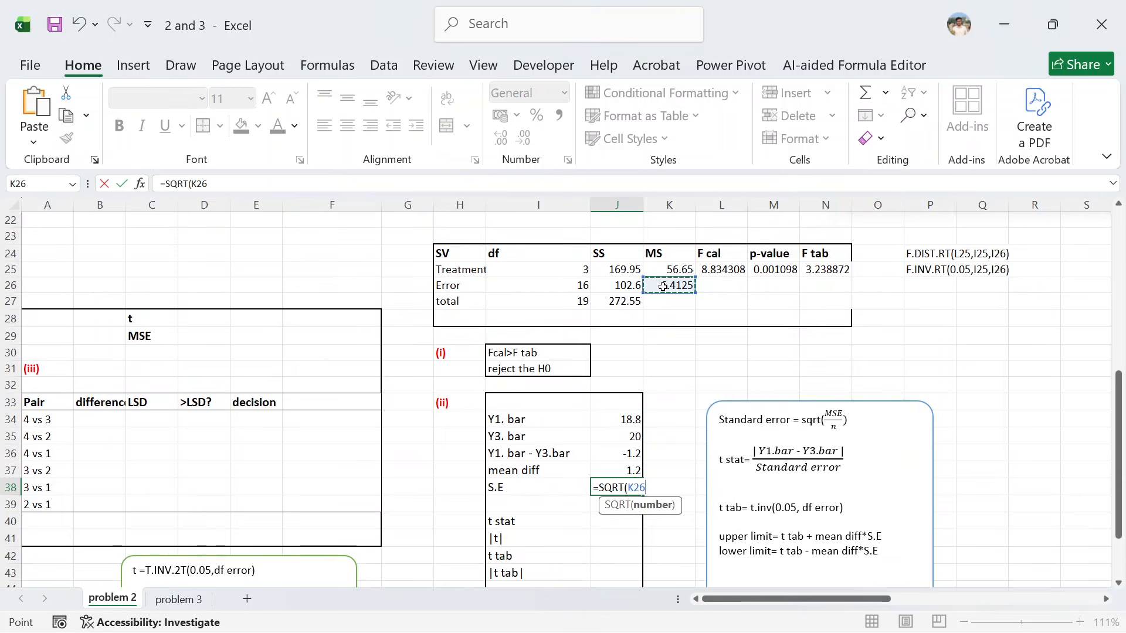
type("/")
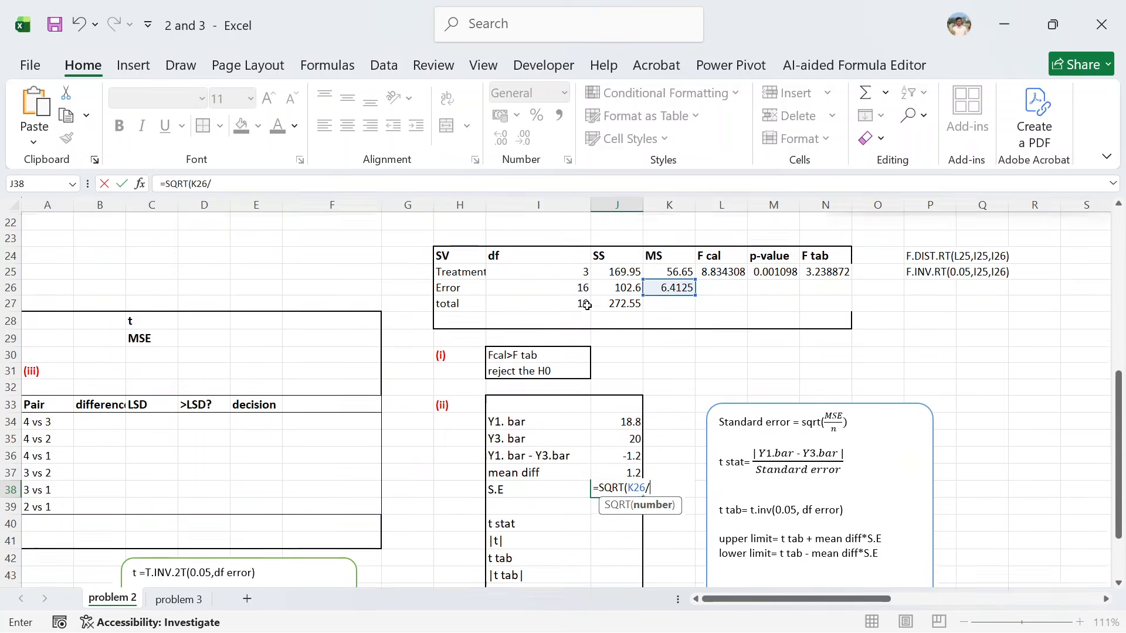
scroll(587, 305, "up", 3)
left_click(620, 259)
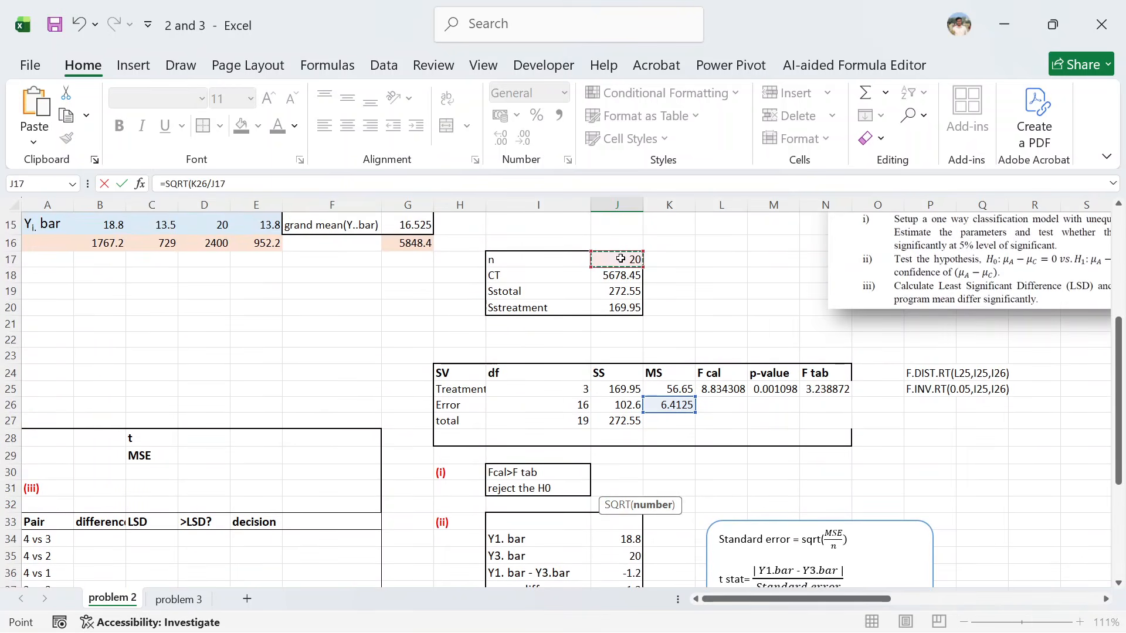
type(")")
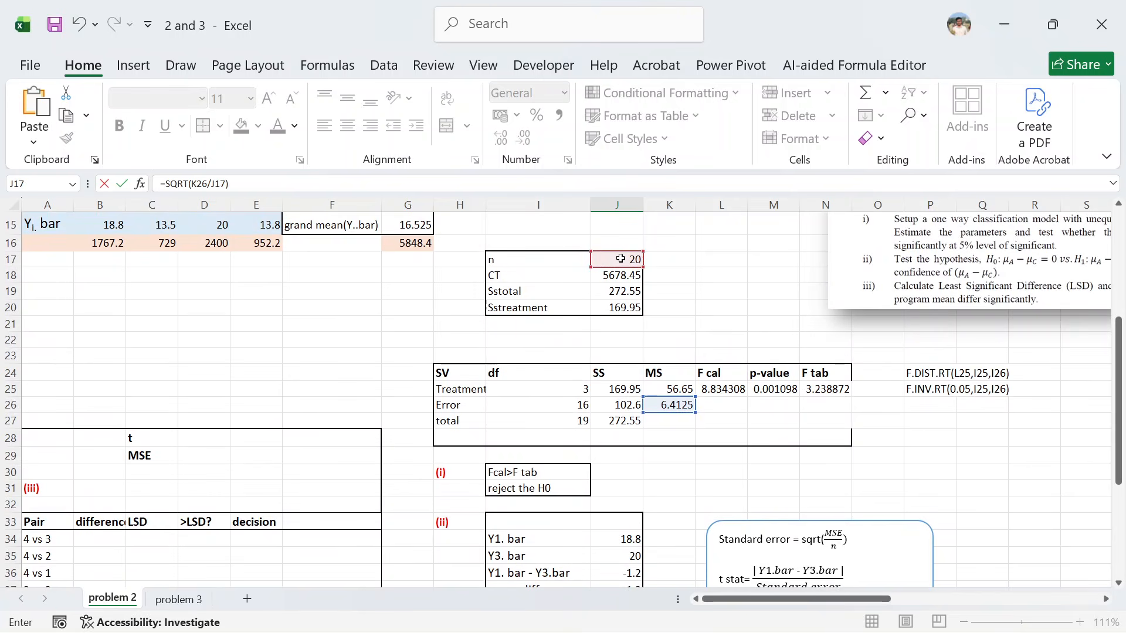
key("Return")
Calculate the t stat in J40 by dividing the Y1. bar - Y3.bar difference by the standard error, using =J36/J38.
scroll(579, 419, "down", 1)
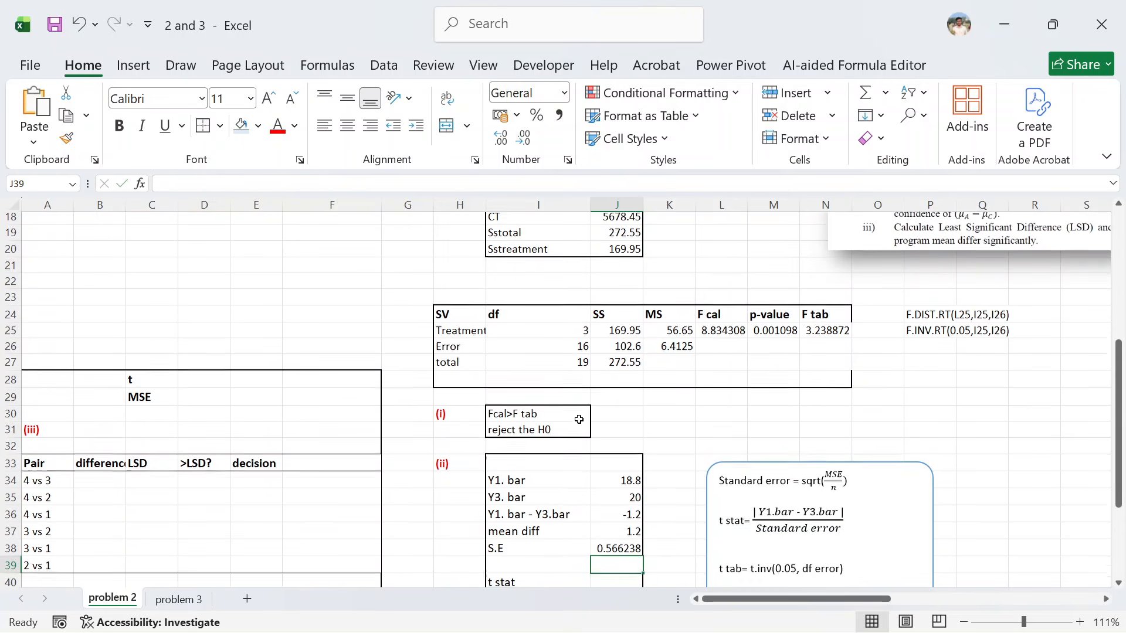
scroll(579, 419, "down", 3)
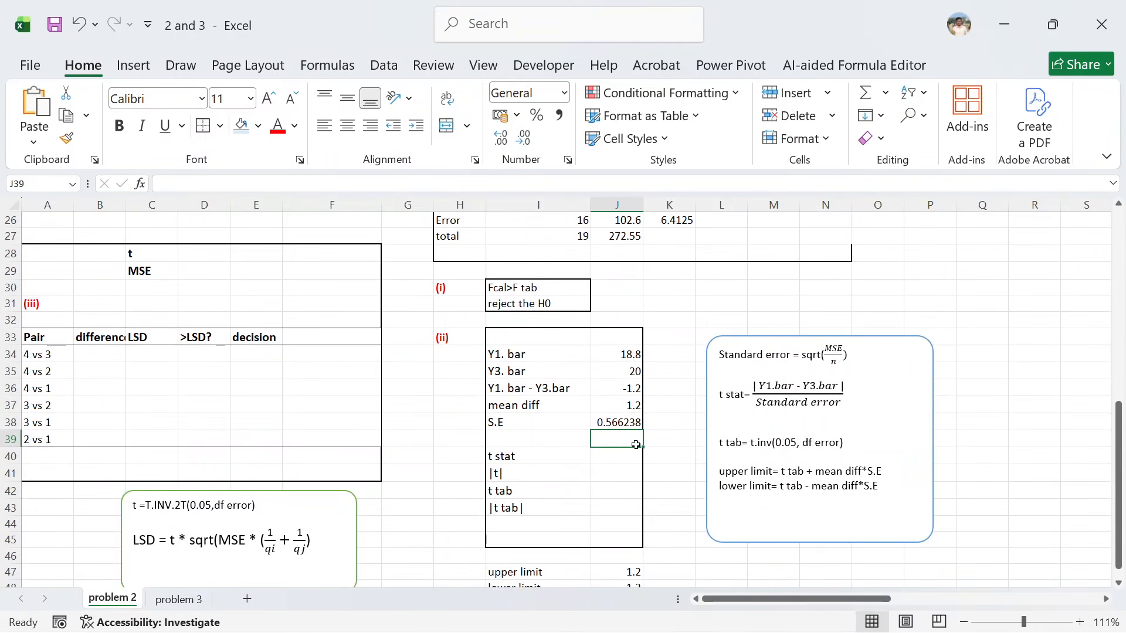
left_click(615, 459)
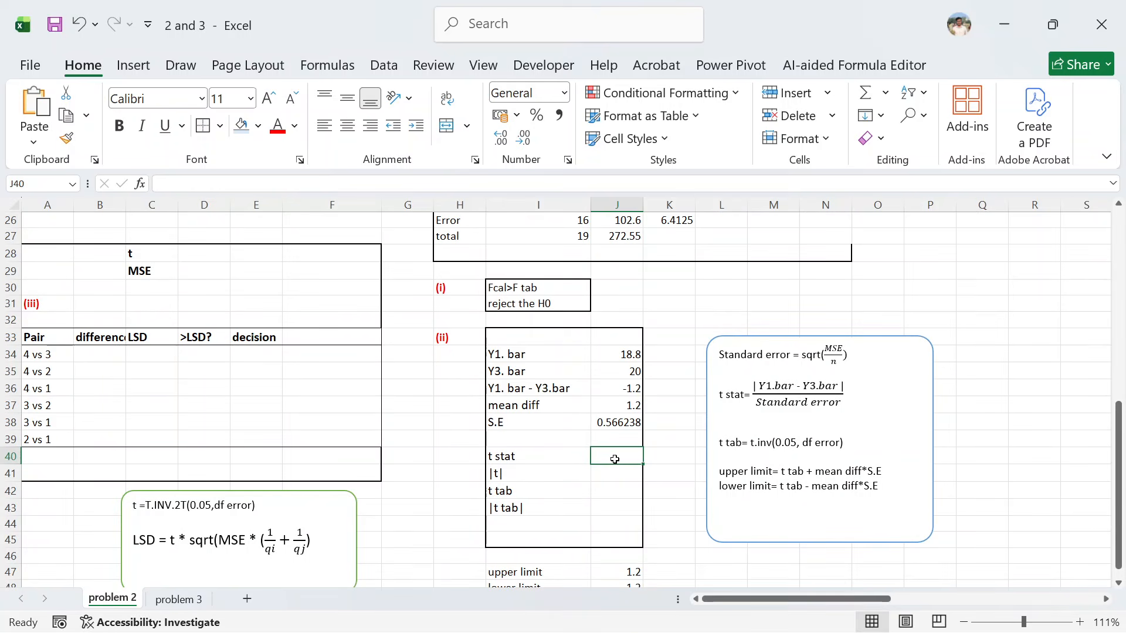
type("=")
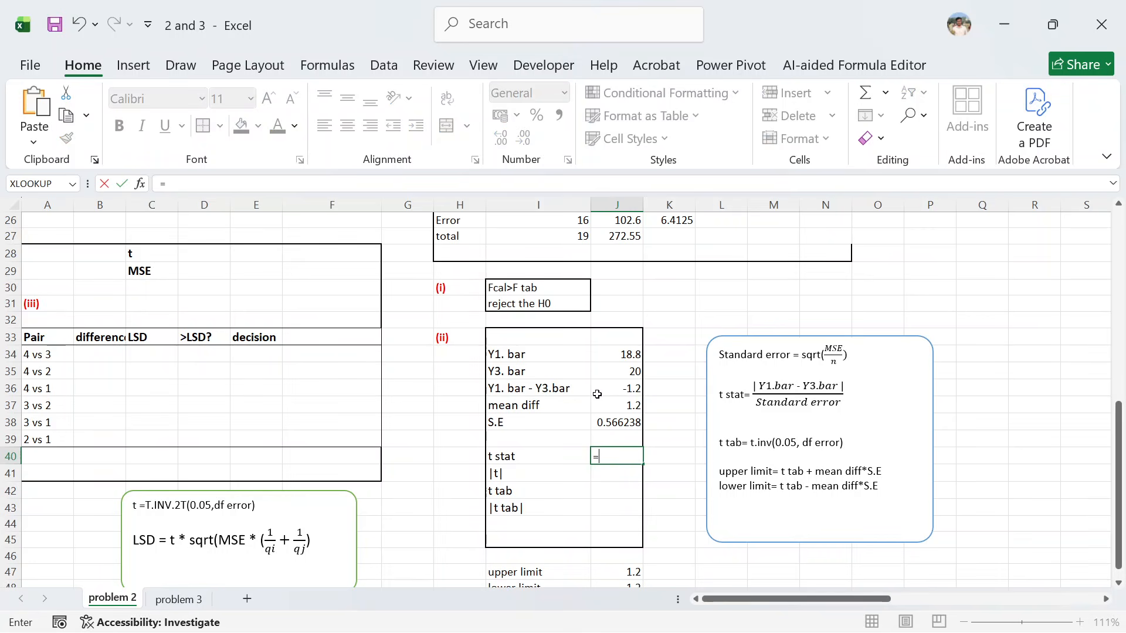
left_click(614, 386)
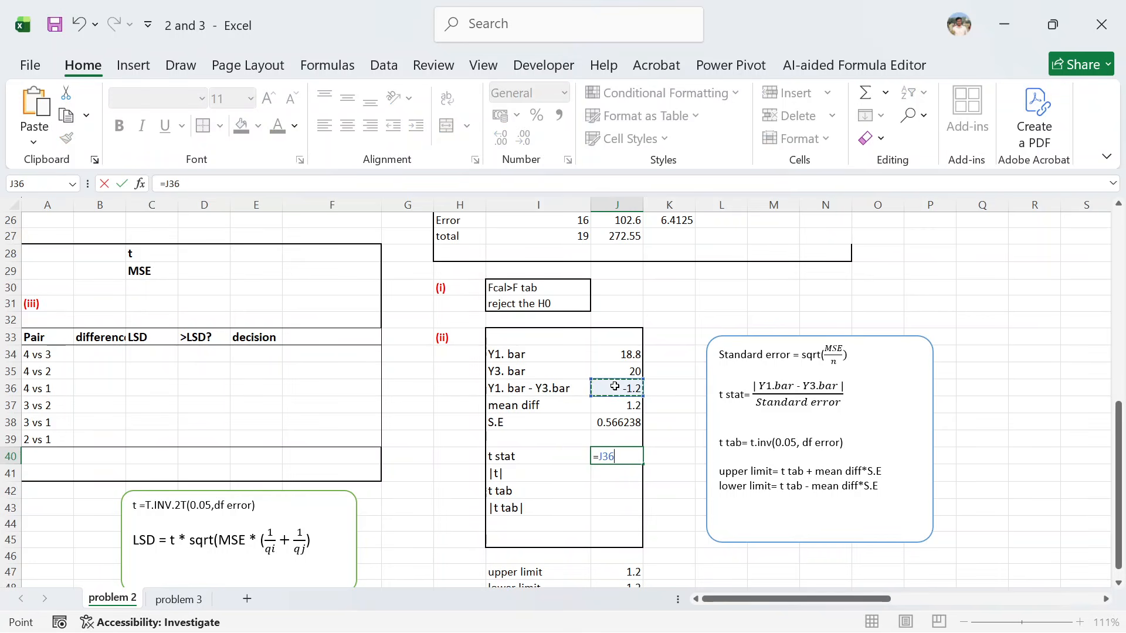
type("/")
left_click(616, 422)
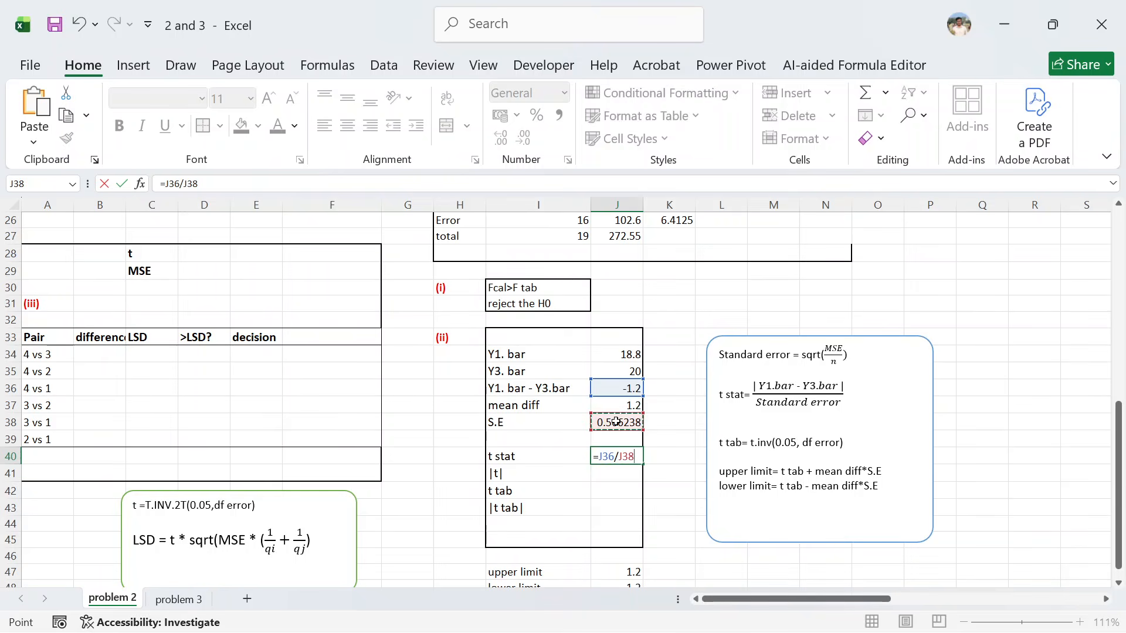
key("Return")
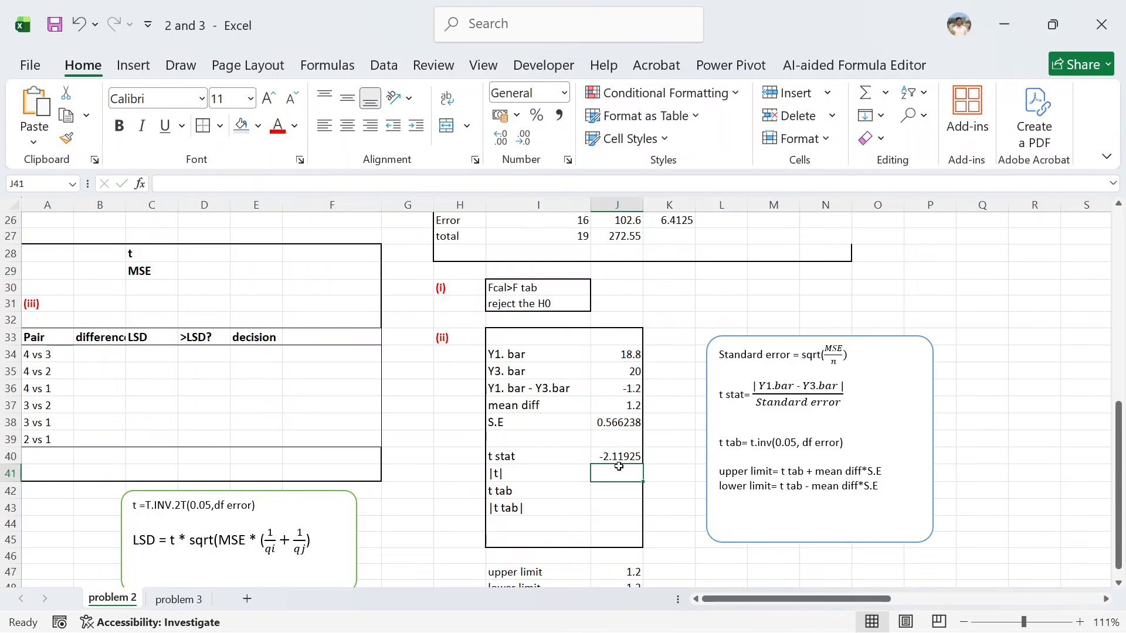
Calculate t tab in J42 with probability 0.05 and the error degrees of freedom, using =T.INV(0.05,I26).
scroll(622, 476, "down", 1)
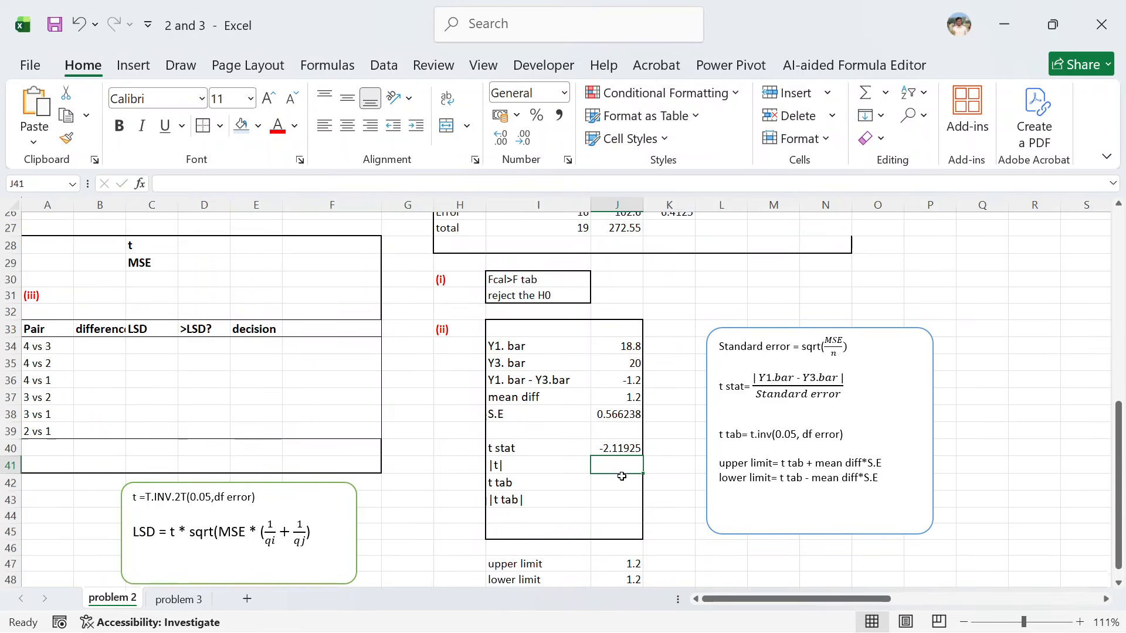
left_click(598, 458)
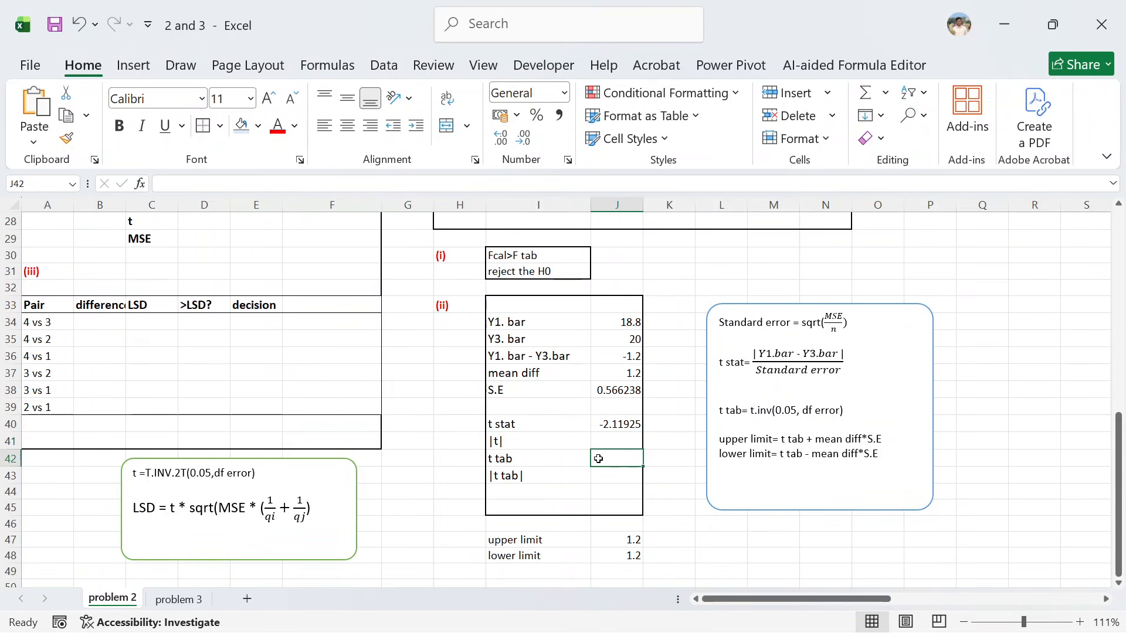
type("=t")
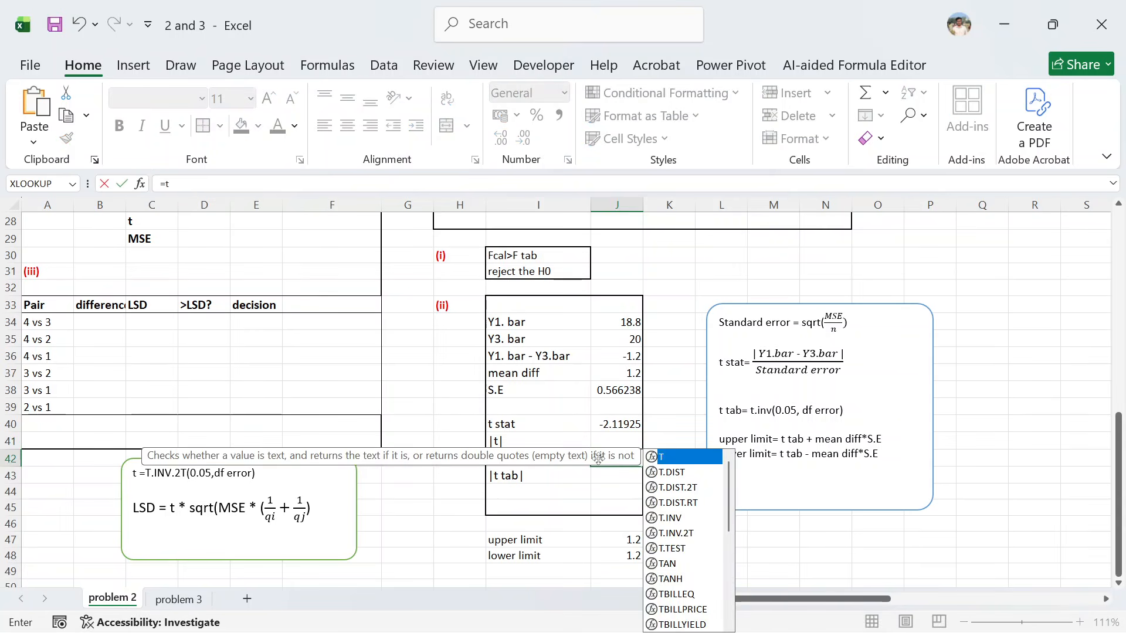
type(".in")
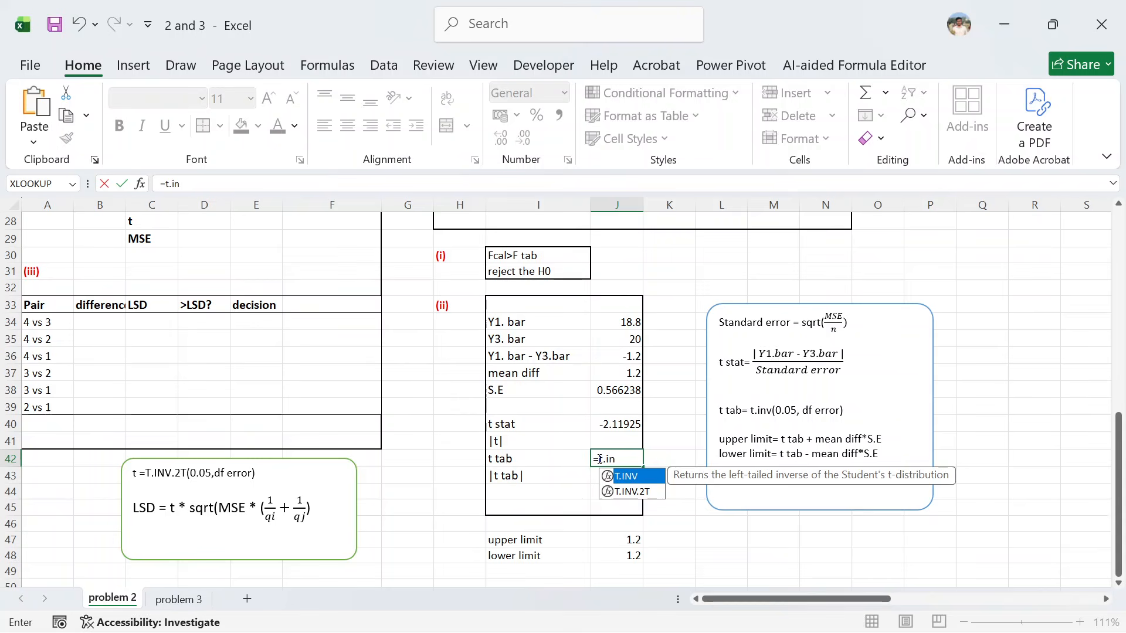
key("Tab")
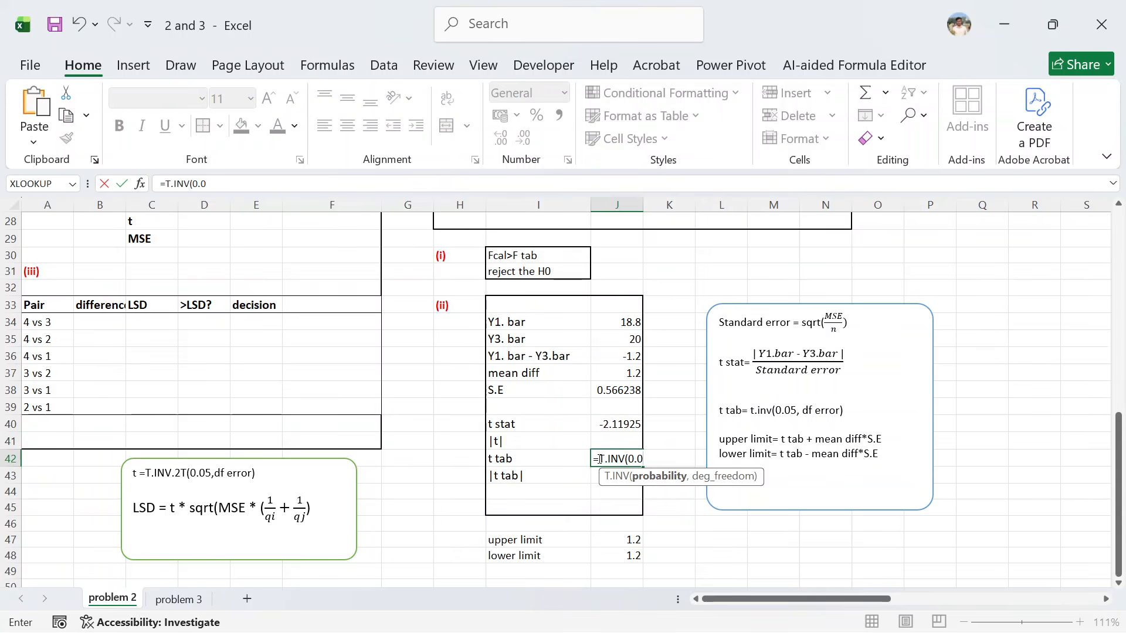
type(",")
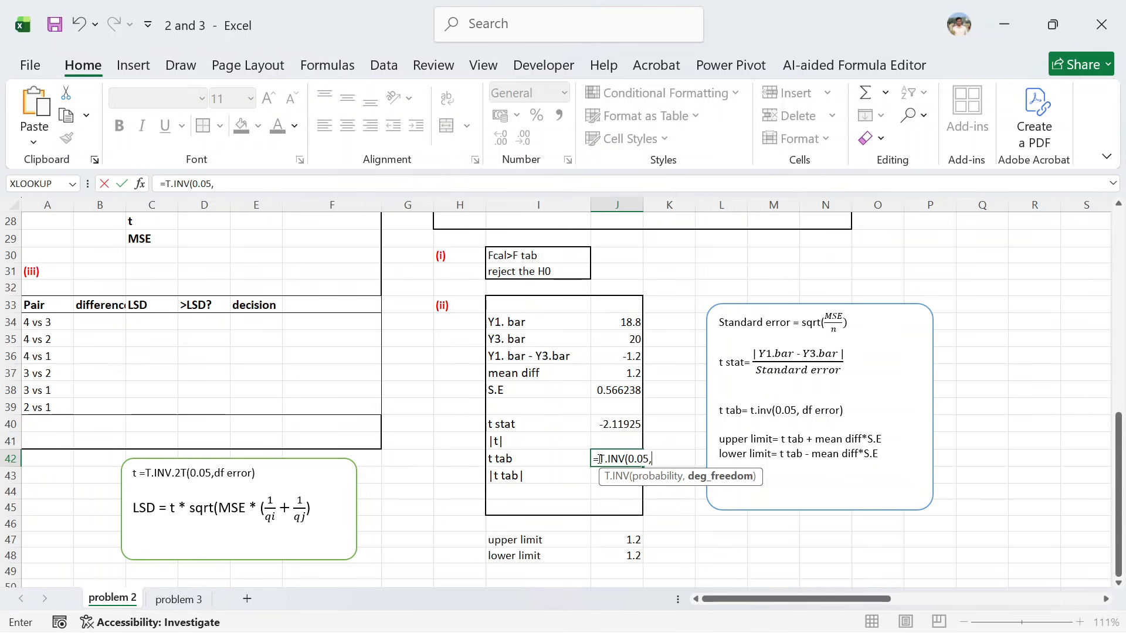
scroll(523, 482, "up", 2)
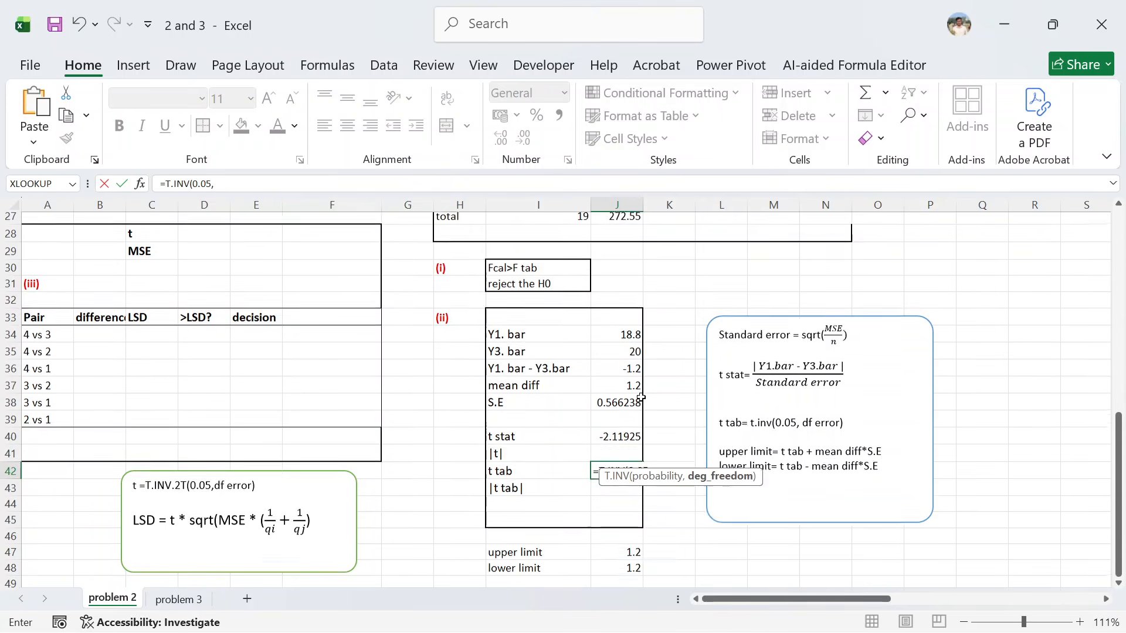
left_click(577, 270)
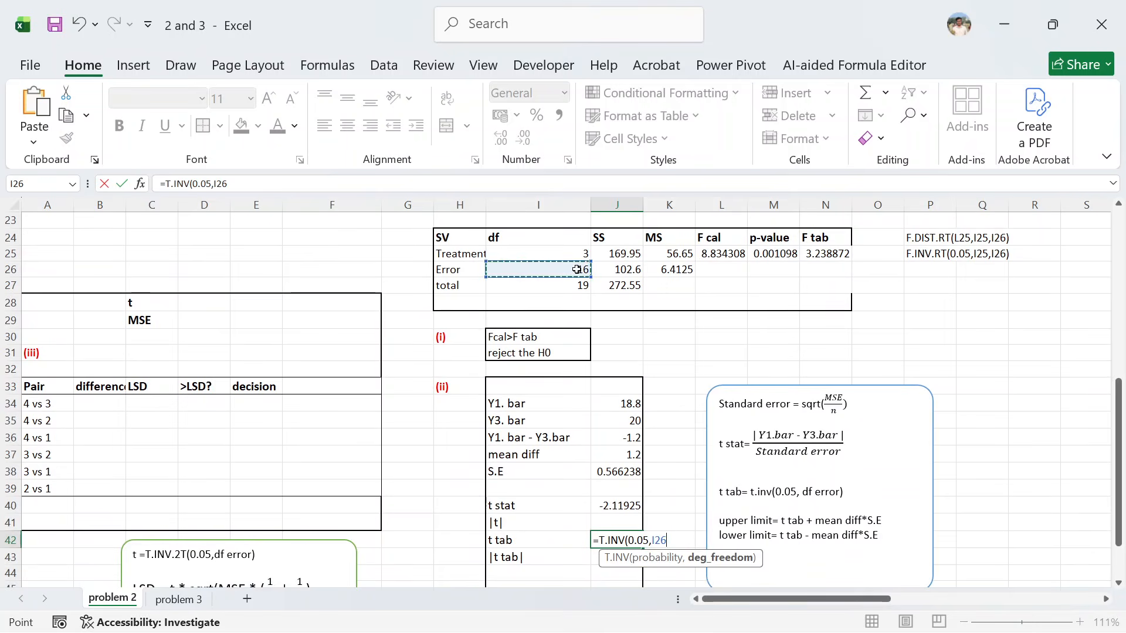
type(")")
key("Return")
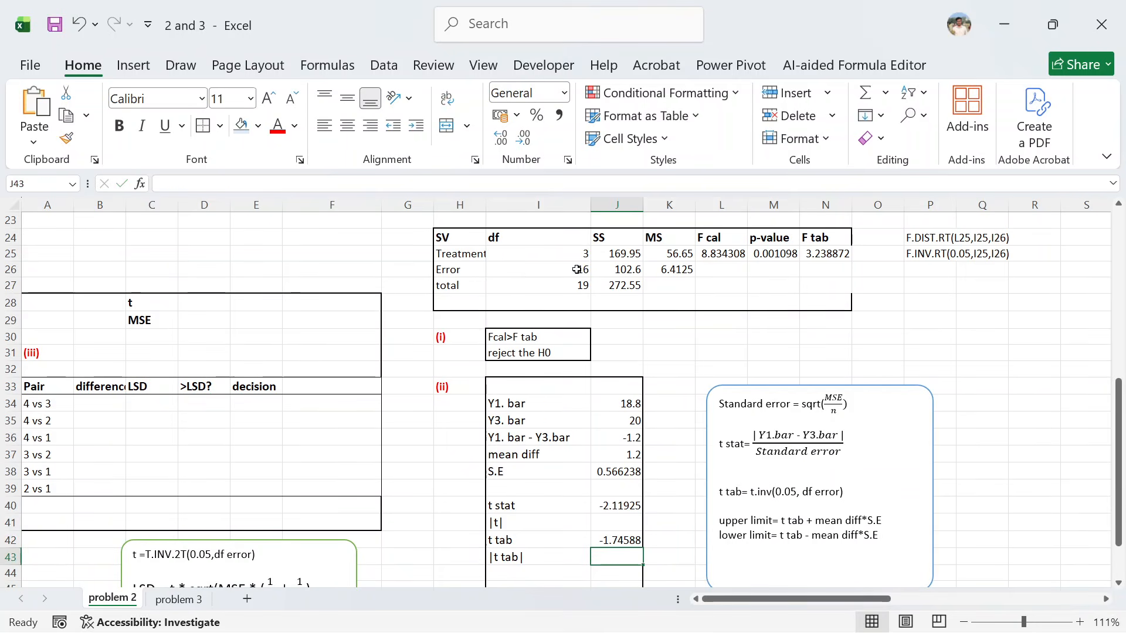
Calculate |t| in J41 as the absolute value of the t stat, using =ABS(J40).
scroll(609, 475, "down", 2)
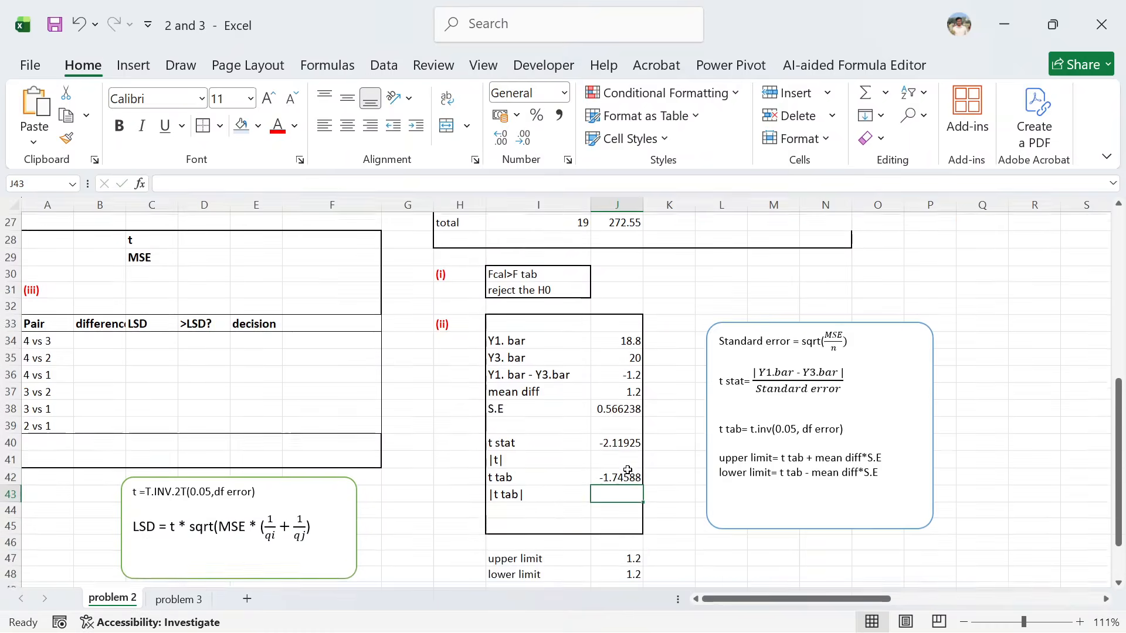
left_click(609, 475)
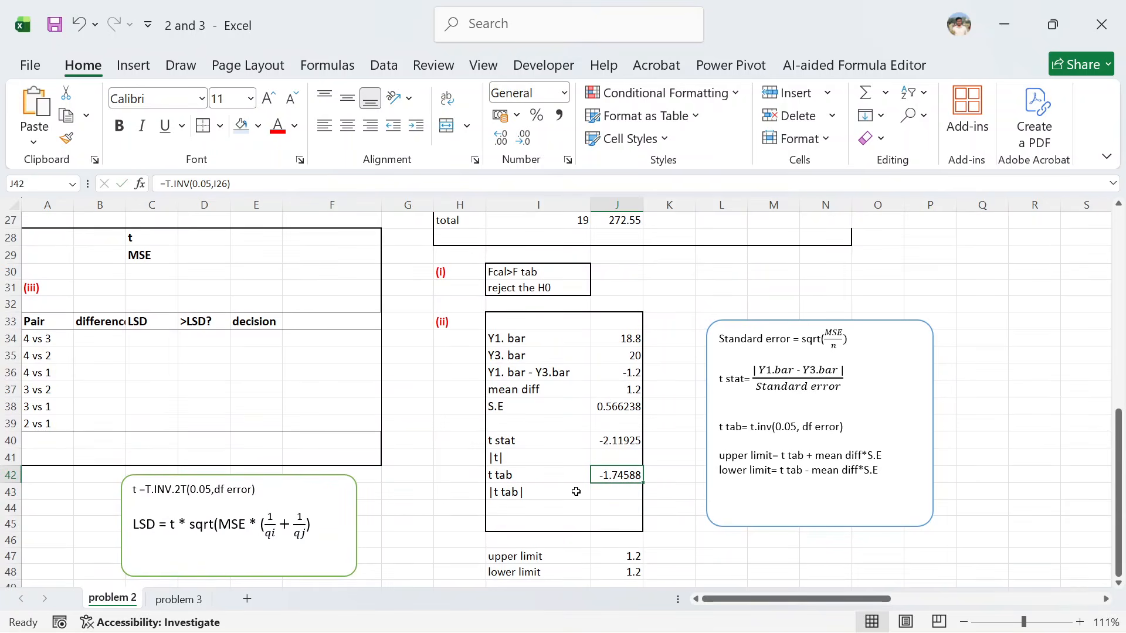
left_click(616, 507)
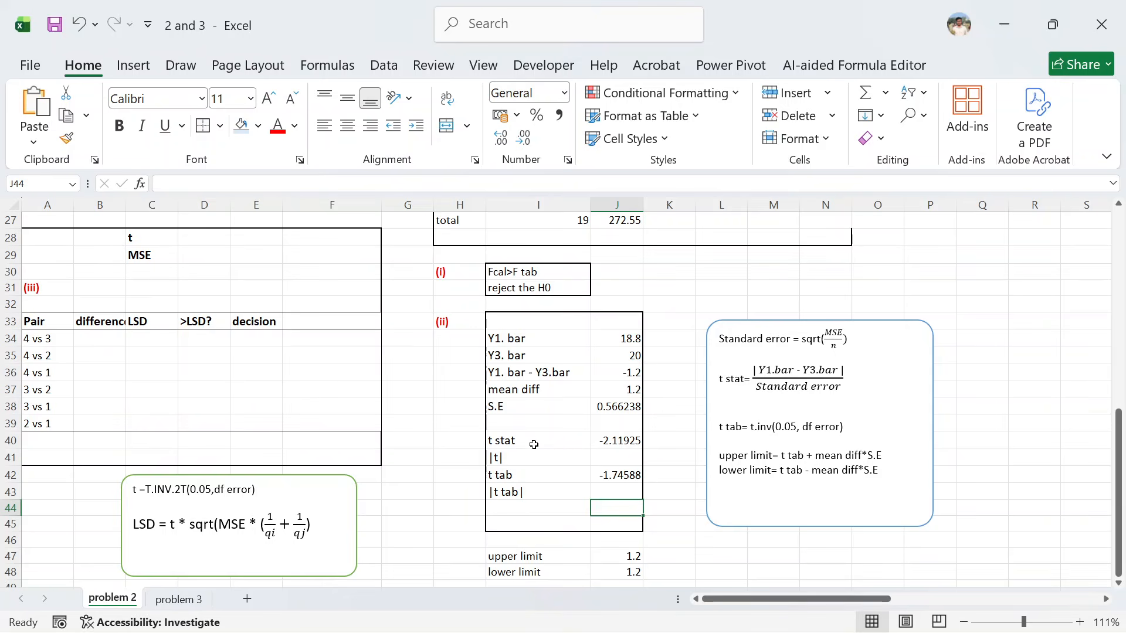
left_click(599, 440)
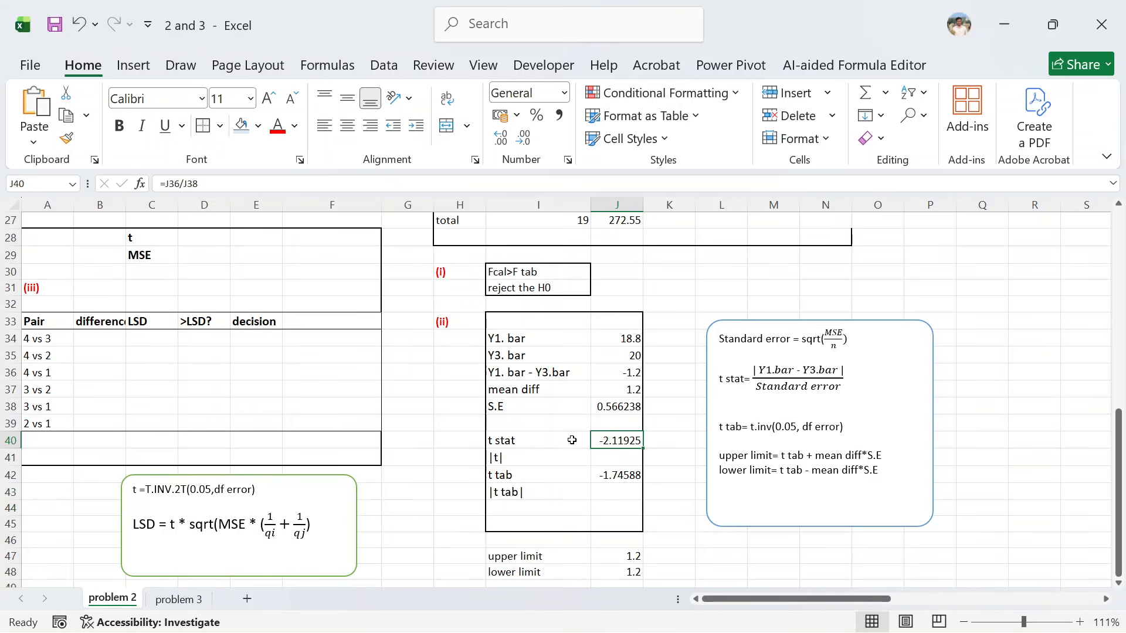
left_click(609, 460)
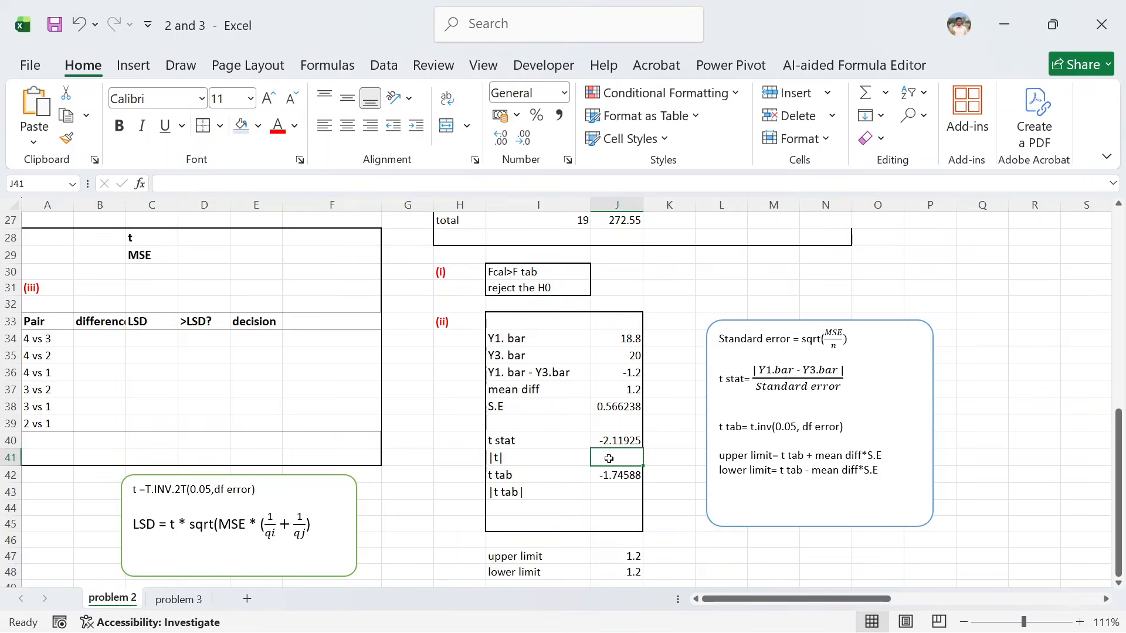
type("=abs")
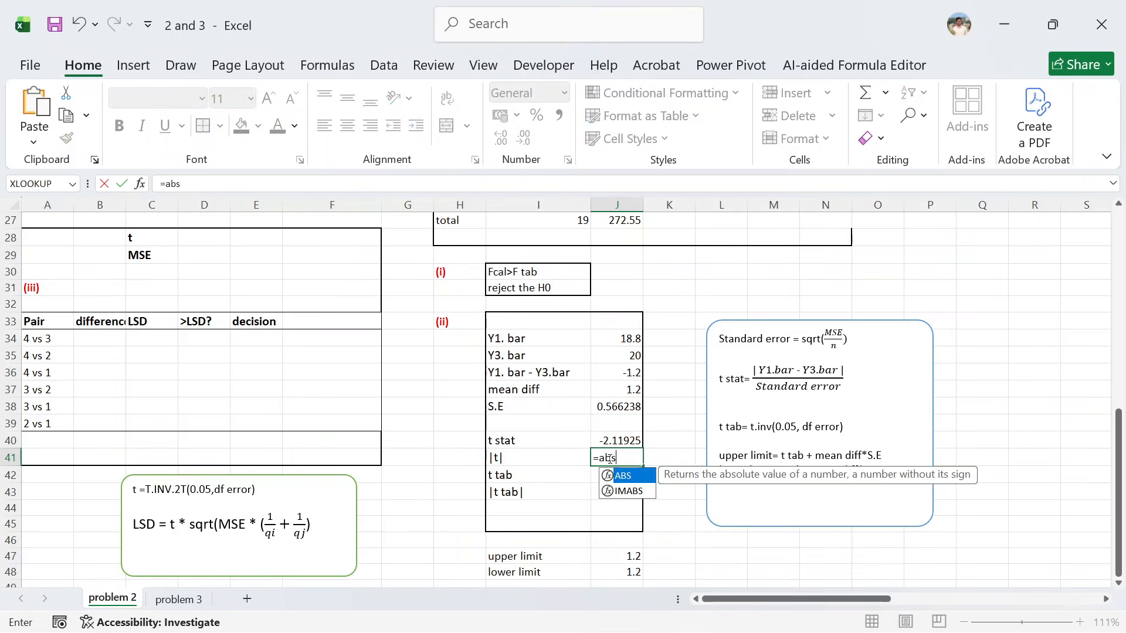
key("Tab")
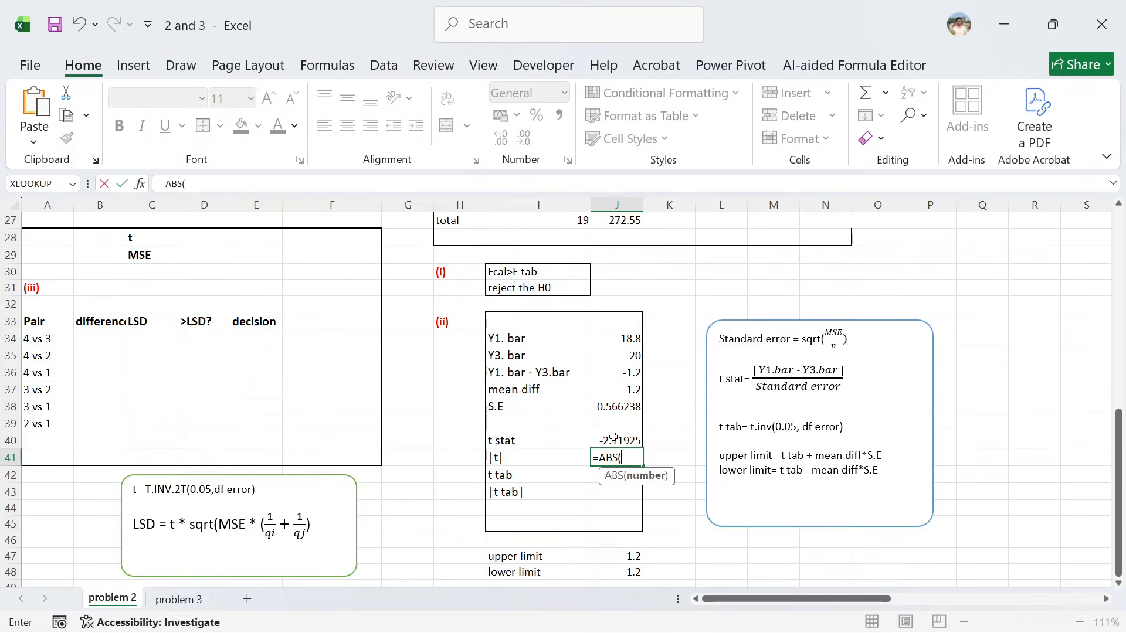
left_click(610, 440)
type(")")
key("Return")
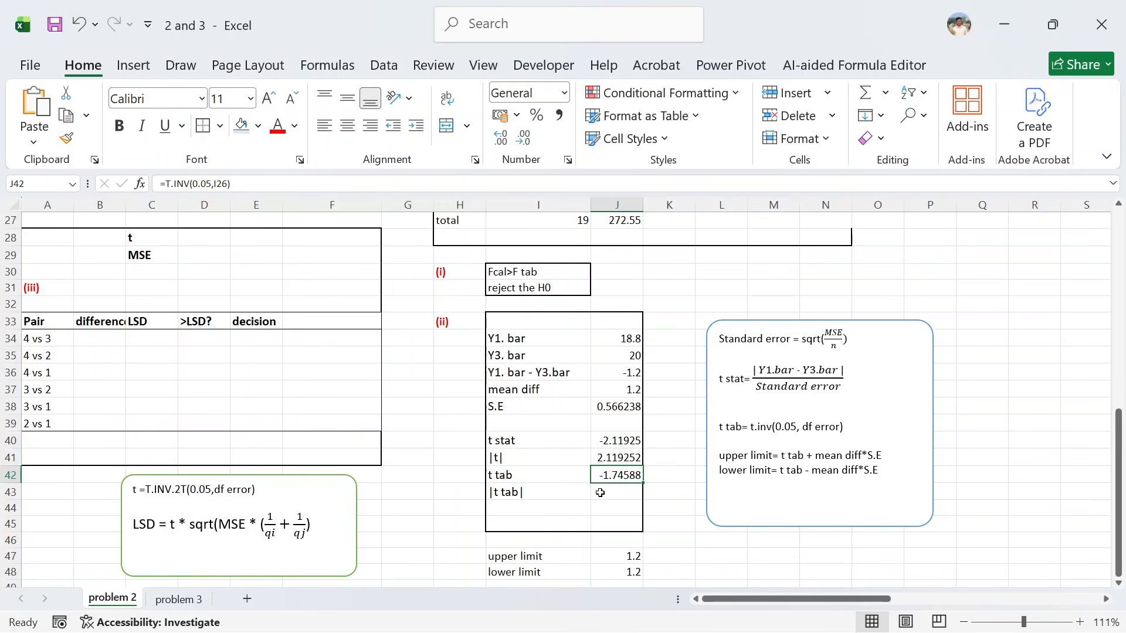
Calculate |t tab| in J43 as the absolute value of t tab, using =ABS(J42).
left_click(600, 493)
type("=abs(")
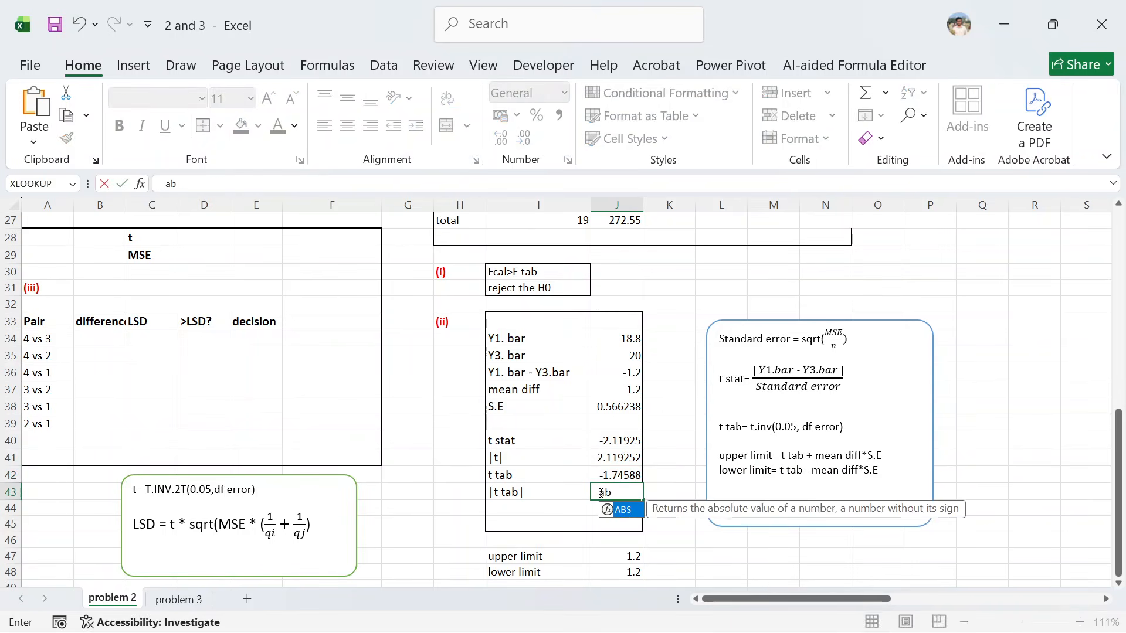
left_click(629, 476)
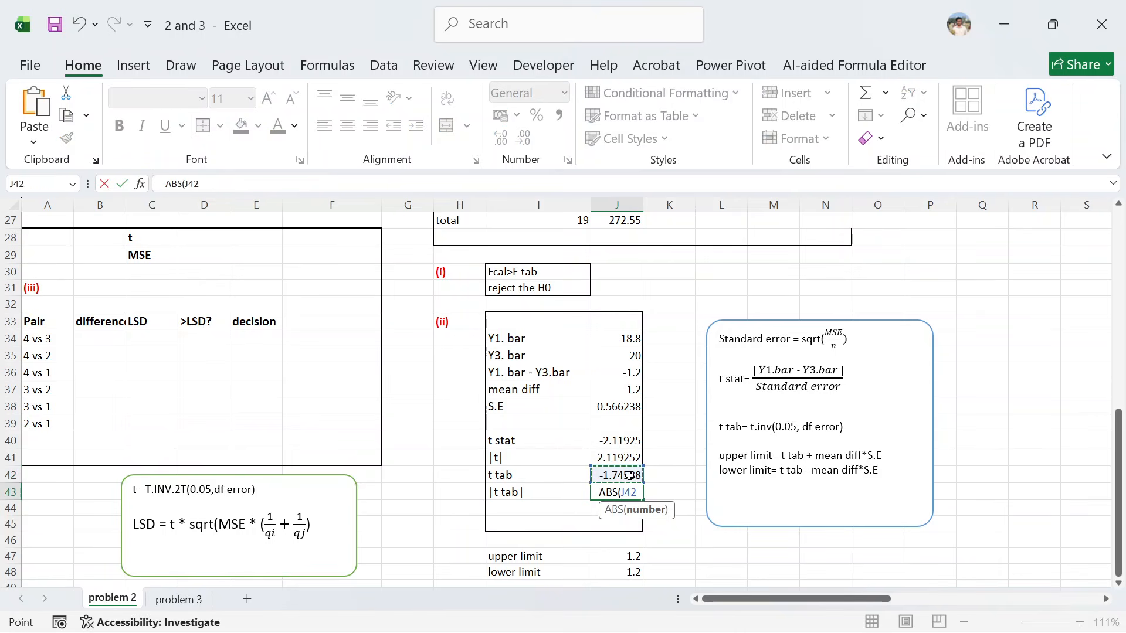
key("Return")
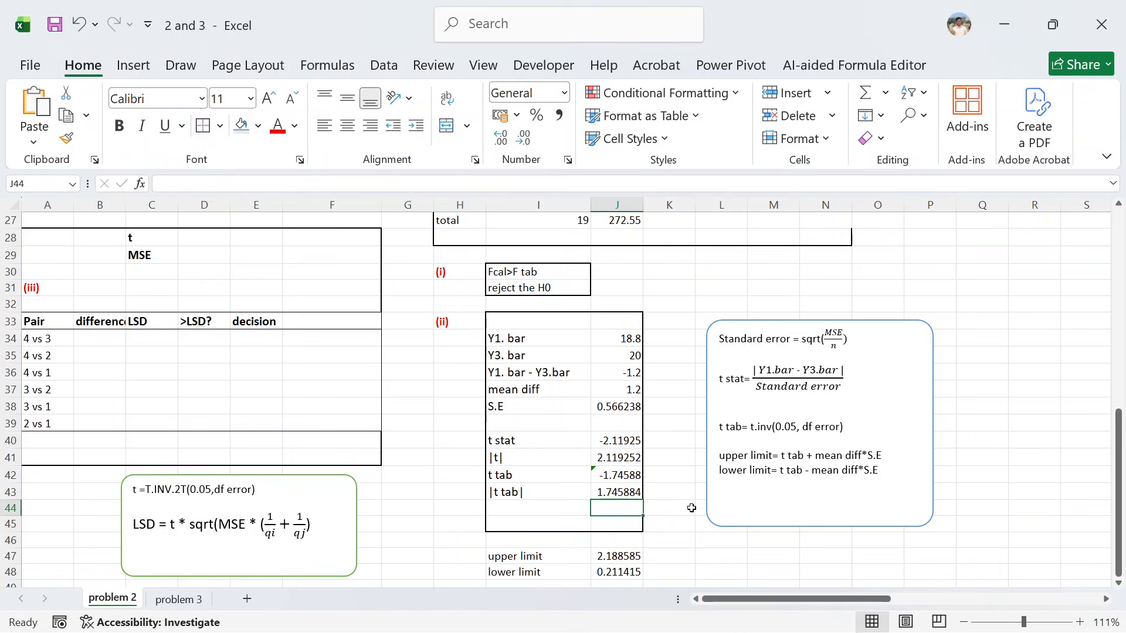
left_click(601, 458)
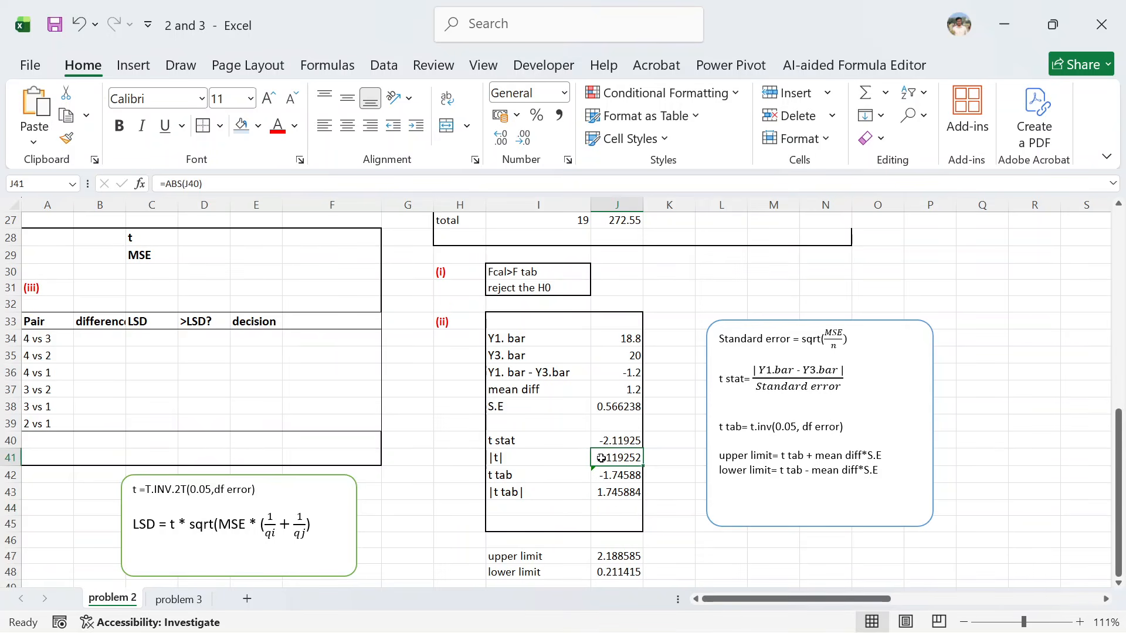
Review |t| against |t tab| in part (ii), then read the hypothesis and confidence requirements in the problem statement.
left_click(609, 495)
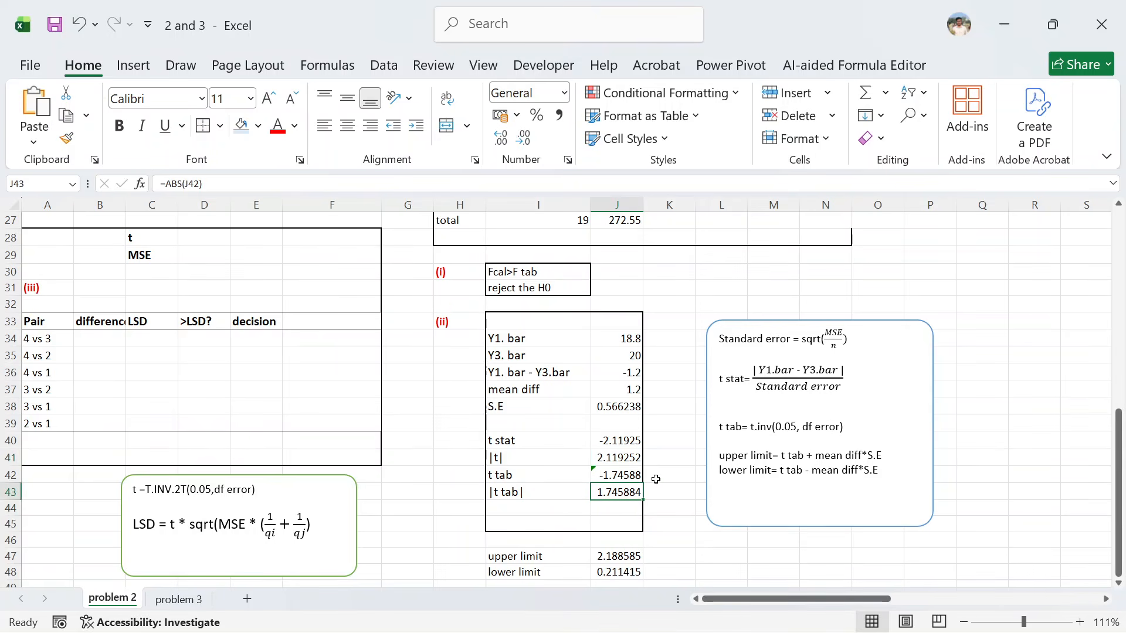
scroll(656, 479, "down", 1)
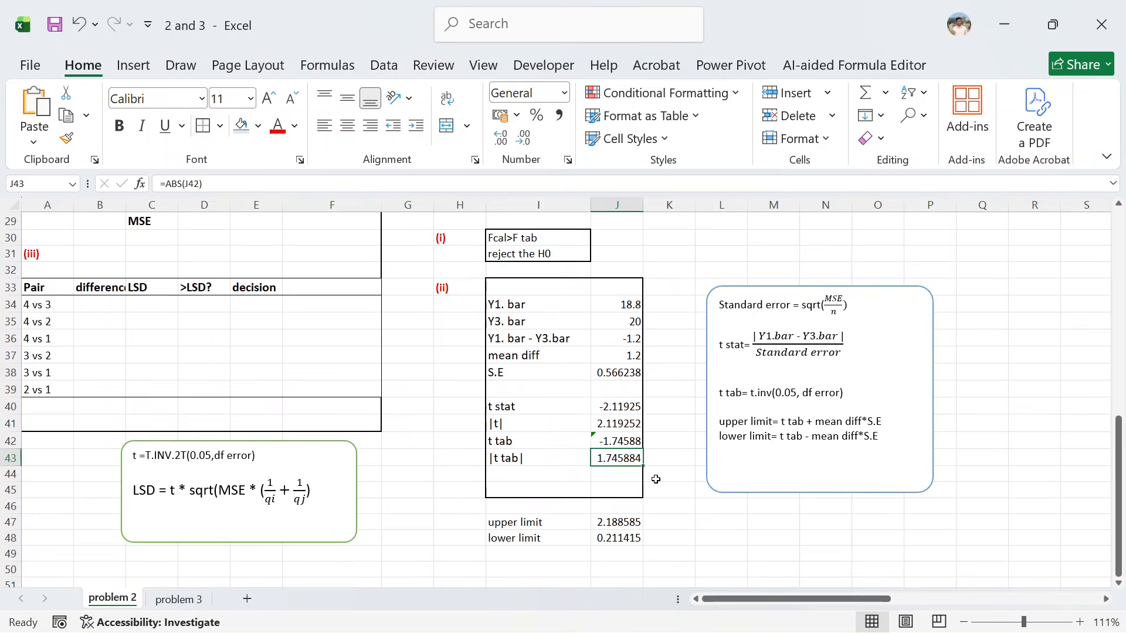
scroll(655, 479, "up", 5)
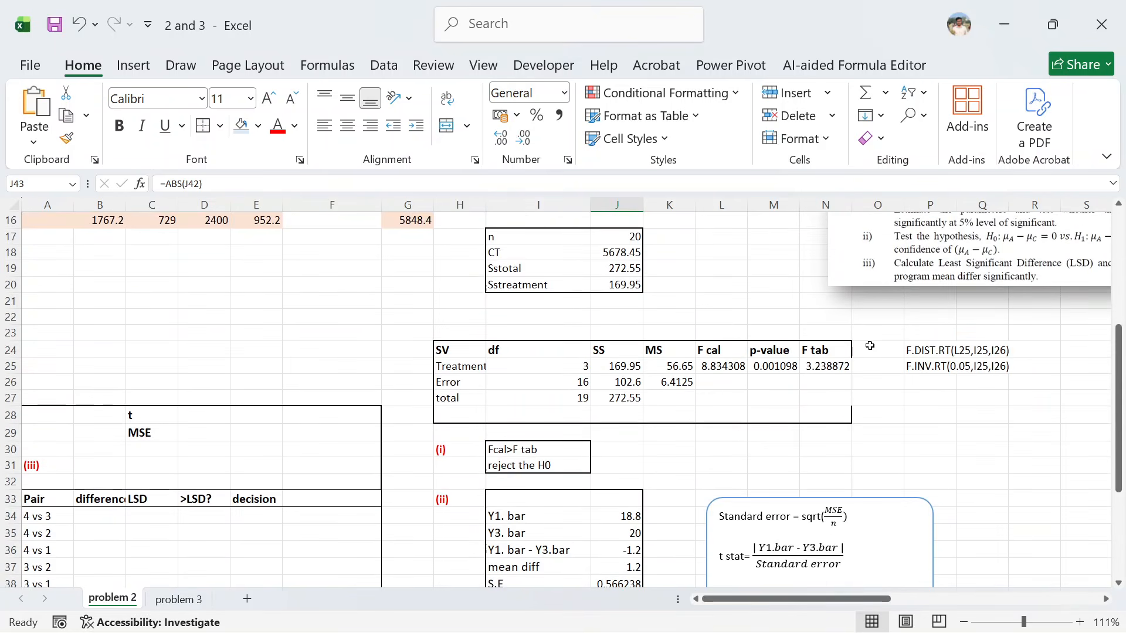
scroll(827, 365, "up", 1)
scroll(904, 281, "right", 2)
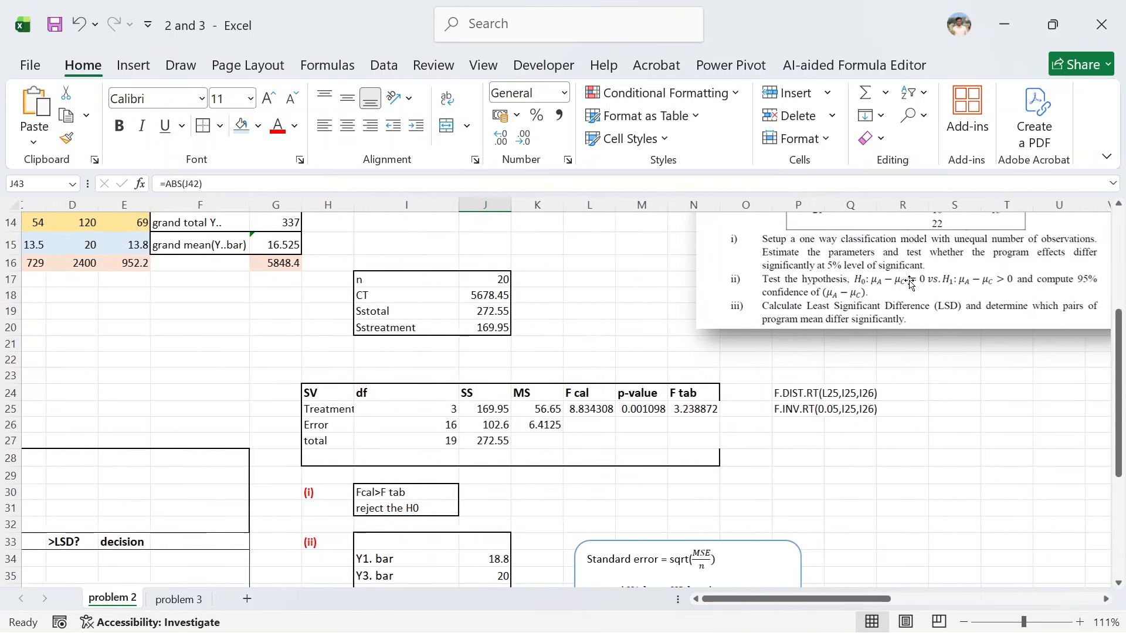
scroll(910, 283, "right", 1)
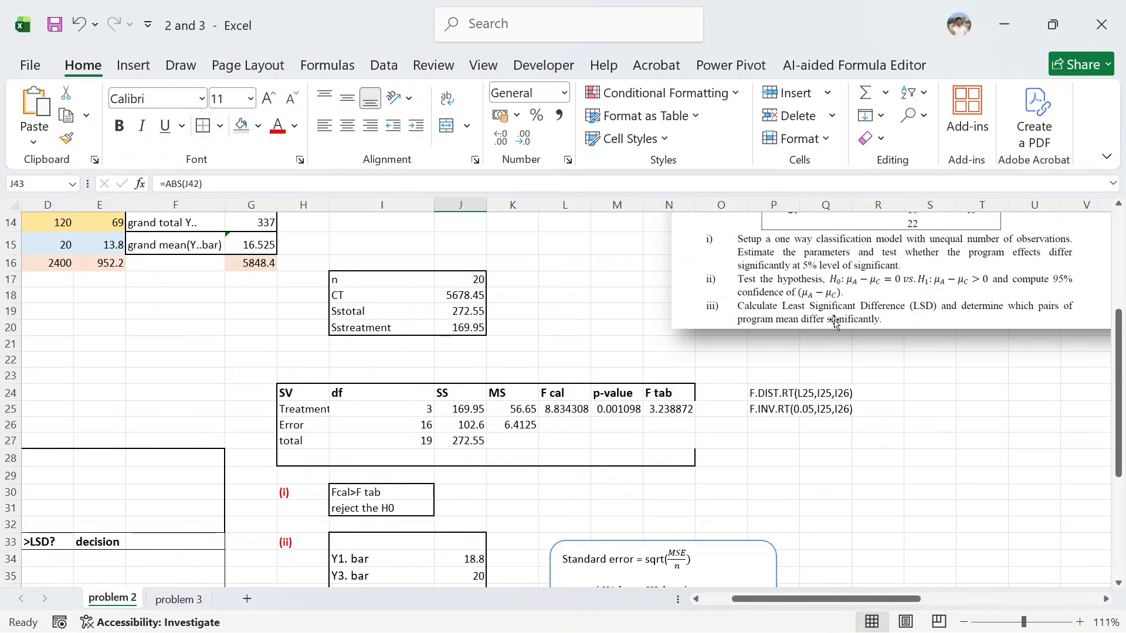
scroll(835, 322, "down", 1)
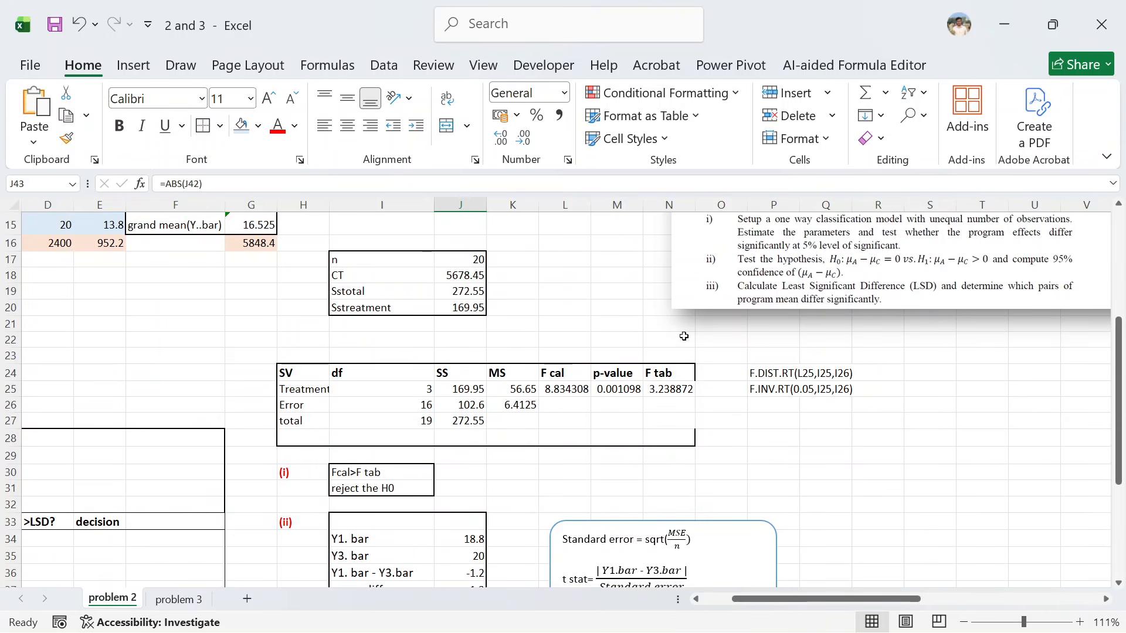
scroll(684, 336, "left", 1)
scroll(684, 337, "left", 1)
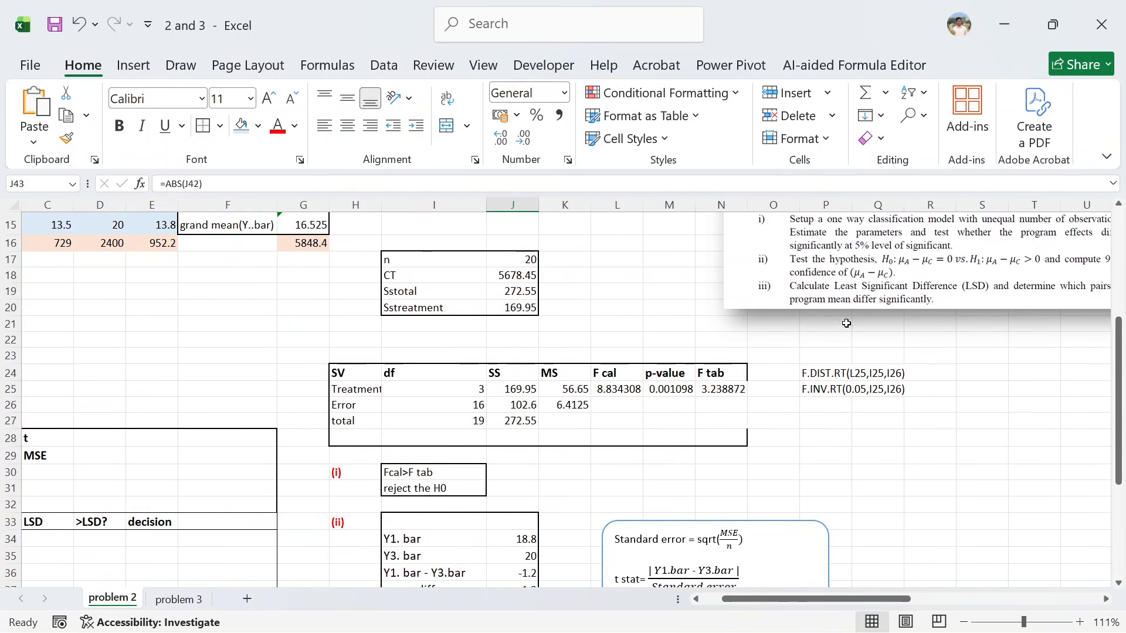
scroll(805, 330, "down", 1)
scroll(805, 330, "up", 3)
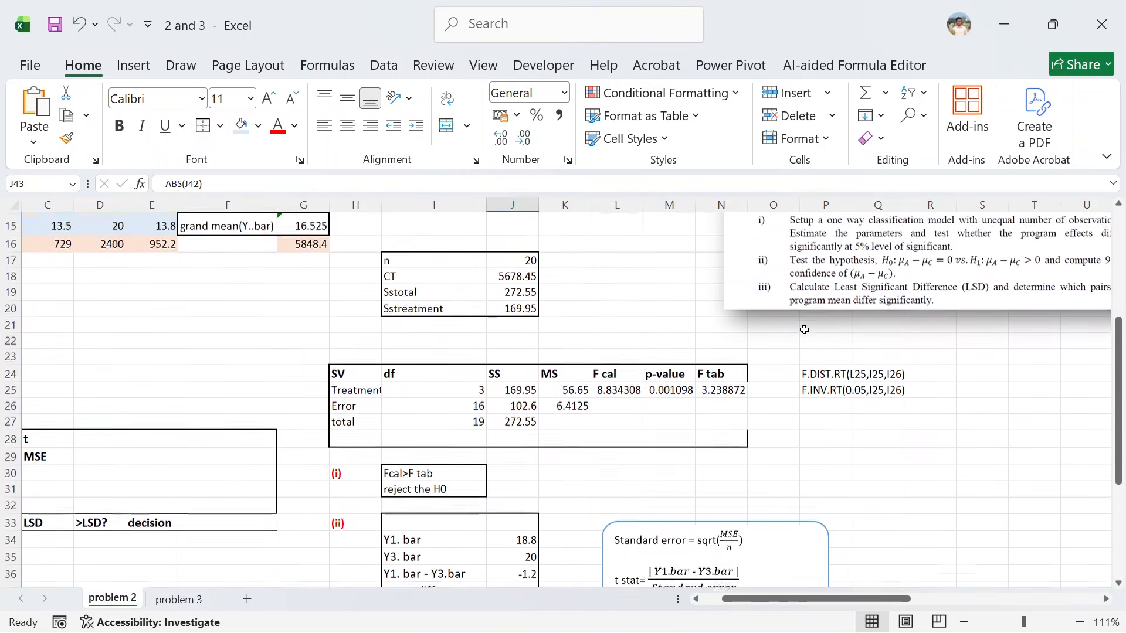
scroll(805, 330, "left", 3)
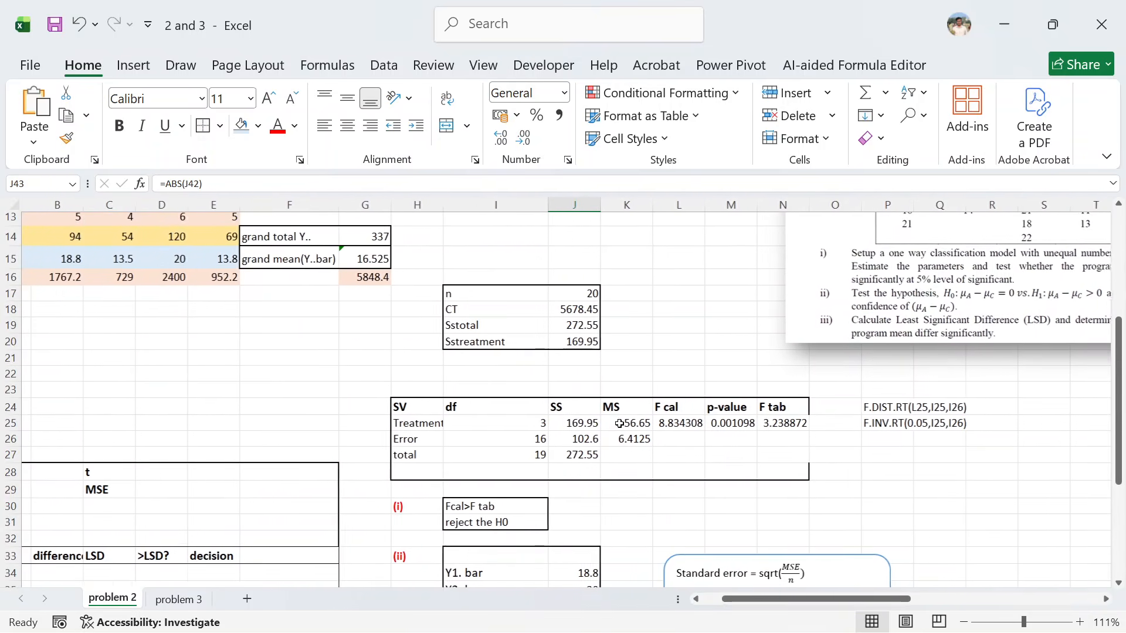
scroll(620, 423, "down", 3)
scroll(620, 424, "down", 5)
scroll(620, 423, "up", 5)
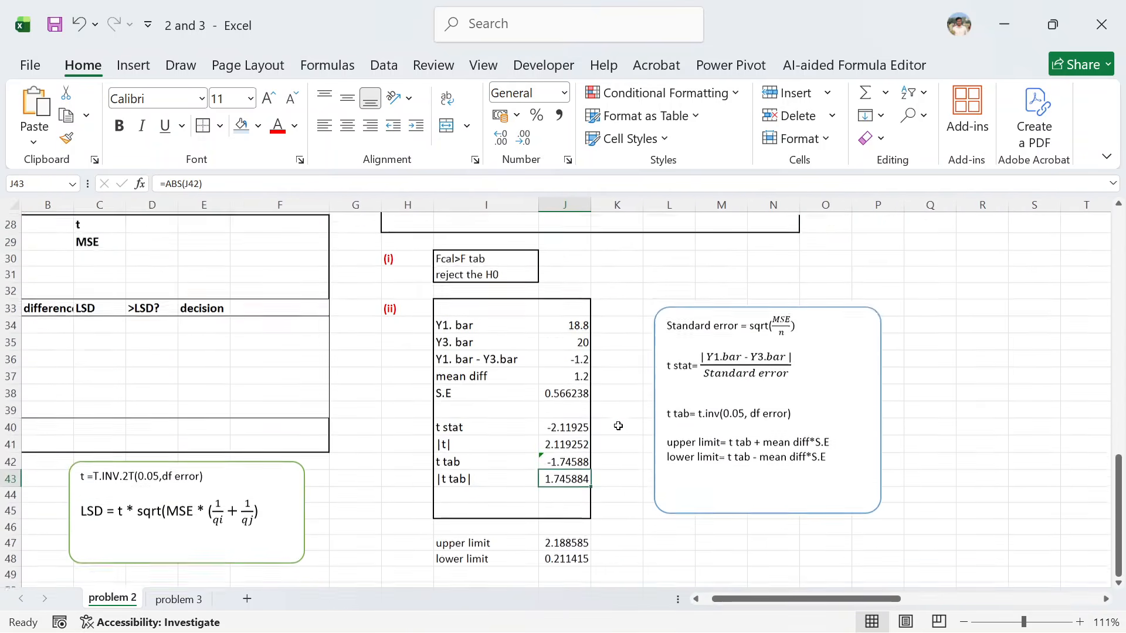
Recalculate the upper limit in J47 as t tab plus mean diff times S.E, using =J42+J37*J38.
scroll(623, 417, "down", 1)
left_click(566, 490)
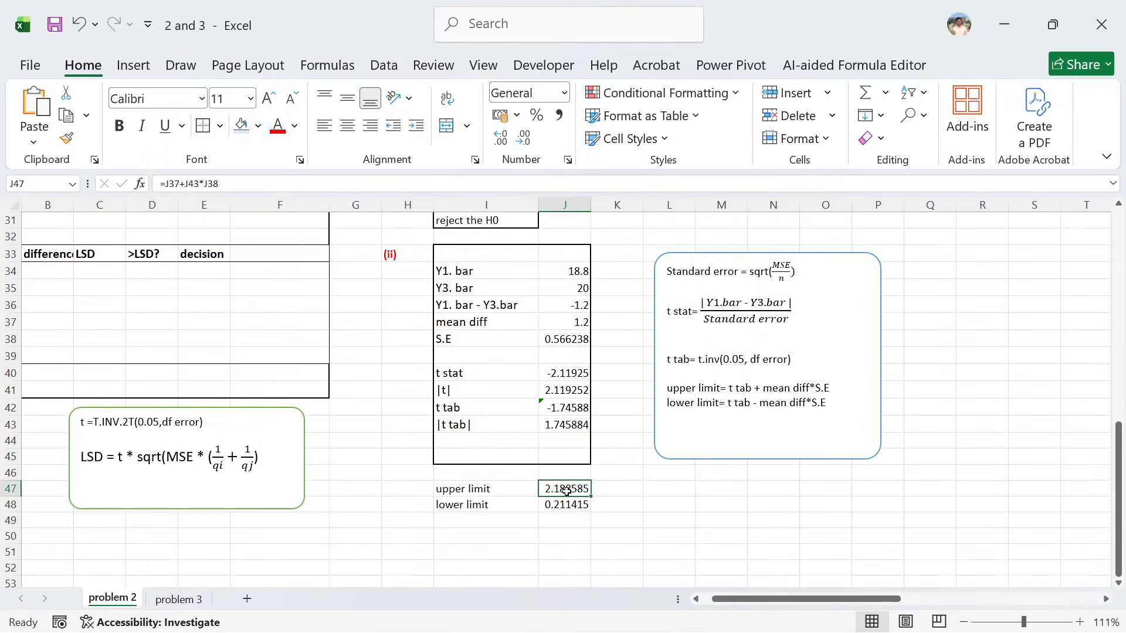
key("Delete")
type("=")
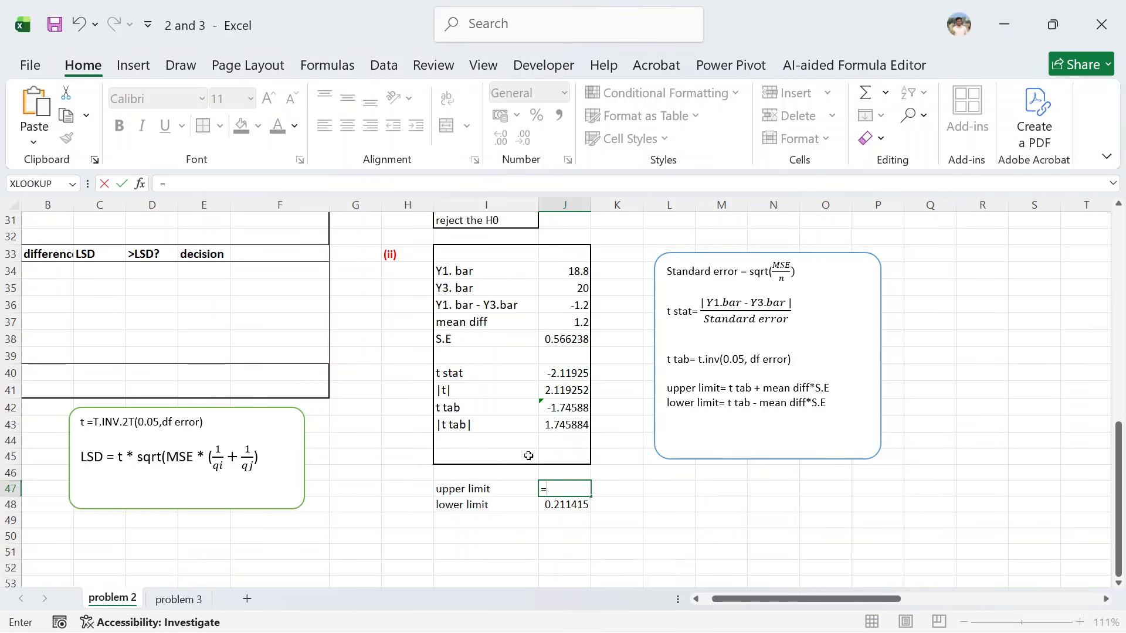
left_click(554, 408)
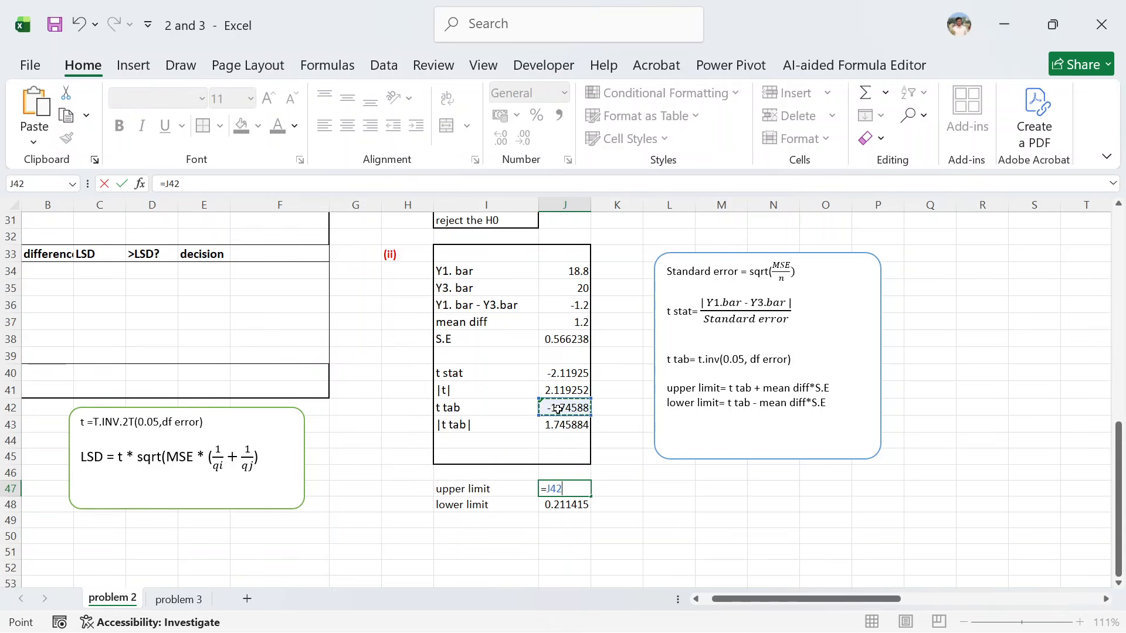
type("+")
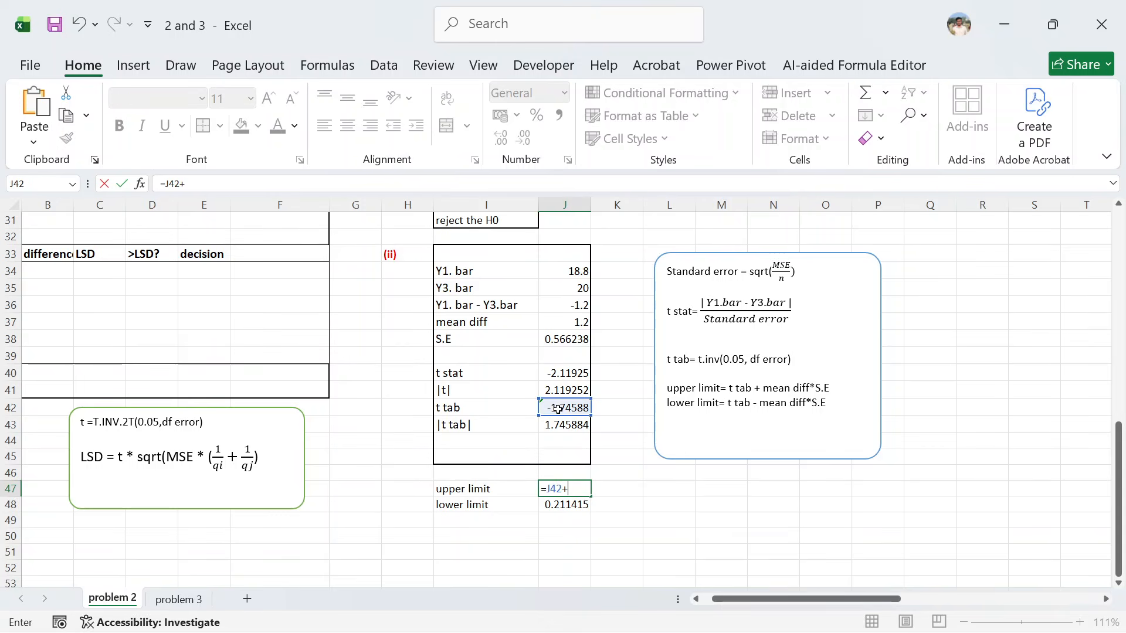
left_click(563, 322)
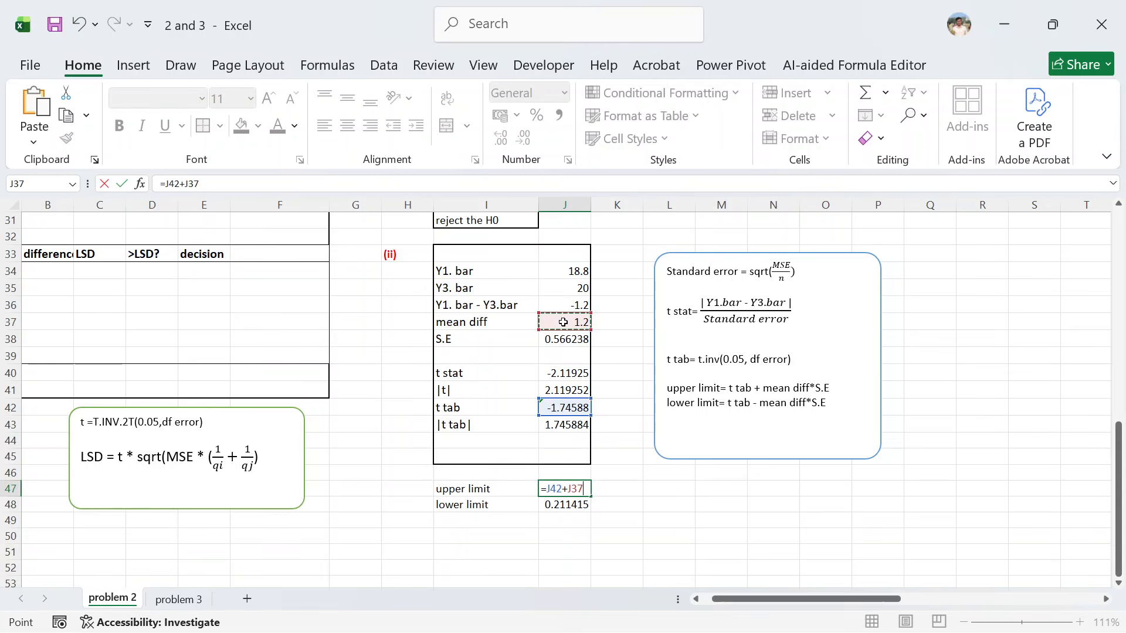
type("*")
left_click(553, 340)
key("Return")
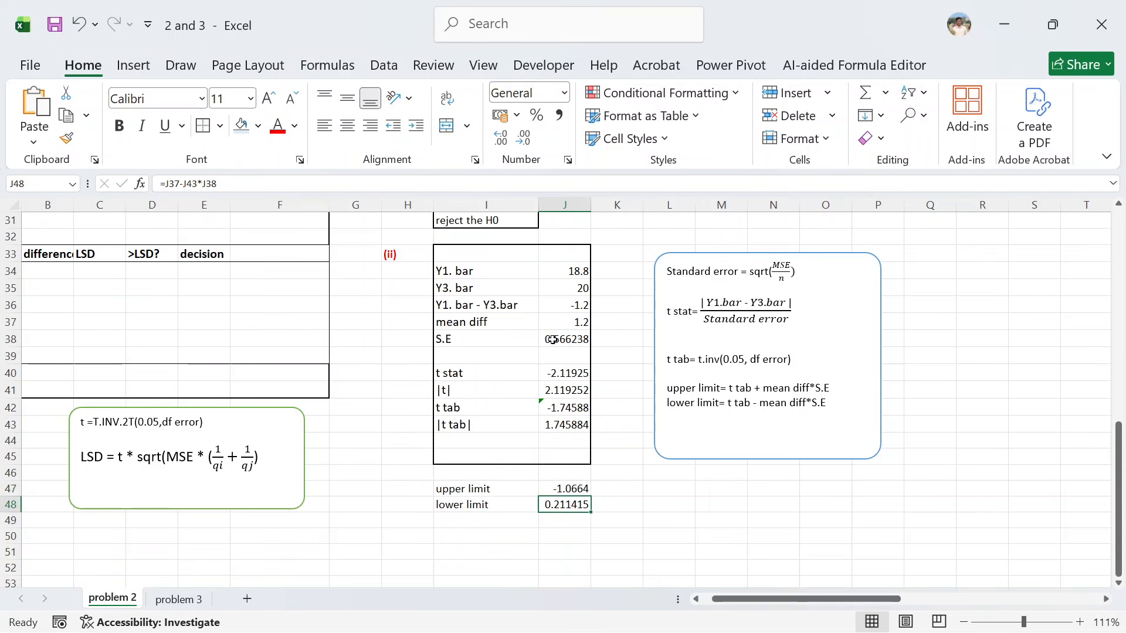
left_click(566, 492)
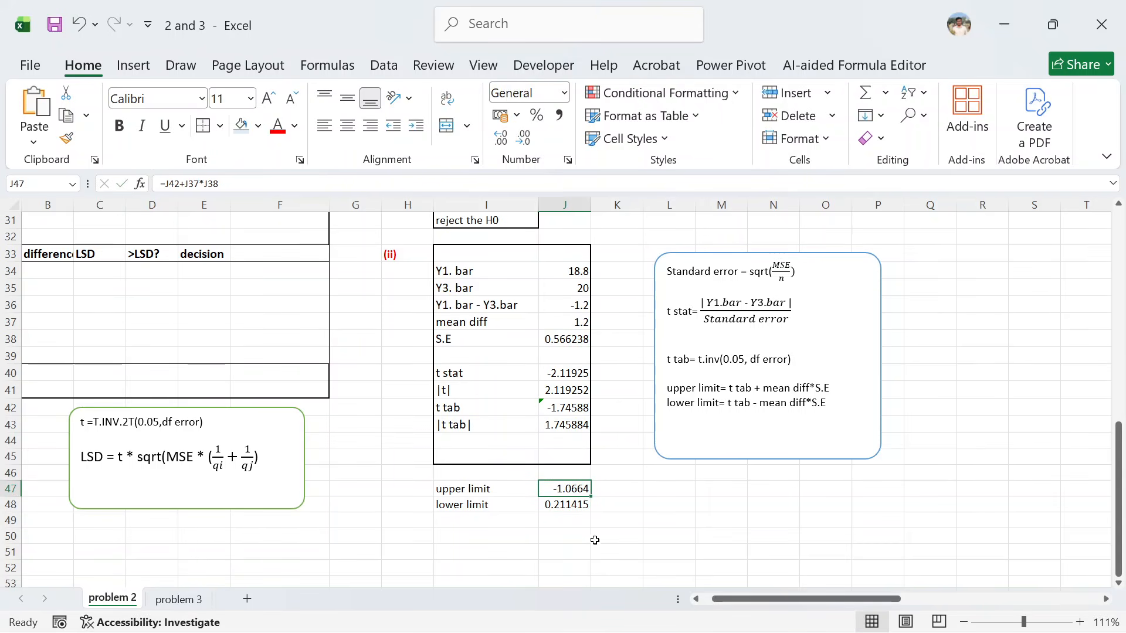
Clear the lower limit in J48 and copy the exact upper limit formula from J47 into it.
left_click(570, 508)
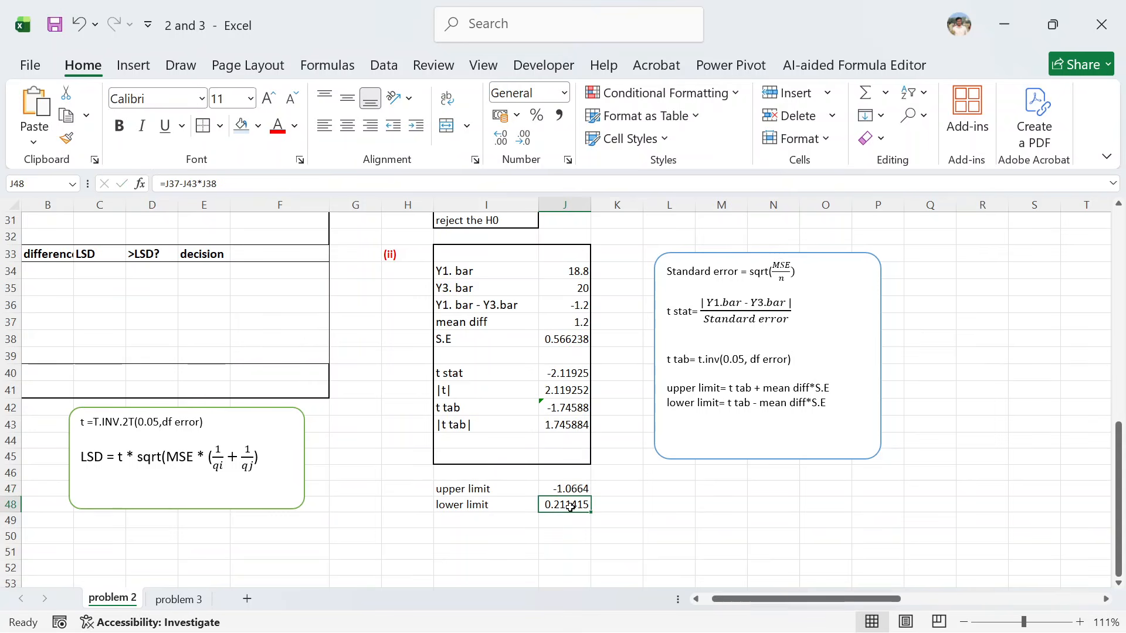
key("Delete")
left_click(567, 489)
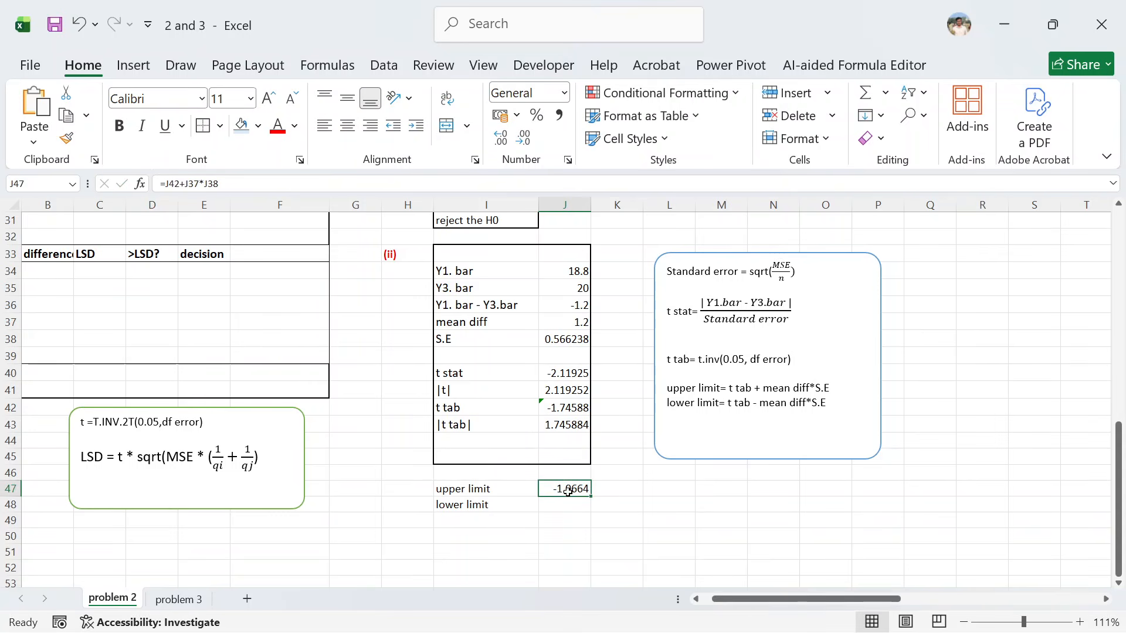
left_click_drag(226, 184, 157, 180)
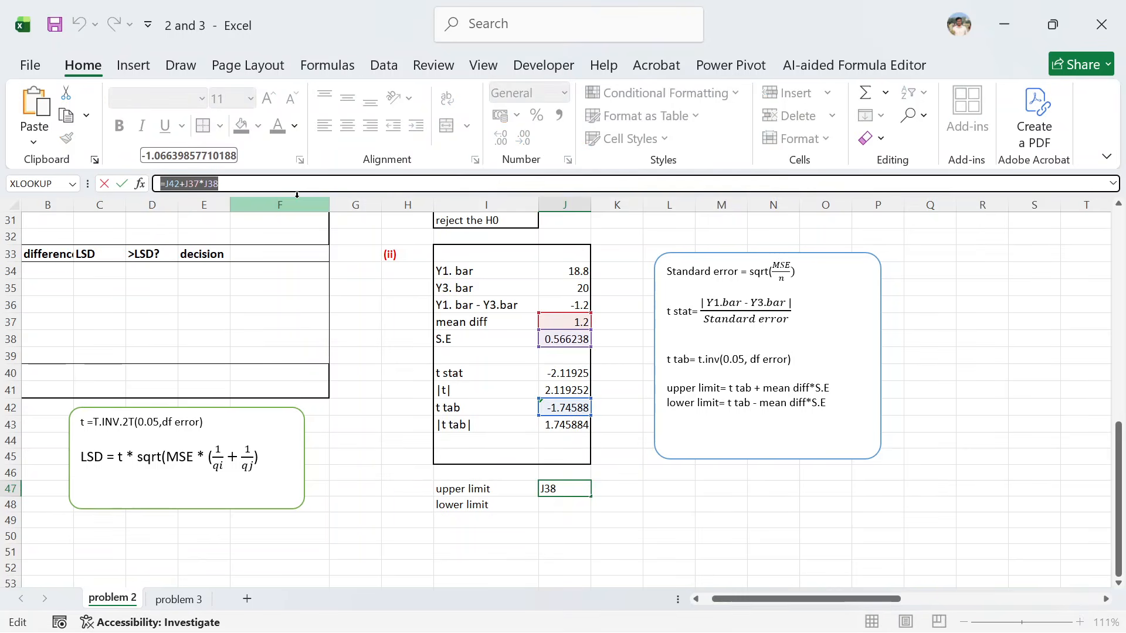
key("ctrl+Return")
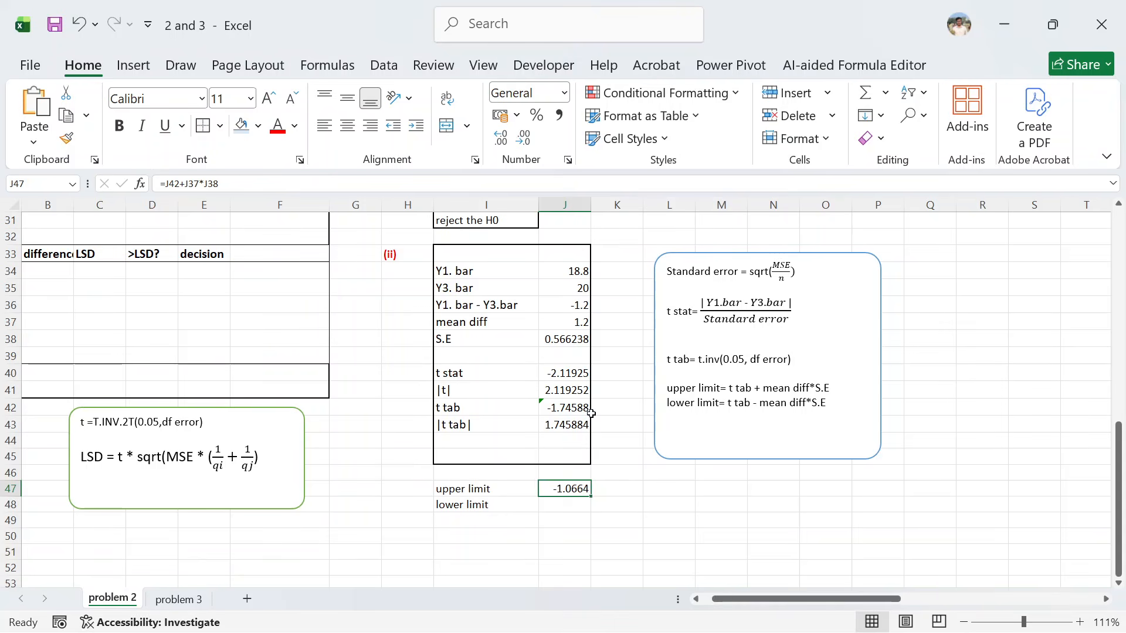
left_click(573, 507)
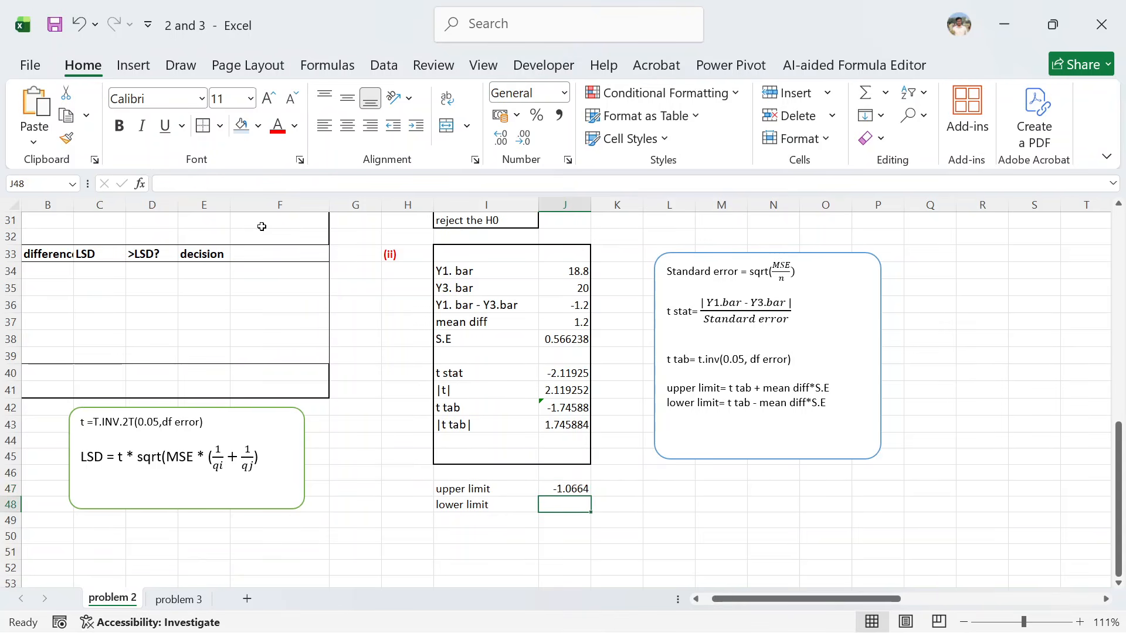
key("ctrl+v")
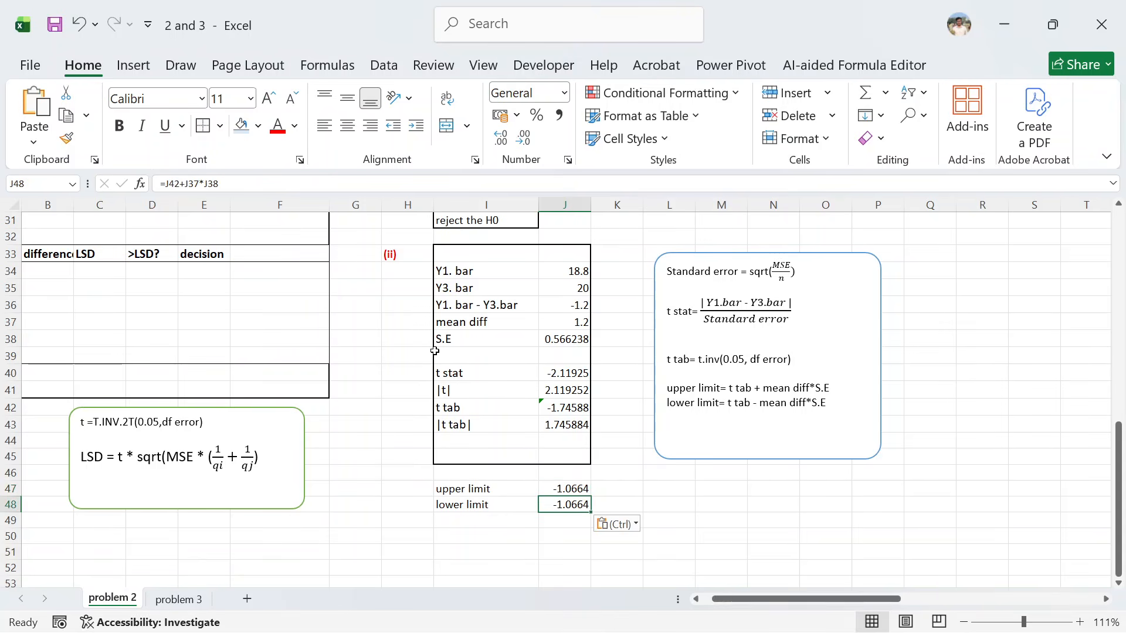
Change the plus to a minus in the lower limit formula in J48, making it =J42-J37*J38.
left_click(184, 184)
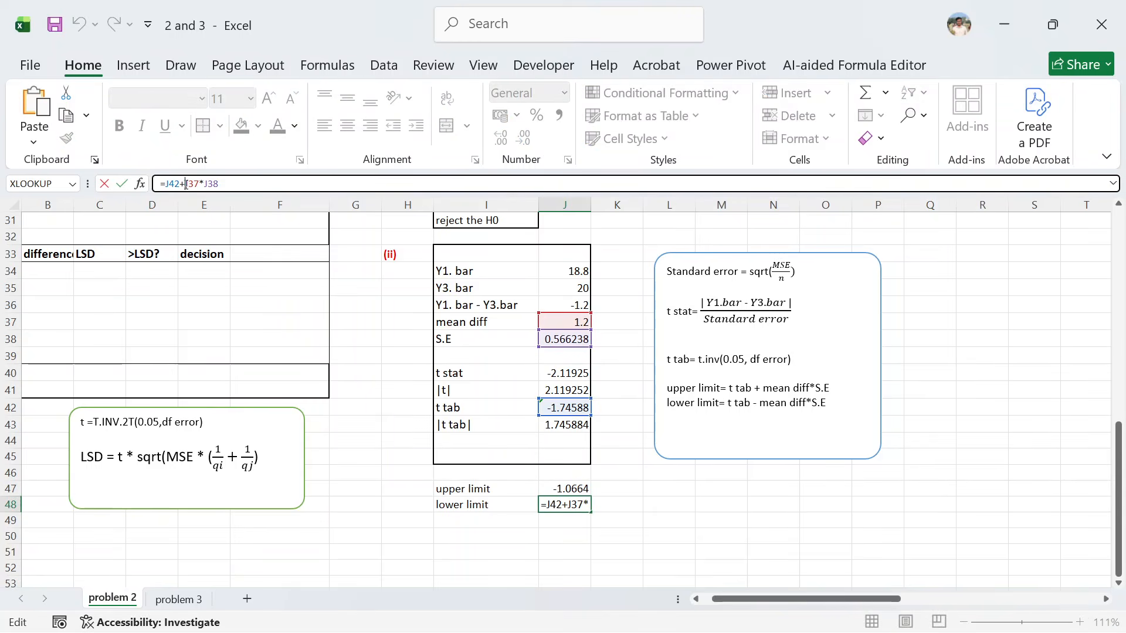
key("BackSpace")
type("-")
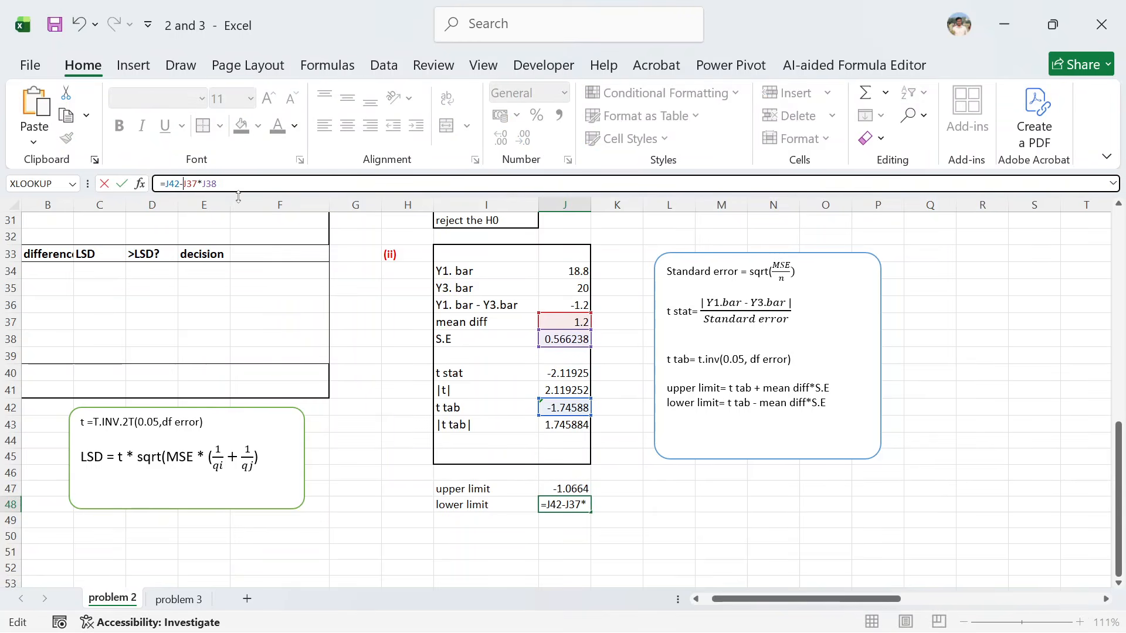
key("Return")
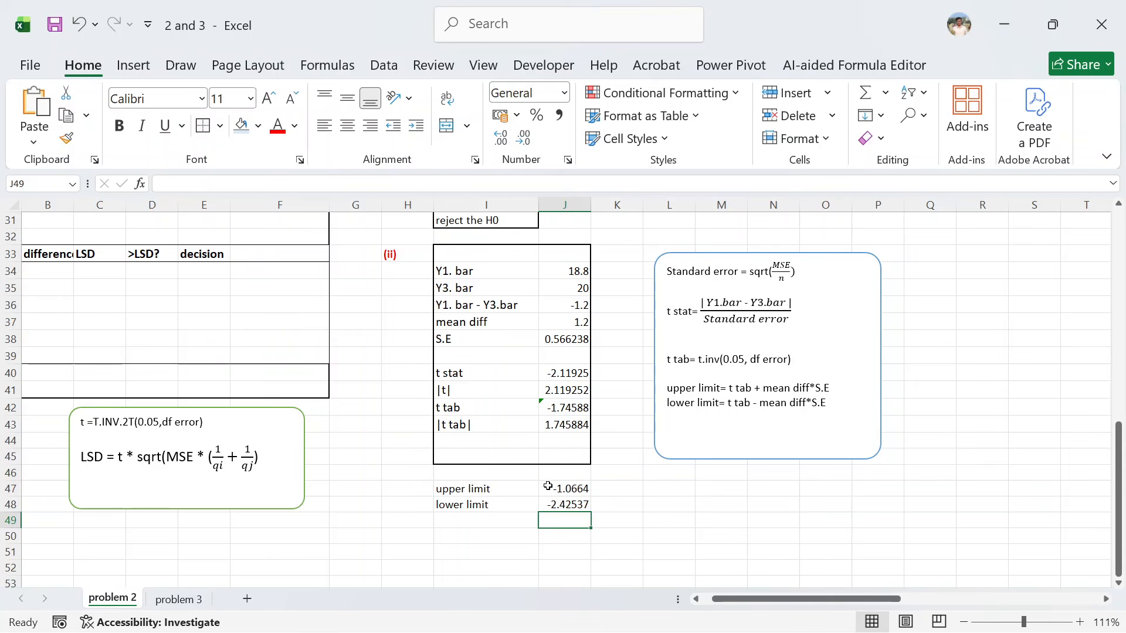
Review the part (ii) test values and both limits, then check the remaining LSD task in the problem statement.
scroll(548, 486, "down", 1)
scroll(548, 486, "left", 1)
scroll(548, 486, "up", 1)
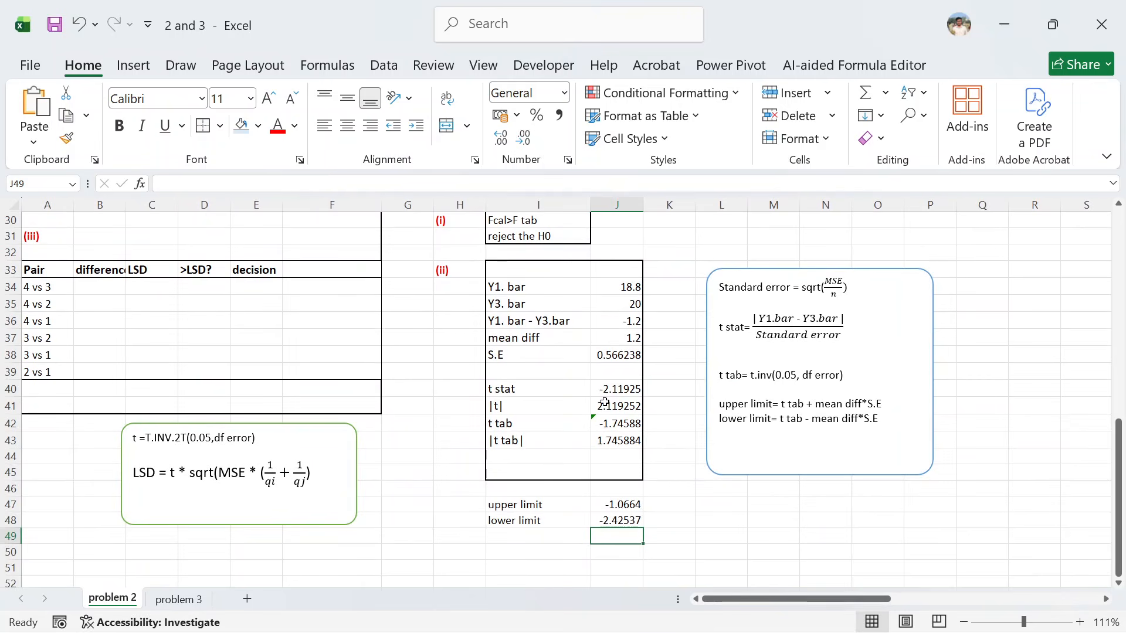
scroll(698, 498, "up", 2)
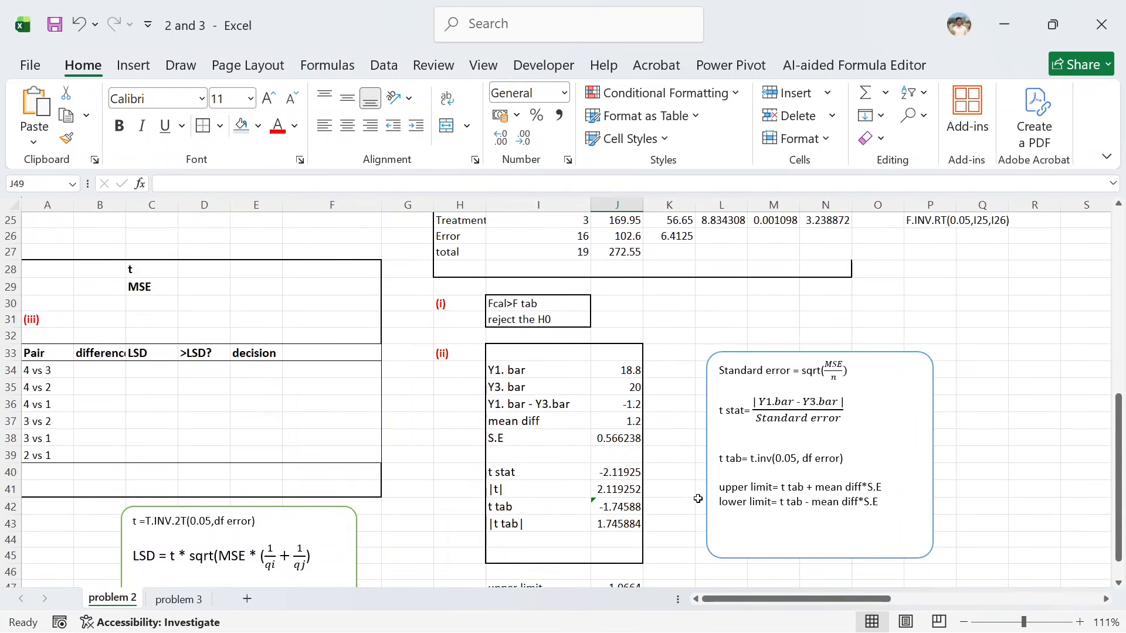
scroll(622, 495, "down", 2)
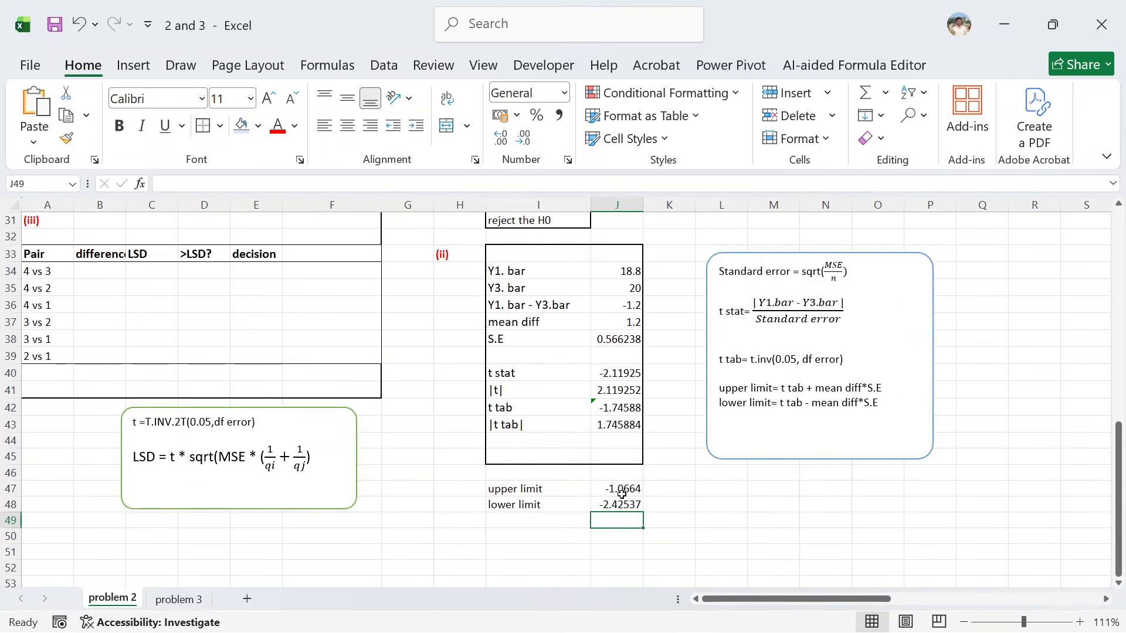
scroll(622, 494, "up", 4)
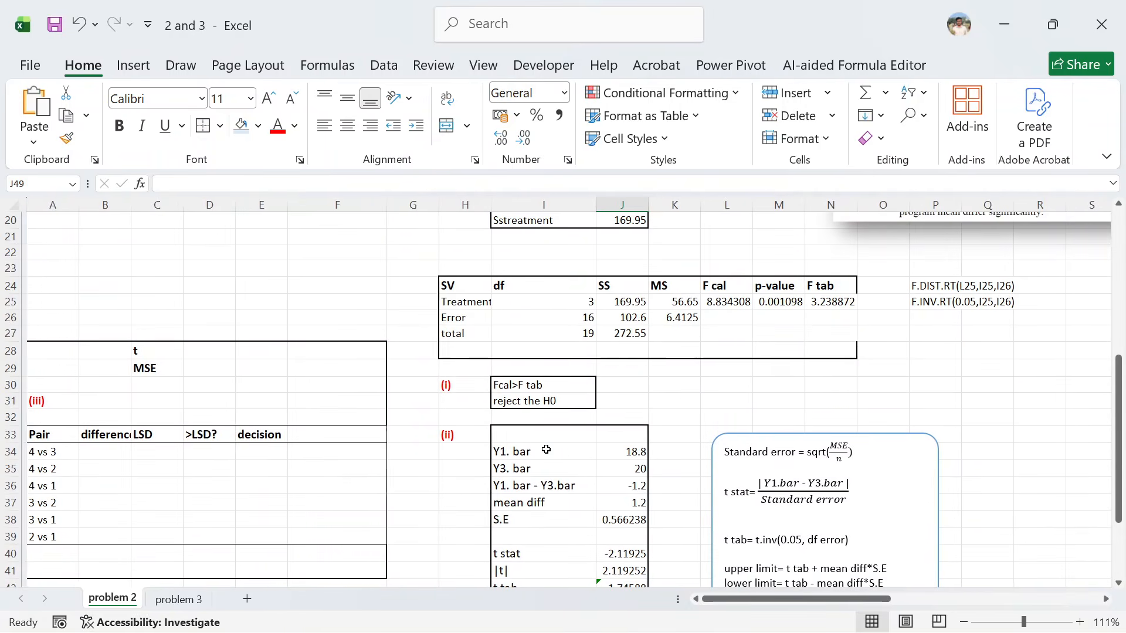
scroll(546, 449, "up", 4)
scroll(546, 450, "right", 4)
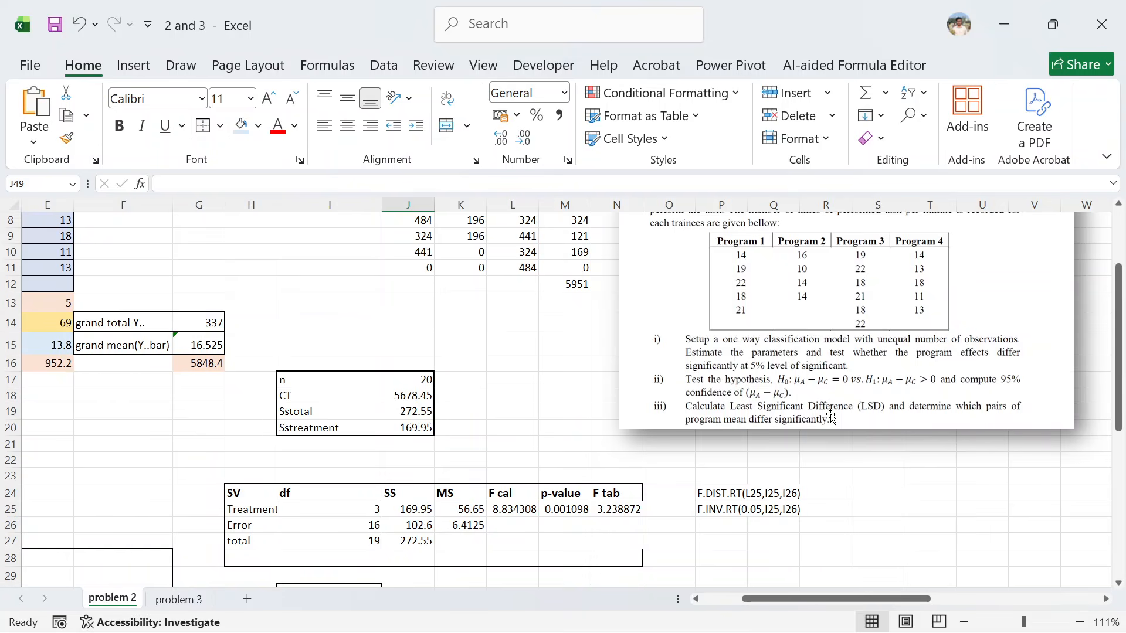
scroll(831, 417, "right", 1)
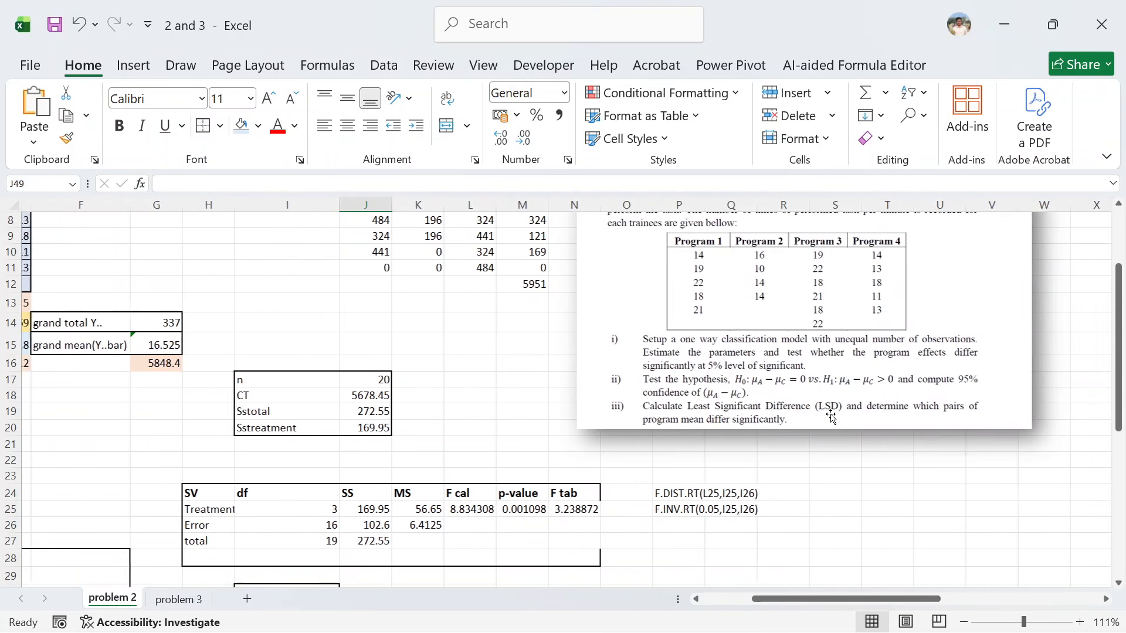
scroll(832, 416, "left", 2)
scroll(887, 443, "down", 1)
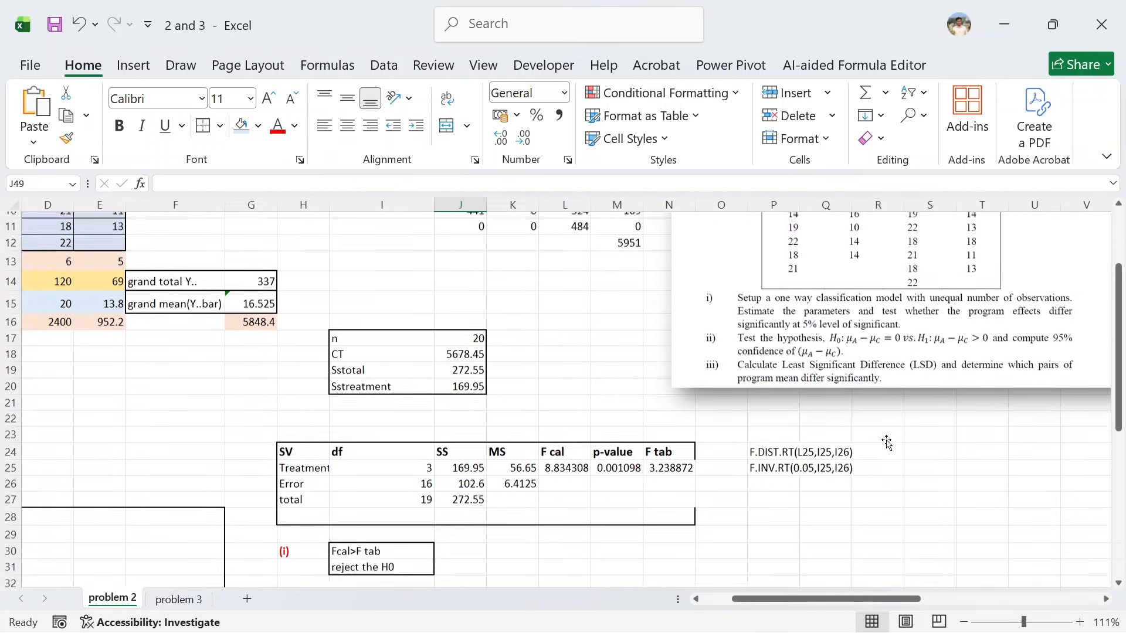
scroll(887, 442, "down", 1)
key("alt+Tab")
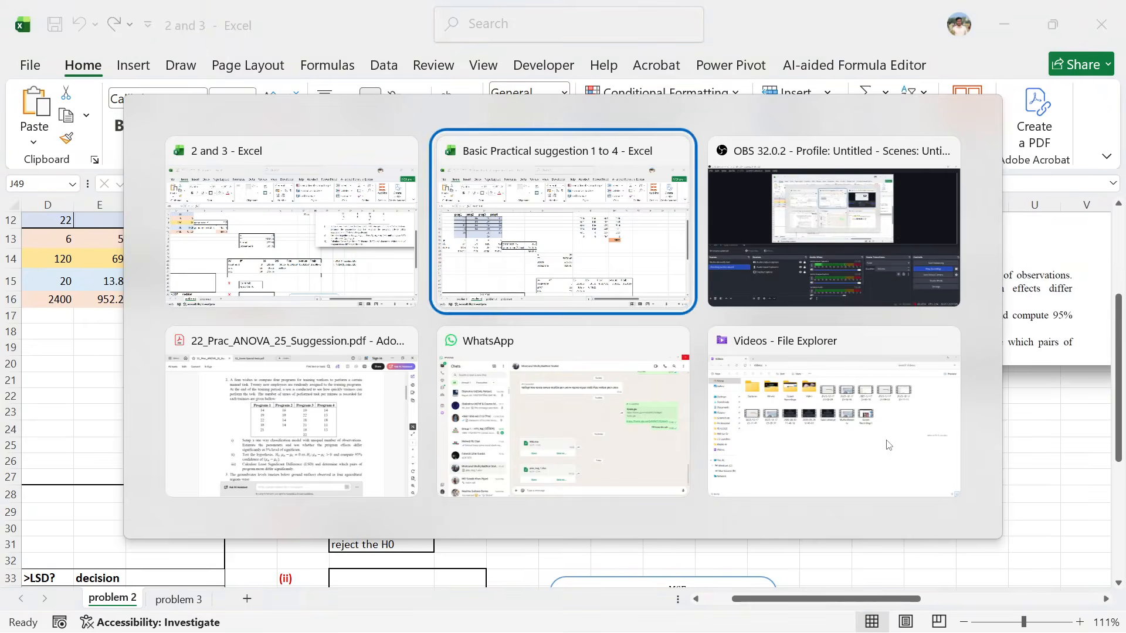
key("alt+Tab")
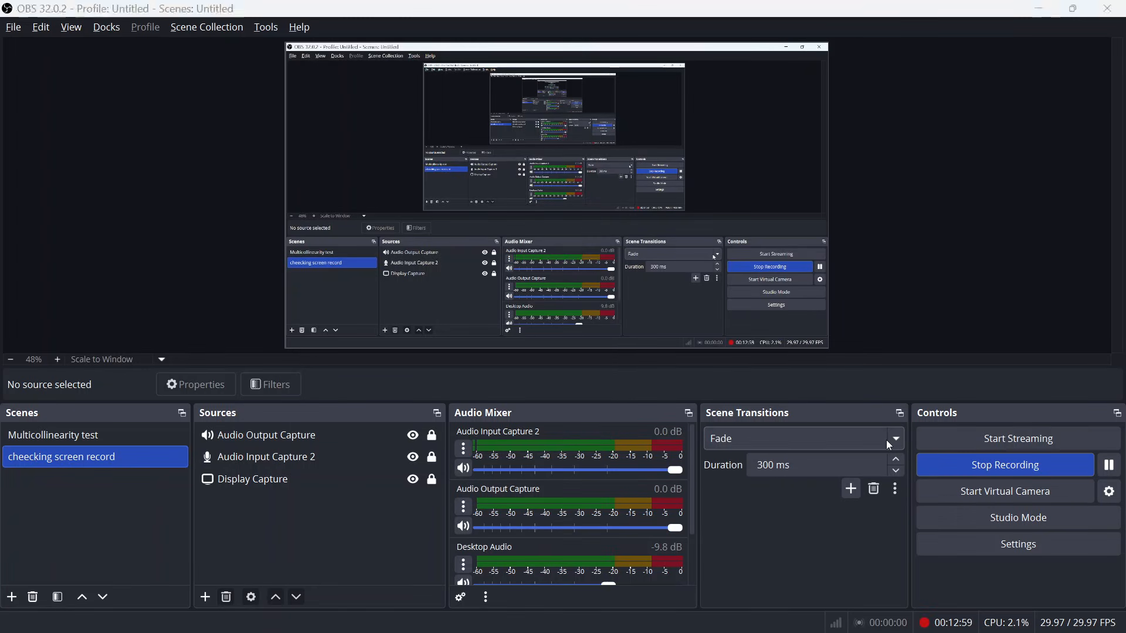
Switch back to the Excel workbook and examine the part (iii) pair comparison table and the formula notes for t and LSD.
key("alt+Tab")
scroll(707, 434, "down", 1)
scroll(707, 435, "left", 3)
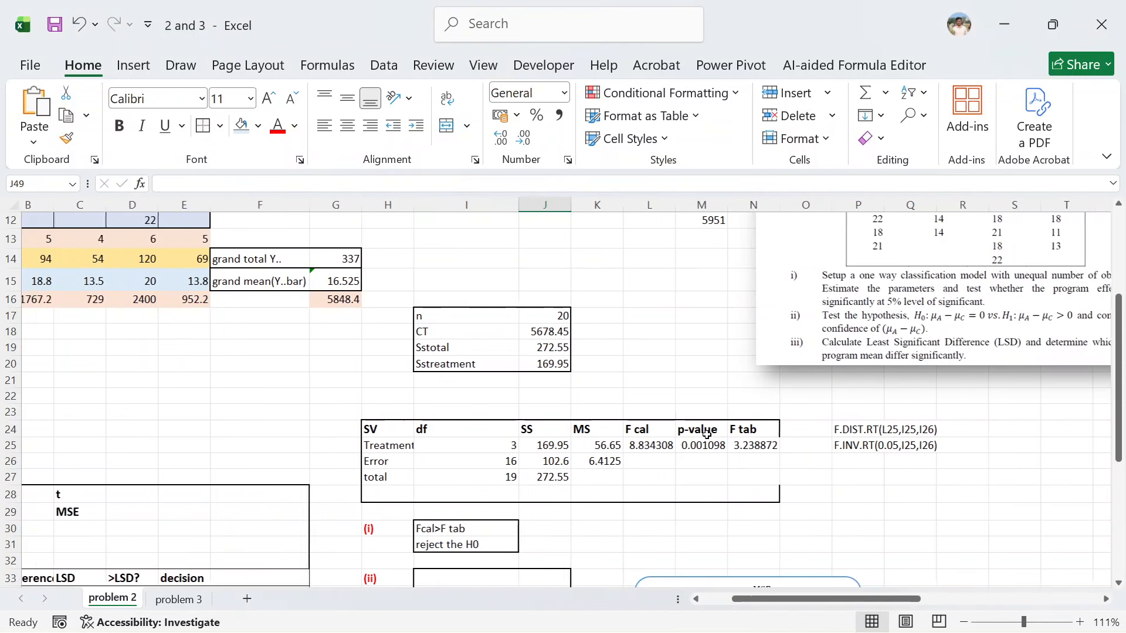
scroll(558, 421, "down", 1)
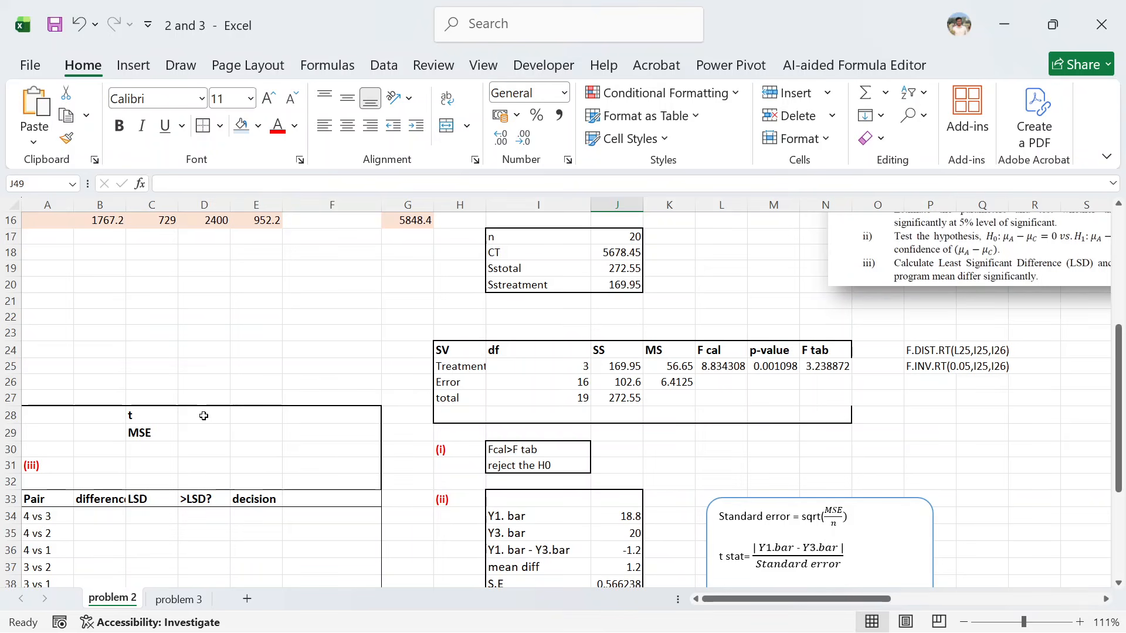
scroll(204, 416, "down", 2)
scroll(203, 416, "down", 2)
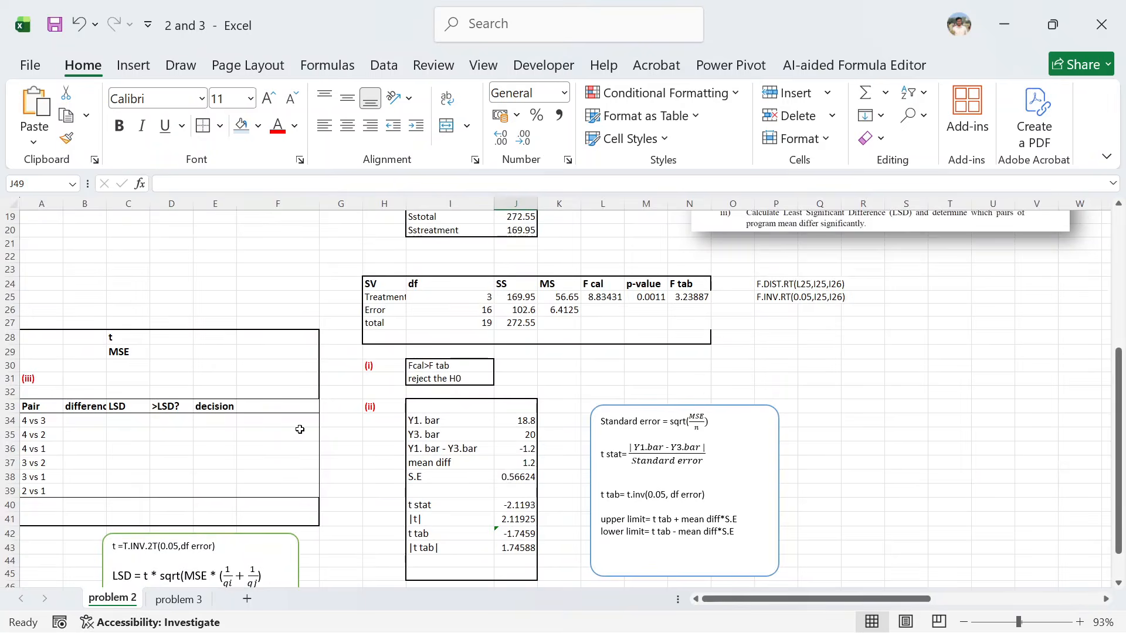
scroll(299, 428, "down", 1)
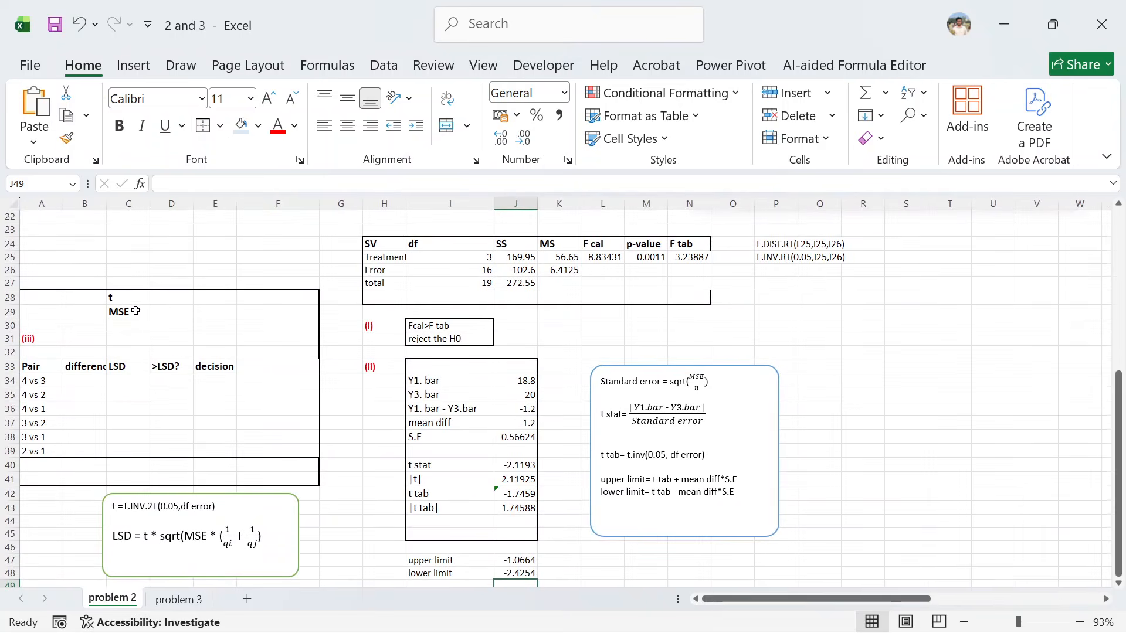
scroll(129, 501, "down", 1)
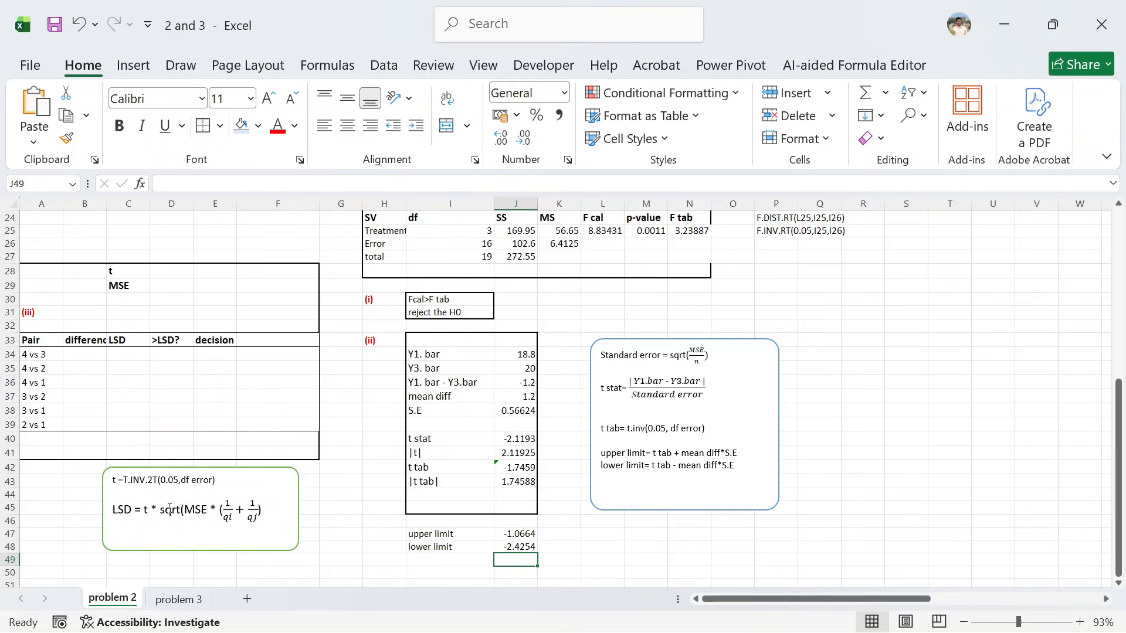
scroll(259, 488, "up", 2)
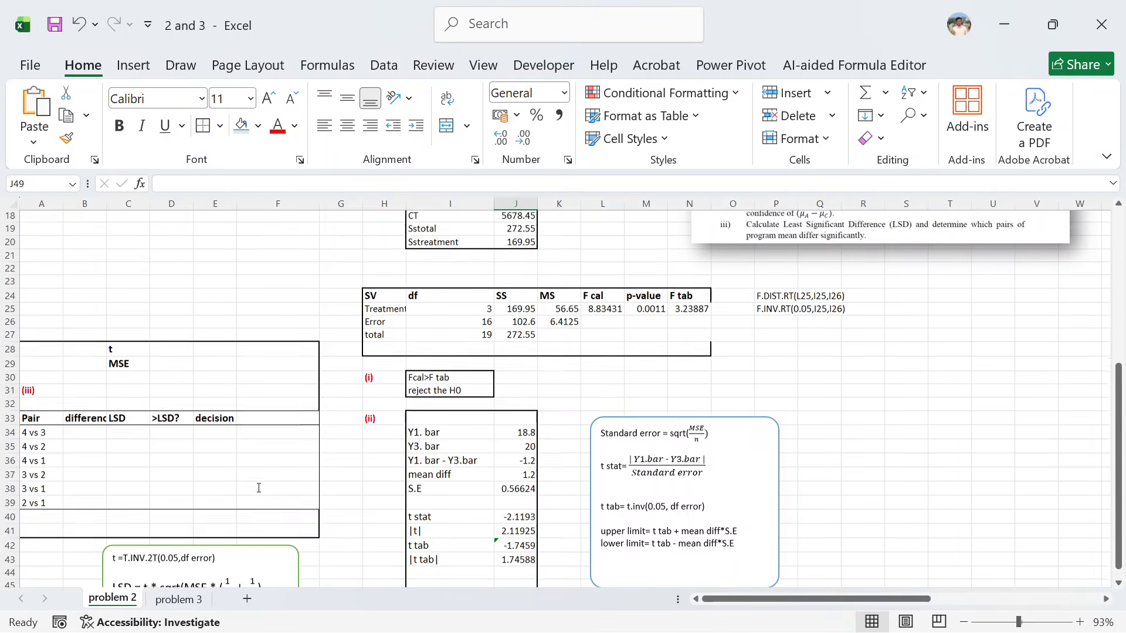
scroll(75, 420, "right", 1)
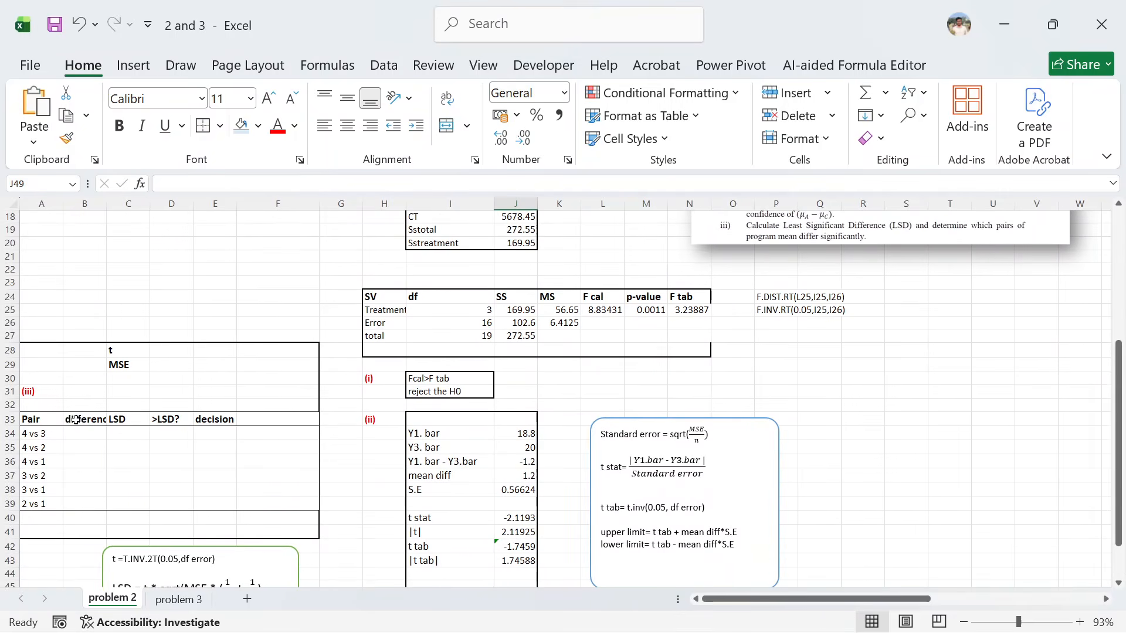
Begin the formula for the part (iii) t value in D28, beside the t label.
left_click(155, 350)
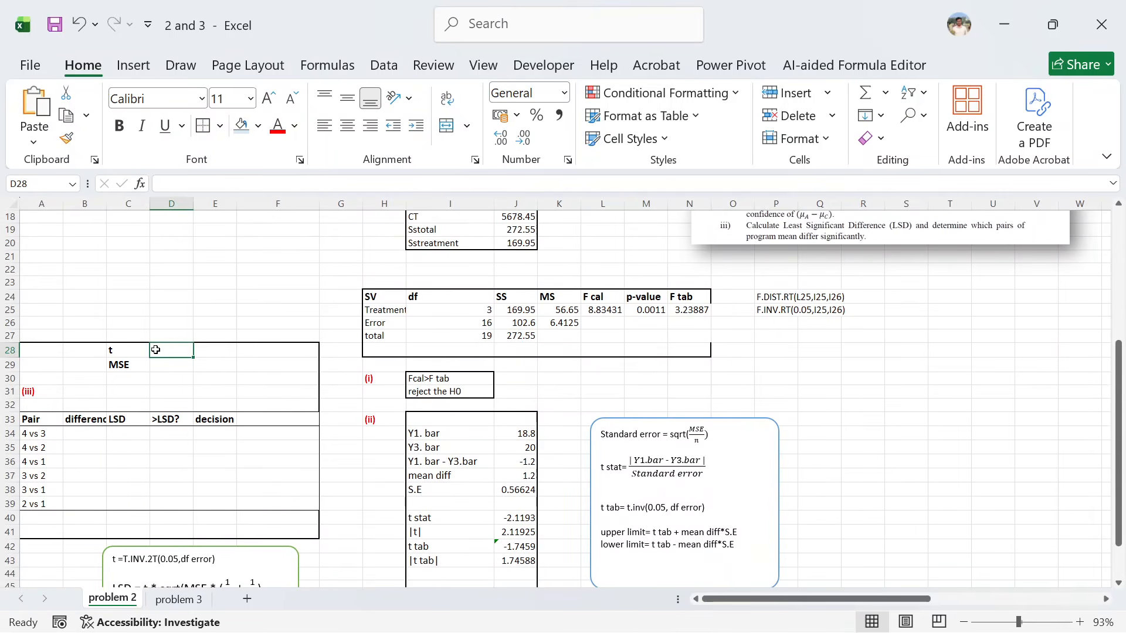
type("=")
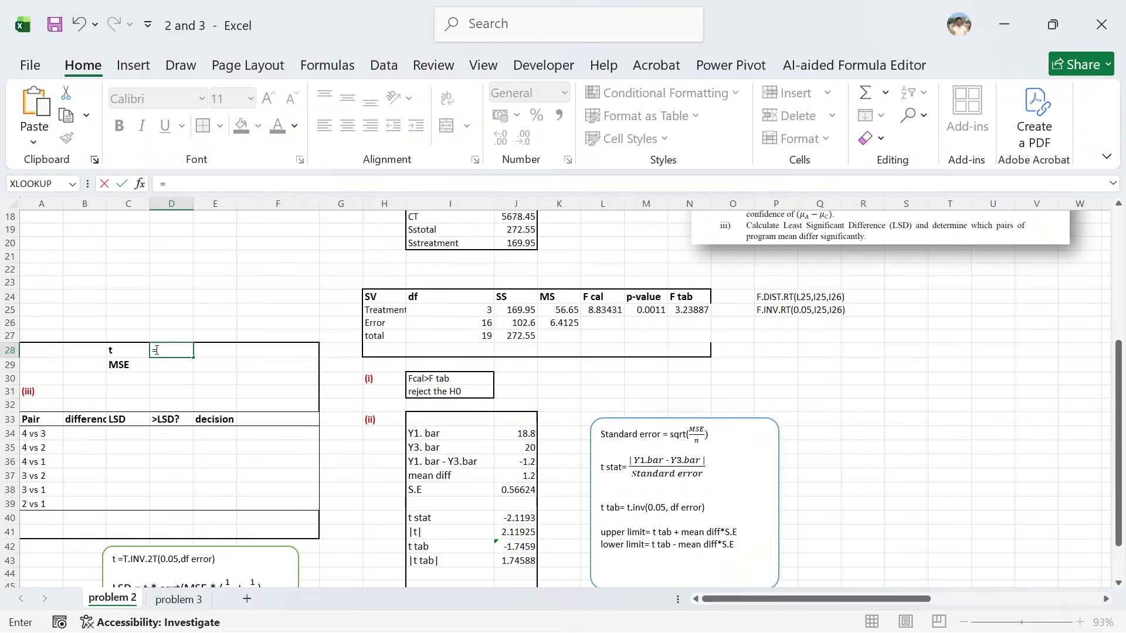
Calculate the critical t value in D28 with =T.INV.2T(0.05,I26), using the error degrees of freedom.
type("t.in")
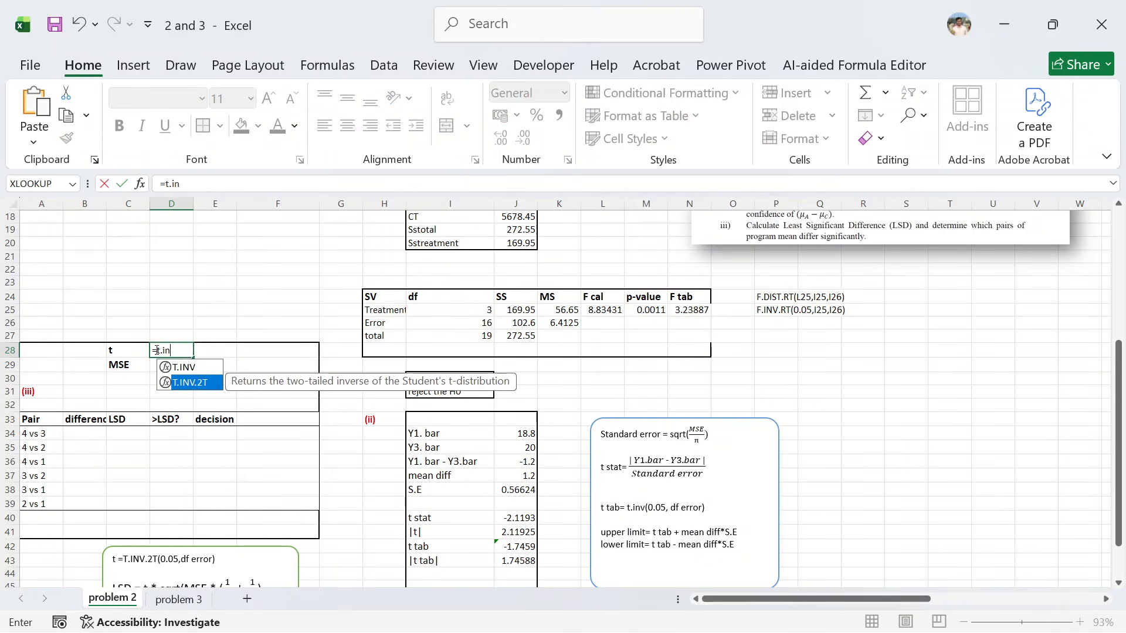
key("Tab")
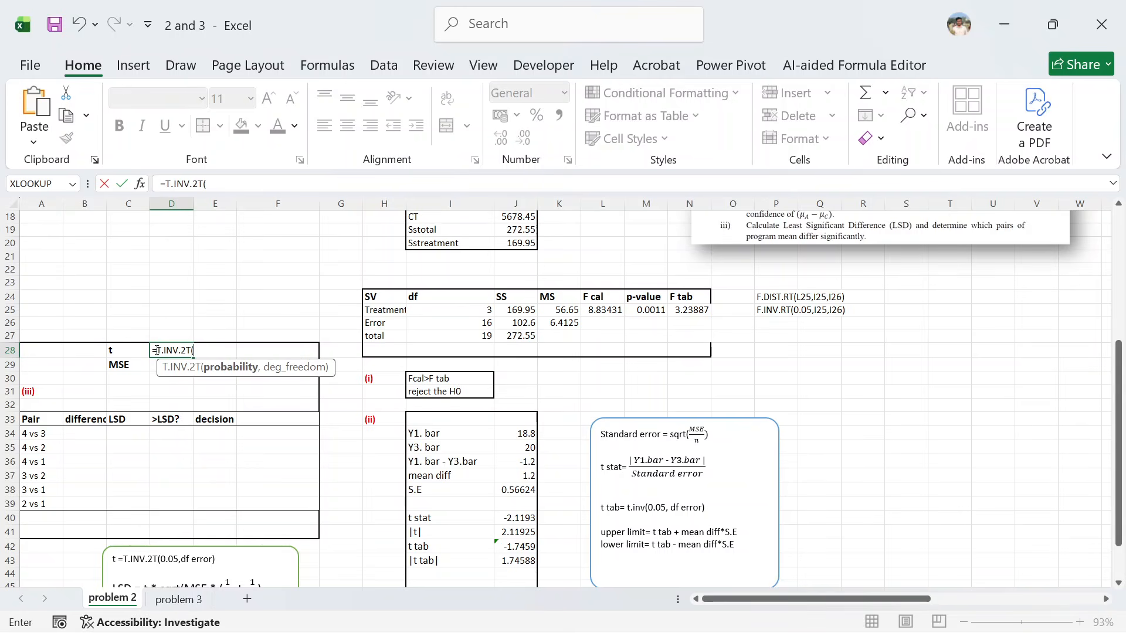
type("0.05,")
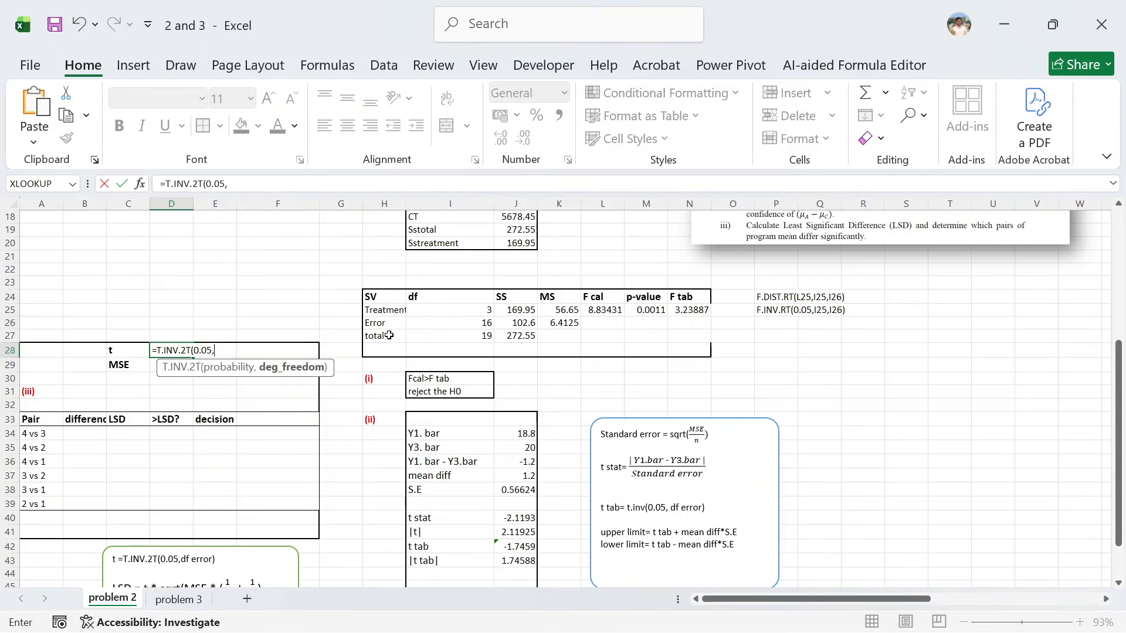
scroll(390, 338, "up", 1)
left_click(459, 339)
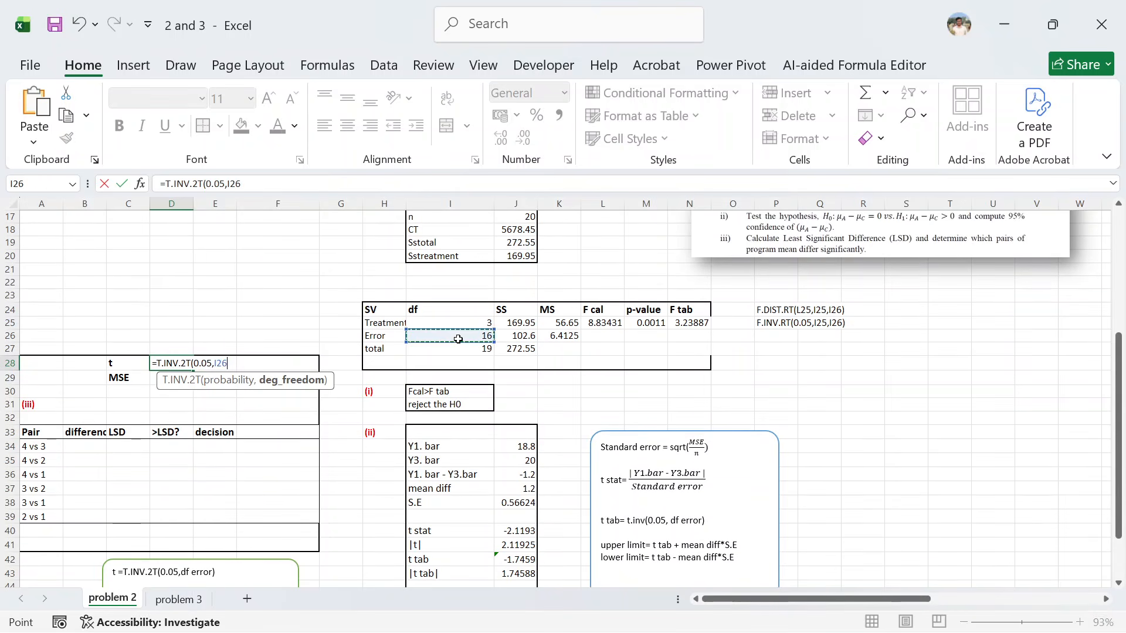
type(")")
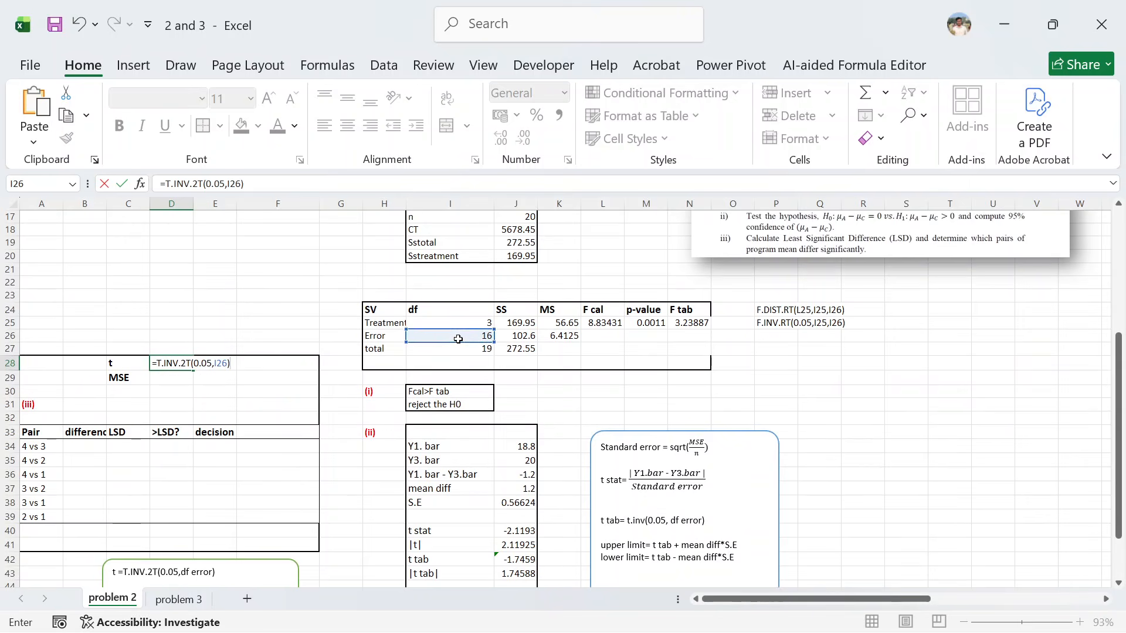
key("Return")
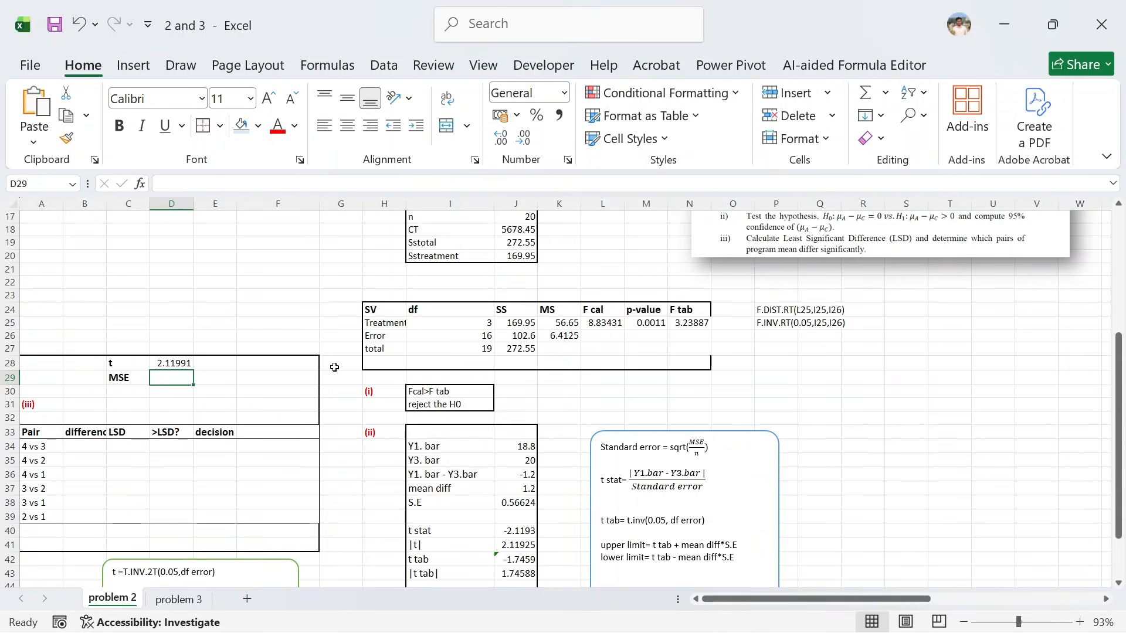
left_click(167, 363)
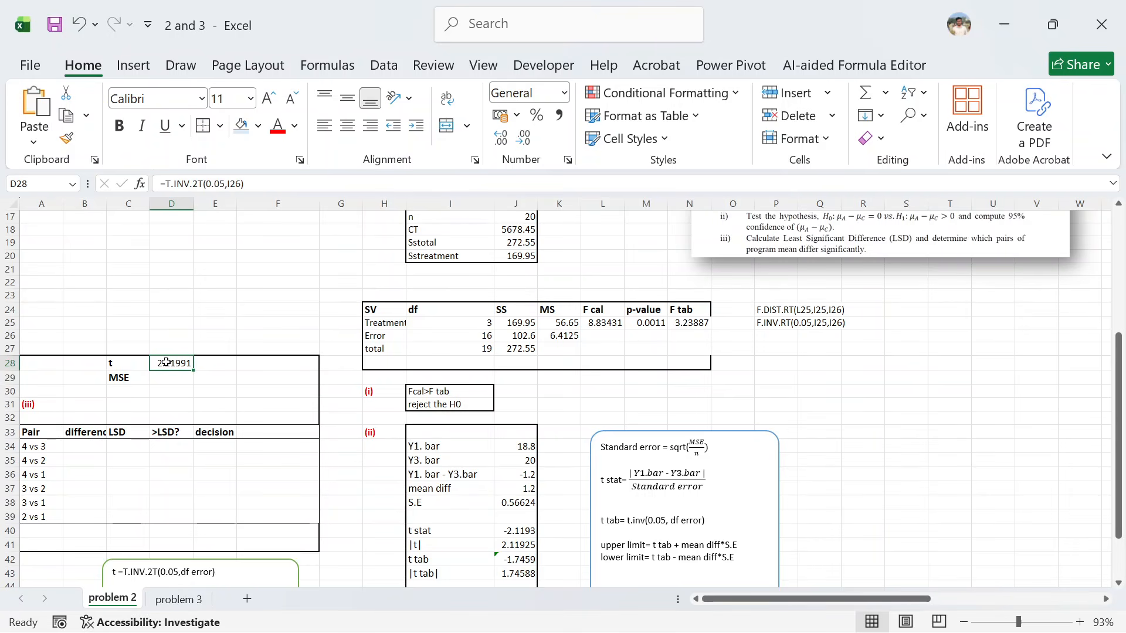
Fill the MSE cell D29 with a reference to the error mean square in K26.
left_click(166, 378)
type("=")
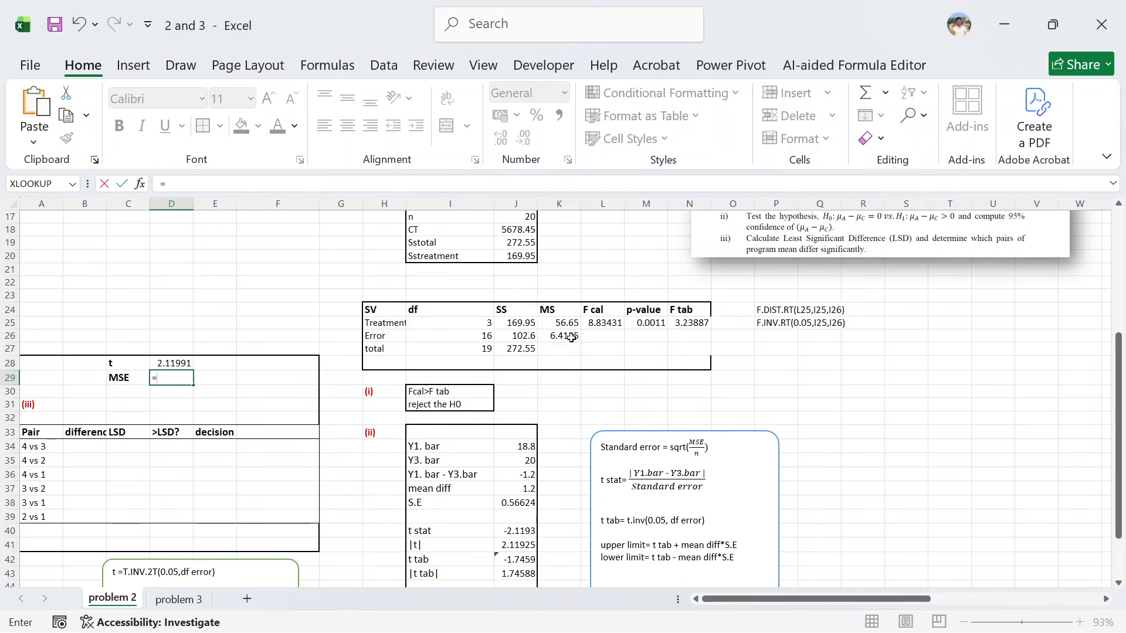
left_click(563, 334)
key("Return")
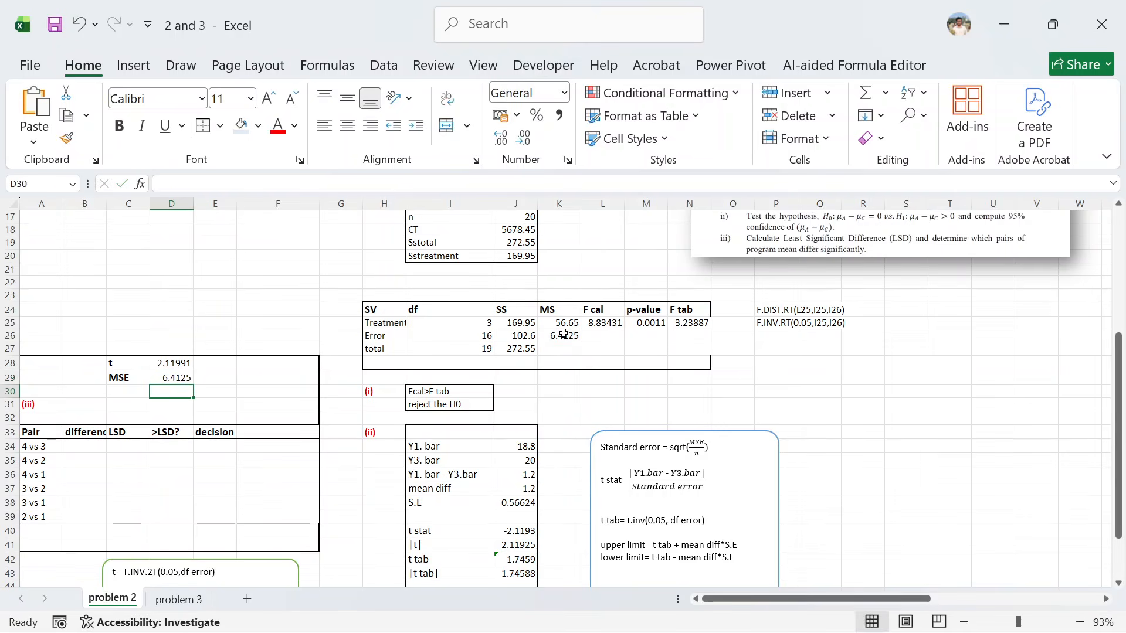
Widen column B slightly so the "difference" heading of the pair table fits.
scroll(344, 365, "down", 2)
scroll(344, 365, "right", 1)
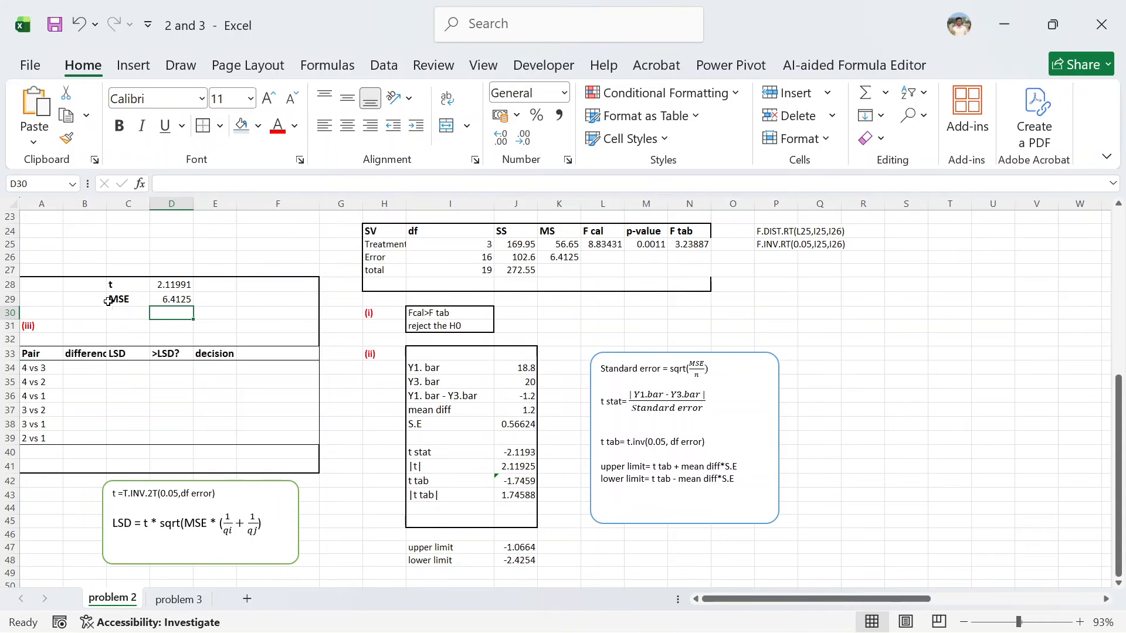
left_click_drag(107, 200, 113, 200)
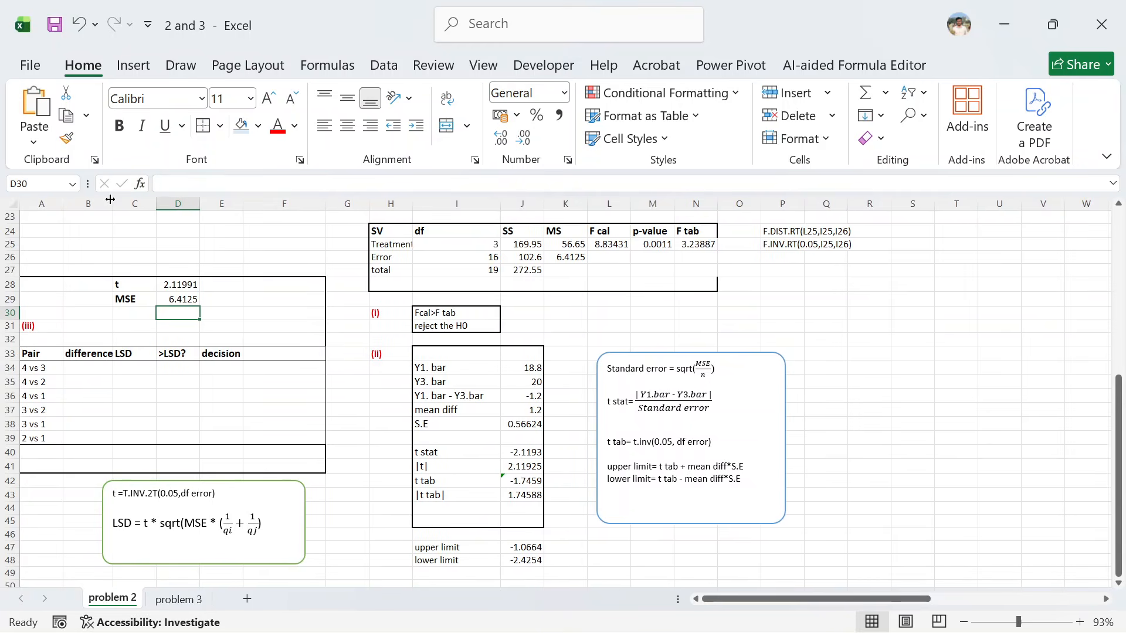
Calculate the absolute mean difference for pair 4 vs 3 in B34 with =ABS(E15-D15).
left_click(78, 369)
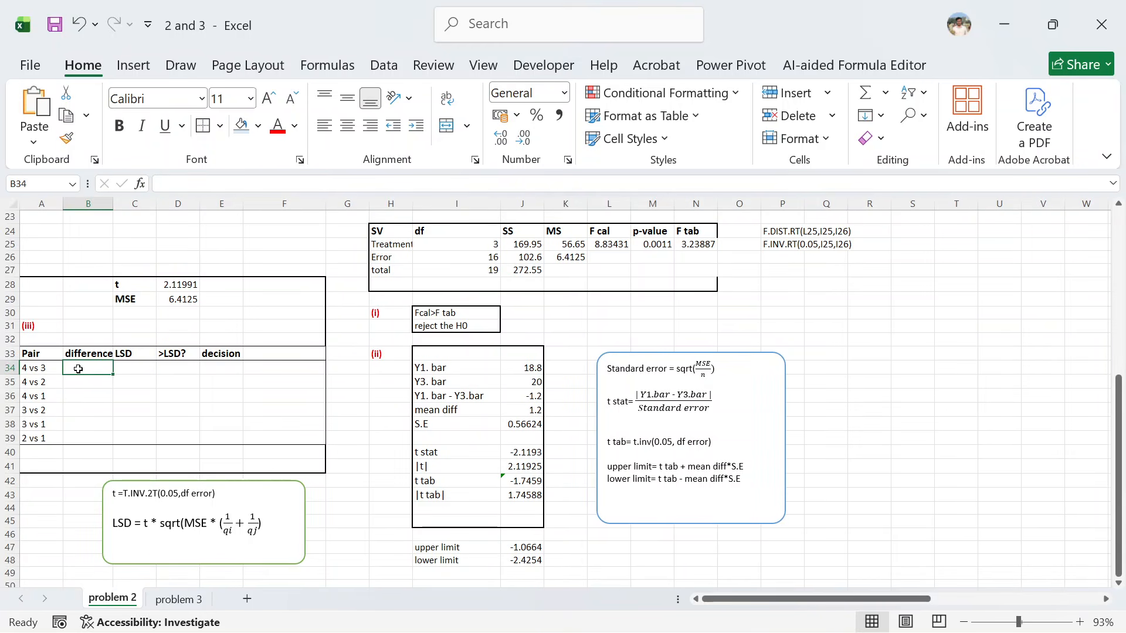
type("=abs")
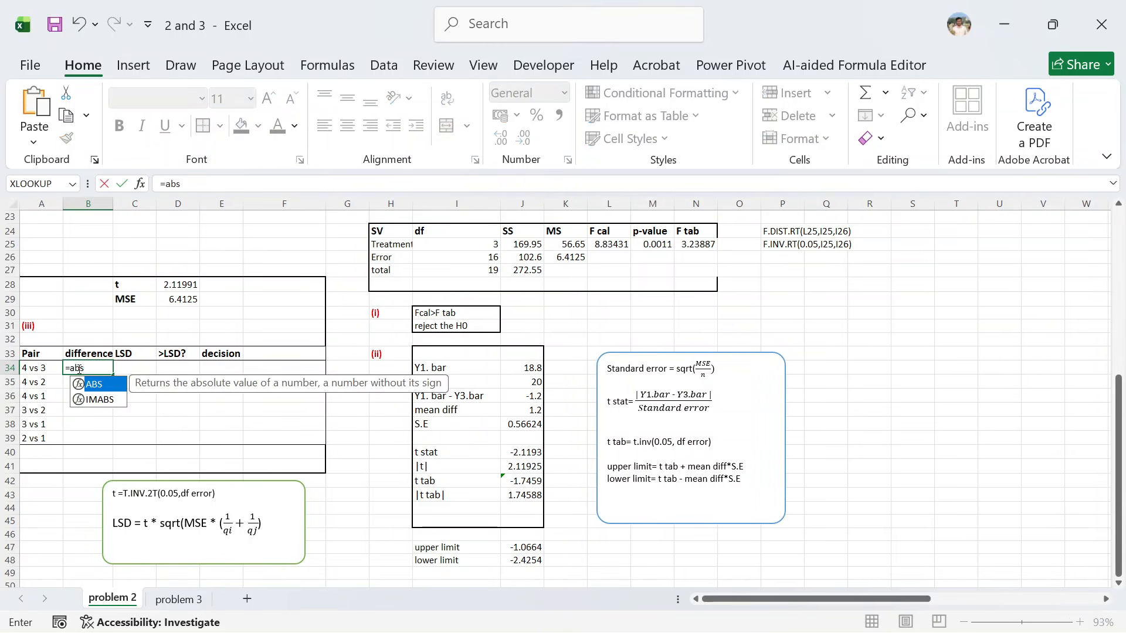
key("Tab")
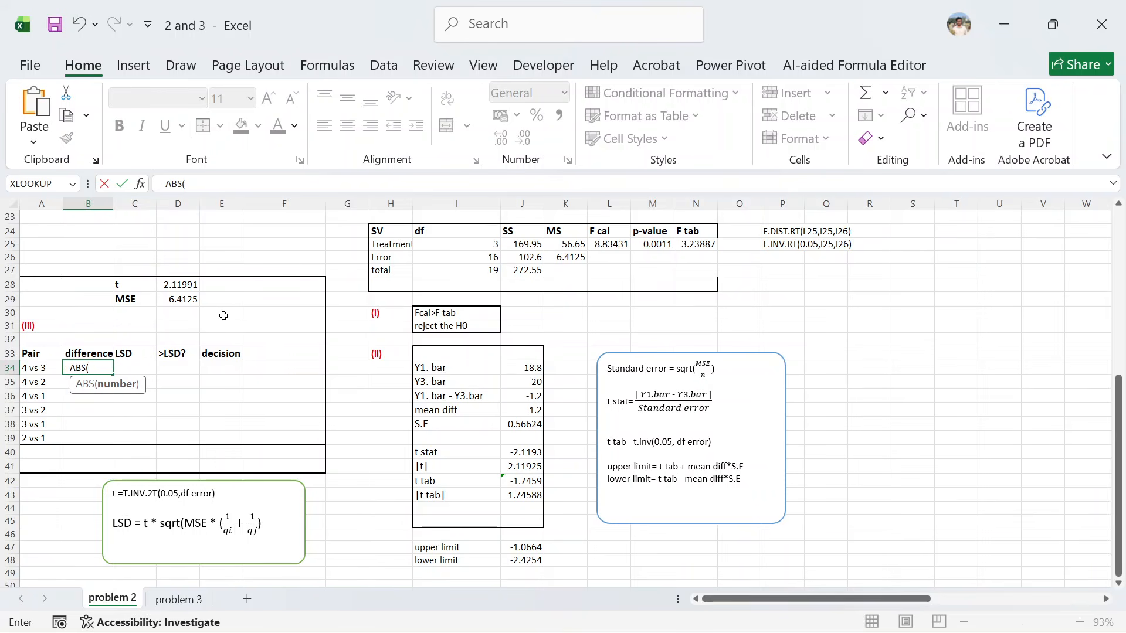
scroll(224, 316, "up", 1)
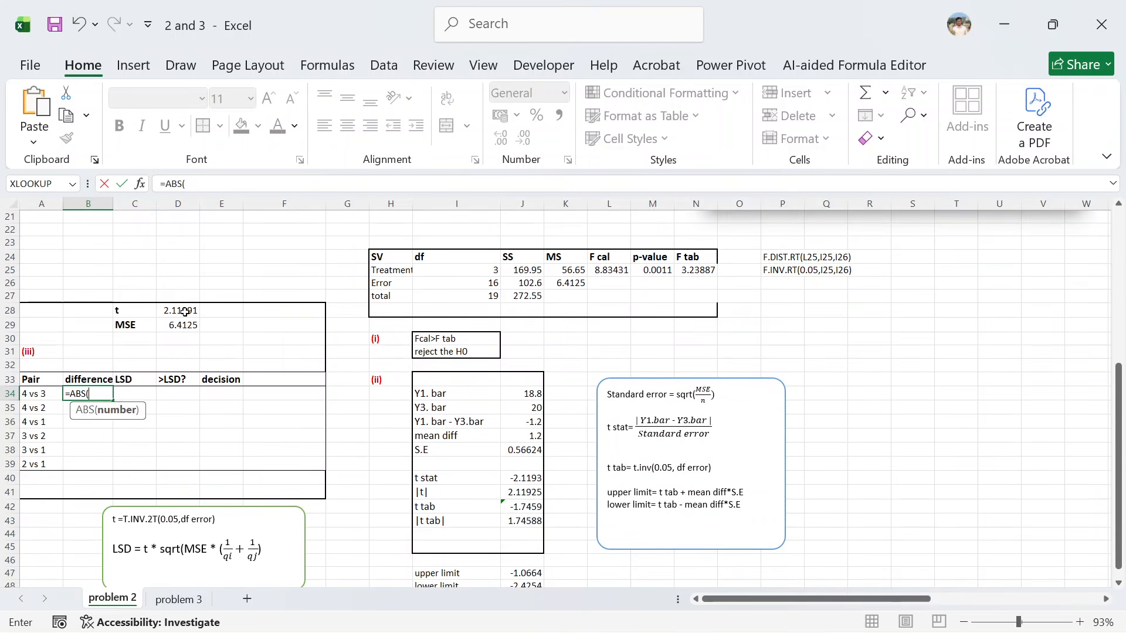
scroll(185, 312, "up", 3)
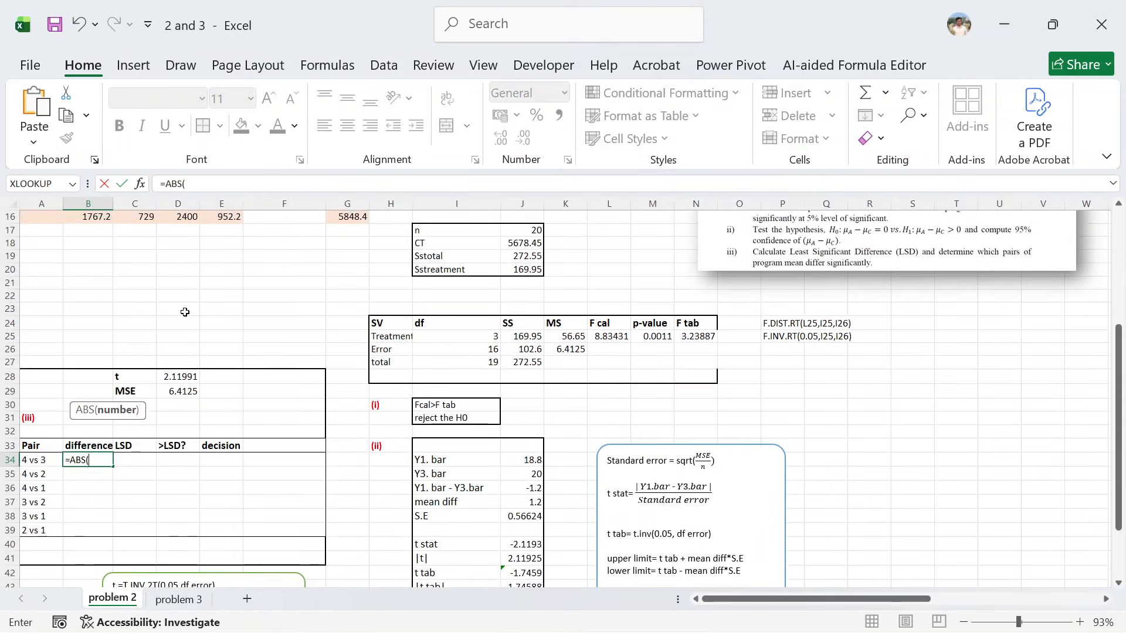
scroll(185, 312, "up", 1)
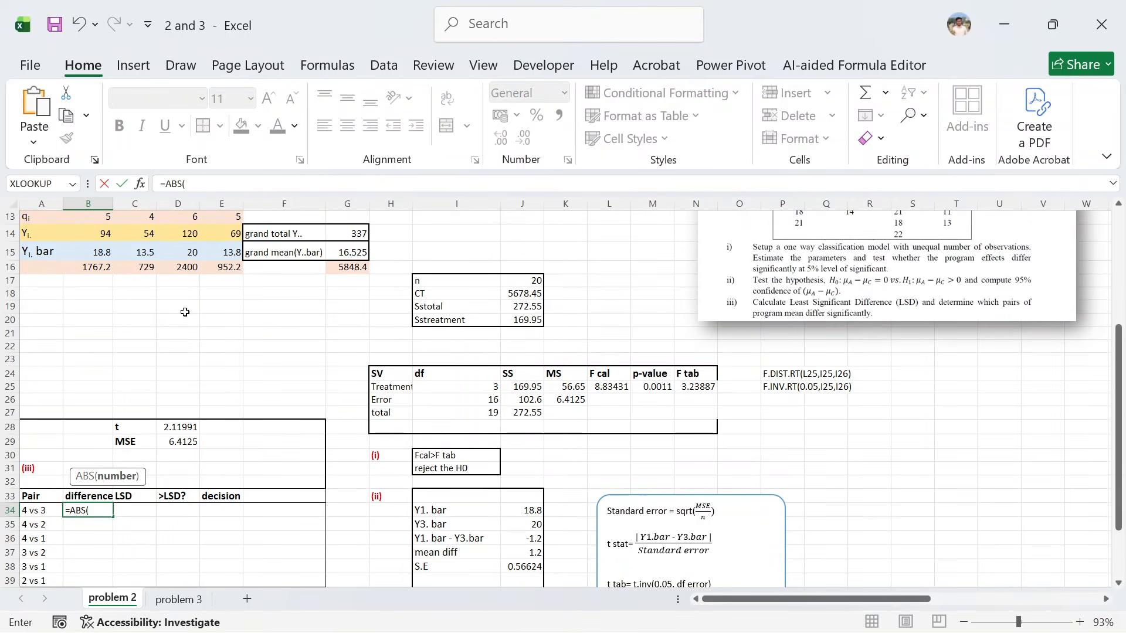
scroll(182, 312, "up", 1)
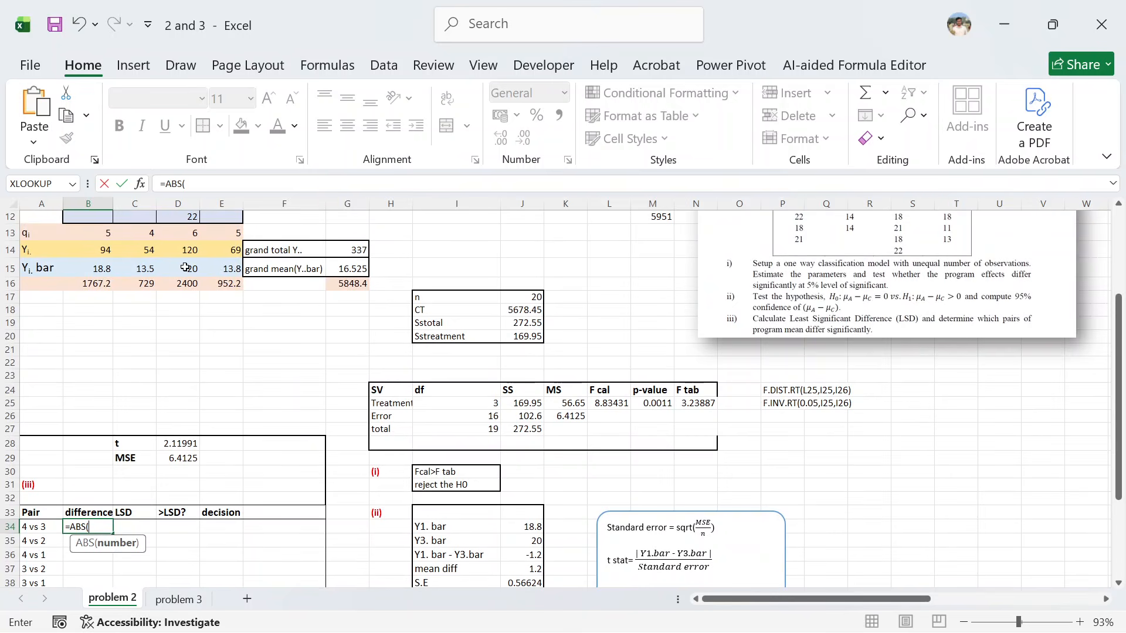
left_click(228, 270)
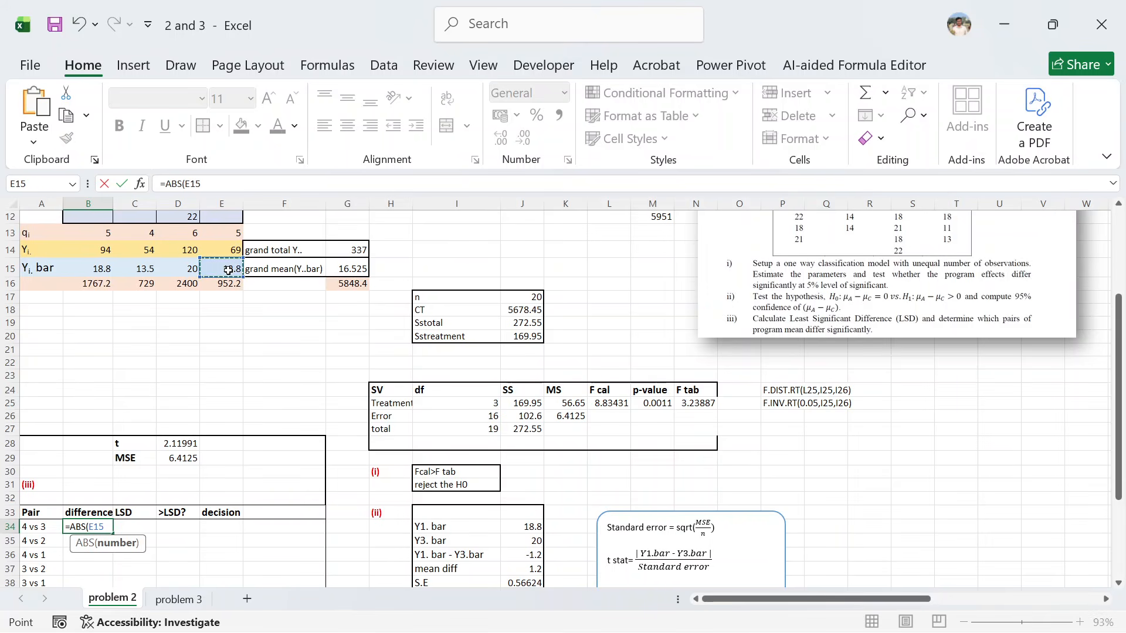
type("-")
left_click(185, 270)
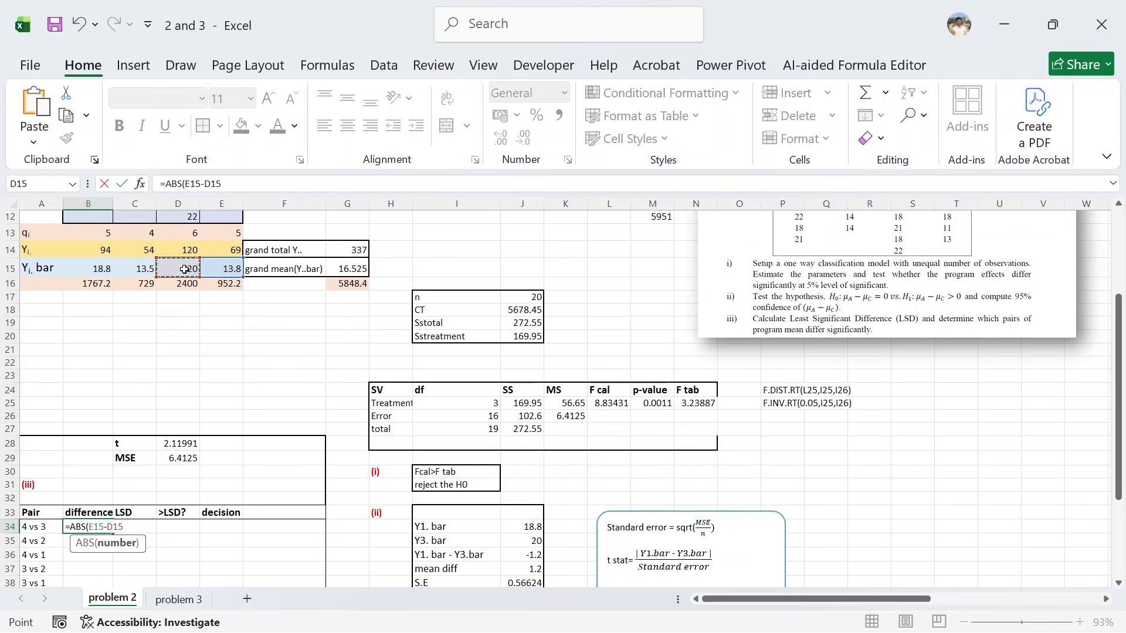
type(")")
key("Return")
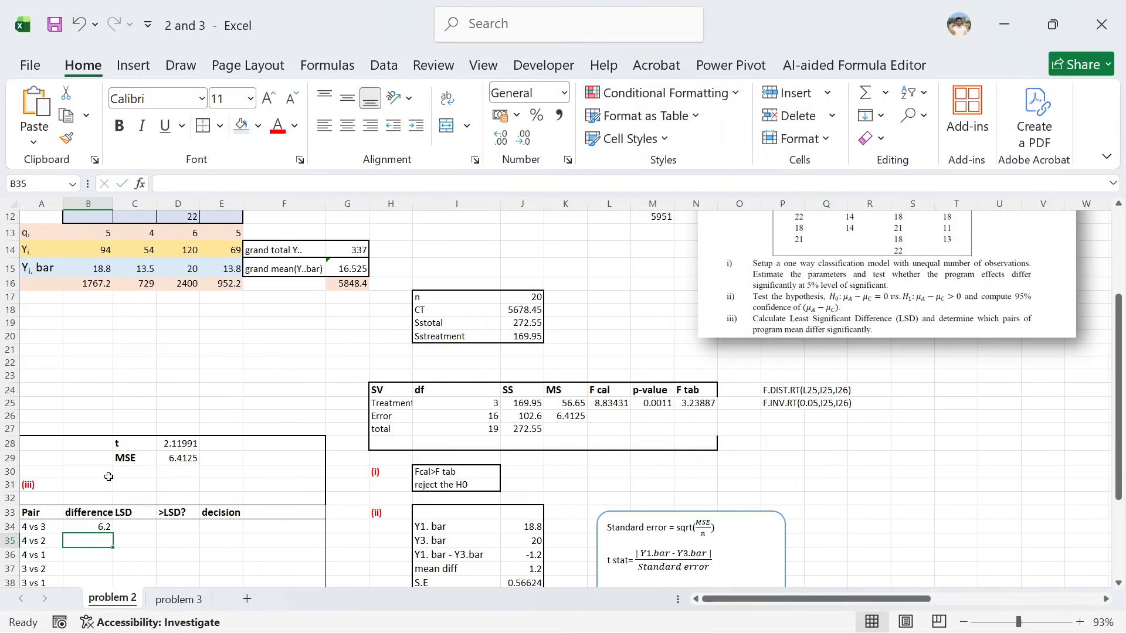
Calculate the absolute mean difference for pair 4 vs 2 in B35 with =ABS(E15-C15).
type("=")
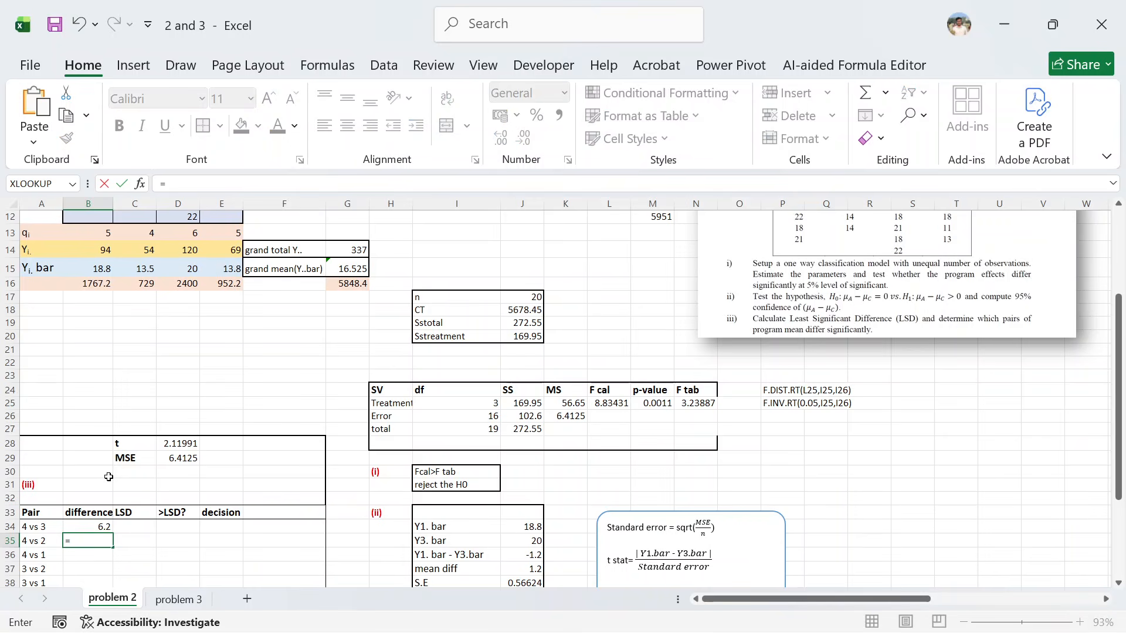
type("a")
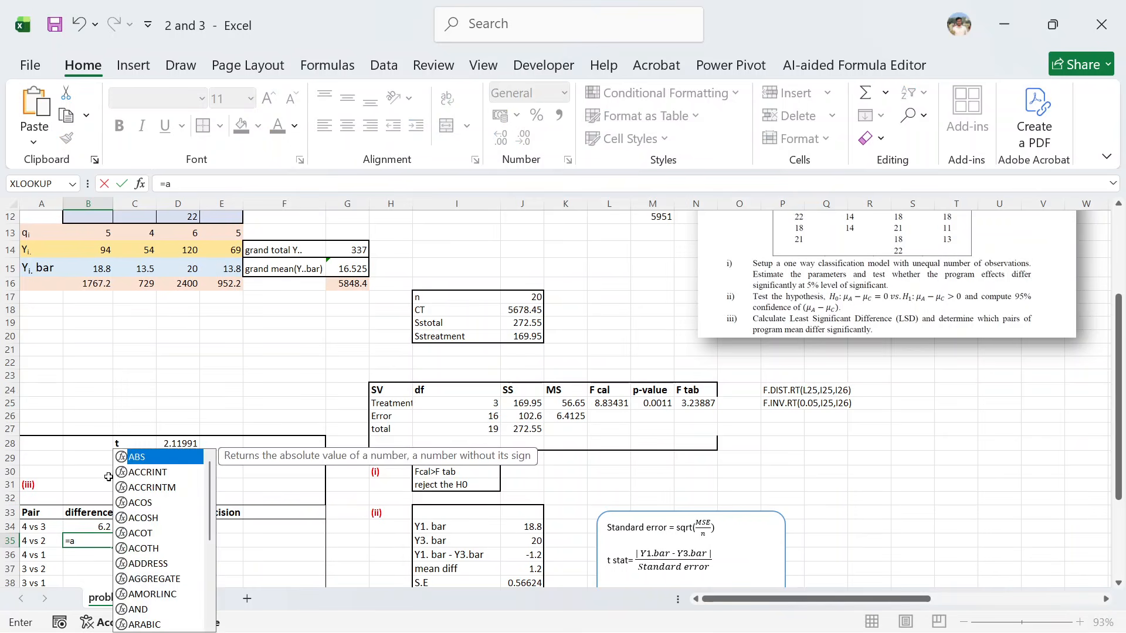
type("bs")
key("Tab")
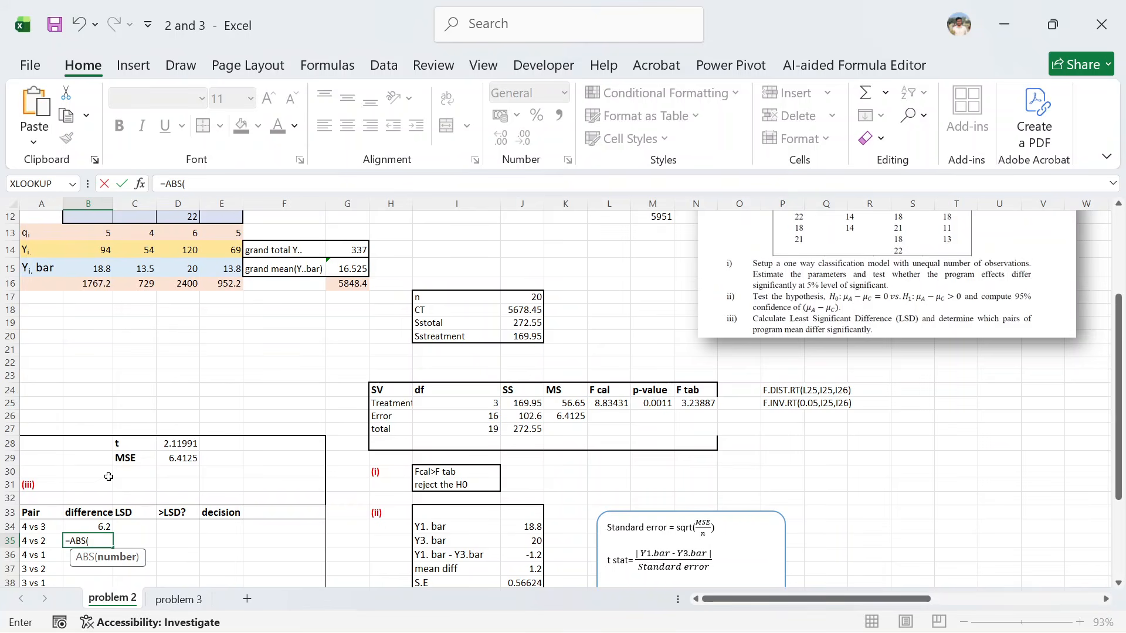
left_click(214, 269)
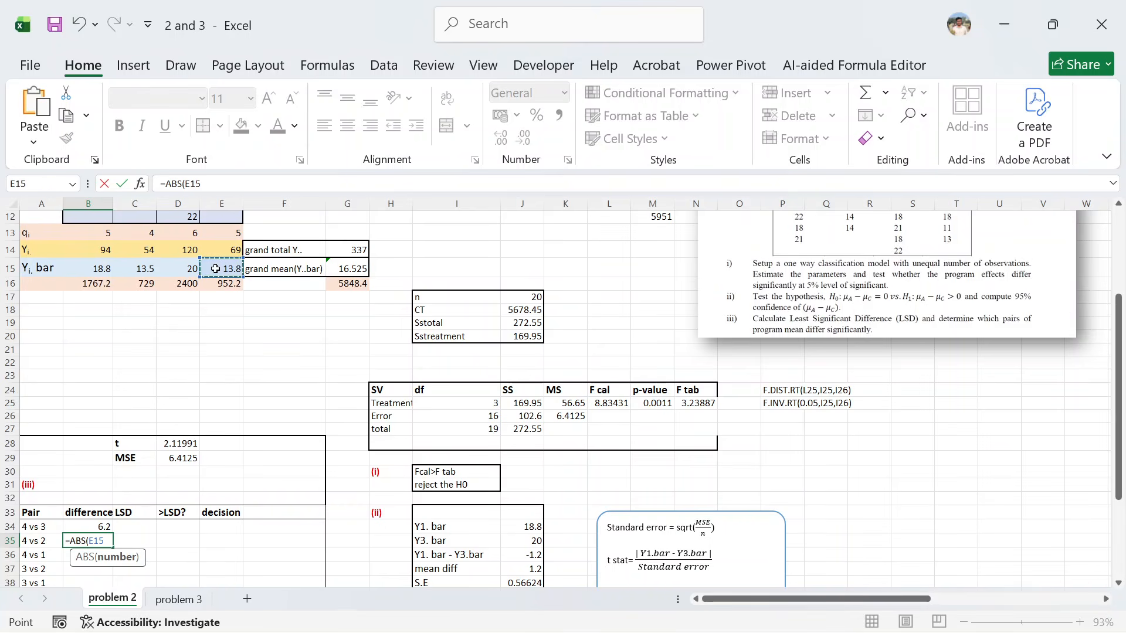
type("-")
left_click(148, 270)
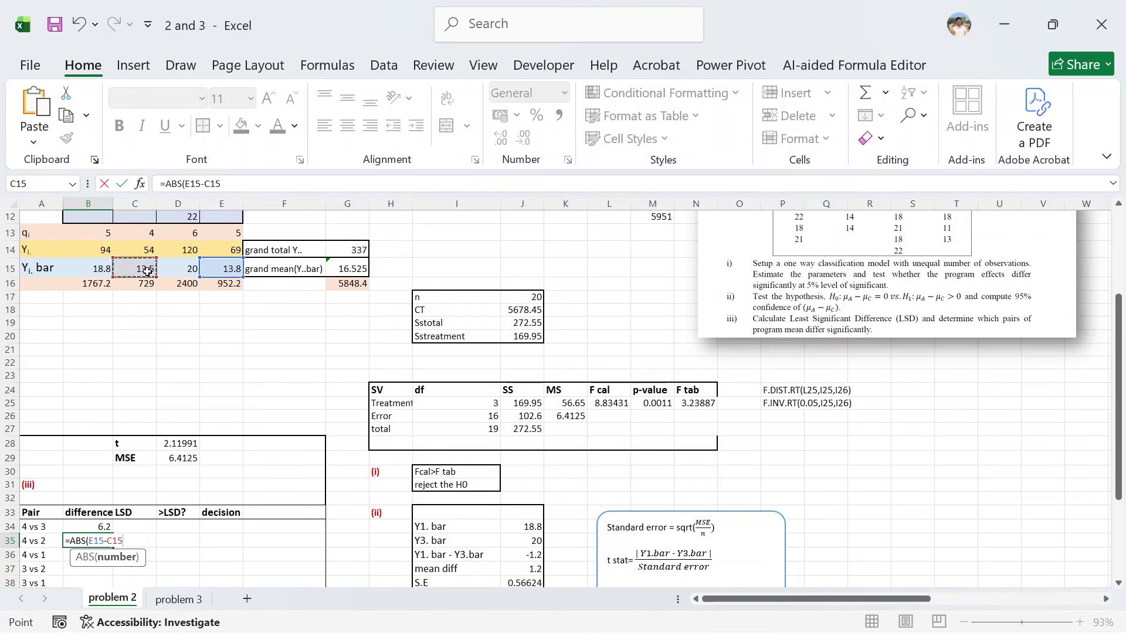
key("Return")
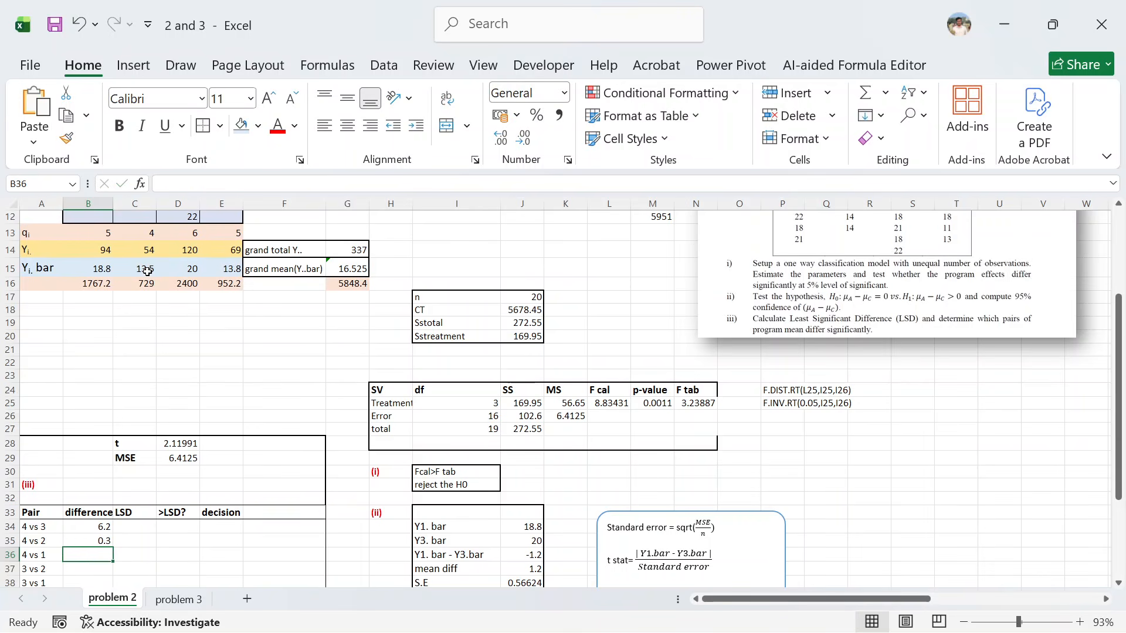
Calculate the absolute mean difference for pair 4 vs 1 in B36 with =ABS(E15-B15).
type("=abs")
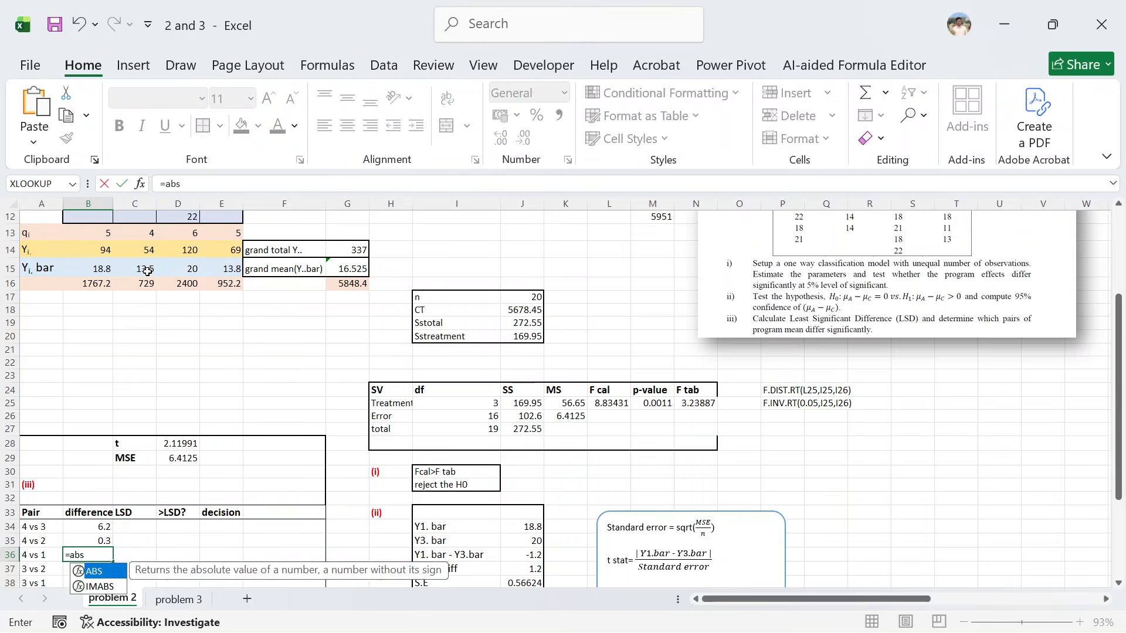
key("Tab")
left_click(231, 270)
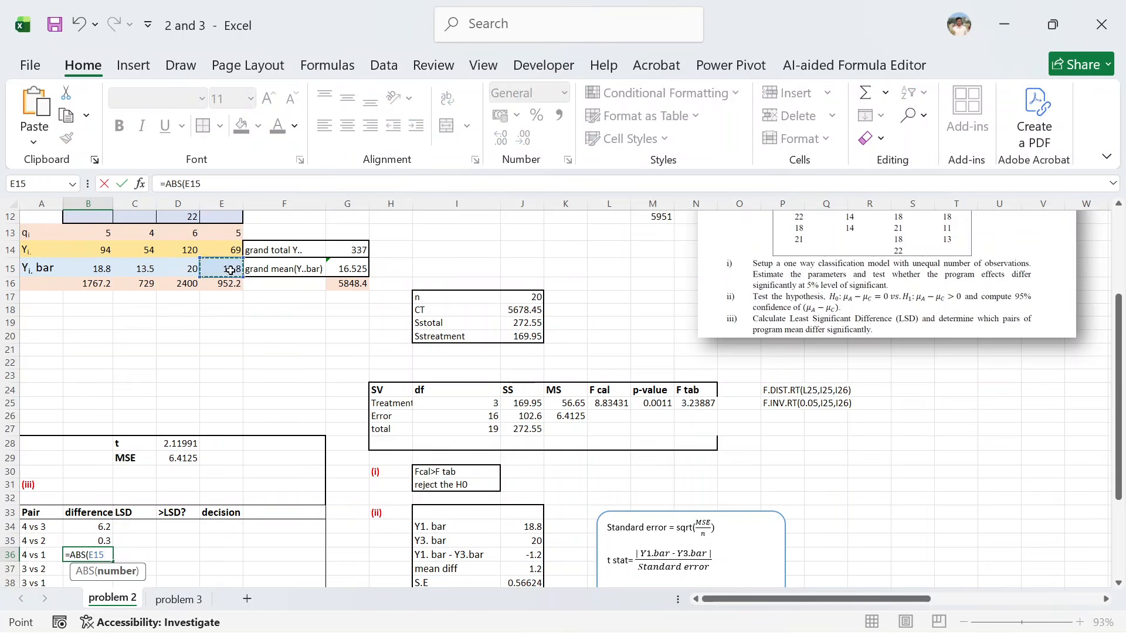
left_click(100, 268)
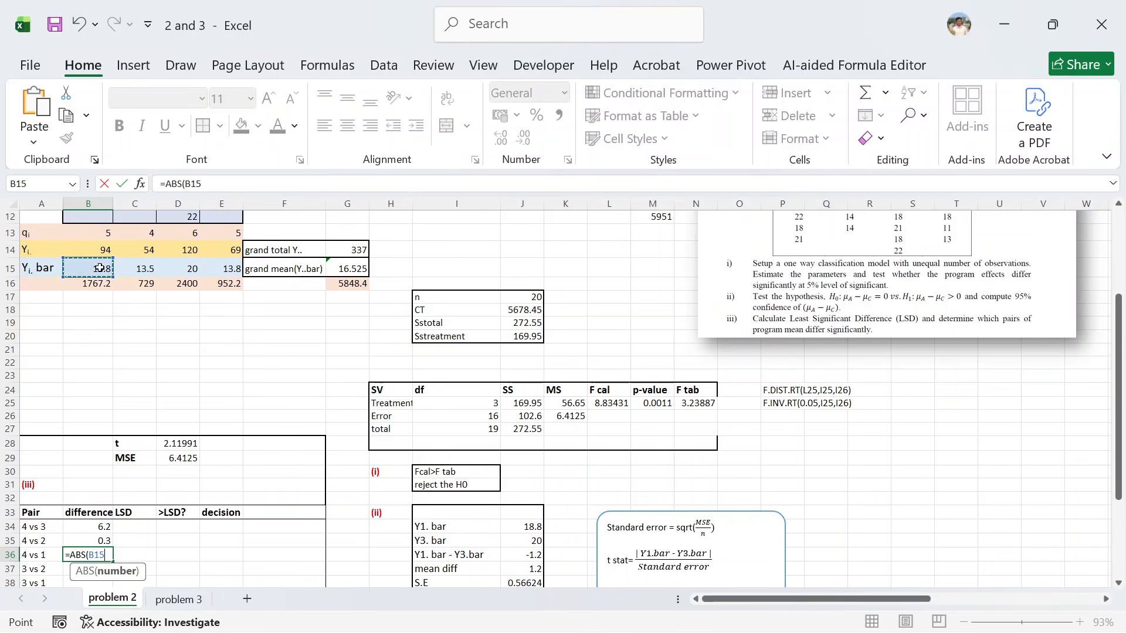
left_click(221, 265)
type("-")
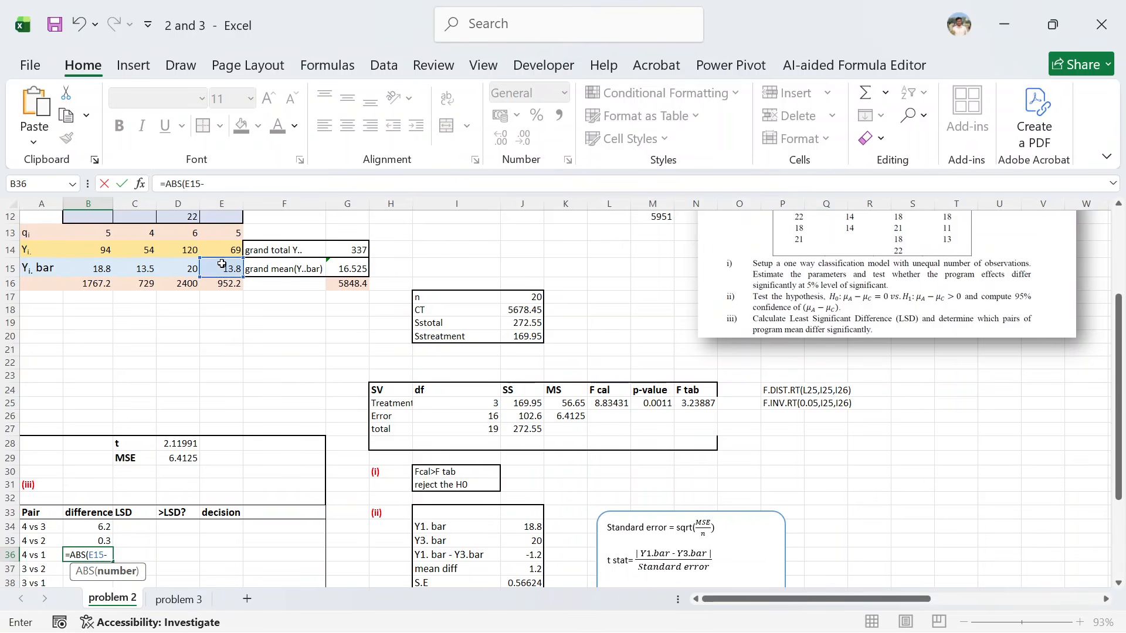
left_click(100, 270)
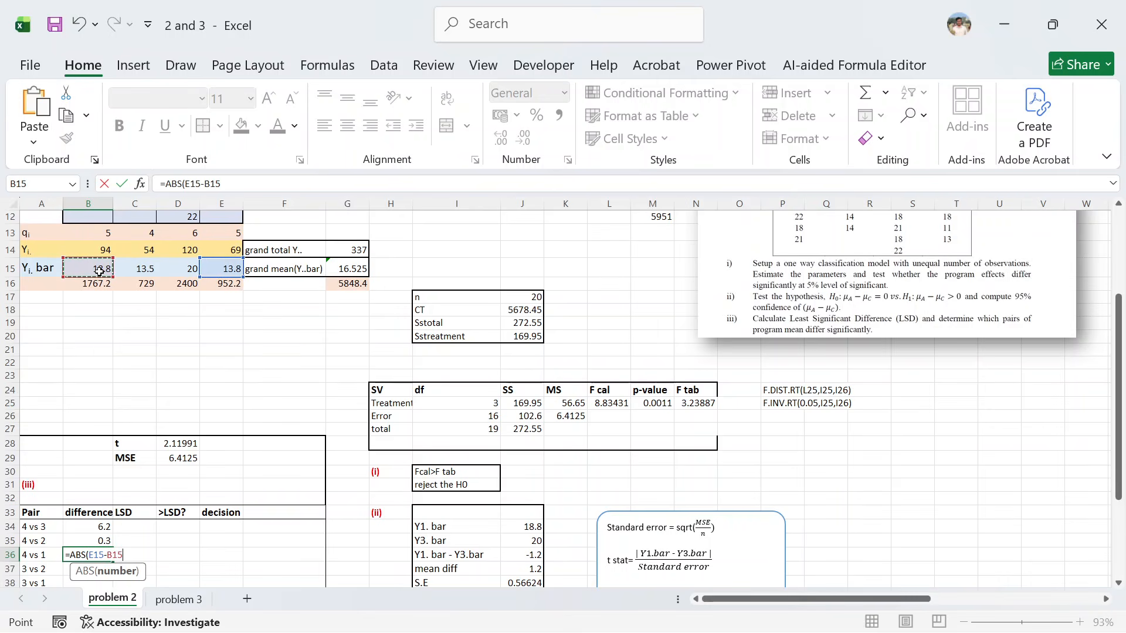
key("Return")
Calculate the absolute mean difference for pair 3 vs 2 in B37 with =ABS(D15-C15).
scroll(81, 389, "down", 1)
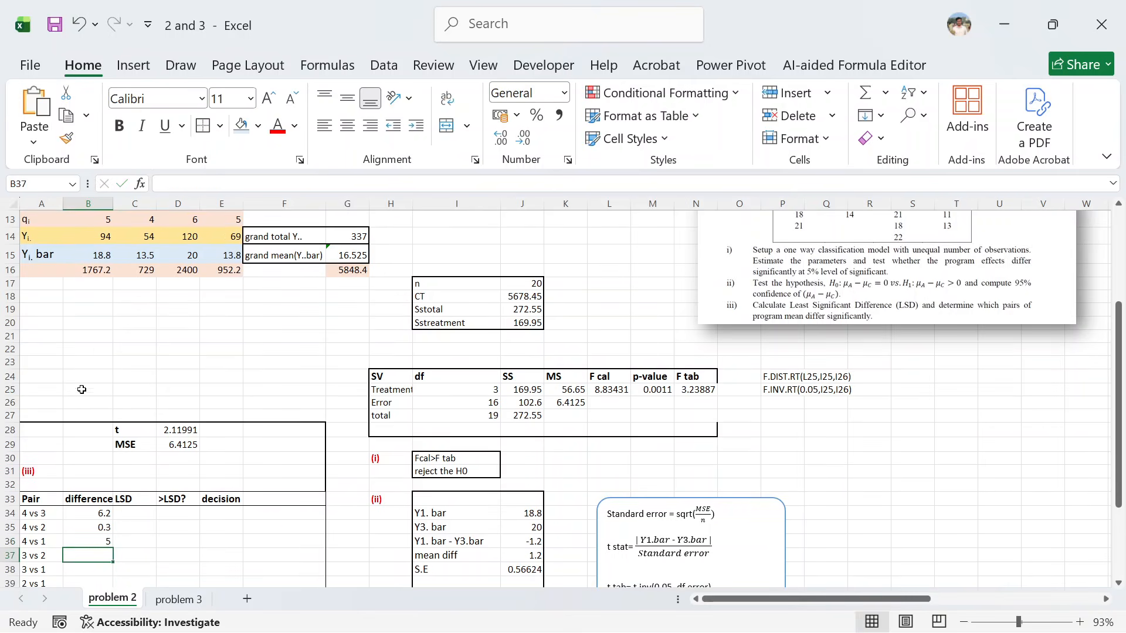
type("=")
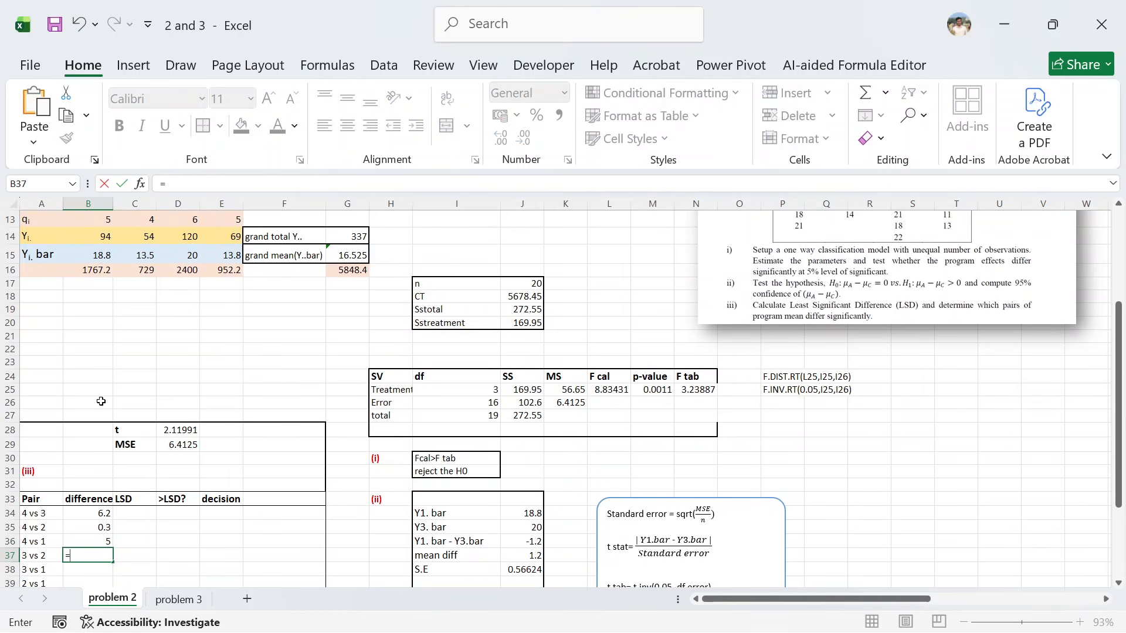
type("ab")
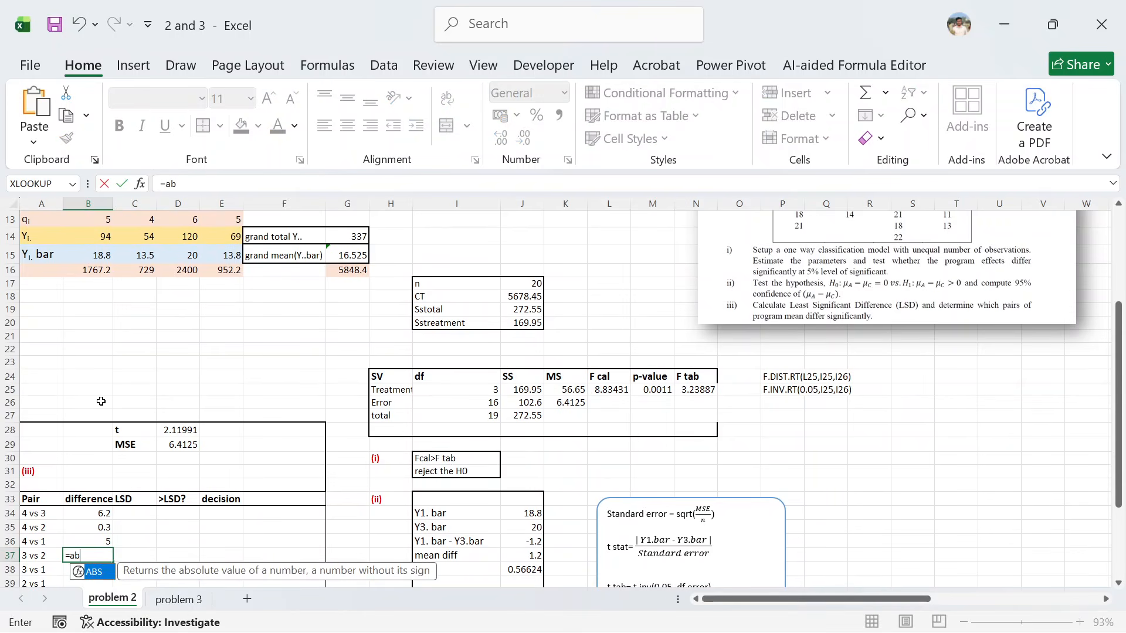
key("Tab")
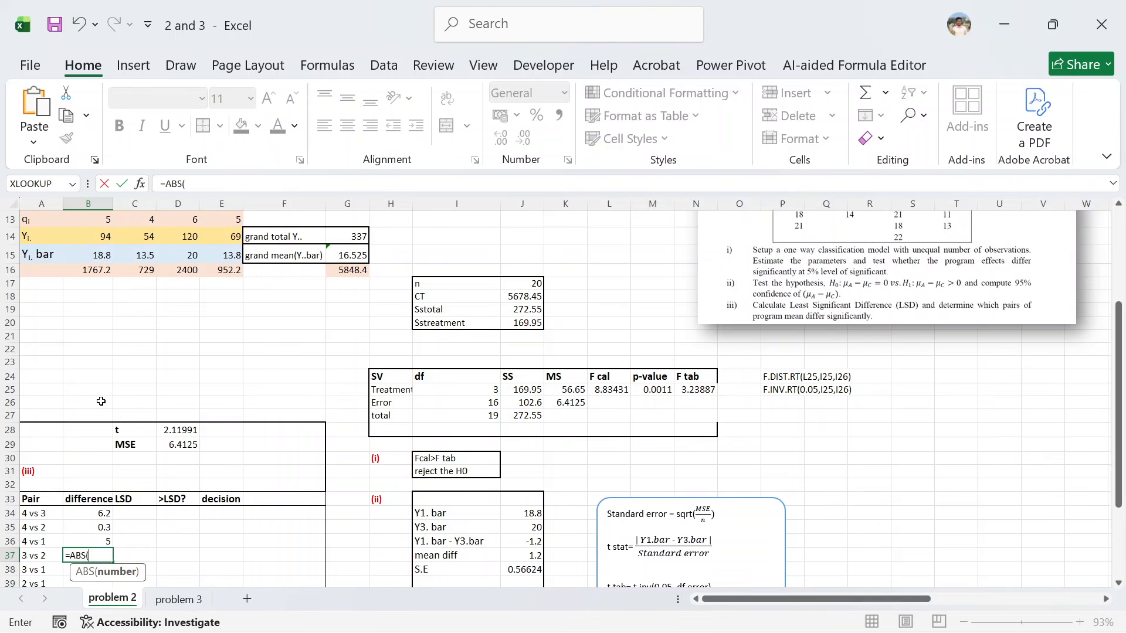
left_click(182, 250)
type("-")
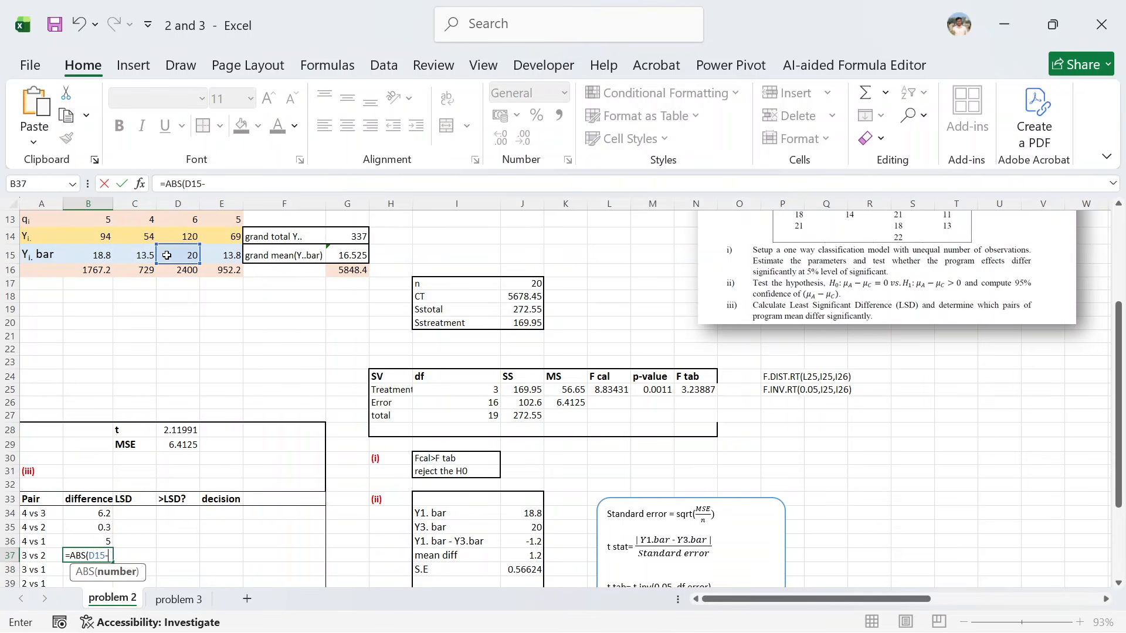
left_click(141, 256)
type(")")
key("Return")
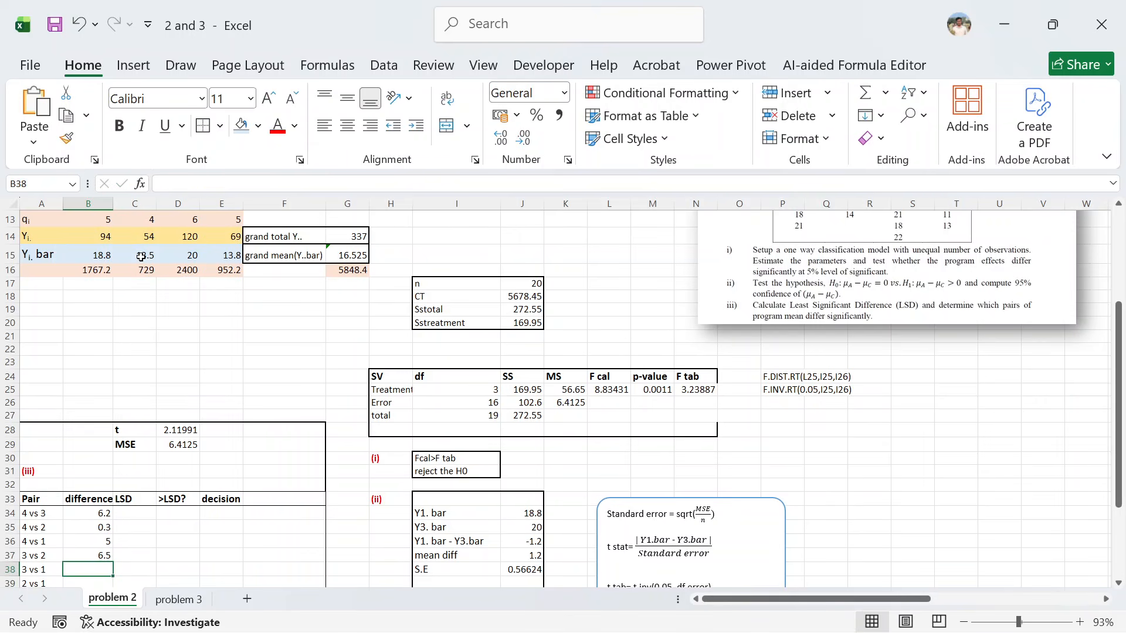
Calculate the absolute mean difference for pair 3 vs 1 in B38 with =ABS(D15-B15).
type("=abs")
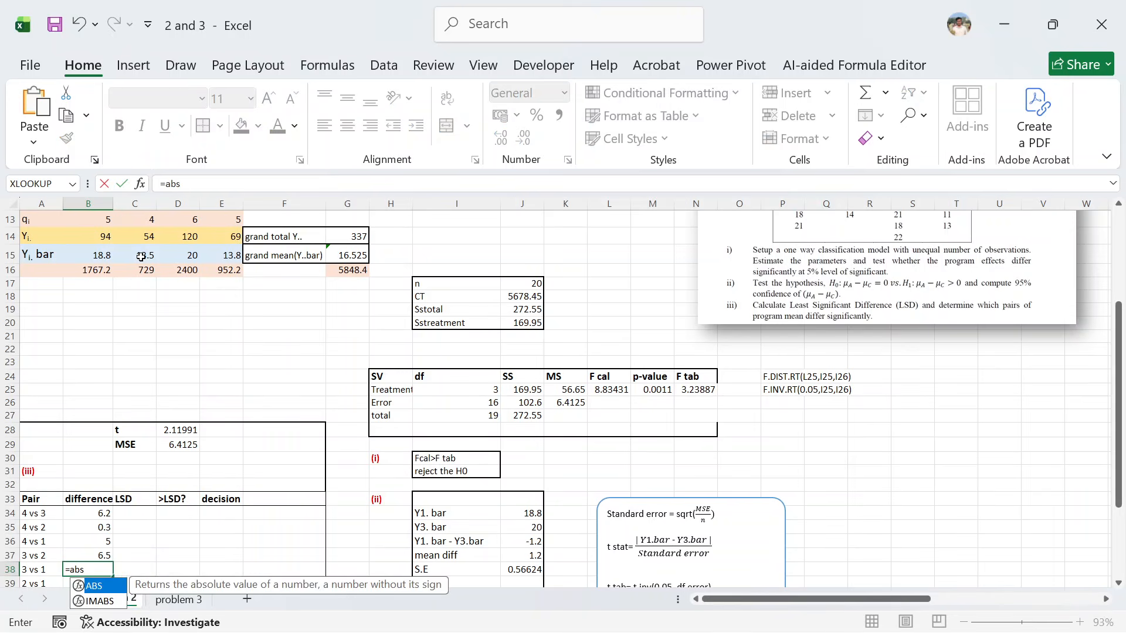
key("Tab")
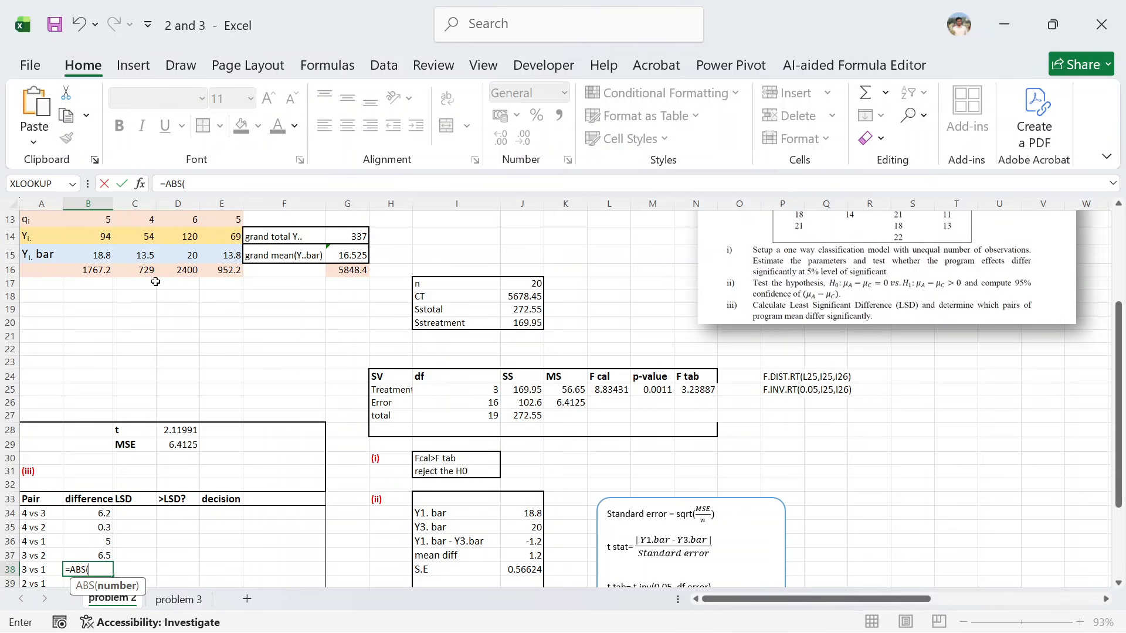
left_click(182, 253)
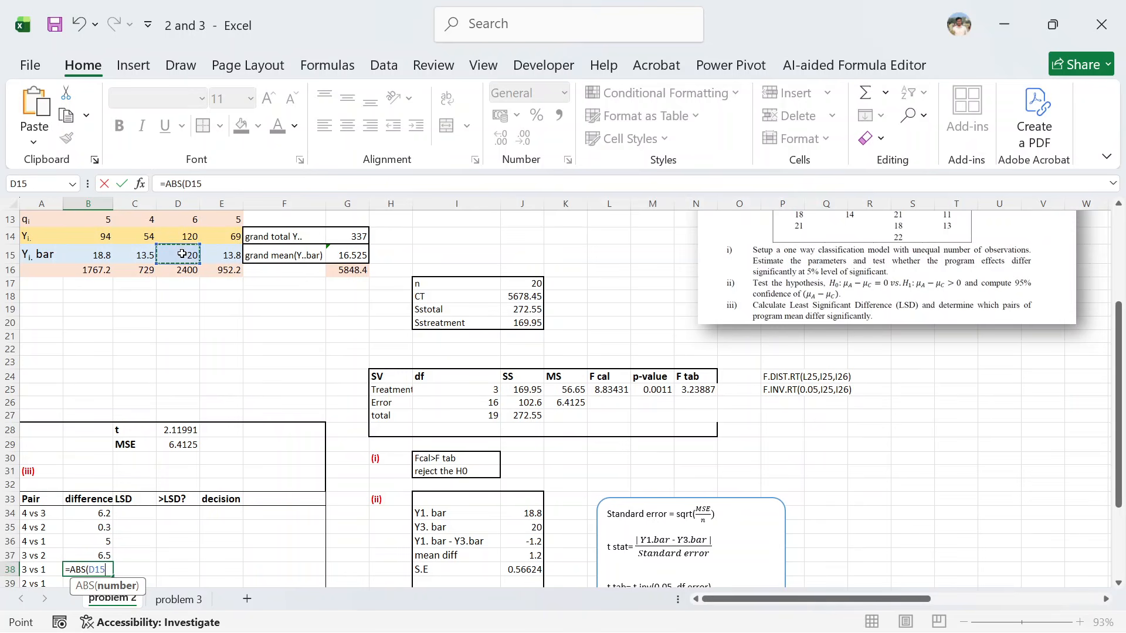
type("-")
left_click(85, 255)
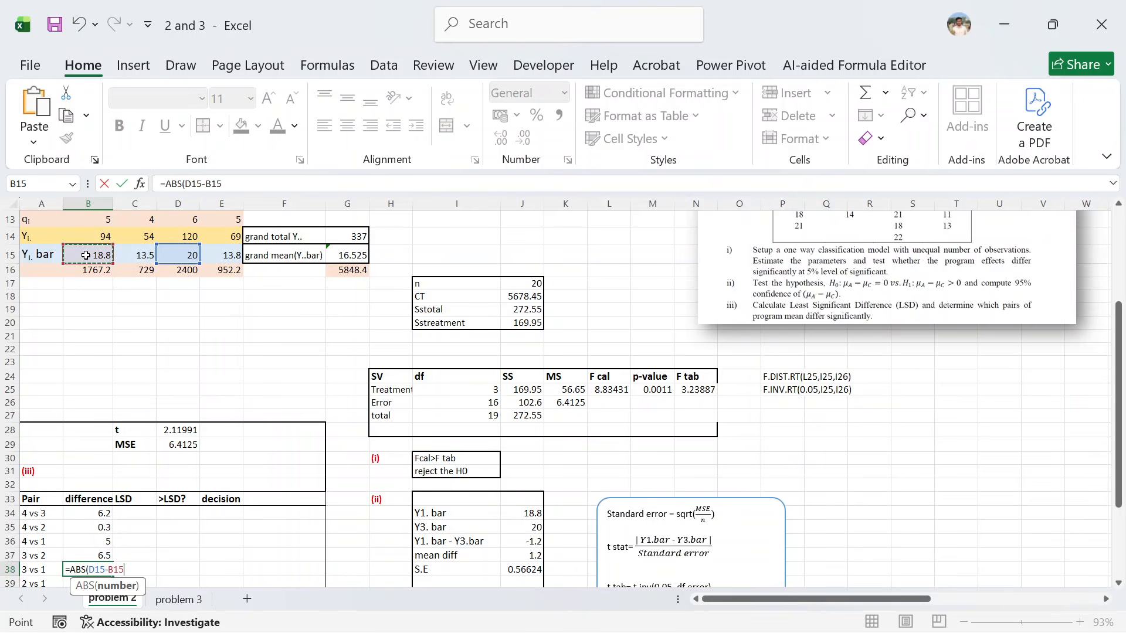
key("Return")
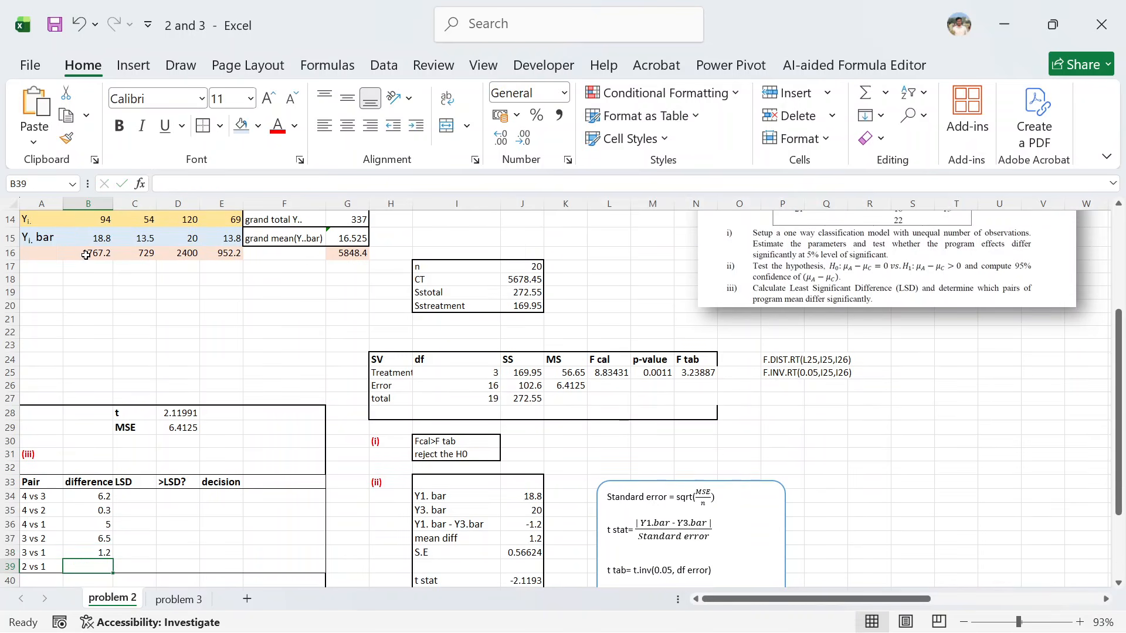
Calculate the absolute mean difference for pair 2 vs 1 in B39 with =ABS(C15-B15).
type("=")
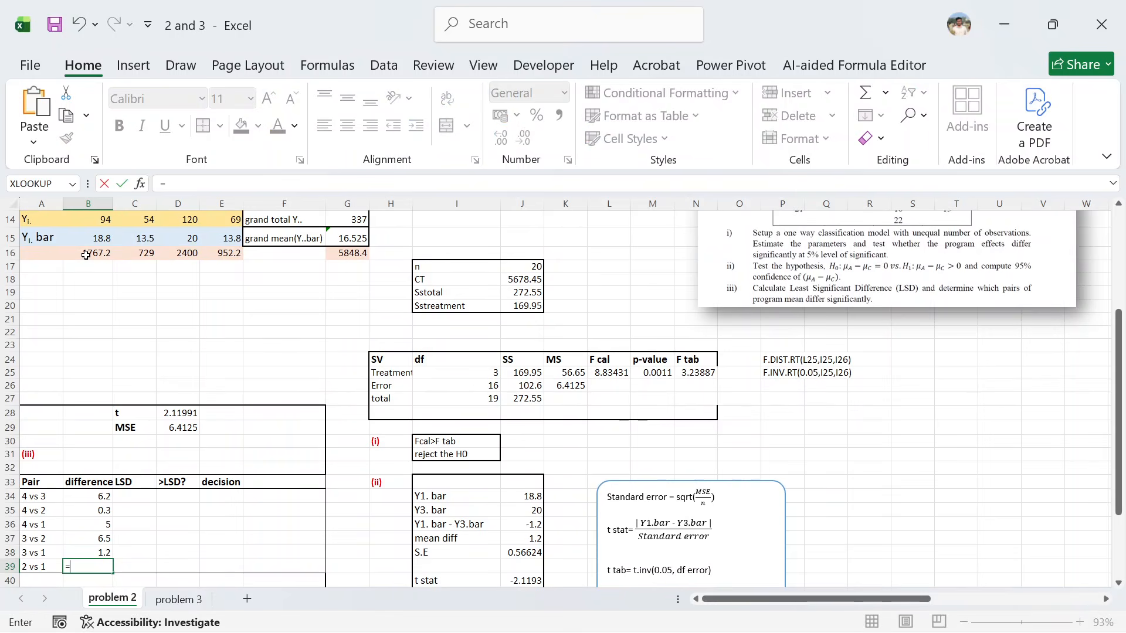
type("ABS(")
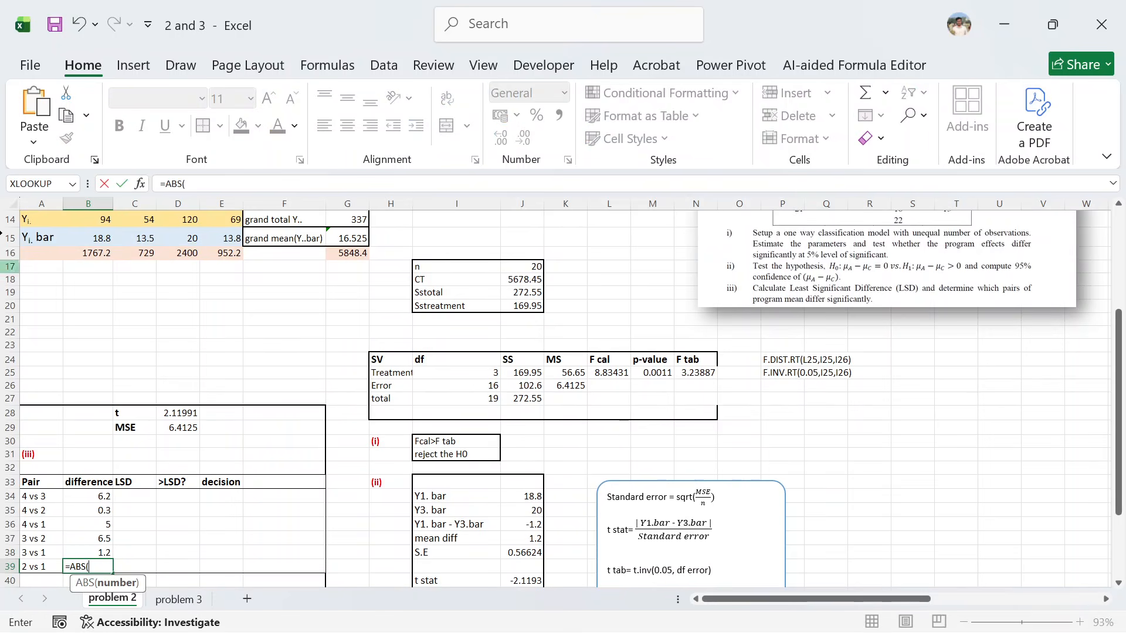
left_click(132, 242)
type("-")
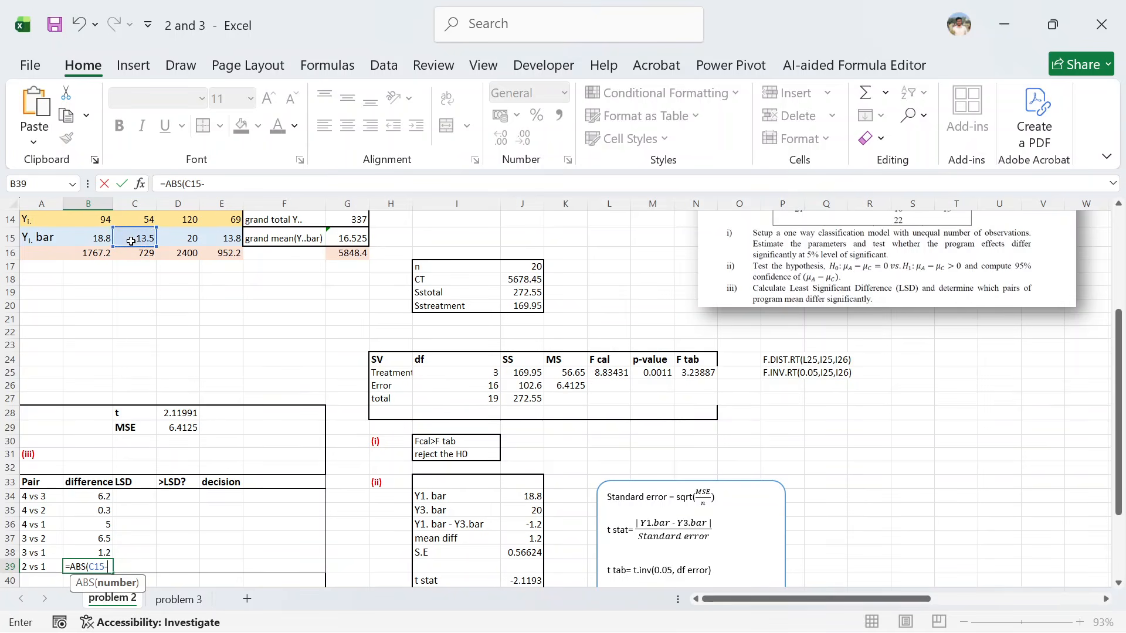
left_click(93, 239)
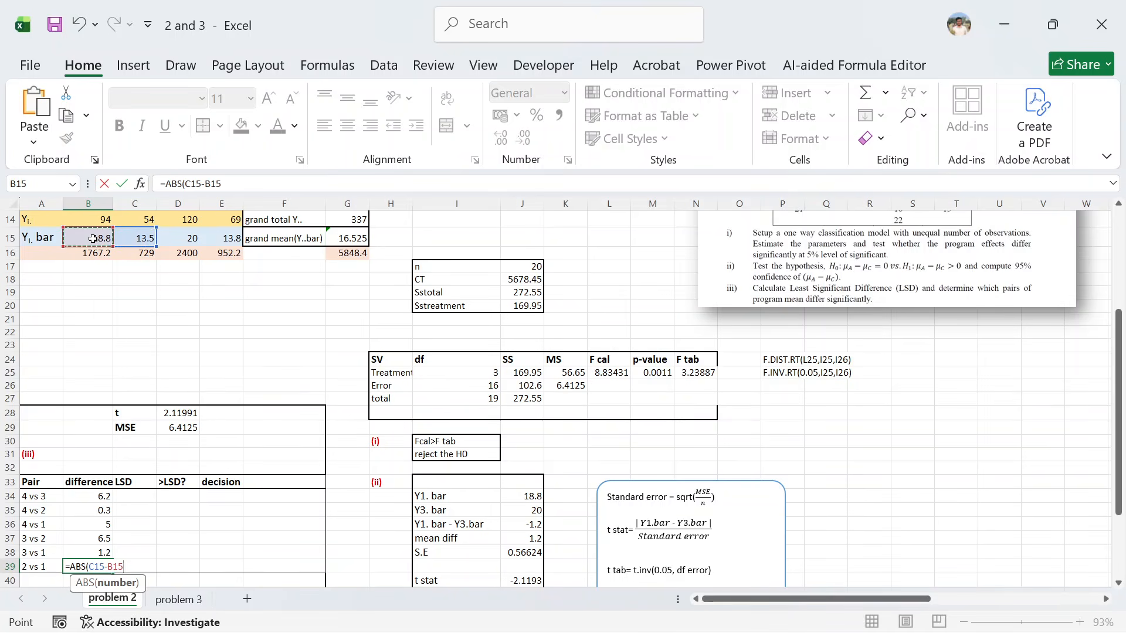
type(")")
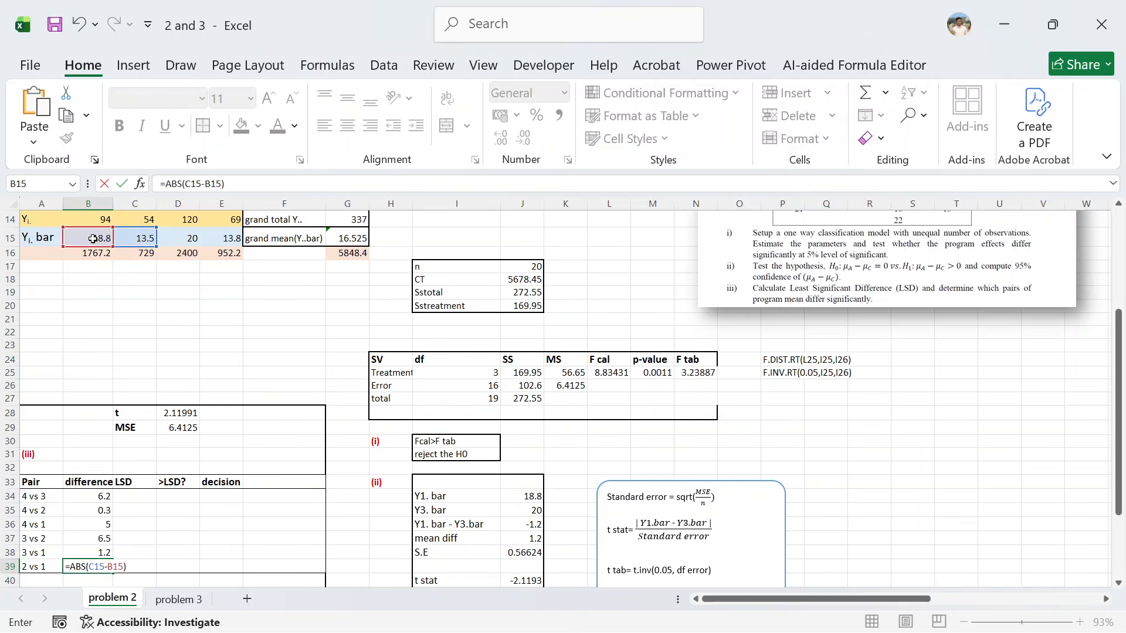
key("Return")
Calculate the LSD for pair 4 vs 3 in C34 with =D28*SQRT(D29*((1/E13)+(1/D13))).
scroll(273, 426, "down", 1)
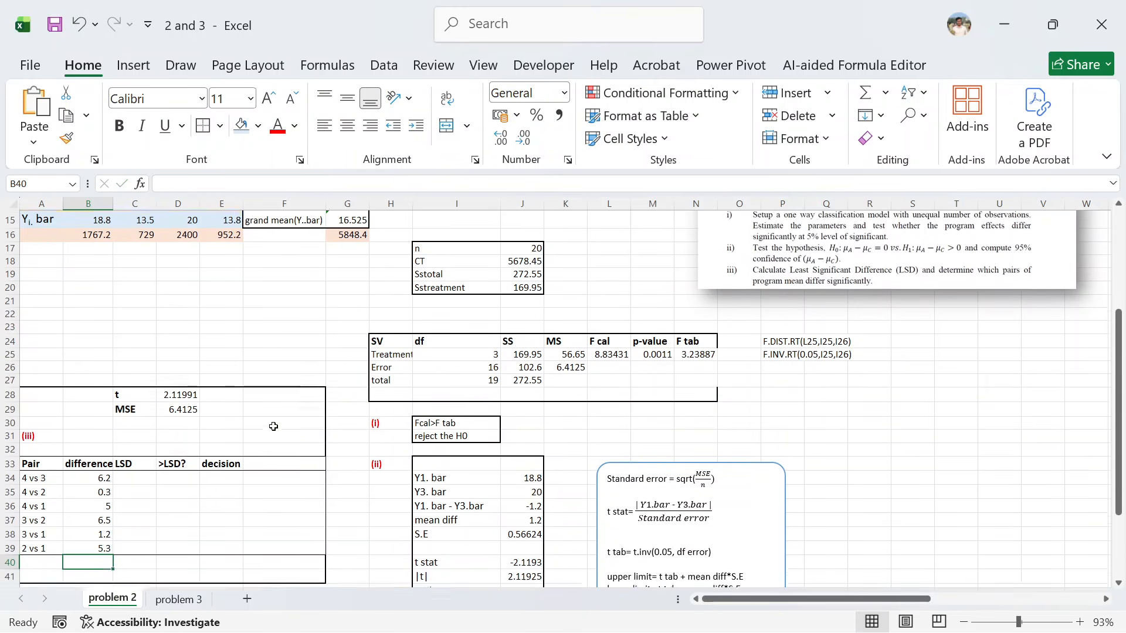
scroll(273, 426, "down", 1)
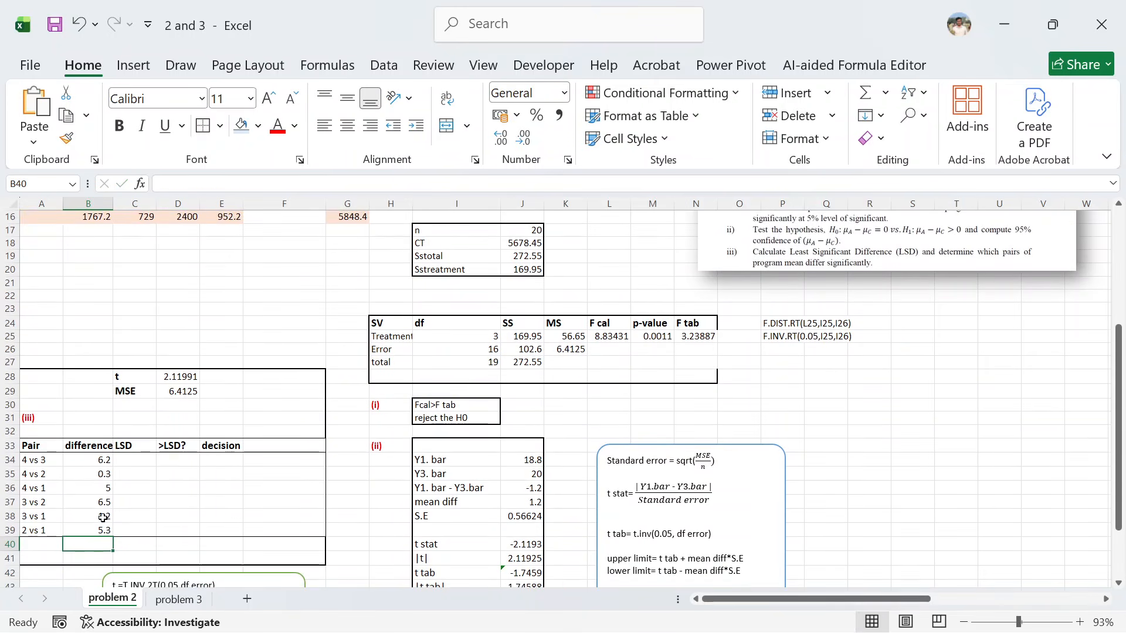
left_click(139, 460)
scroll(139, 461, "down", 1)
scroll(138, 460, "up", 4)
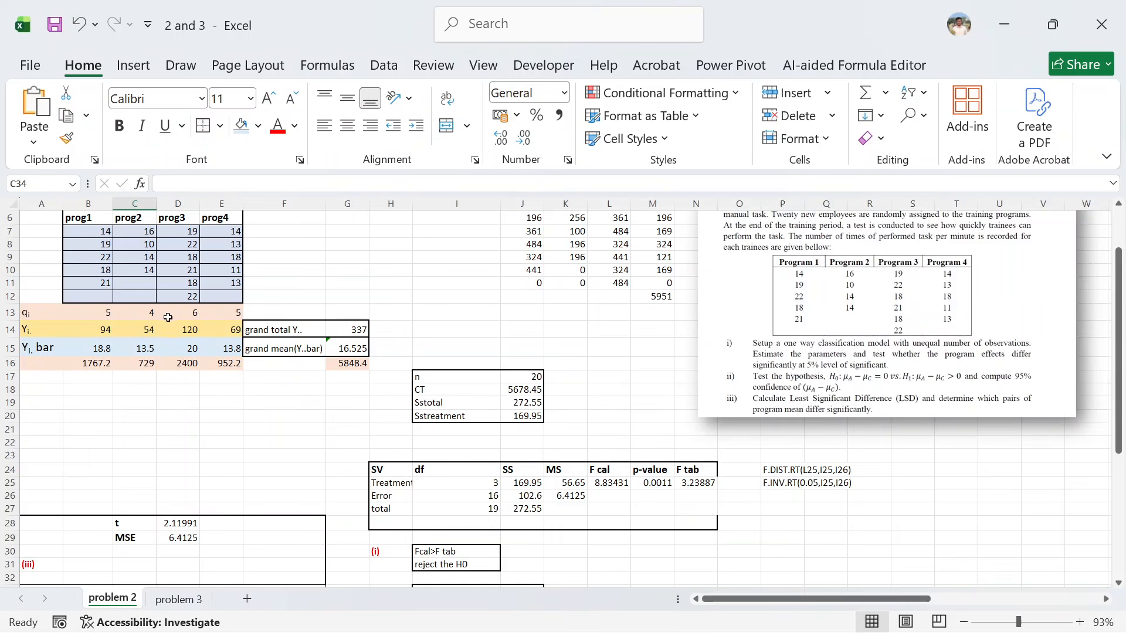
scroll(200, 439, "down", 1)
scroll(200, 439, "down", 3)
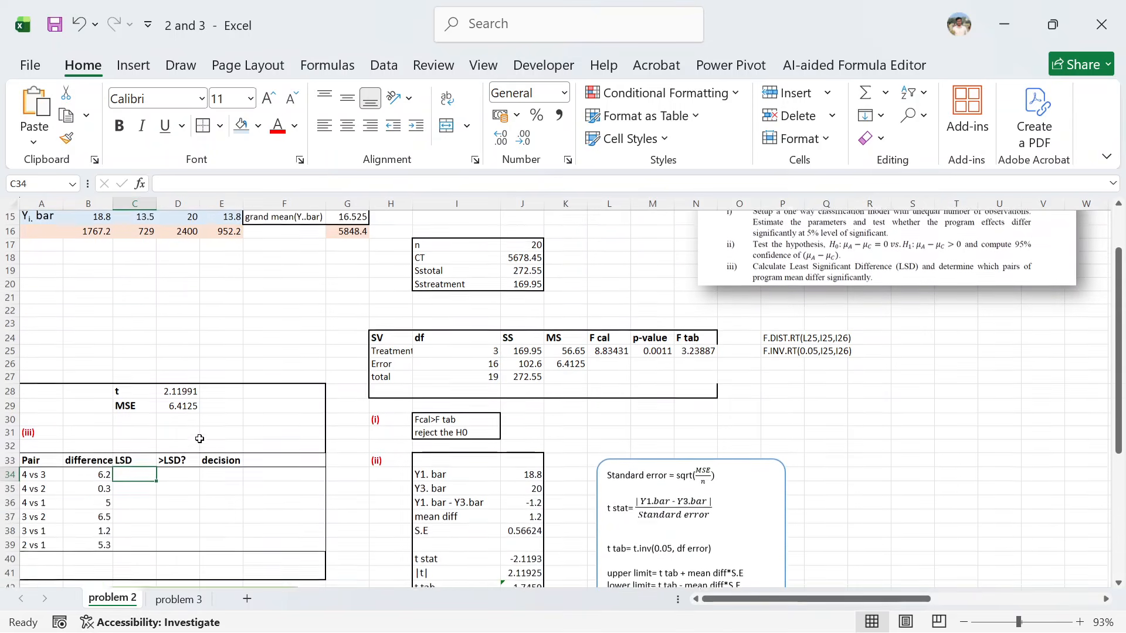
scroll(194, 464, "down", 1)
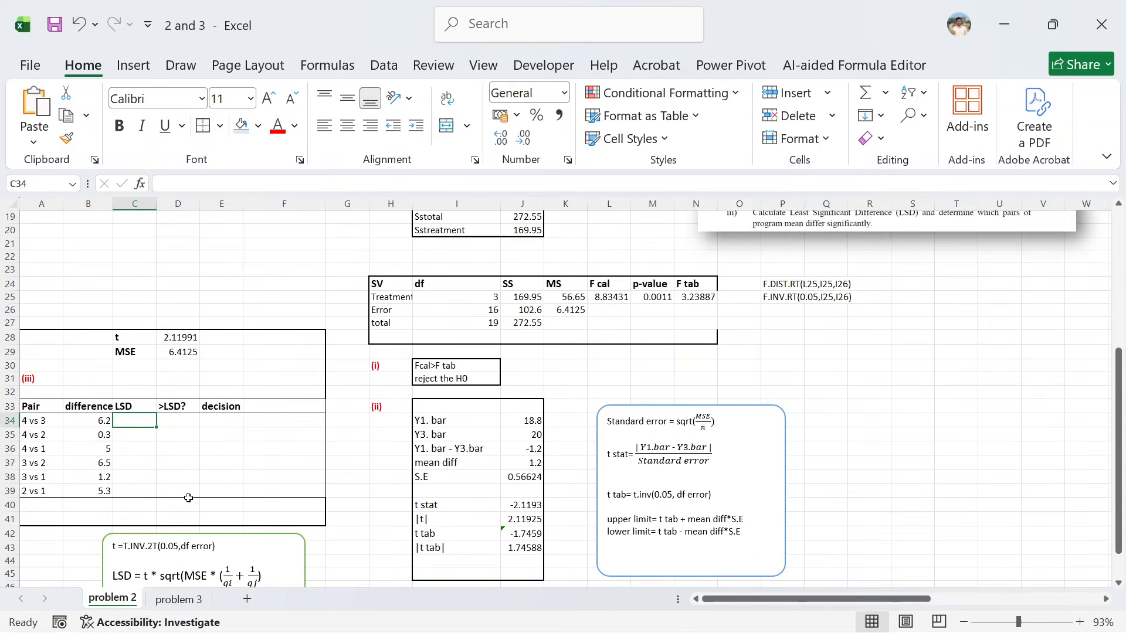
type("=")
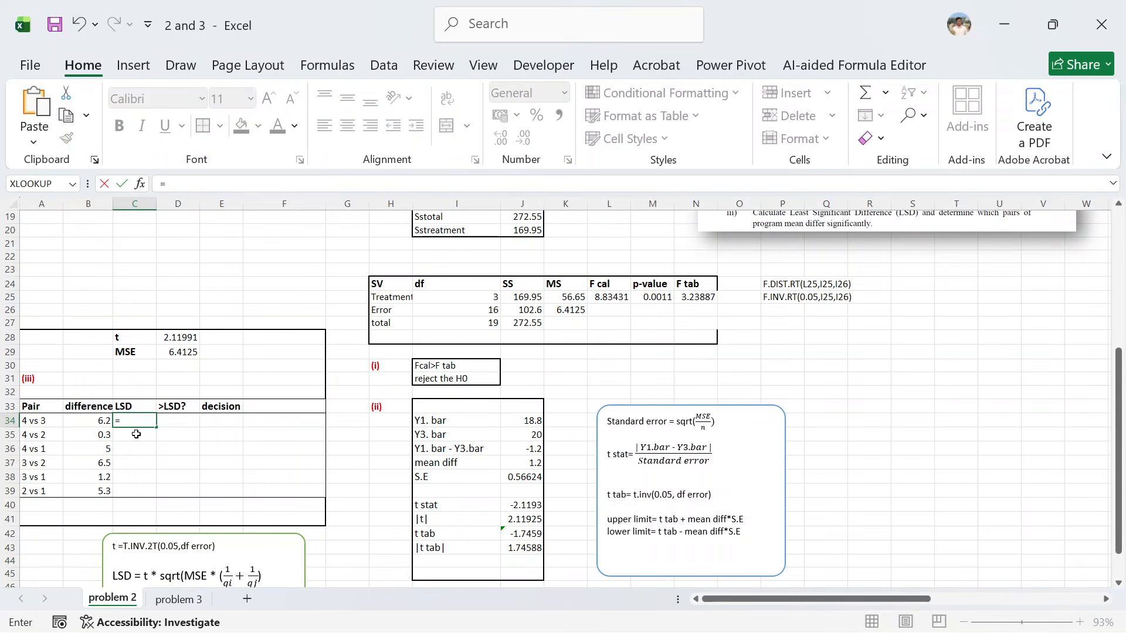
left_click(186, 336)
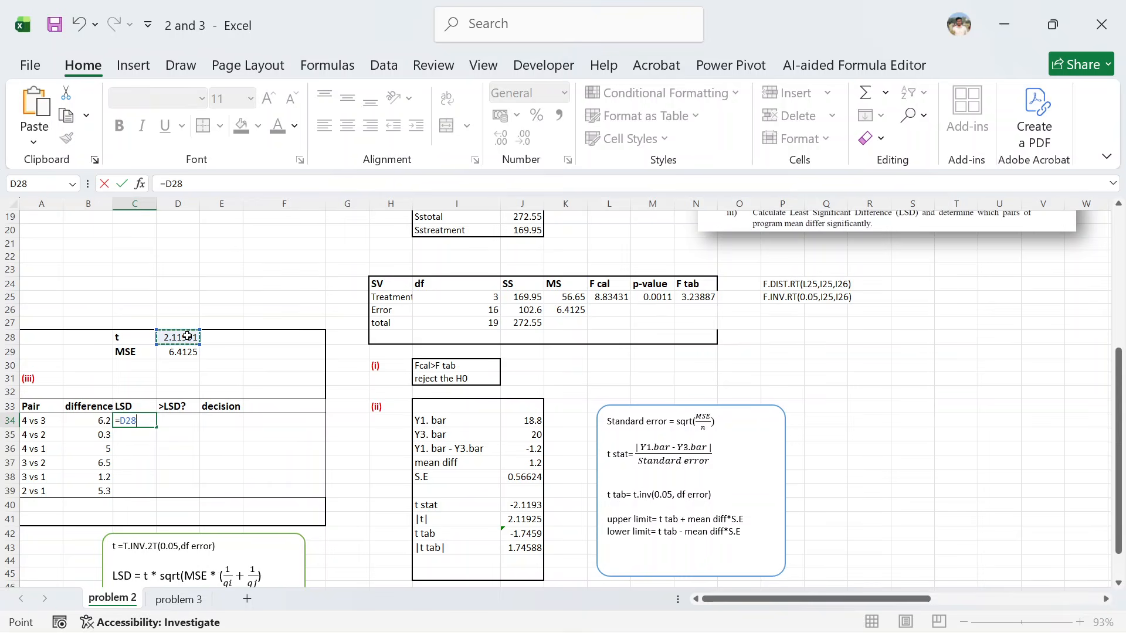
type("*sq")
key("Tab")
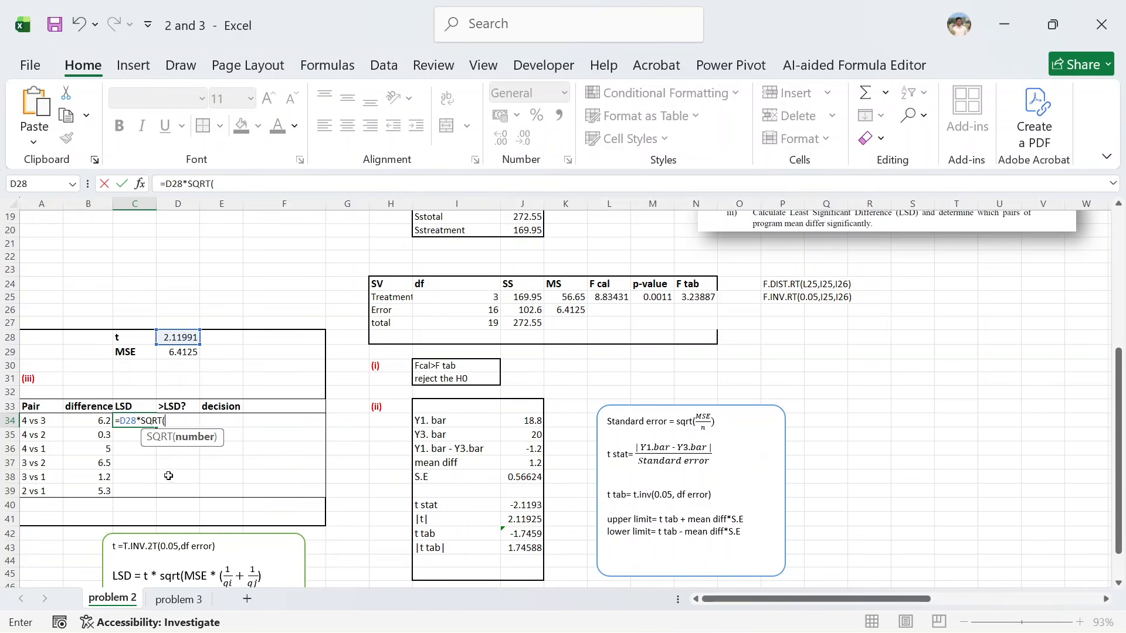
left_click(170, 354)
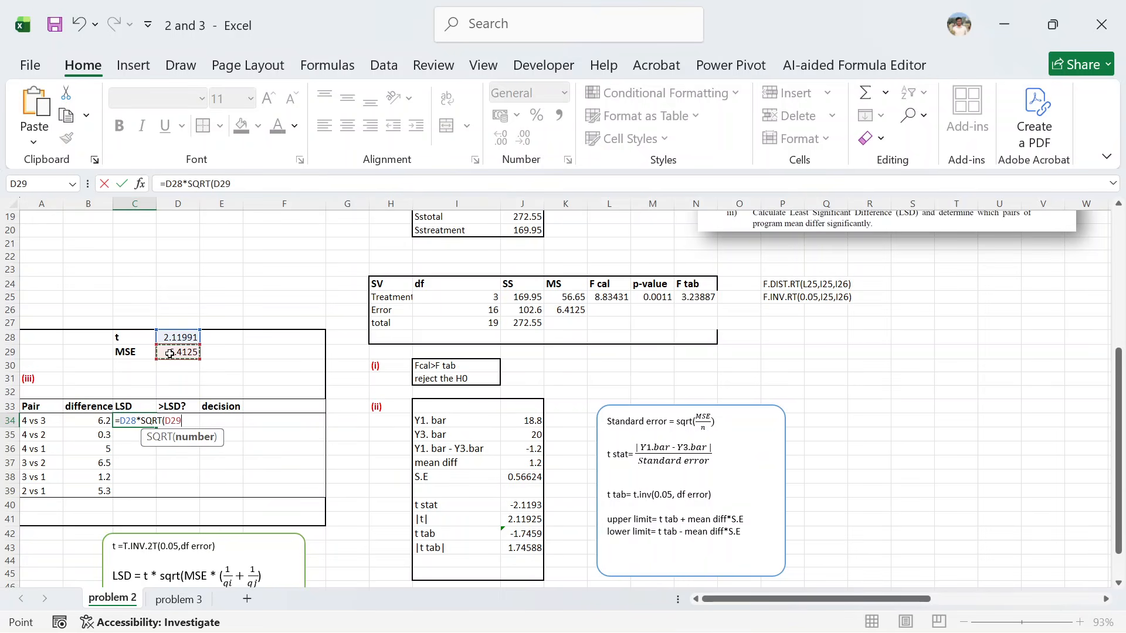
type("*((1/")
scroll(220, 493, "up", 5)
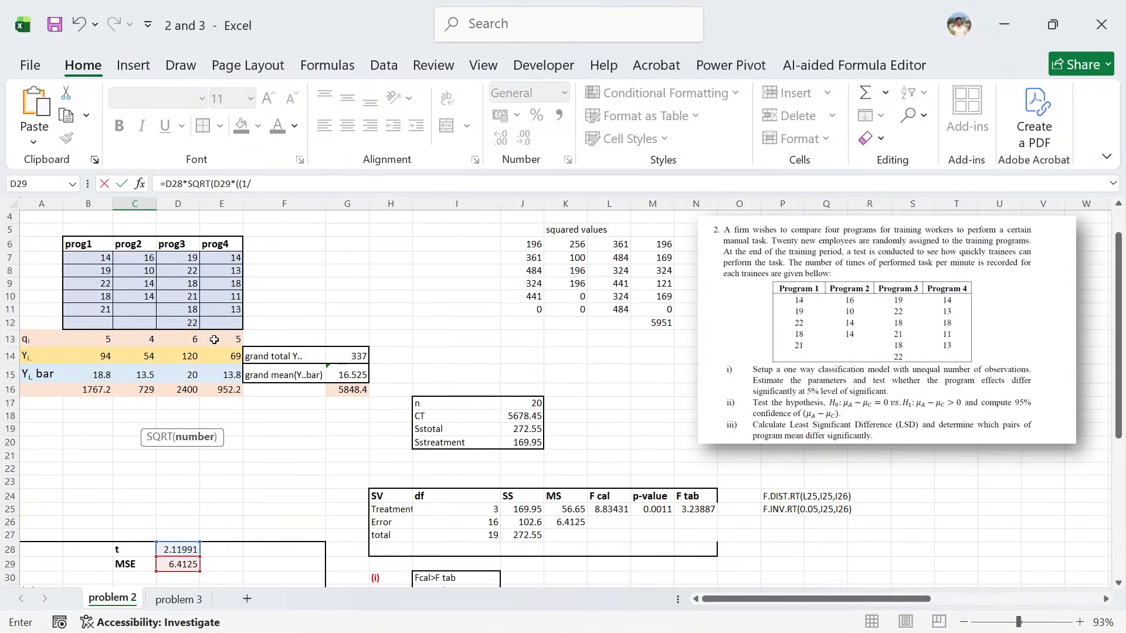
left_click(220, 341)
type(")+(1/")
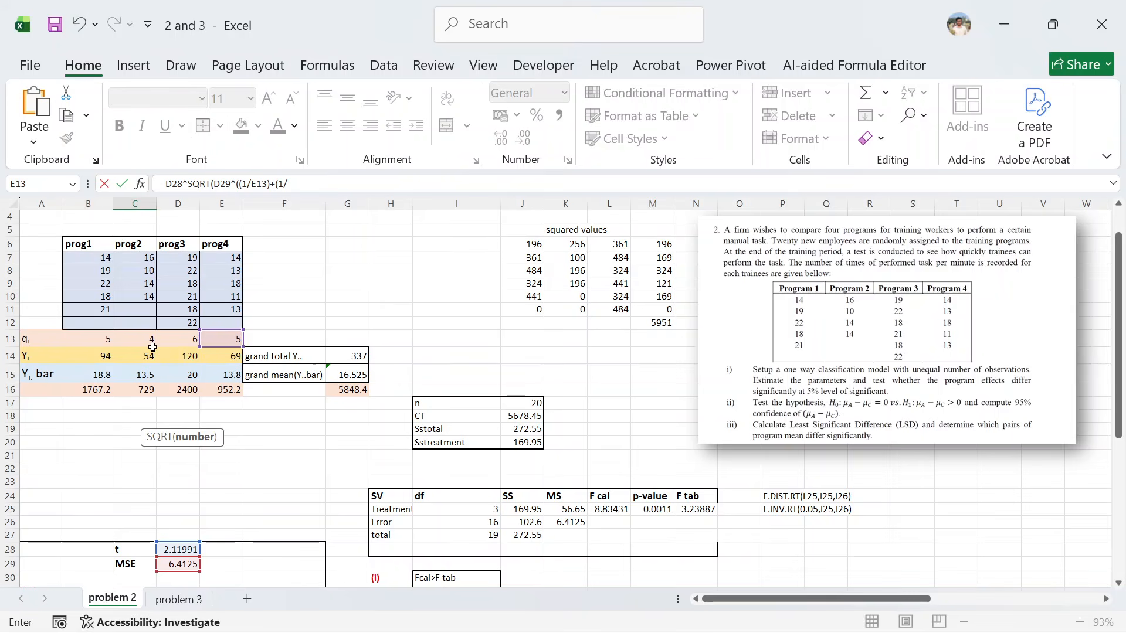
left_click(179, 339)
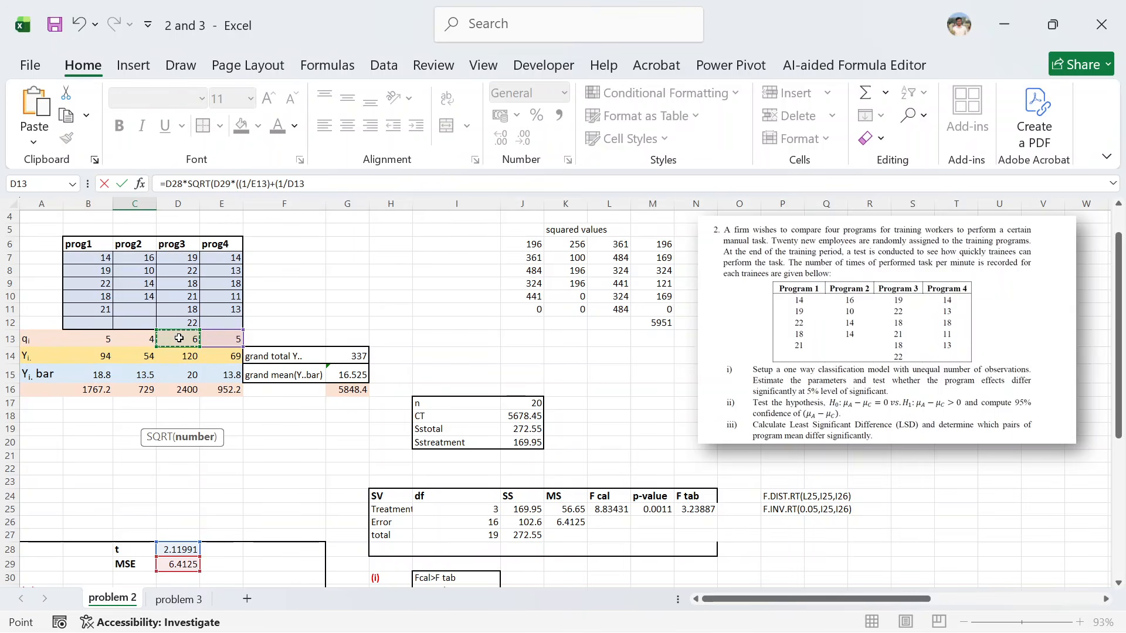
type(")")
key("Return")
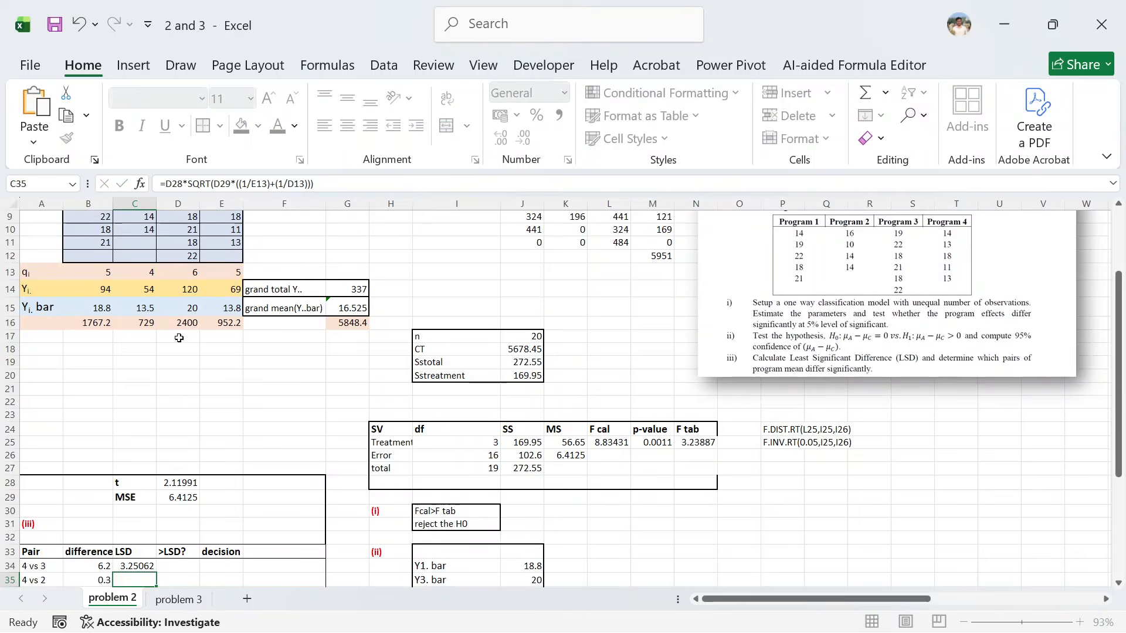
Copy the LSD formula text from C34 into C35 for pair 4 vs 2, keeping the same cell references.
scroll(138, 528, "down", 3)
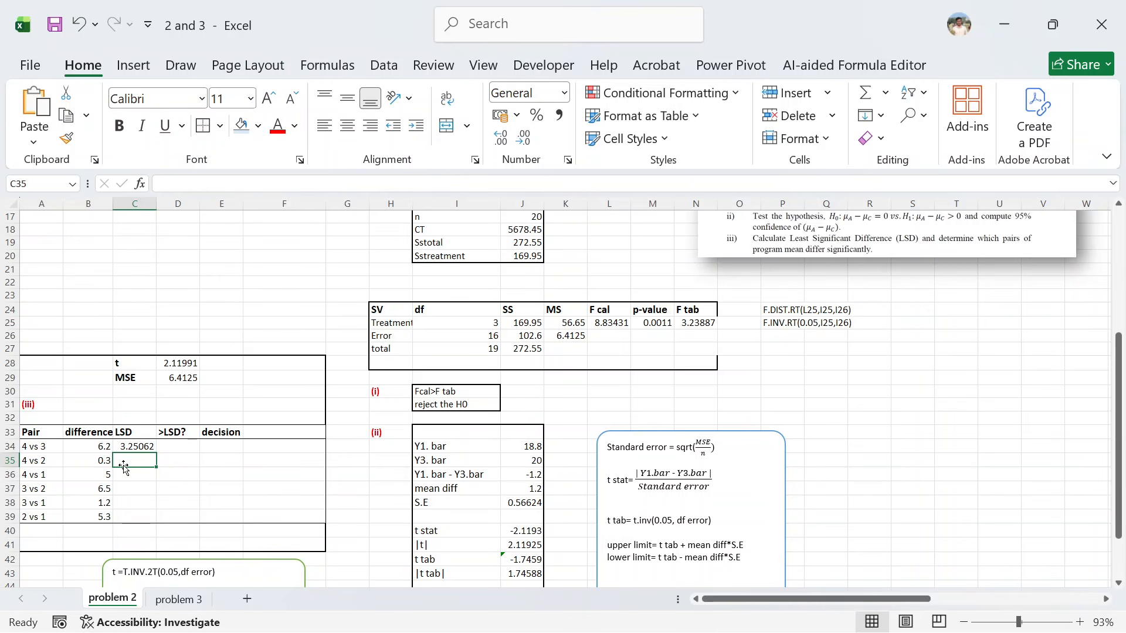
left_click(129, 447)
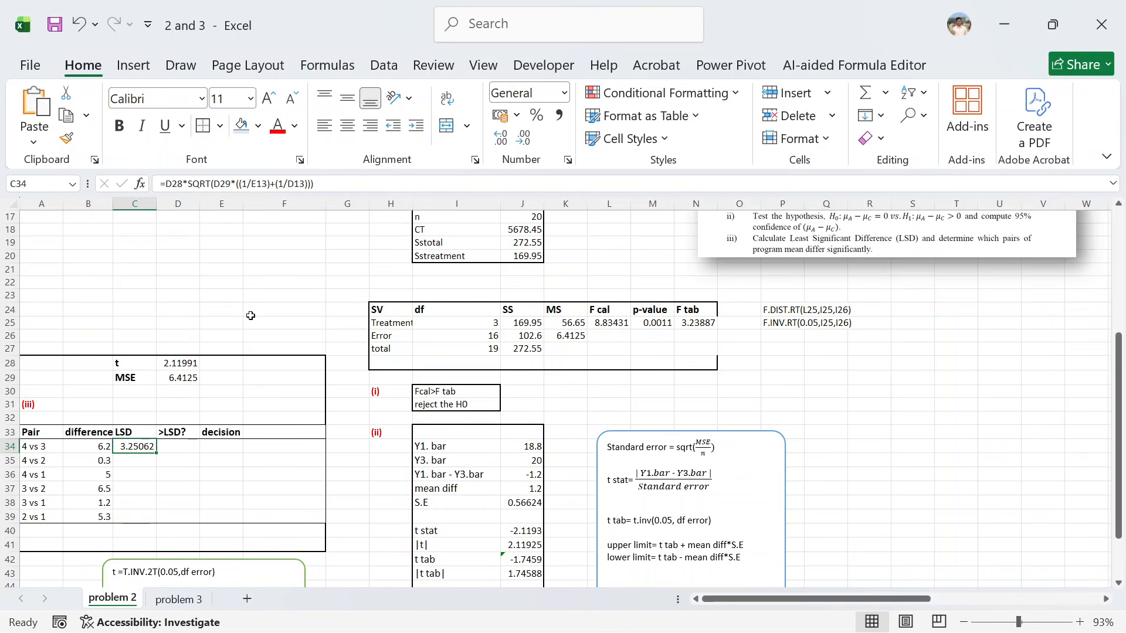
left_click_drag(324, 186, 141, 171)
key("ctrl+c")
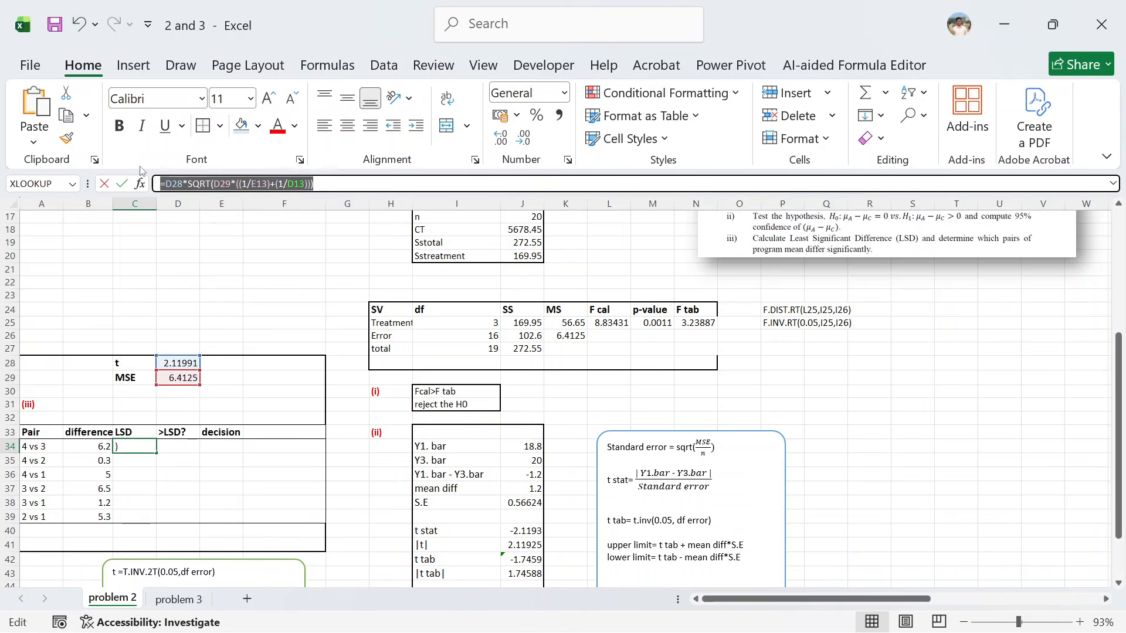
key("Escape")
left_click(136, 464)
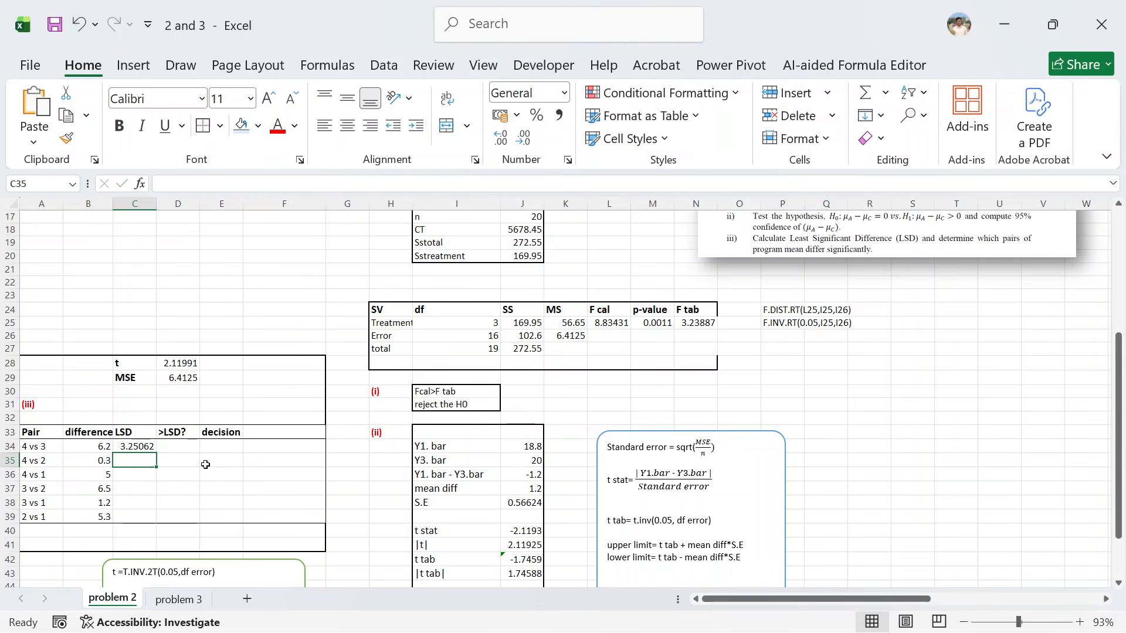
key("ctrl+v")
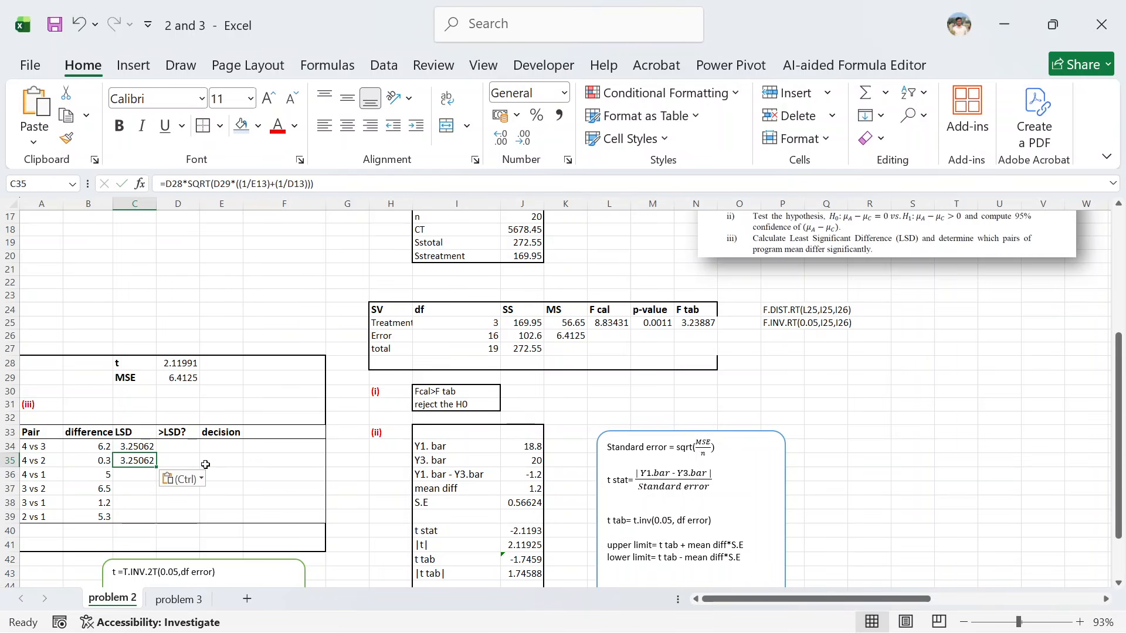
Change the D13 reference in C35's LSD formula to C13, giving =D28*SQRT(D29*((1/E13)+(1/C13))) for pair 4 vs 2.
left_click(267, 184)
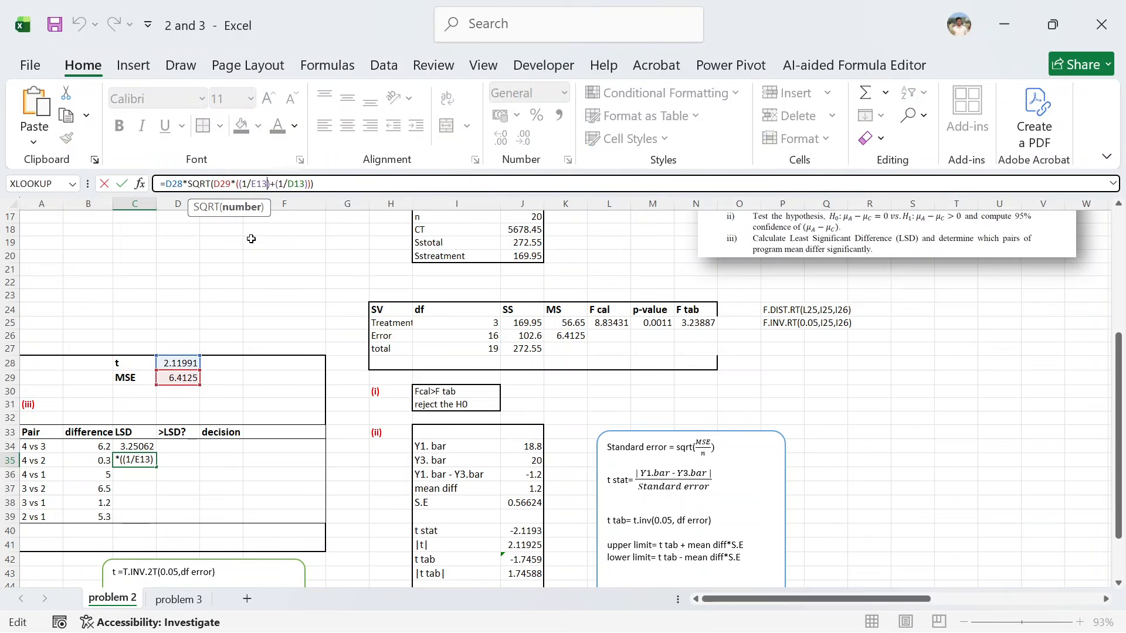
scroll(251, 239, "up", 2)
scroll(251, 239, "up", 2)
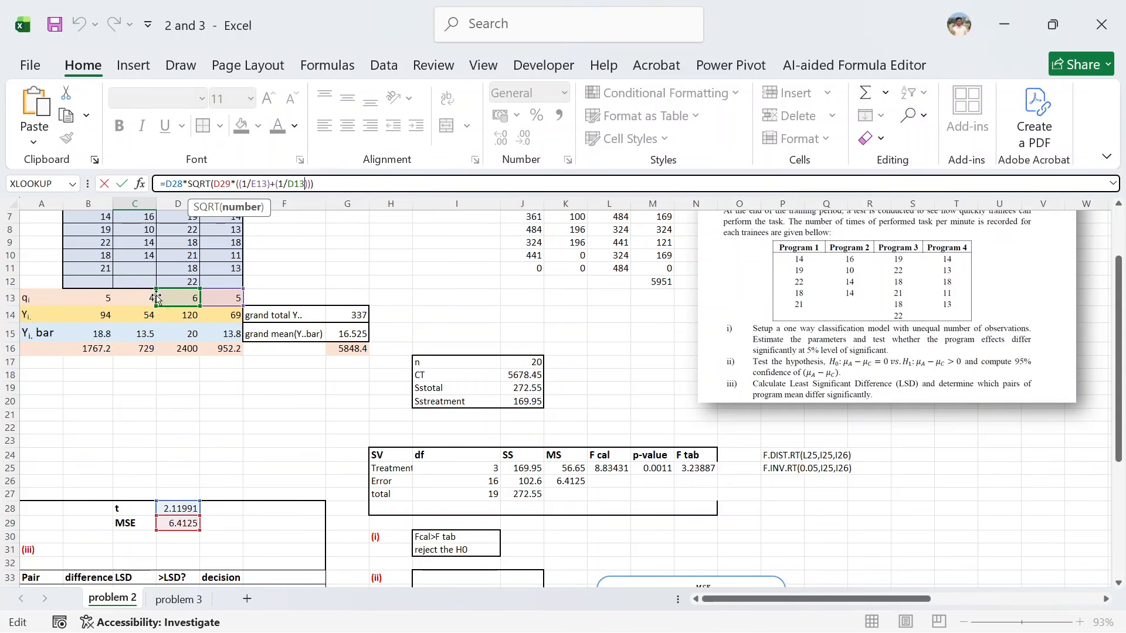
left_click_drag(158, 302, 114, 303)
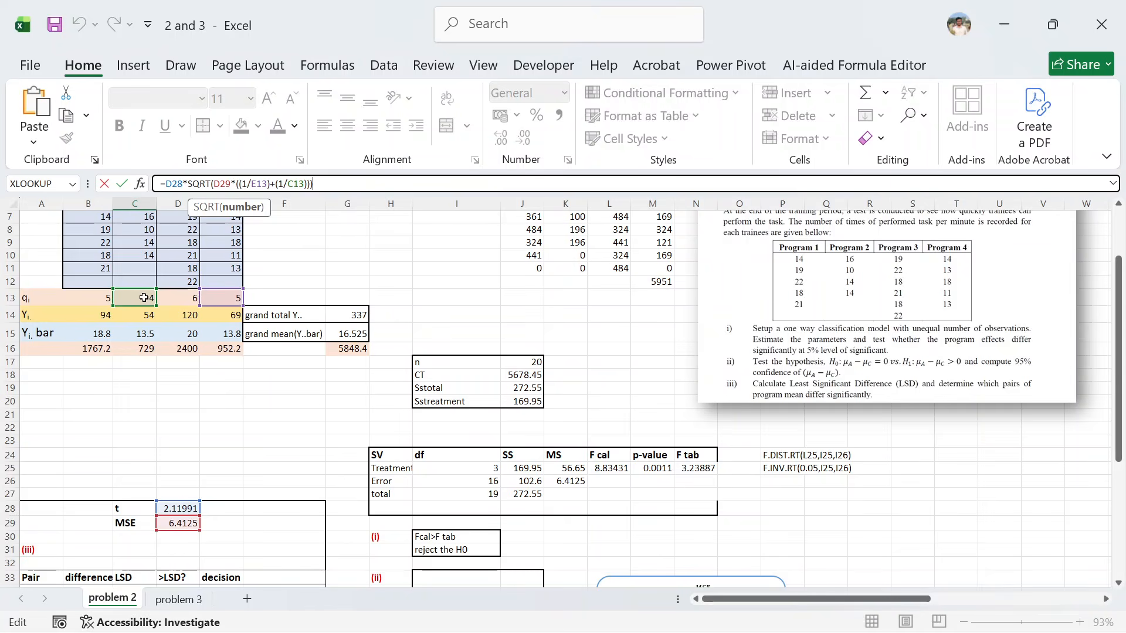
key("Return")
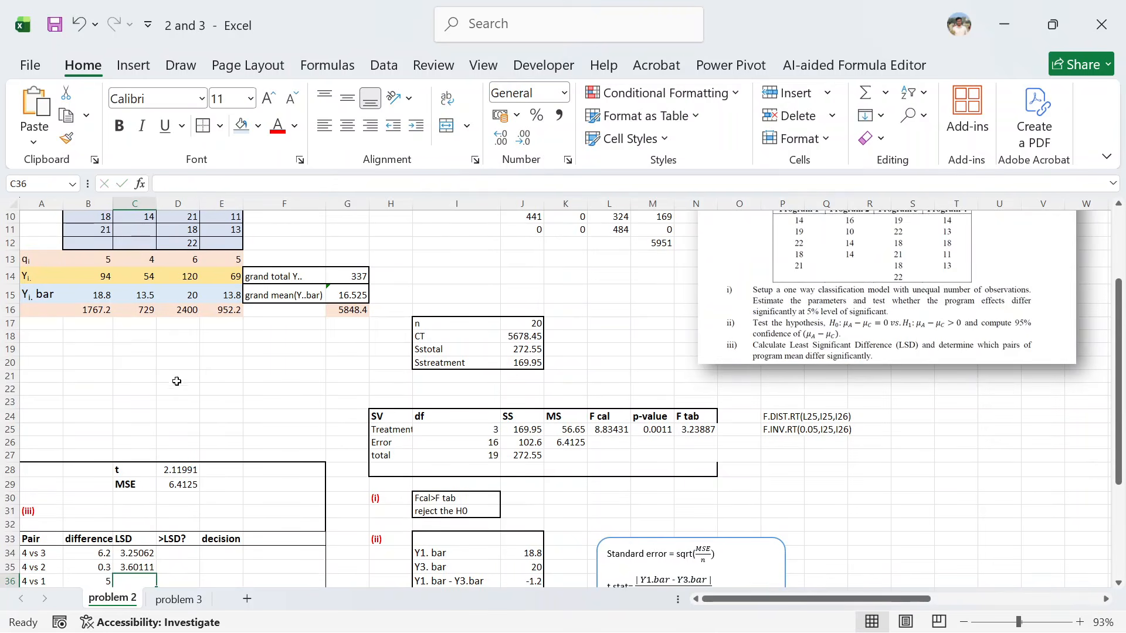
Paste the LSD formula into C36 for pair 4 vs 1 and change it to =D28*SQRT(D29*((1/E13)+(1/B13))).
scroll(121, 491, "down", 2)
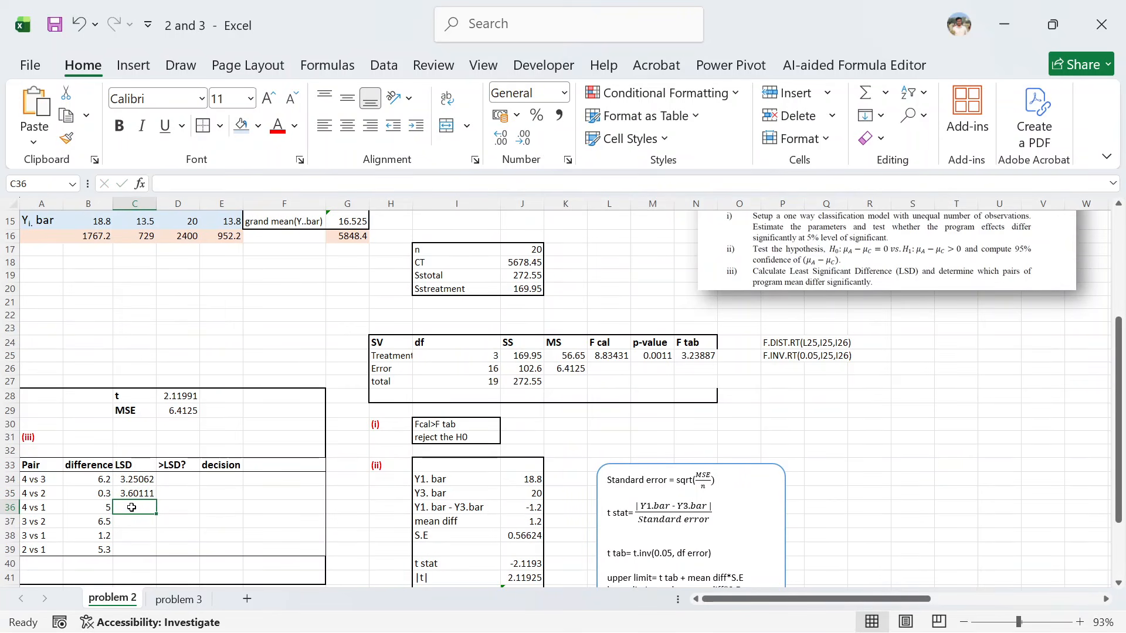
key("ctrl+v")
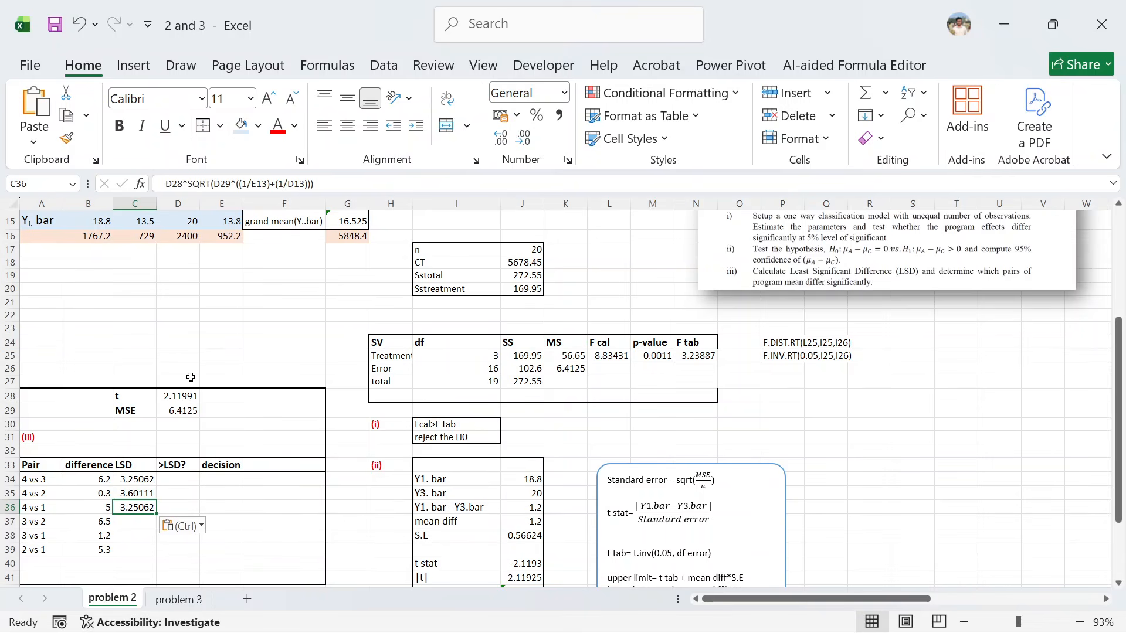
scroll(199, 319, "down", 3)
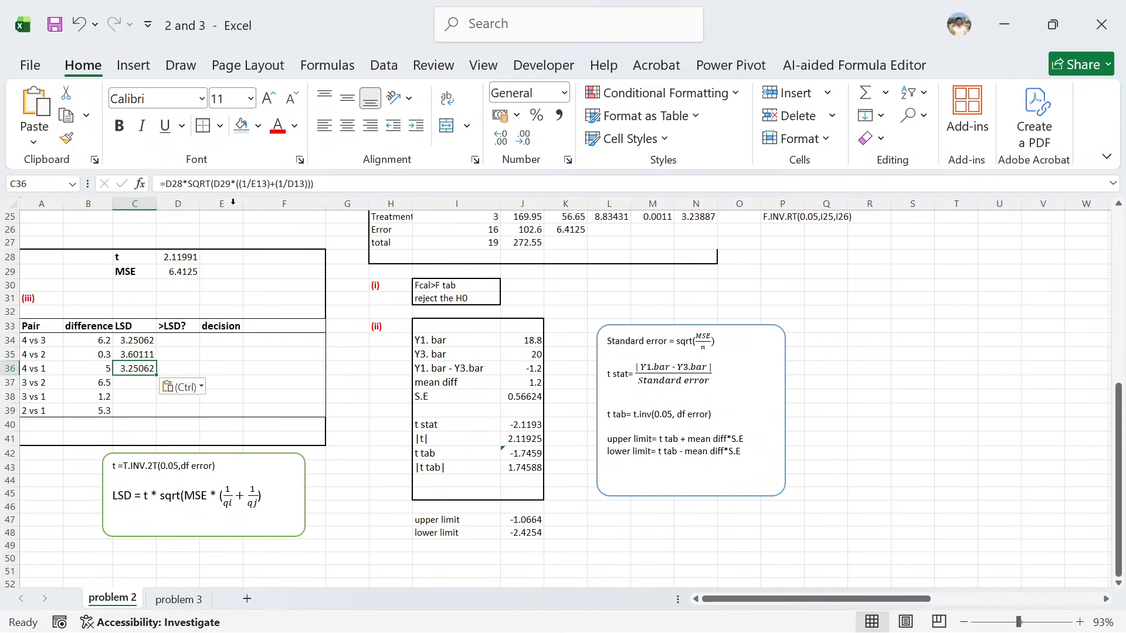
left_click(259, 185)
left_click(292, 185)
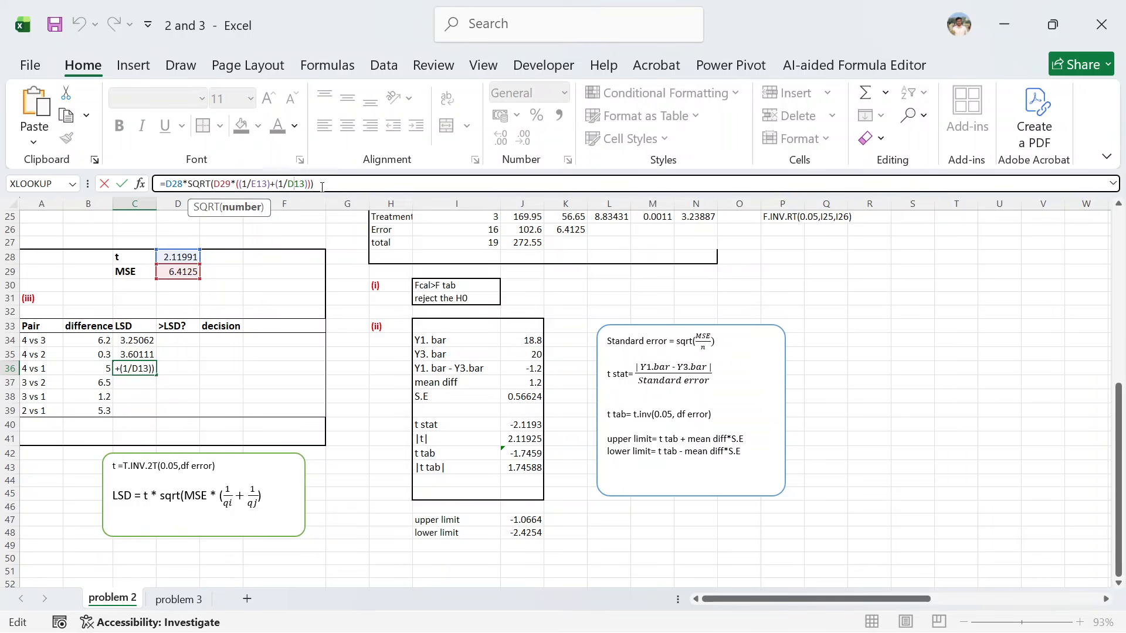
scroll(299, 255, "up", 2)
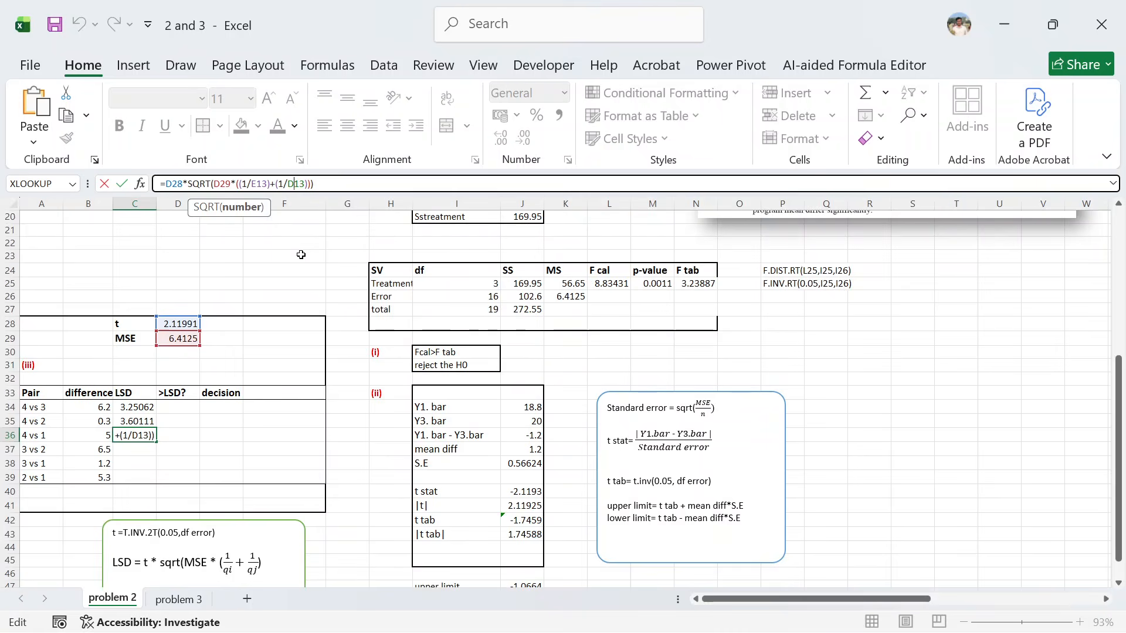
scroll(242, 255, "up", 3)
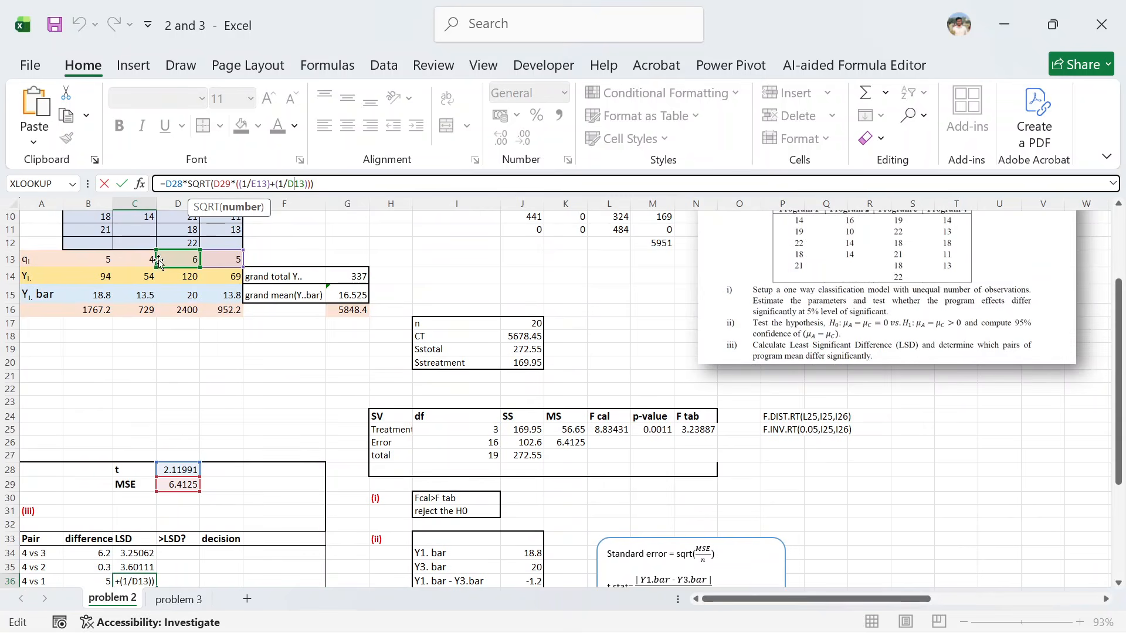
left_click_drag(156, 265, 65, 266)
scroll(208, 346, "down", 3)
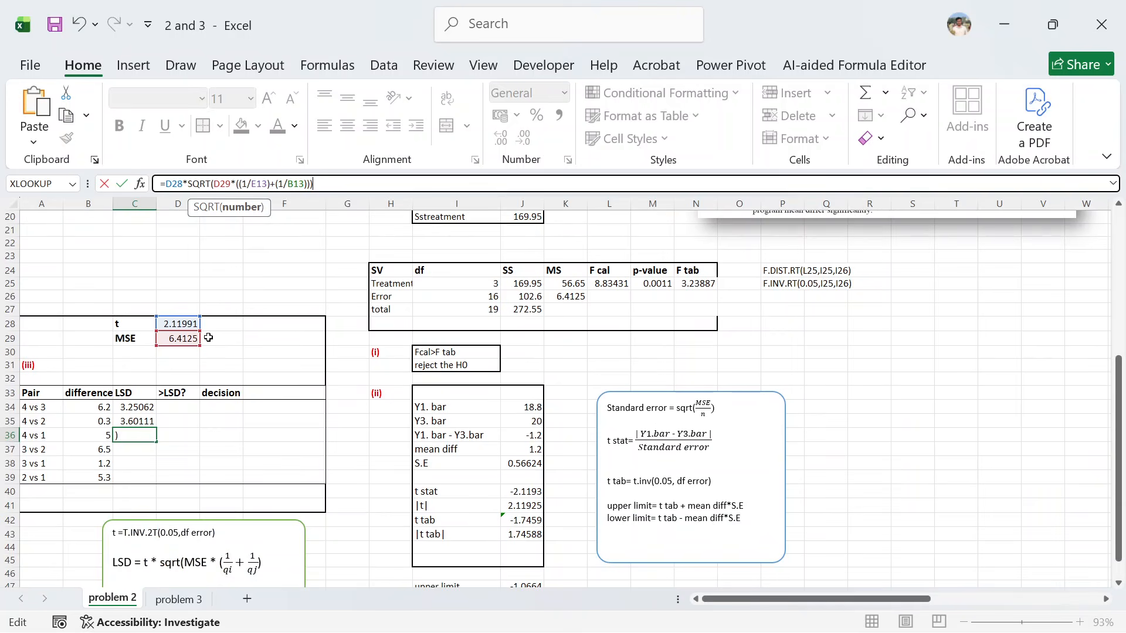
key("Return")
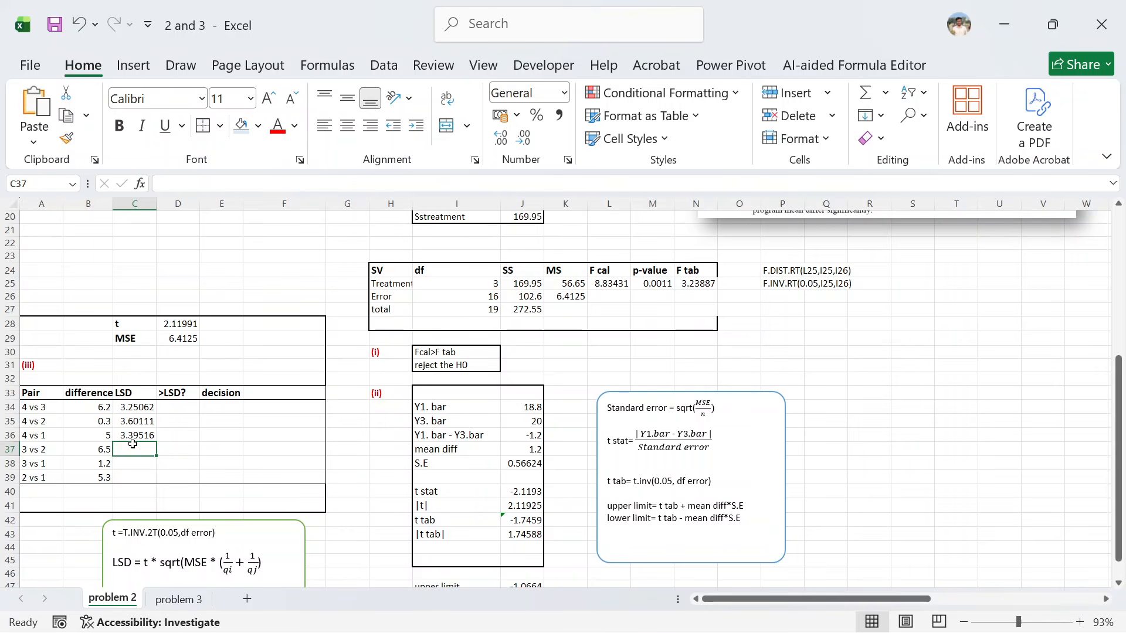
Paste the LSD formula into C37 for pair 3 vs 2 and change it to =D28*SQRT(D29*((1/D13)+(1/C13))).
type("3.25062")
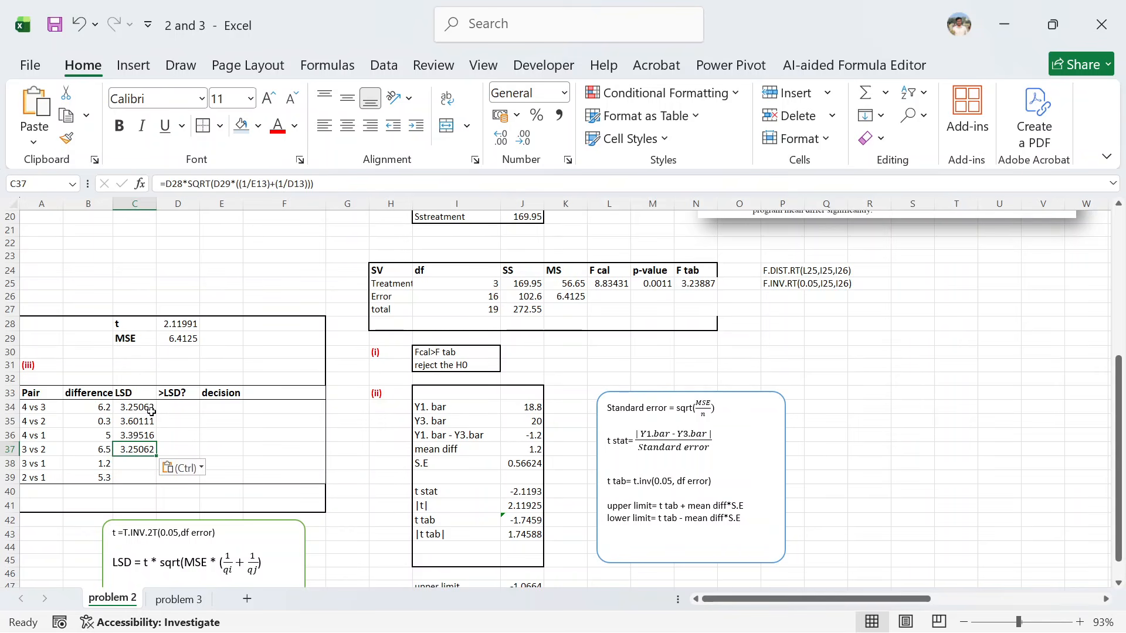
left_click(292, 183)
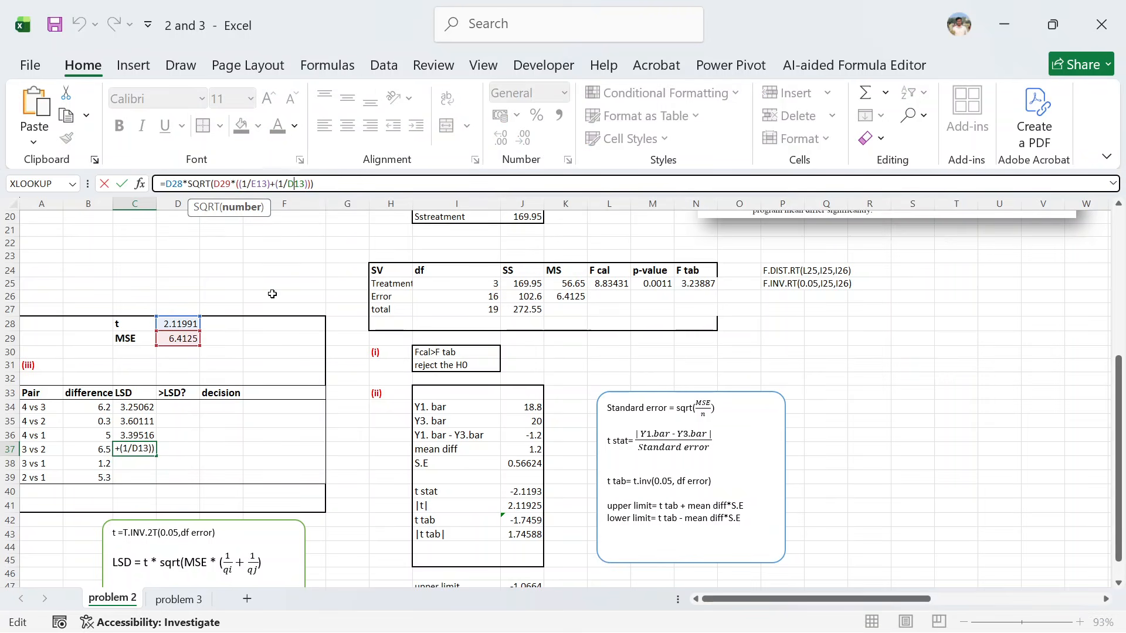
scroll(175, 295, "up", 5)
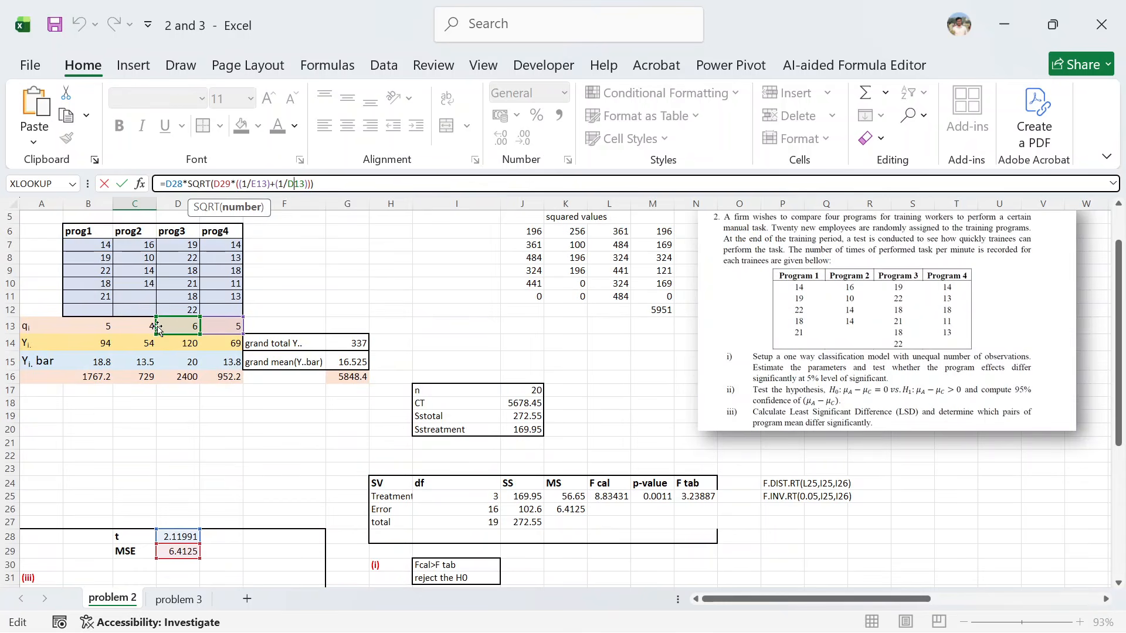
left_click_drag(157, 328, 113, 328)
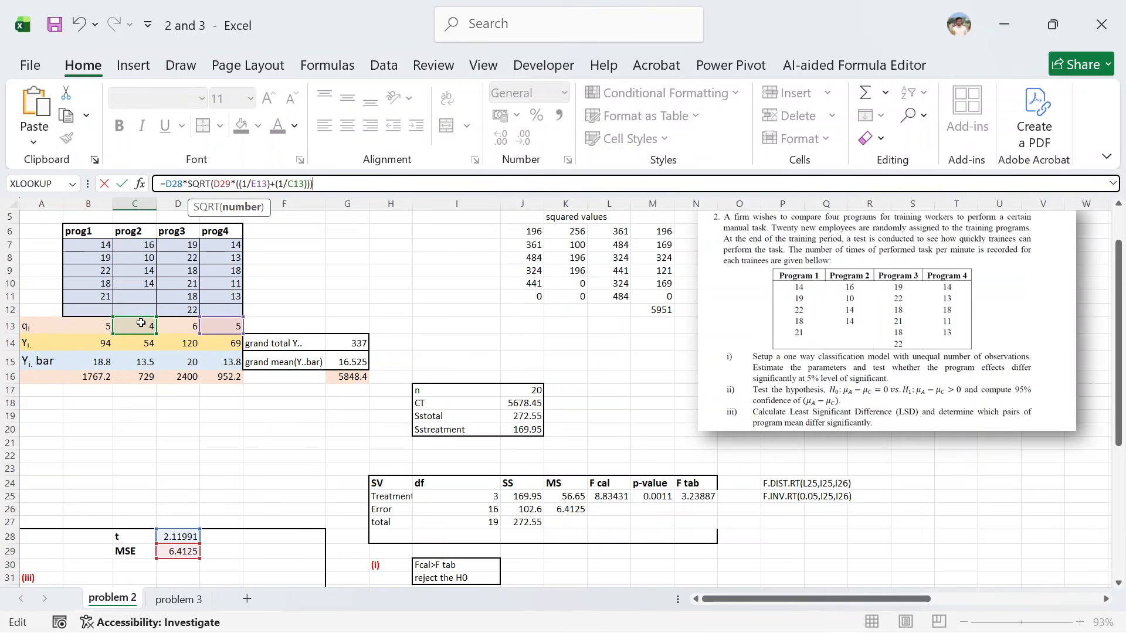
left_click_drag(203, 332, 176, 329)
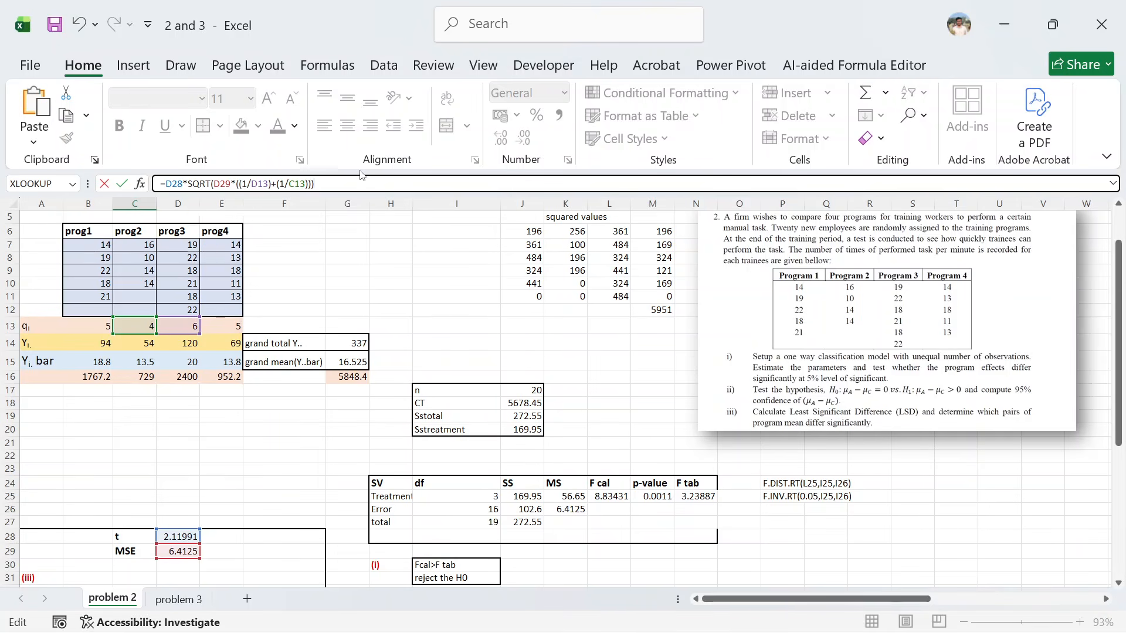
key("Return")
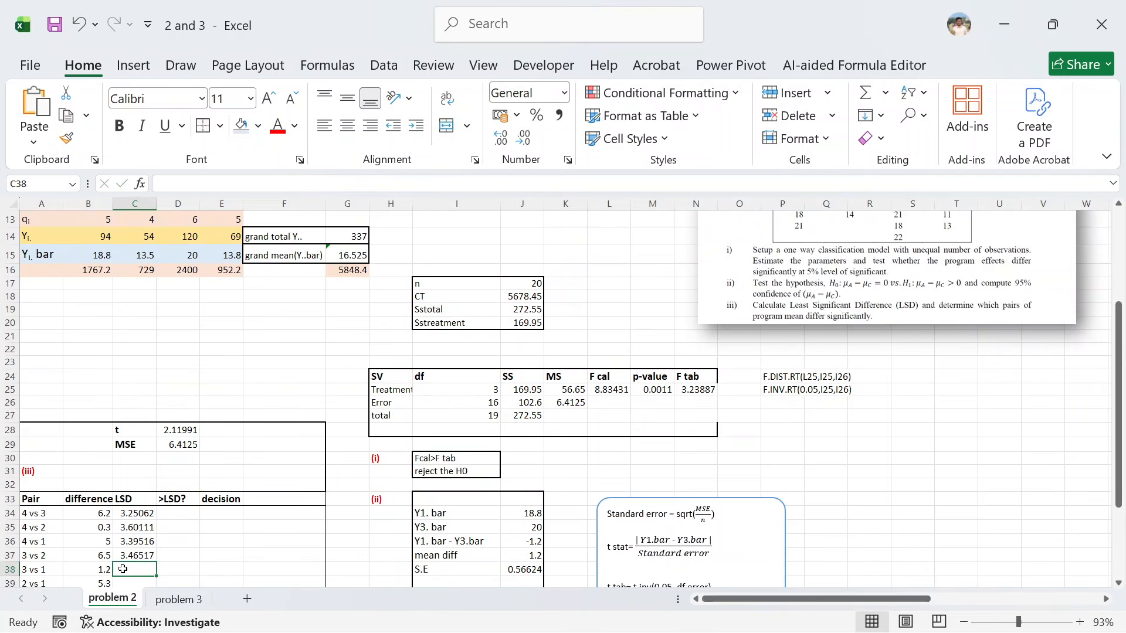
Paste the LSD formula into C38 for pair 3 vs 1 and try to move its D13 reference to B13.
key("ctrl+v")
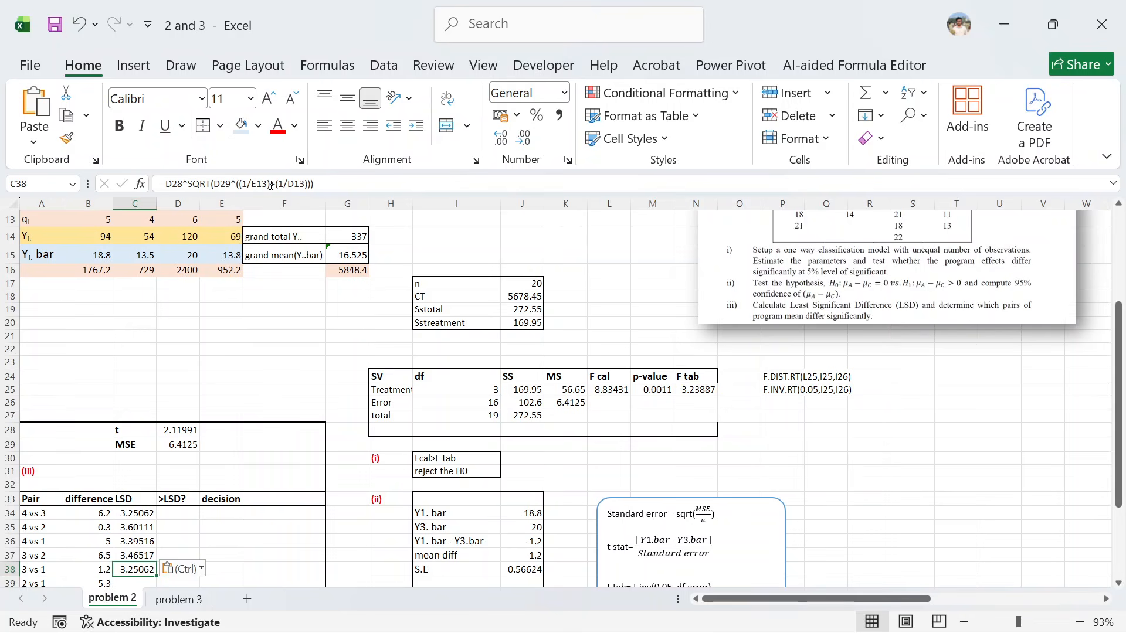
left_click(261, 183)
scroll(203, 344, "up", 3)
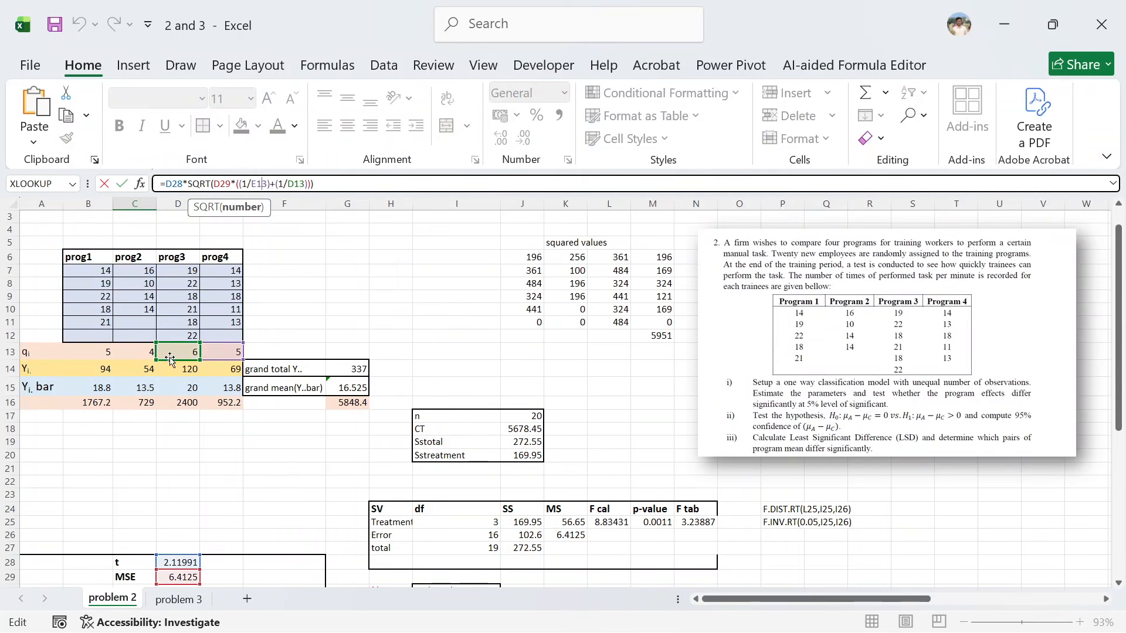
left_click_drag(179, 353, 94, 358)
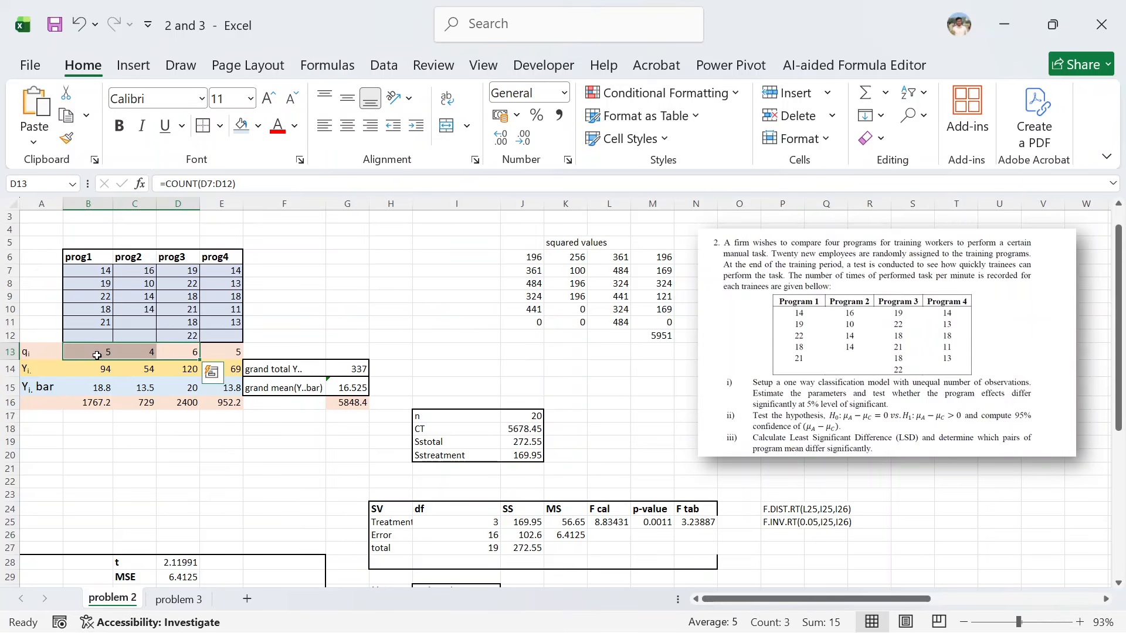
key("ctrl+z")
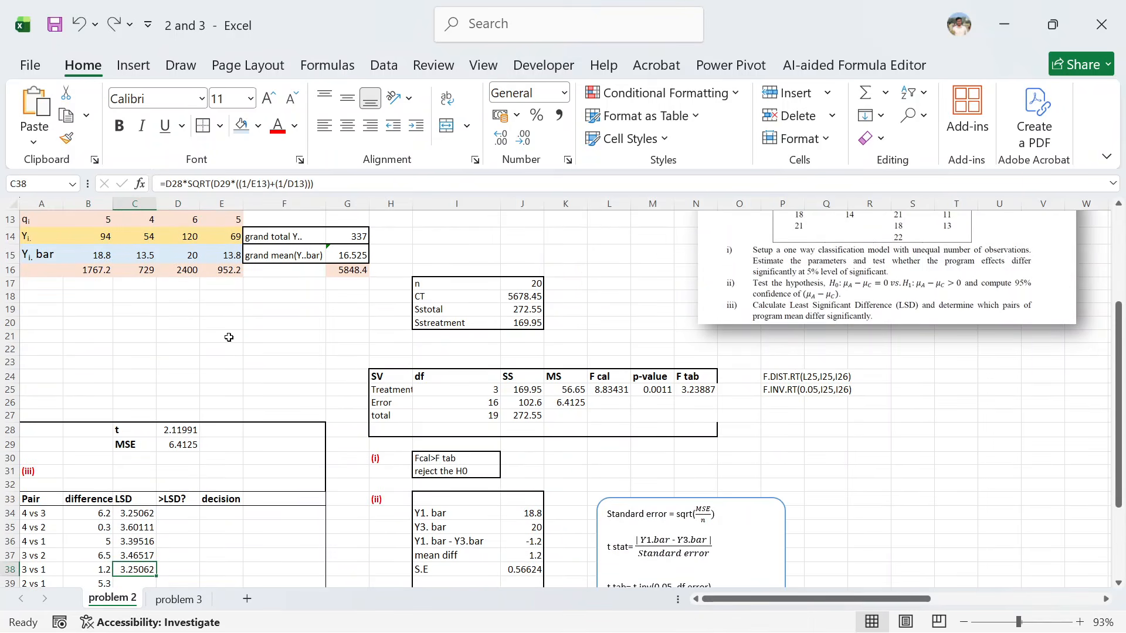
Try to adapt C38's LSD formula for pair 3 vs 1 by changing its D13 reference to B13.
scroll(228, 346, "up", 3)
scroll(227, 352, "down", 2)
scroll(163, 509, "down", 5)
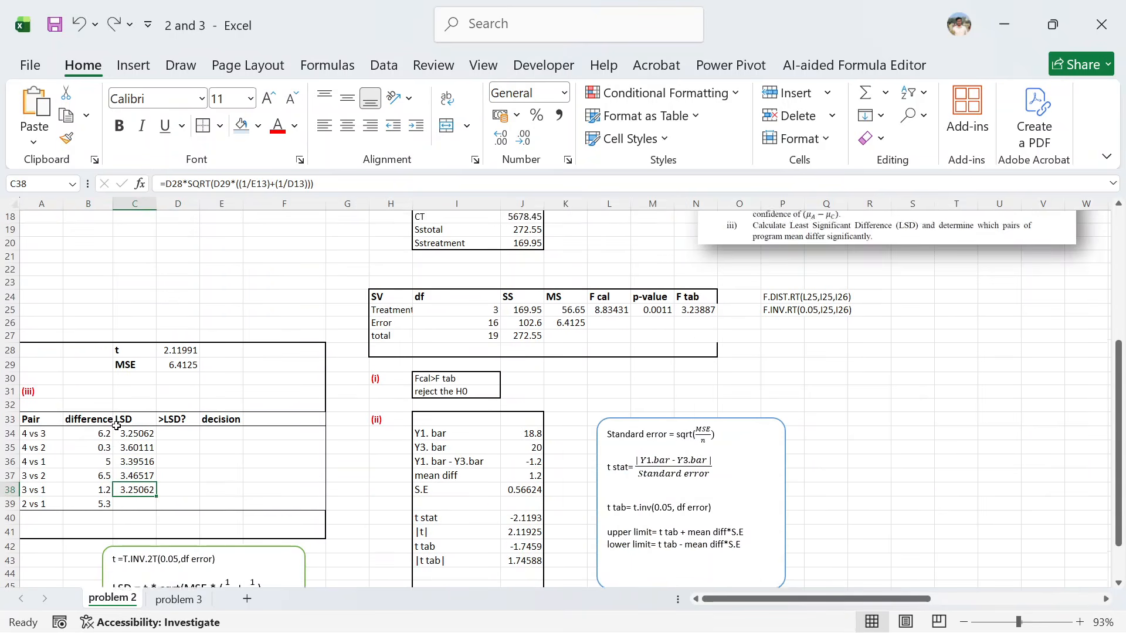
left_click(131, 437)
left_click(132, 420)
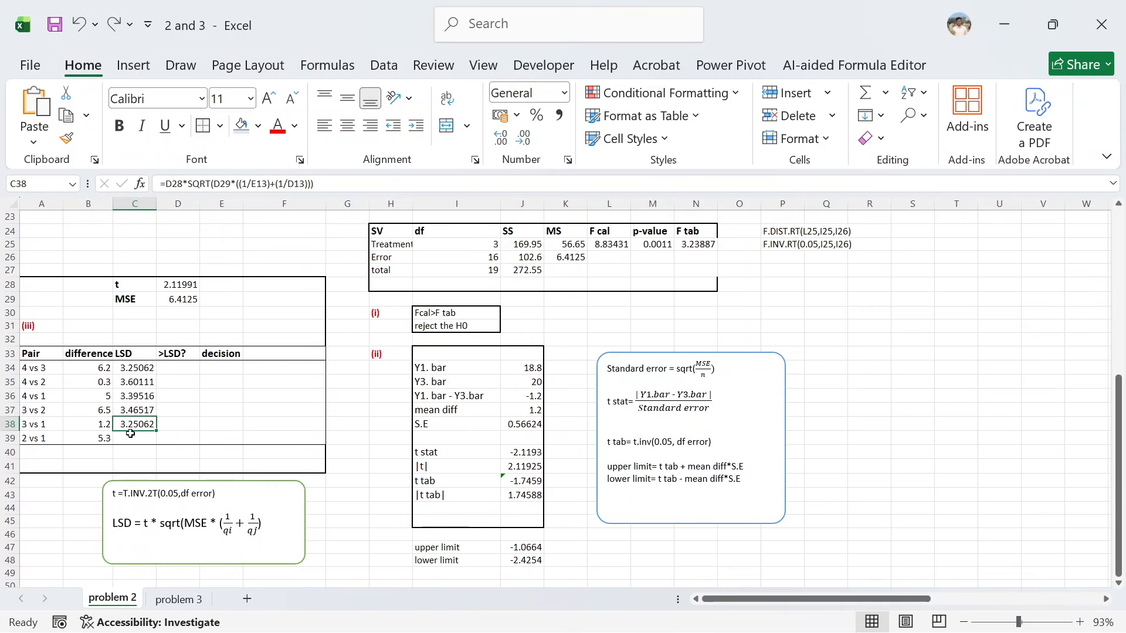
left_click(221, 185)
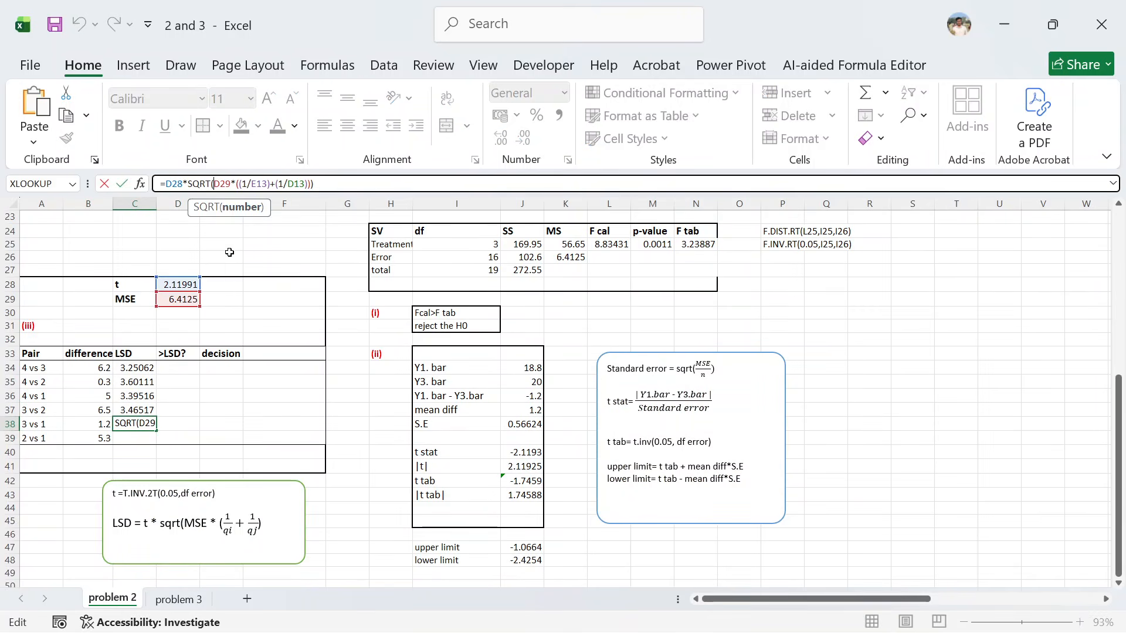
scroll(189, 300, "up", 3)
scroll(197, 313, "up", 4)
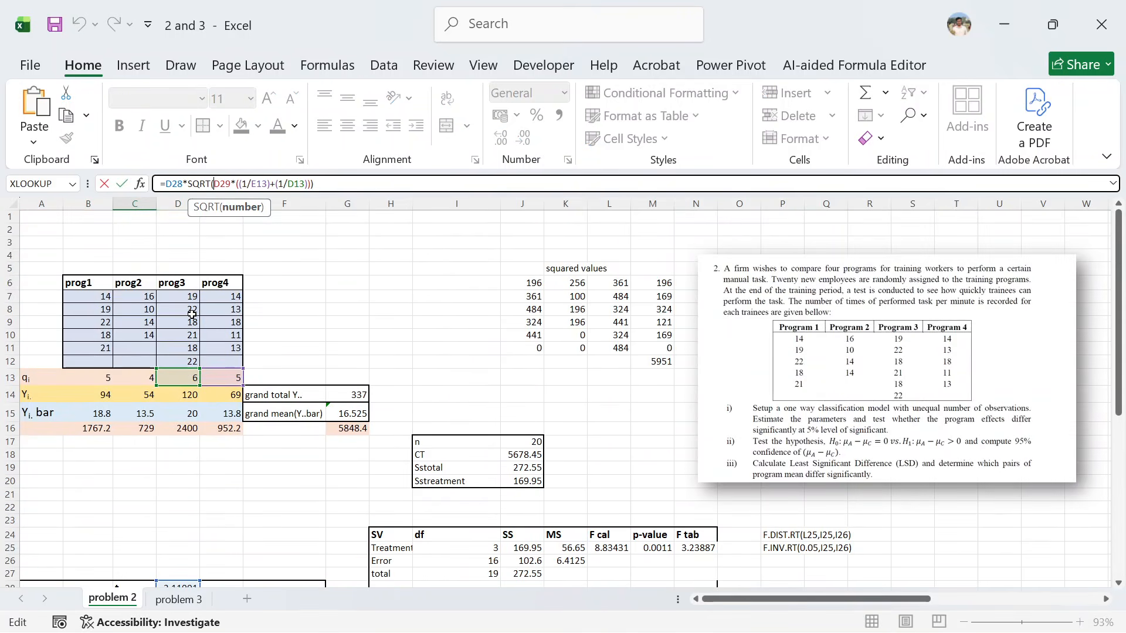
left_click_drag(153, 377, 104, 379)
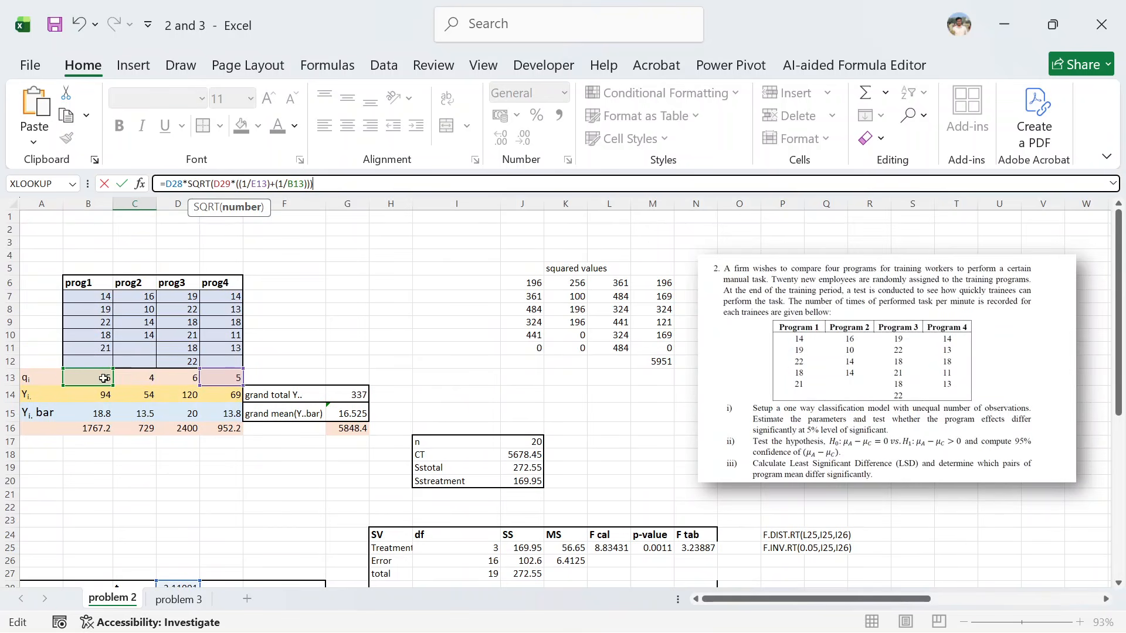
left_click(180, 380)
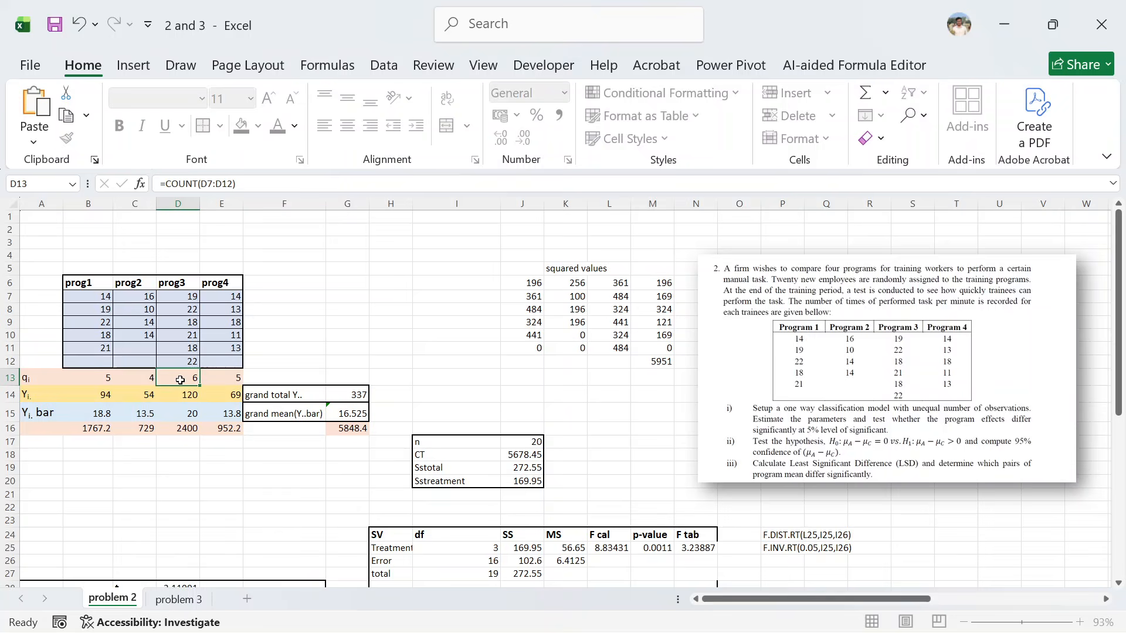
scroll(153, 410, "down", 3)
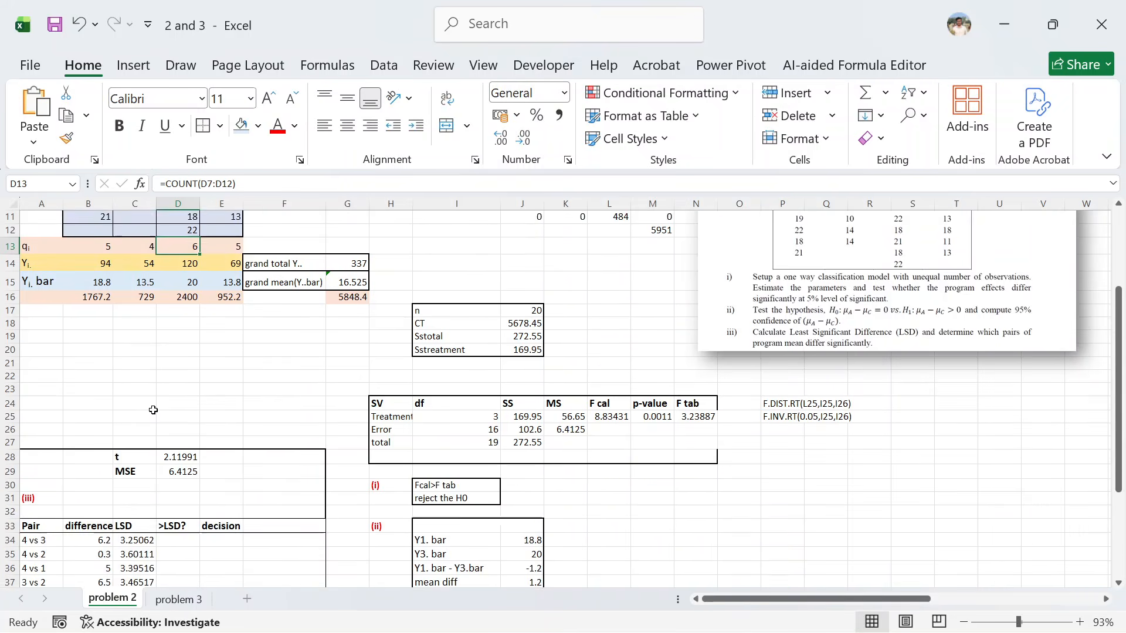
scroll(153, 410, "down", 3)
left_click(141, 449)
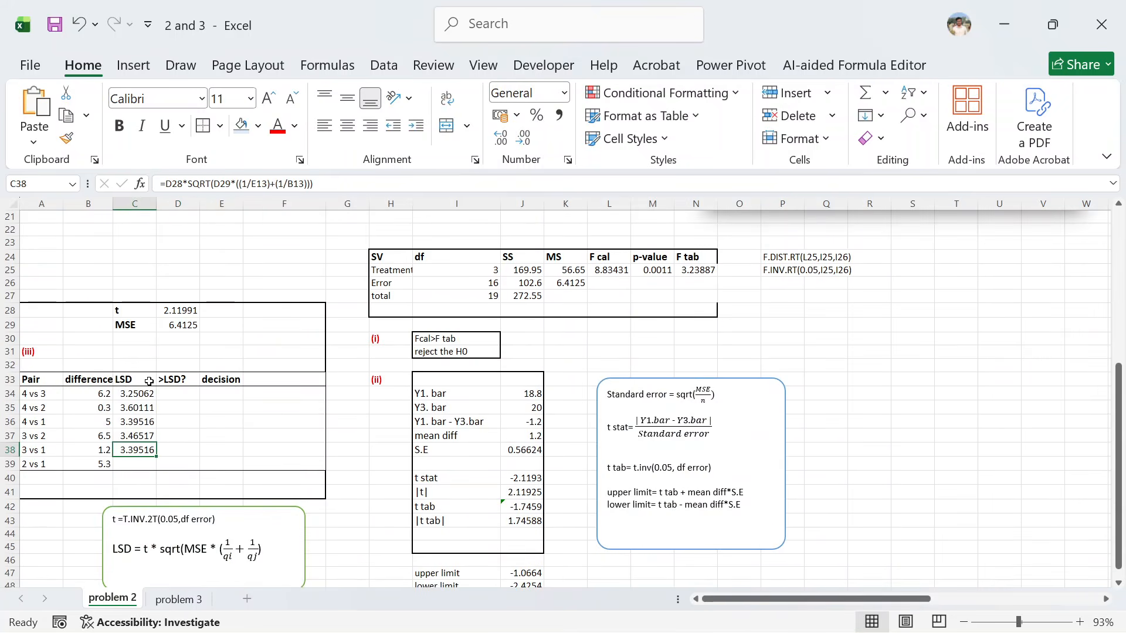
left_click(288, 183)
scroll(199, 347, "up", 5)
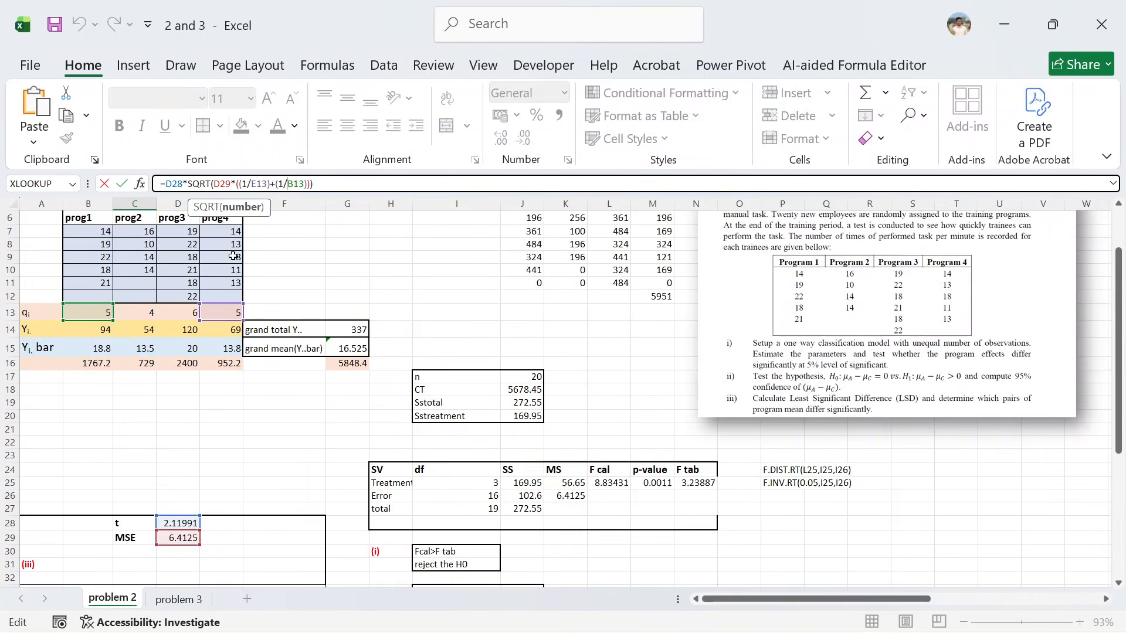
scroll(205, 399, "down", 5)
left_click(135, 438)
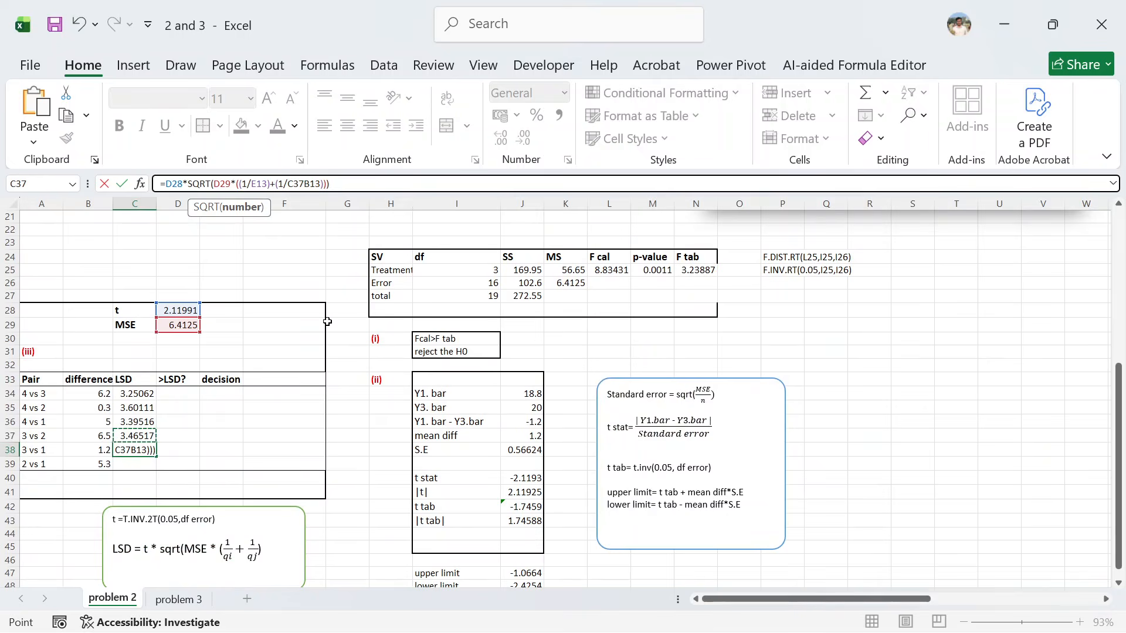
key("Escape")
Check the LSD formula in C37 against C38 and clear the formula from C38.
left_click(131, 436)
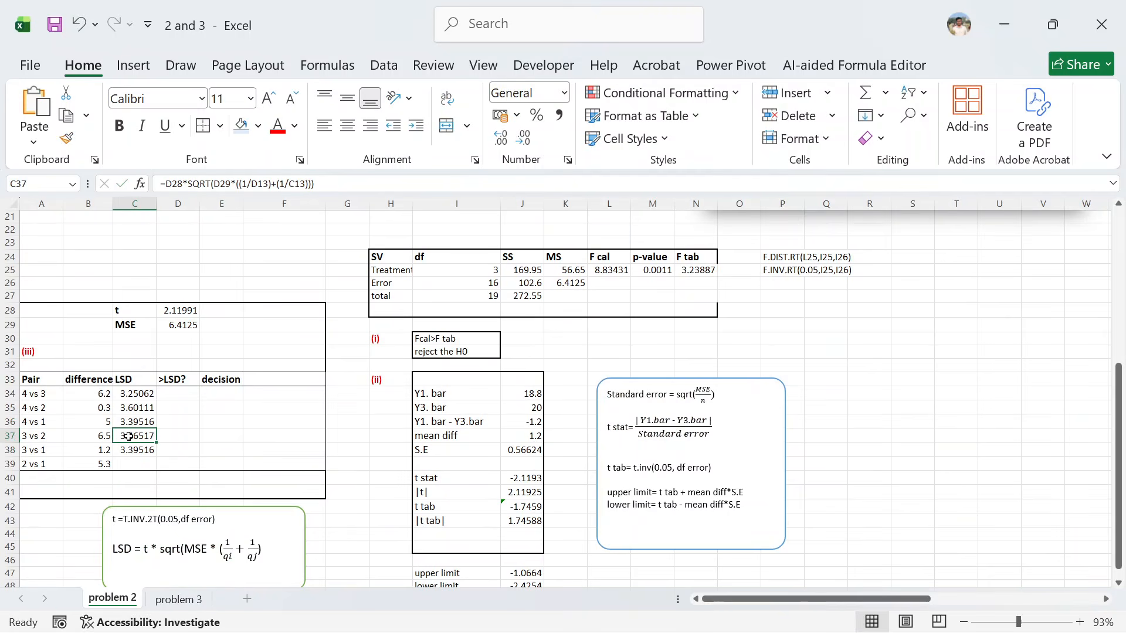
left_click(136, 463)
left_click(137, 449)
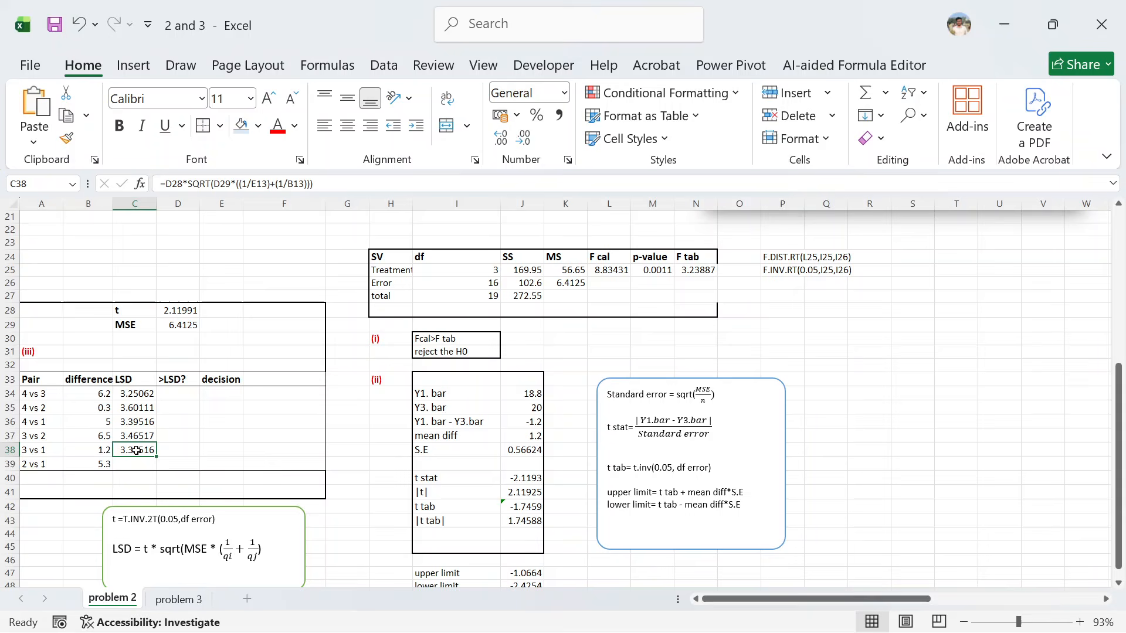
key("Delete")
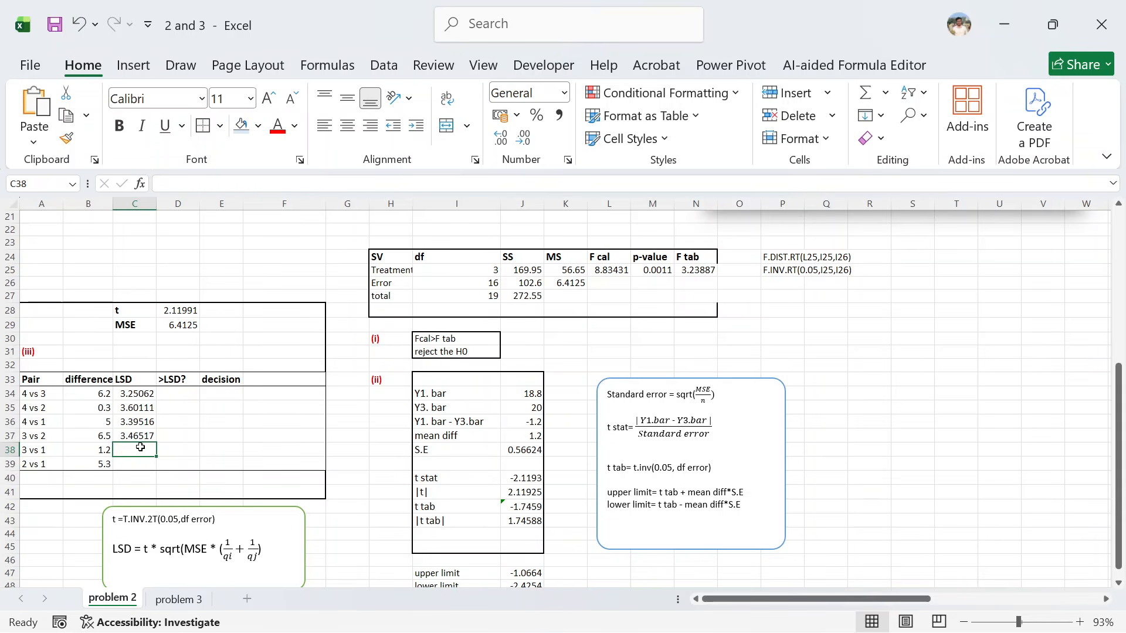
Enter the LSD formula for pair 3 vs 1 in C38 and adapt it to =D28*SQRT(D29*((1/D13)+(1/B13))).
type("=")
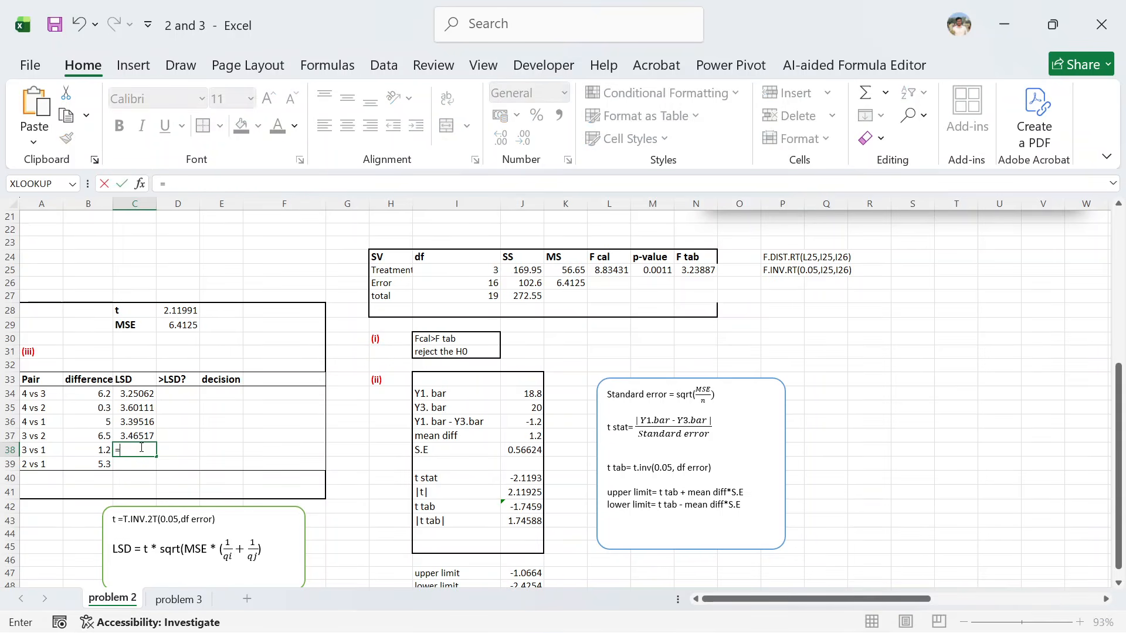
key("BackSpace")
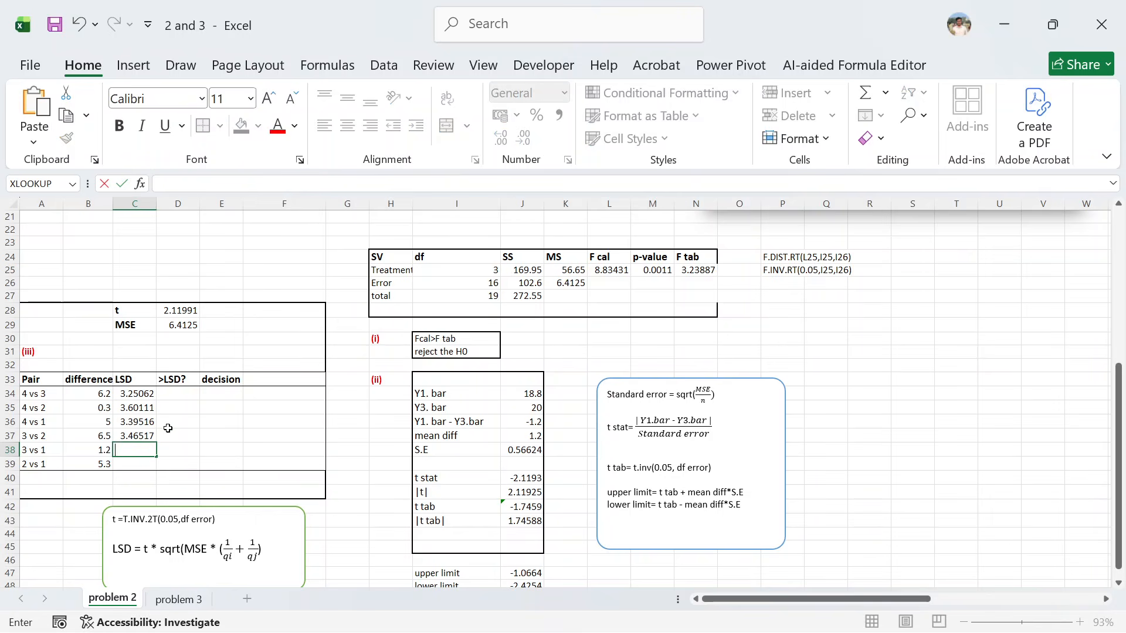
type("=D28*SQRT(D29*((1/E13)+(1/D13)))")
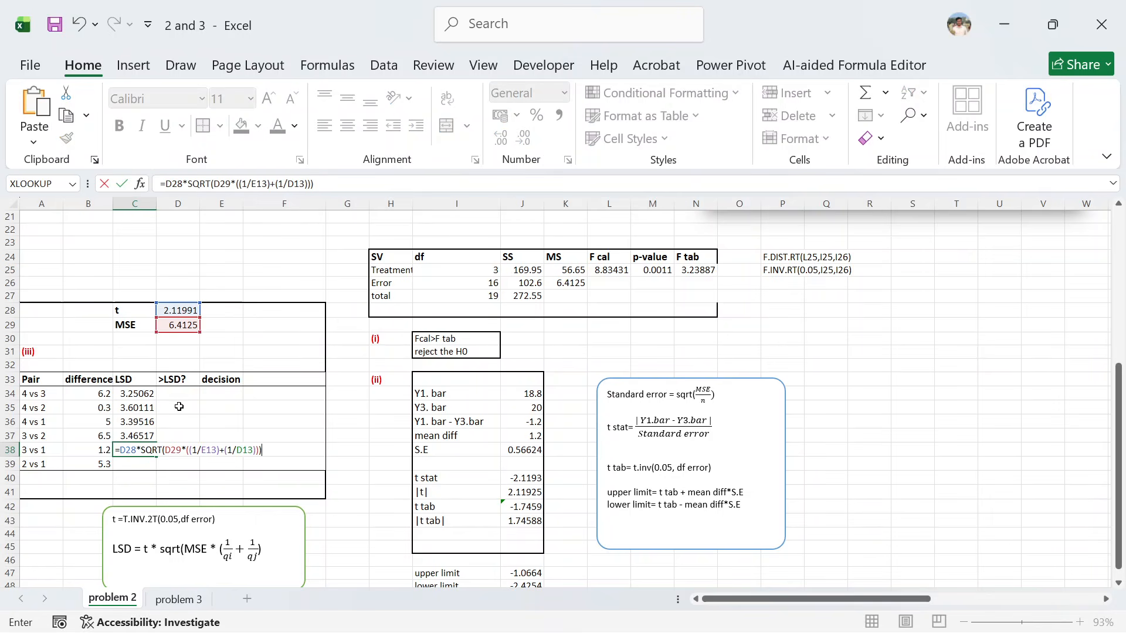
left_click(255, 187)
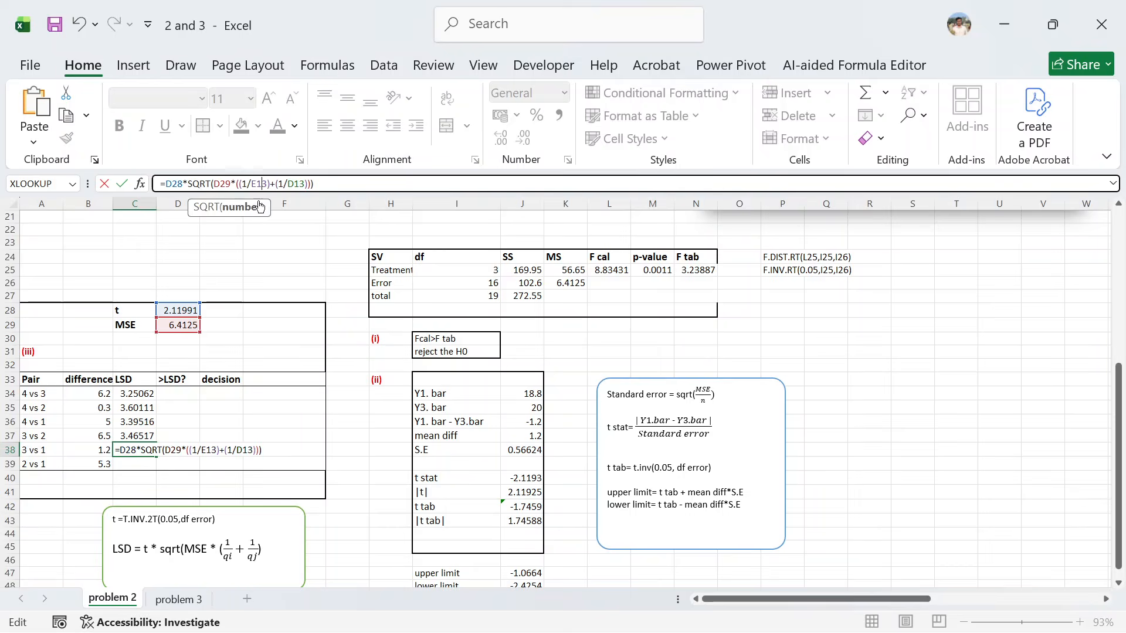
scroll(177, 352, "up", 5)
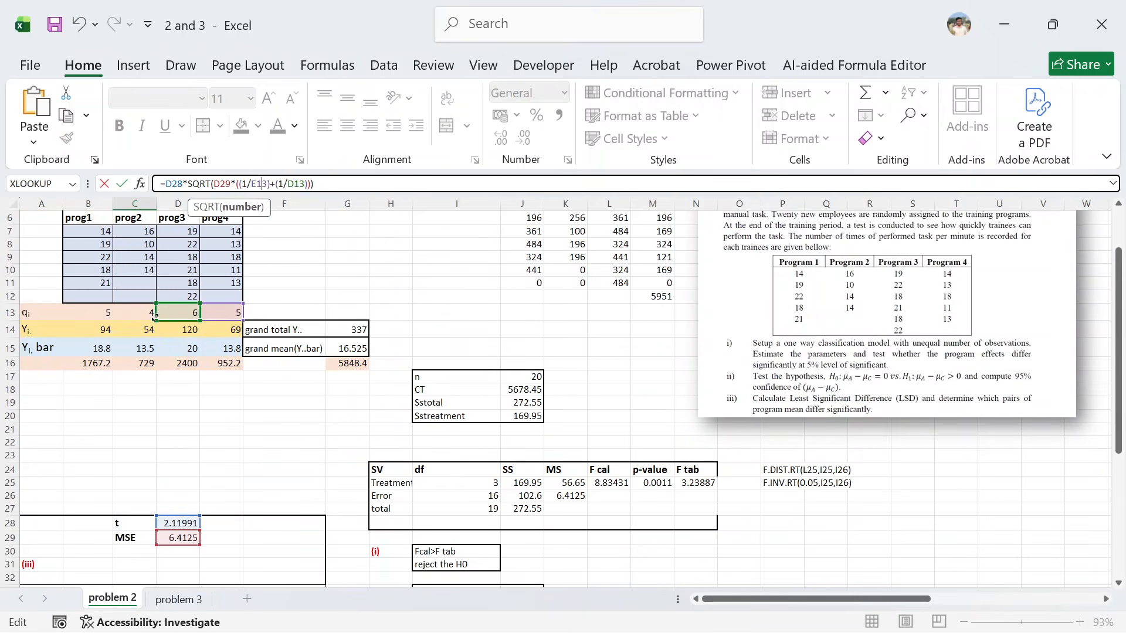
left_click_drag(154, 318, 94, 317)
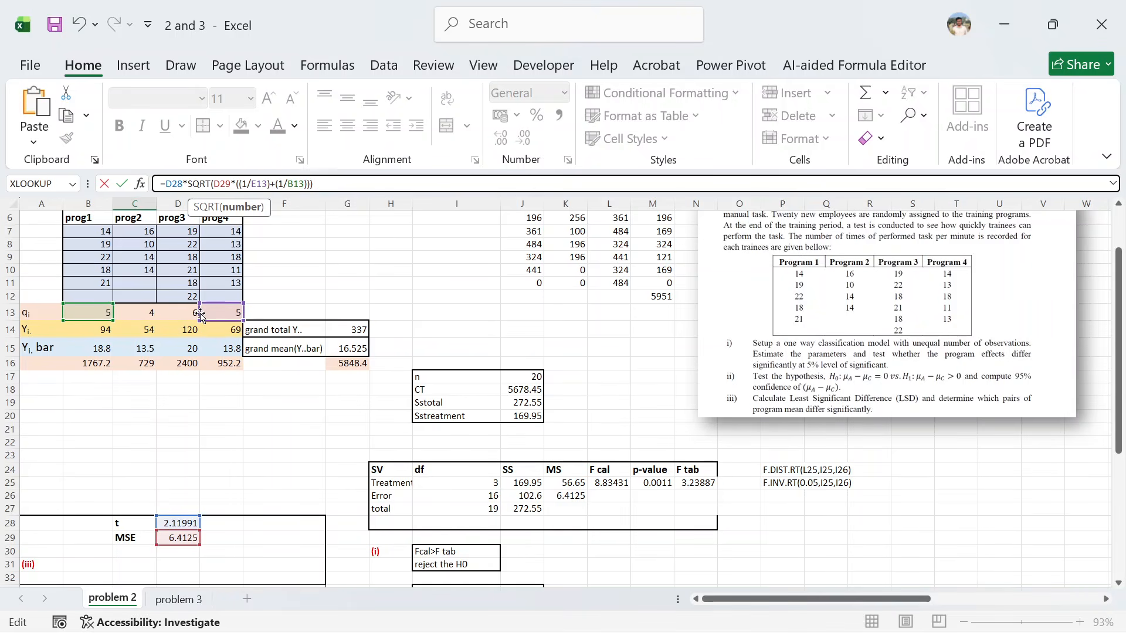
left_click_drag(201, 316, 179, 318)
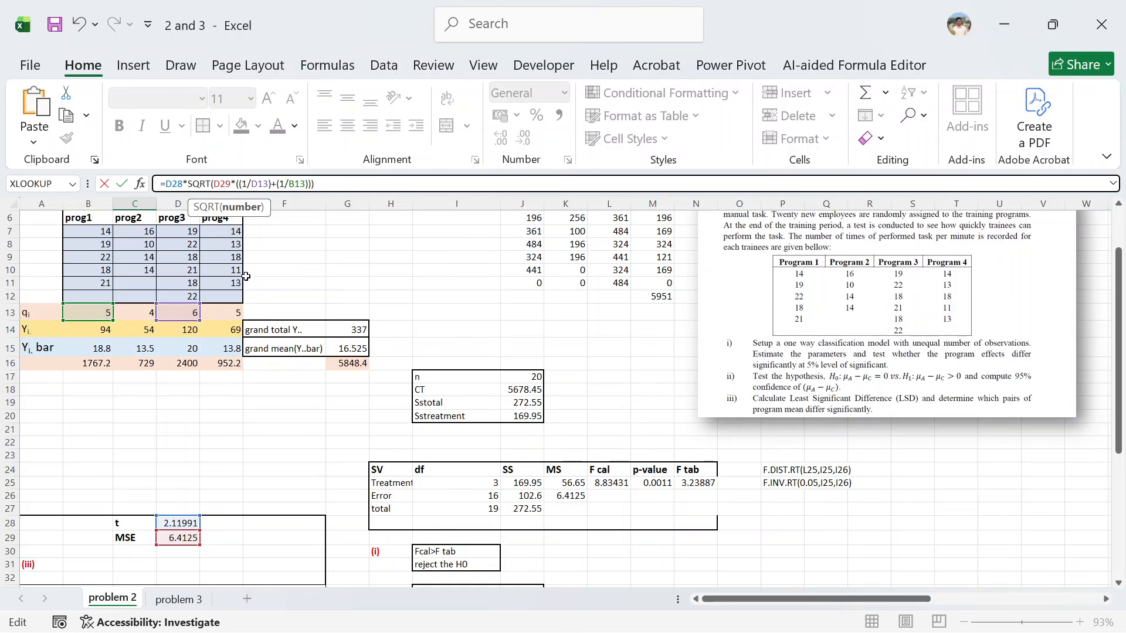
key("Return")
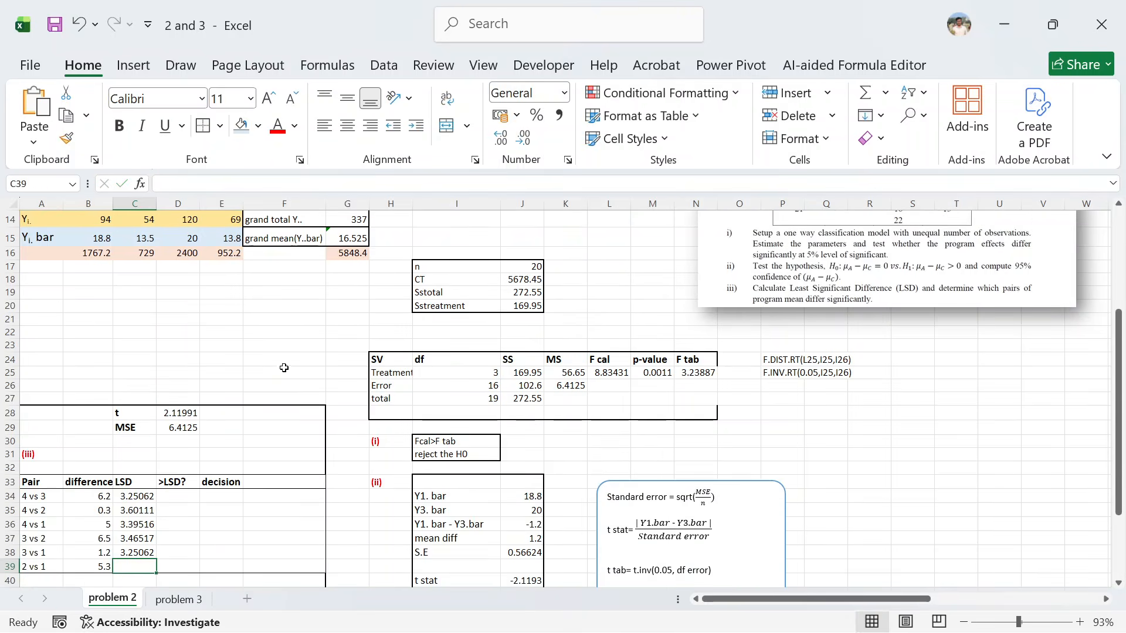
Paste the LSD formula =D28*SQRT(D29*((1/E13)+(1/D13))) into C39 for pair 2 vs 1 and try to move its D13 reference.
scroll(233, 396, "down", 3)
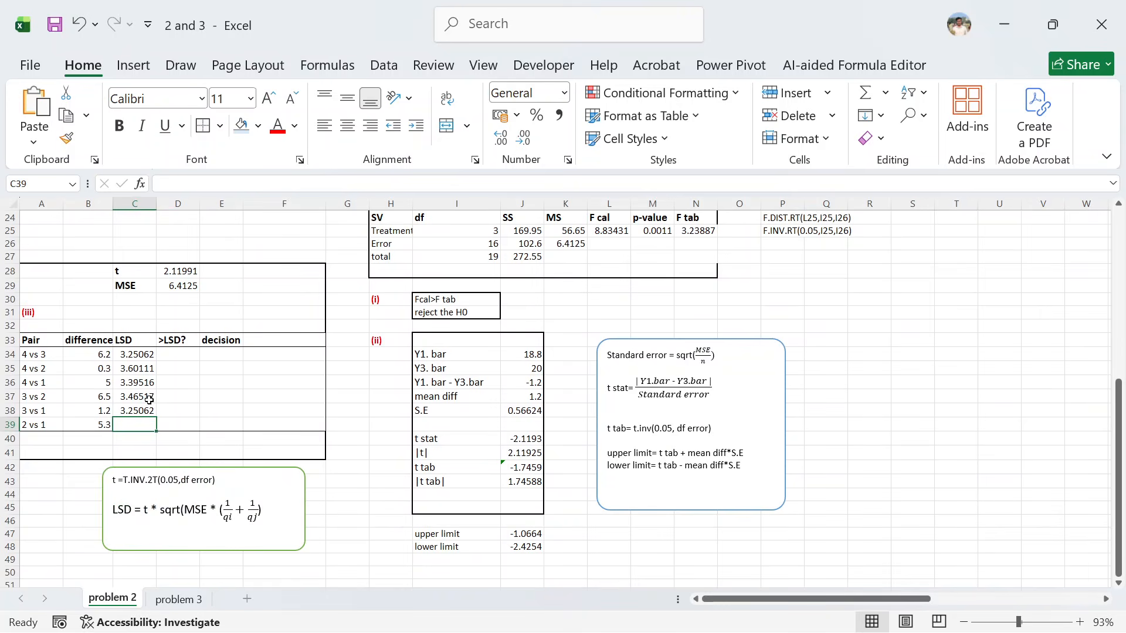
type("=D28*SQRT(D29*((1/E13)+(1/D13)))")
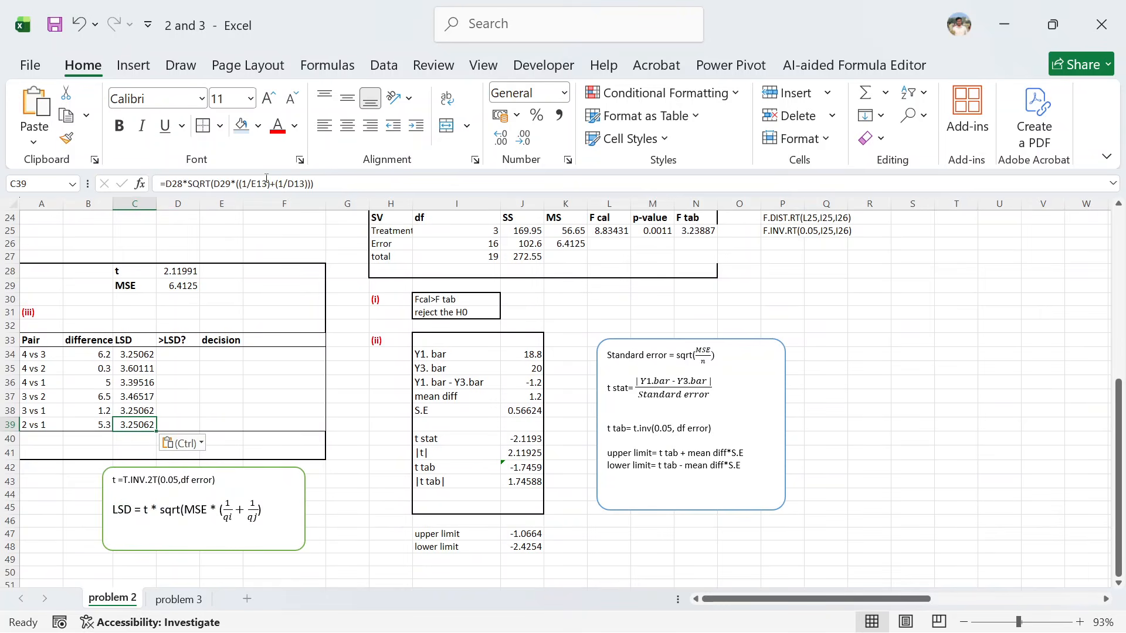
left_click(266, 179)
scroll(242, 260, "up", 7)
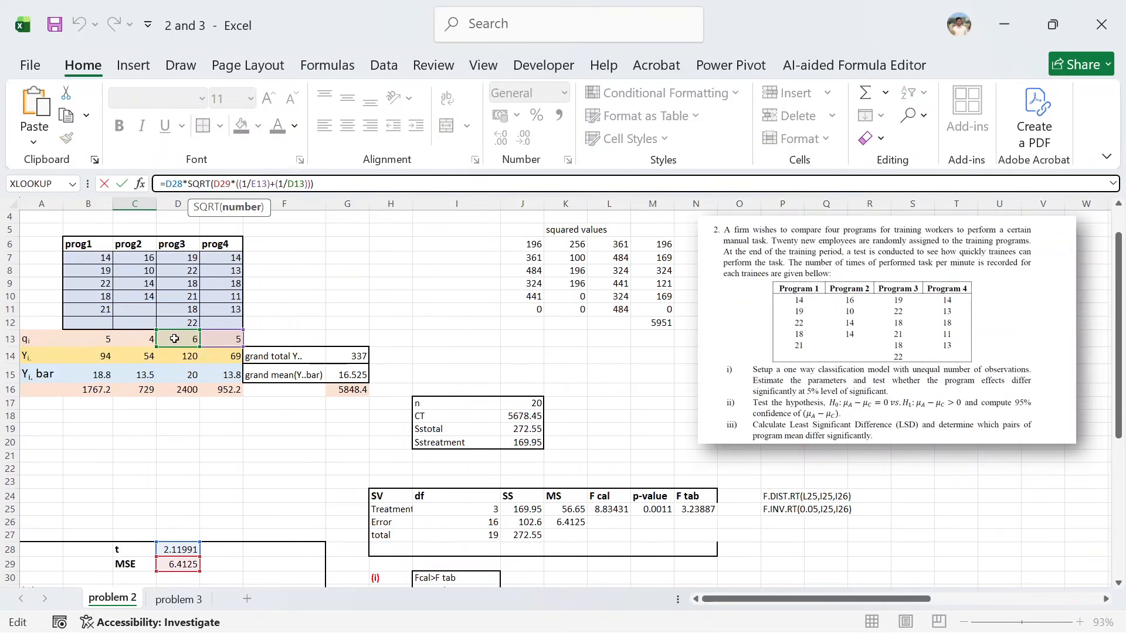
left_click_drag(175, 339, 119, 334)
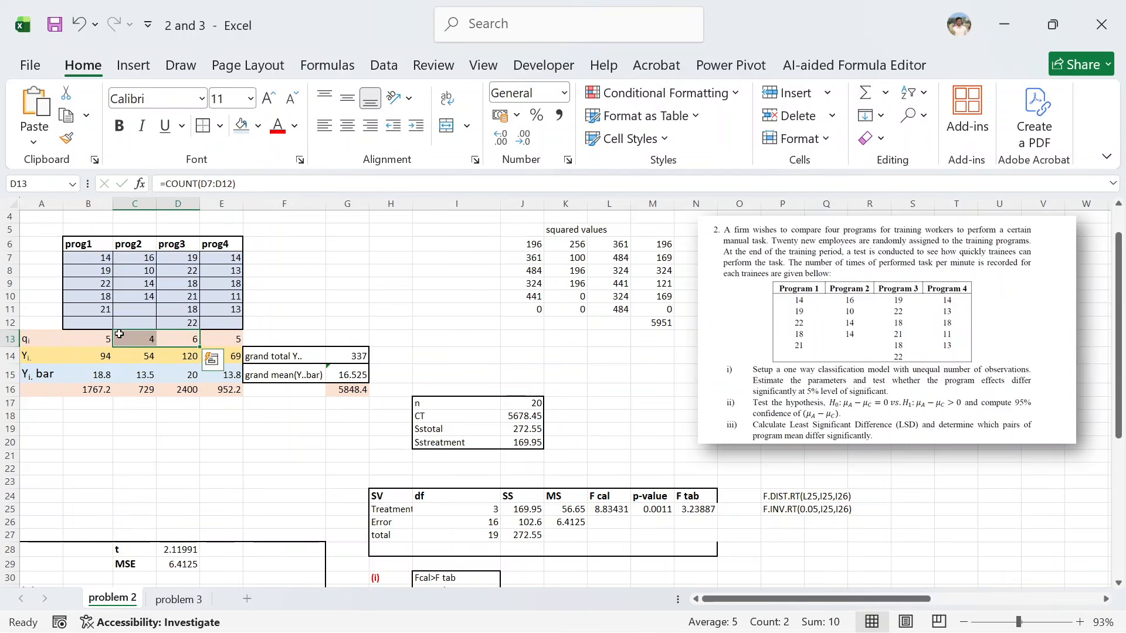
left_click(177, 334)
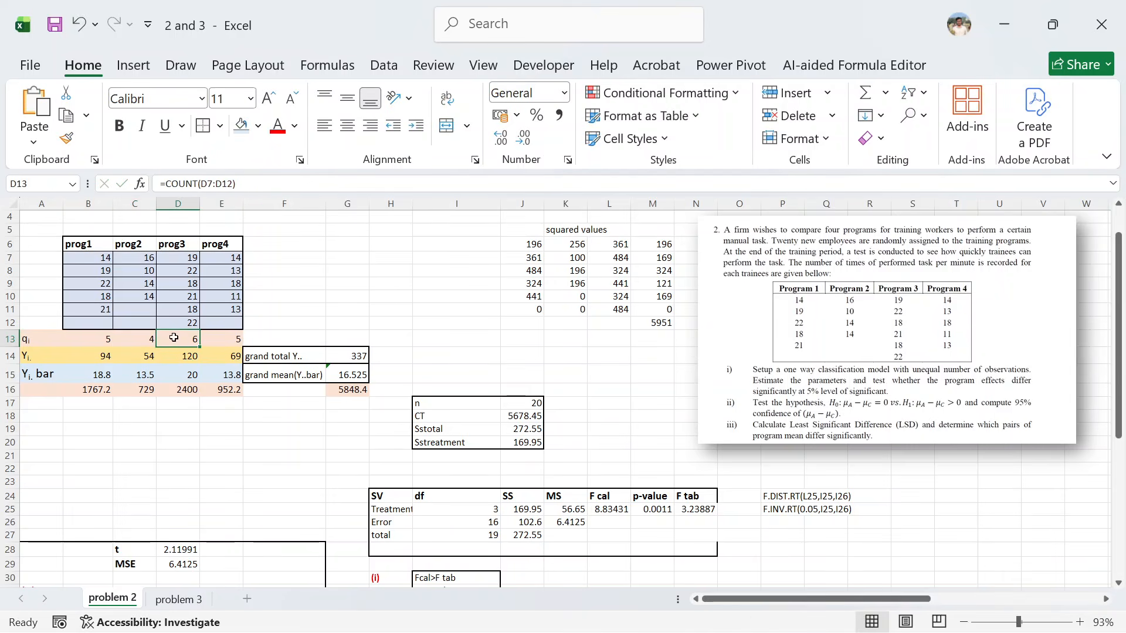
scroll(194, 450, "down", 7)
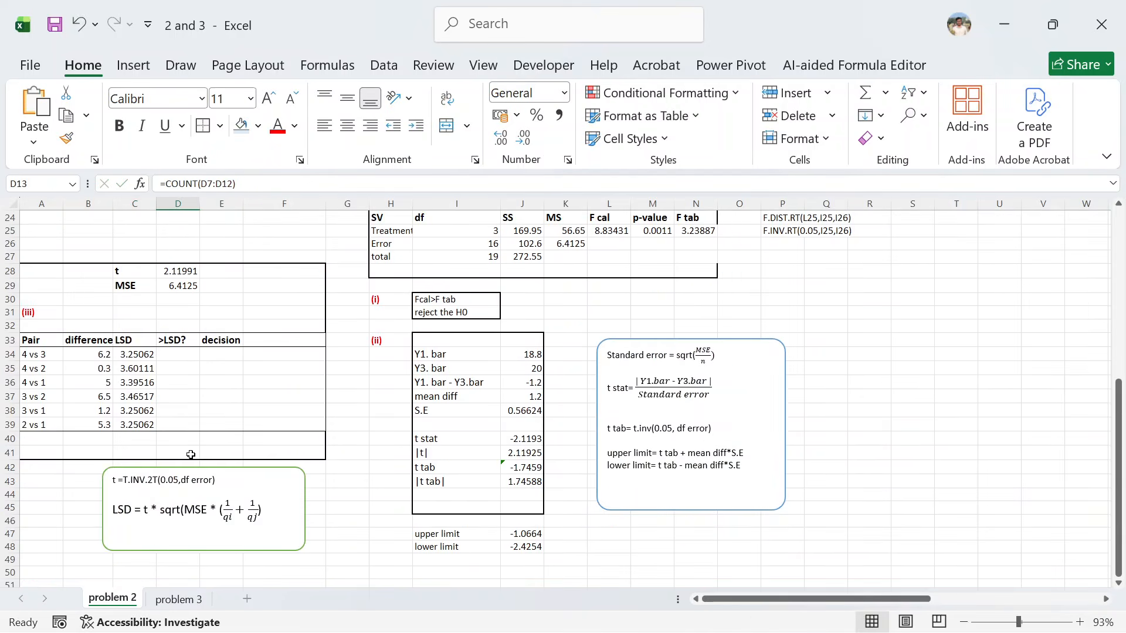
left_click(141, 427)
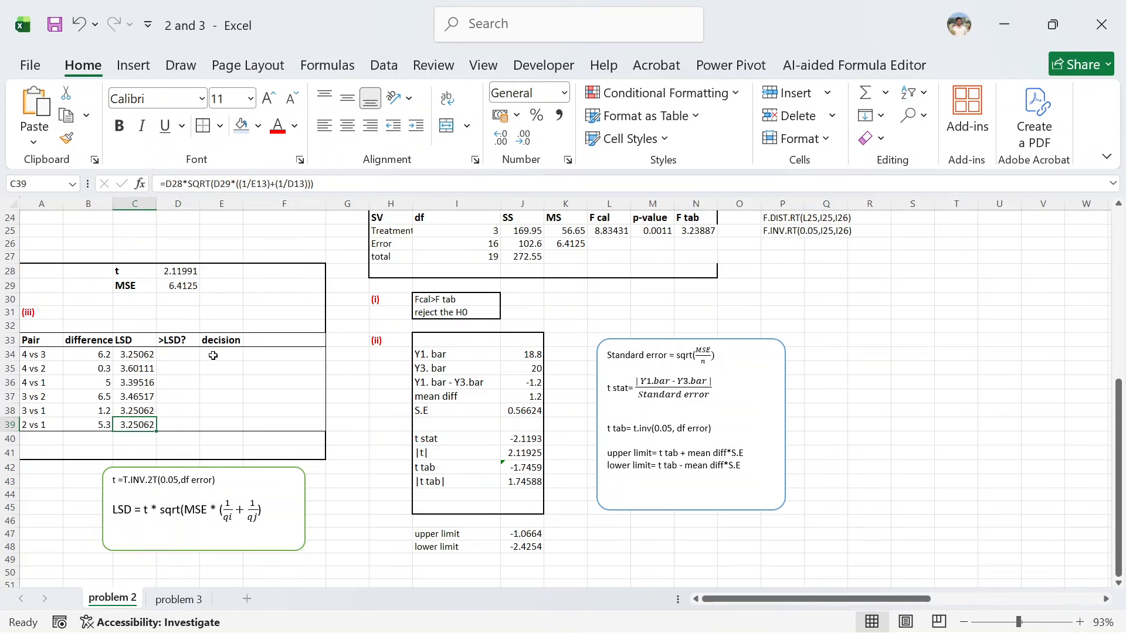
Check which group sizes in row 13 the LSD formula in C38 refers to.
left_click(135, 409)
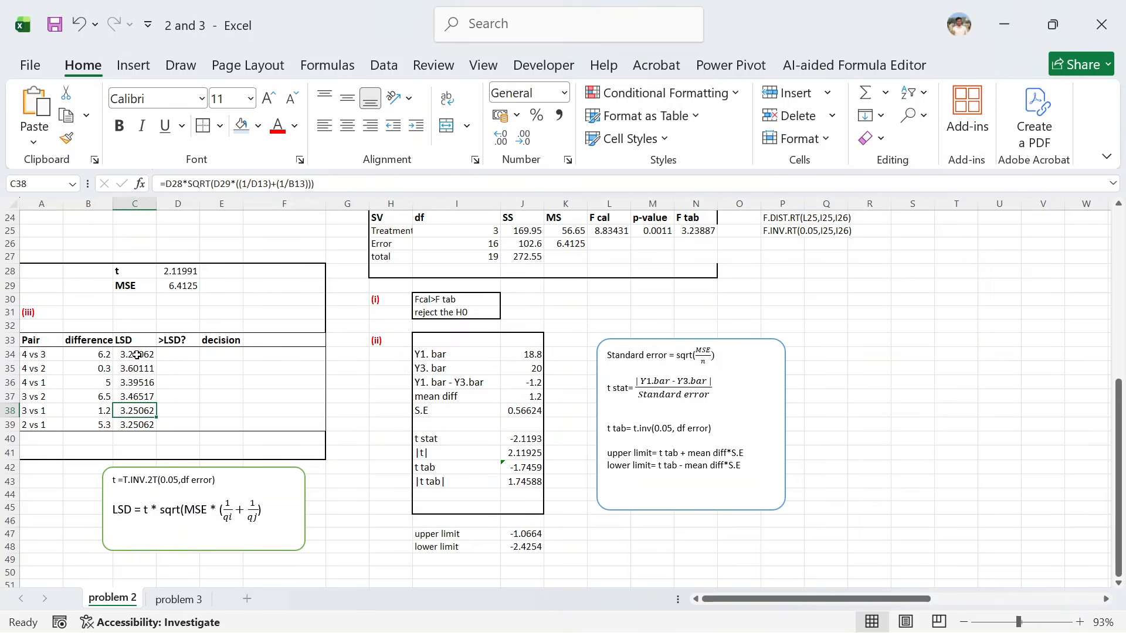
left_click(271, 186)
scroll(156, 325, "up", 7)
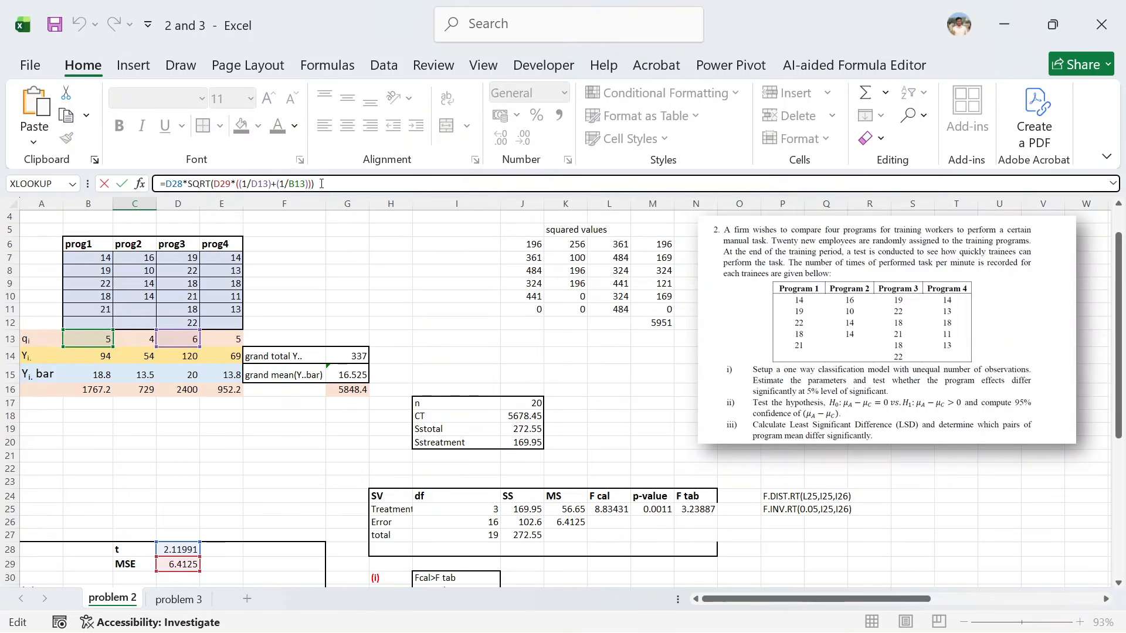
key("Return")
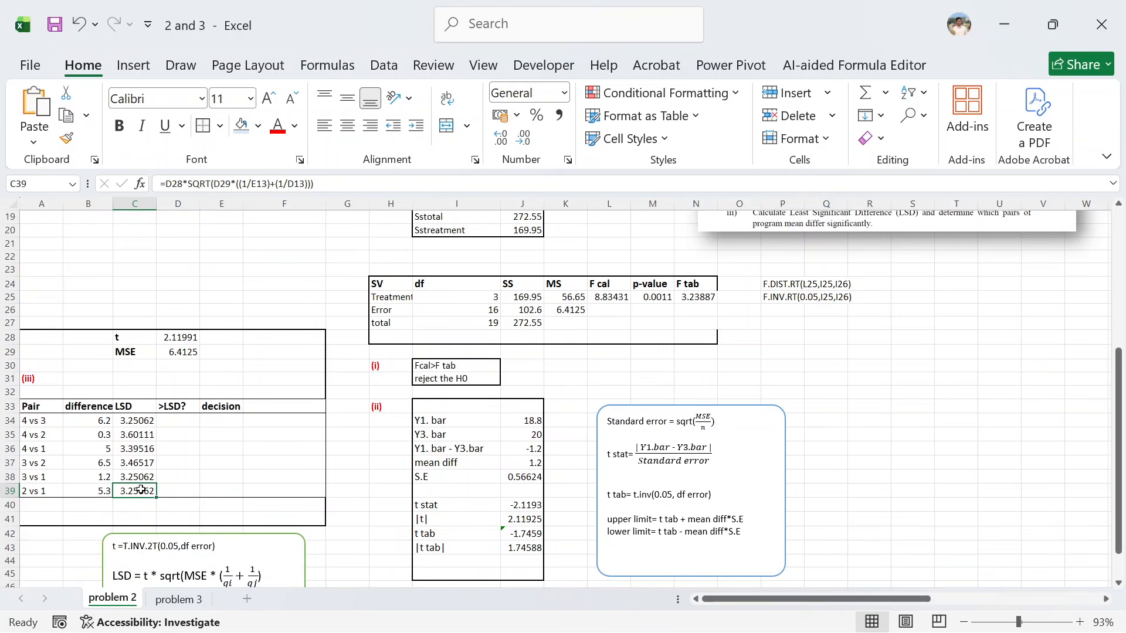
left_click(261, 183)
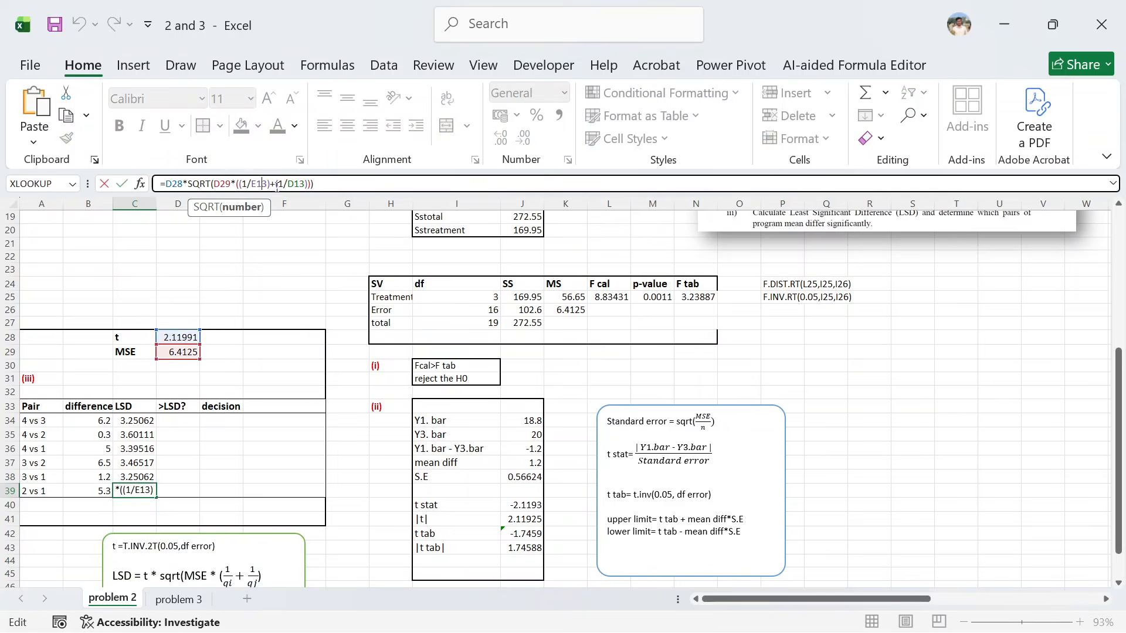
scroll(244, 263, "up", 3)
scroll(244, 264, "up", 2)
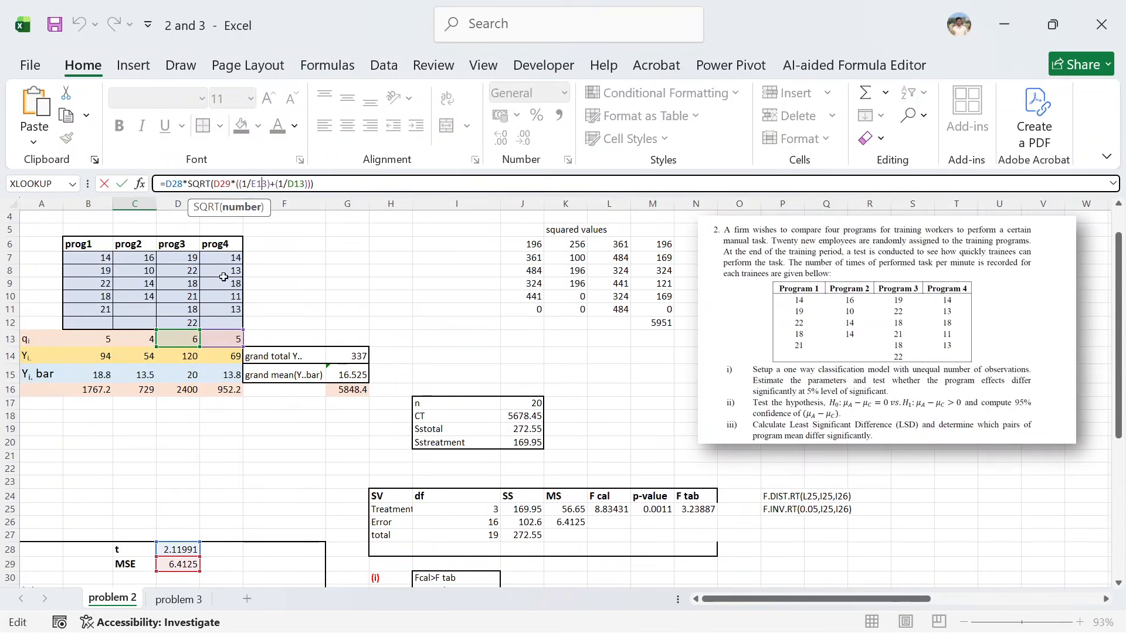
scroll(188, 406, "down", 7)
scroll(188, 406, "up", 8)
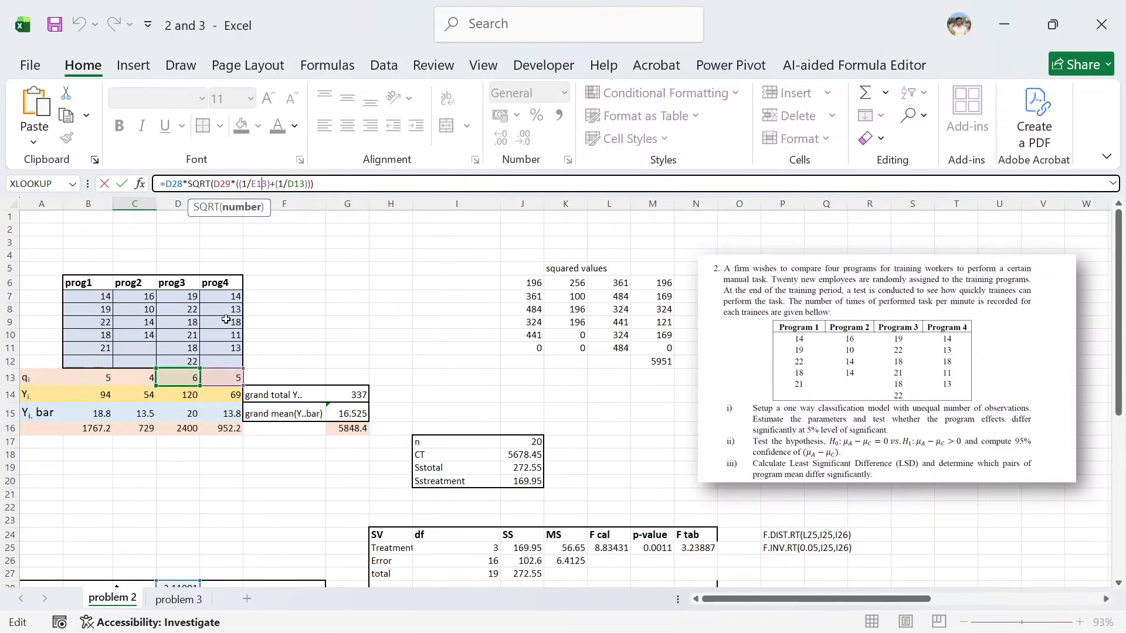
left_click(173, 378)
scroll(141, 512, "down", 7)
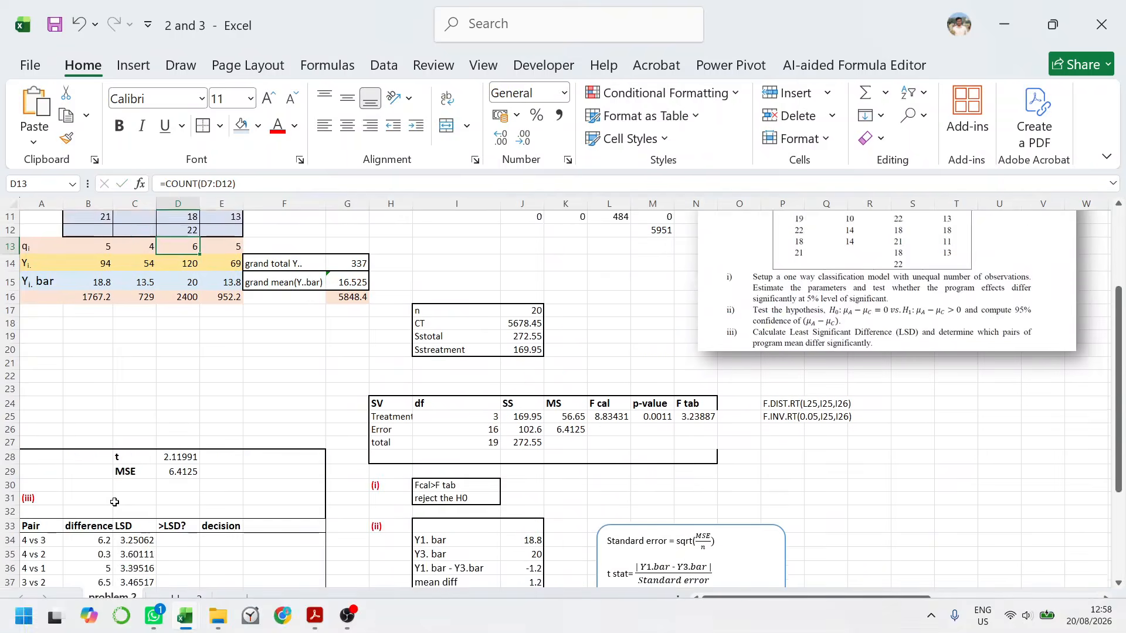
Change the D13 reference in C39's LSD formula for pair 2 vs 1 to B13.
left_click(141, 465)
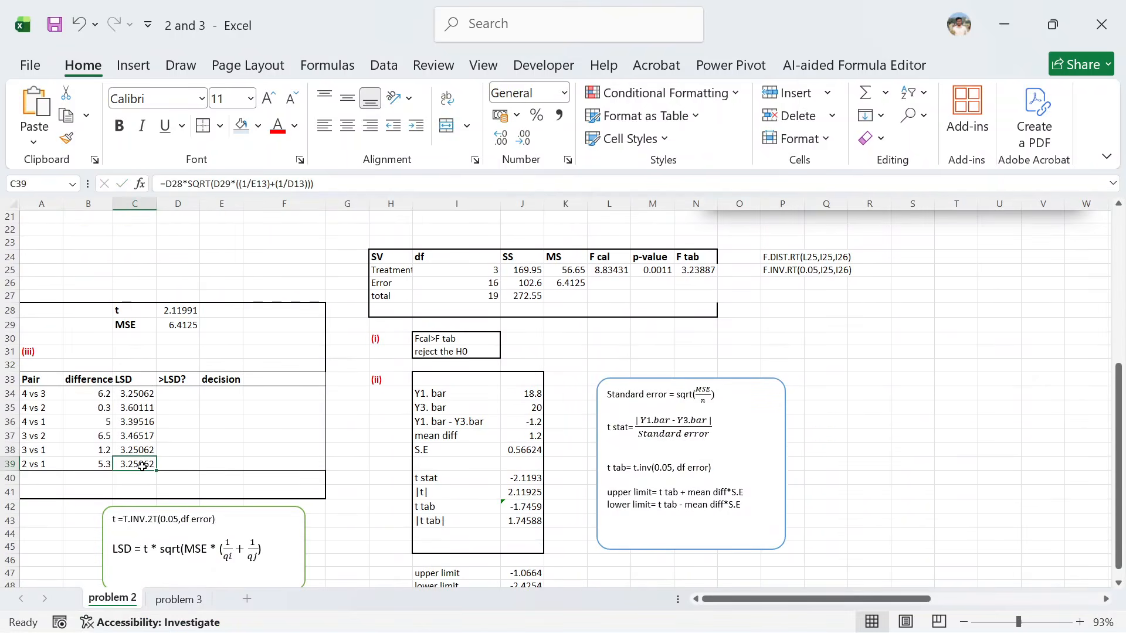
scroll(171, 314, "up", 2)
scroll(171, 313, "up", 4)
left_click(271, 184)
scroll(178, 305, "up", 4)
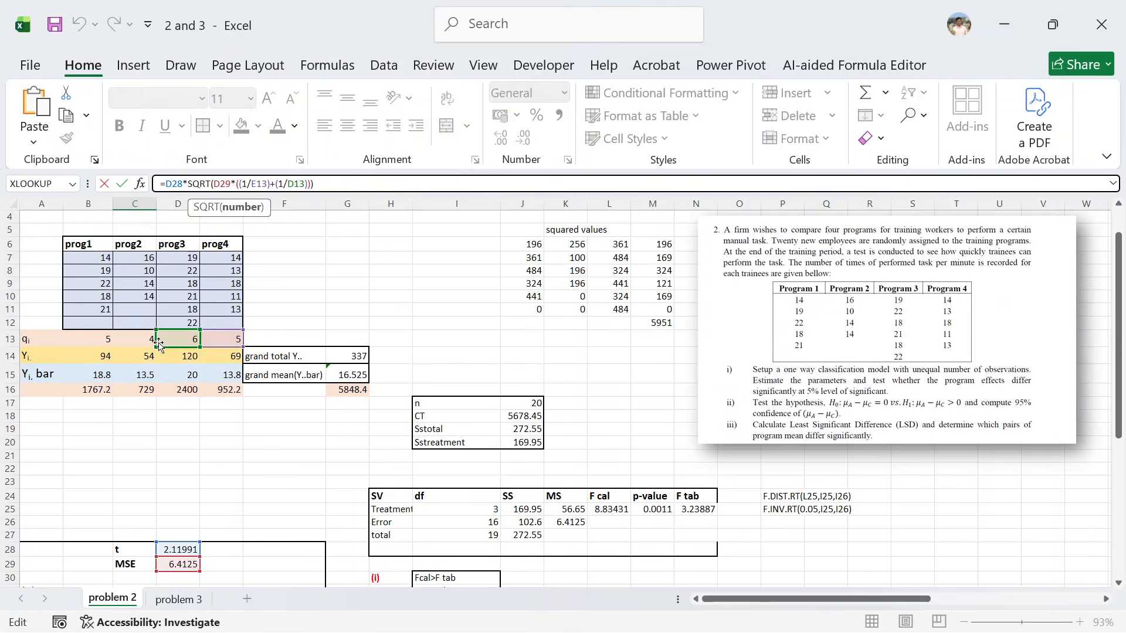
left_click_drag(157, 343, 100, 341)
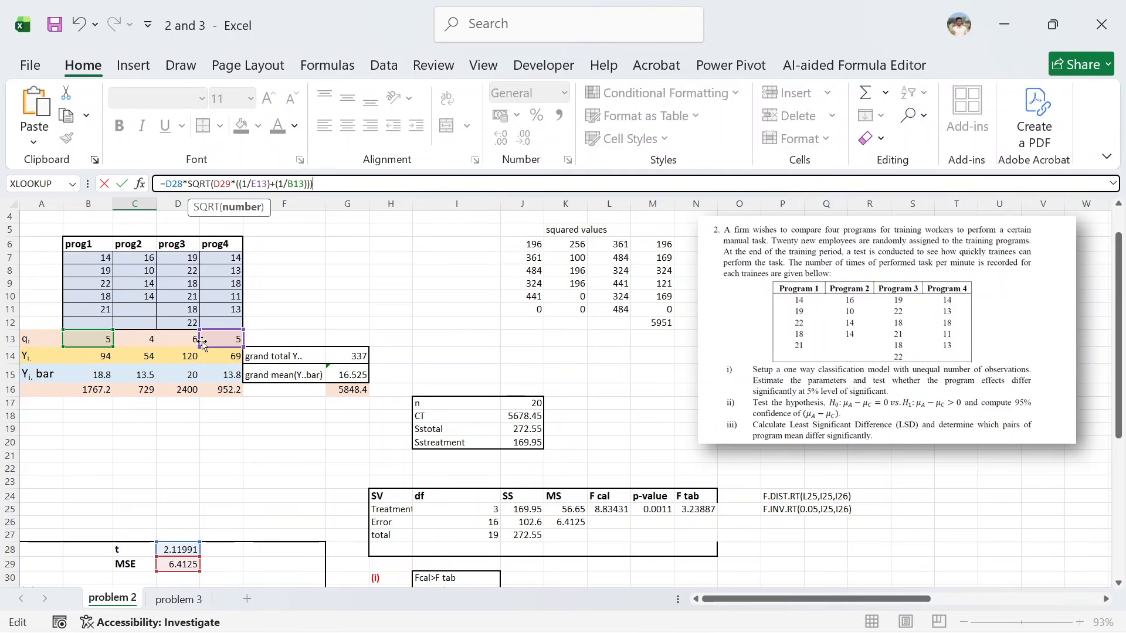
left_click(196, 339)
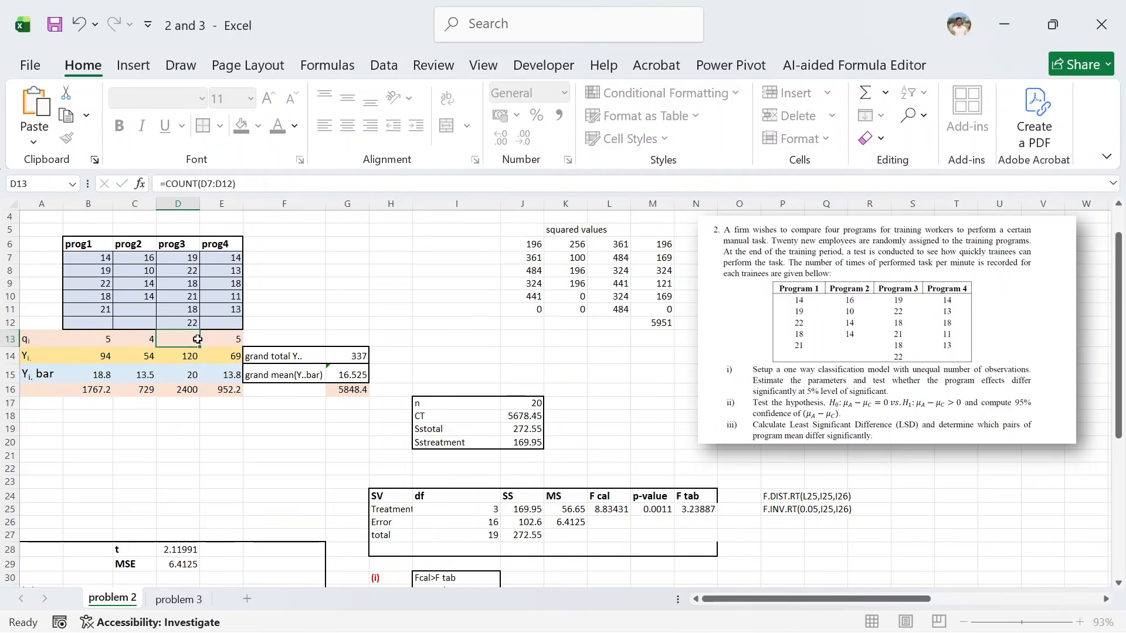
Change the E13 reference in C39 to C13 so the formula reads =D28*SQRT(D29*((1/C13)+(1/B13))).
scroll(312, 237, "down", 11)
scroll(121, 460, "up", 5)
left_click(144, 426)
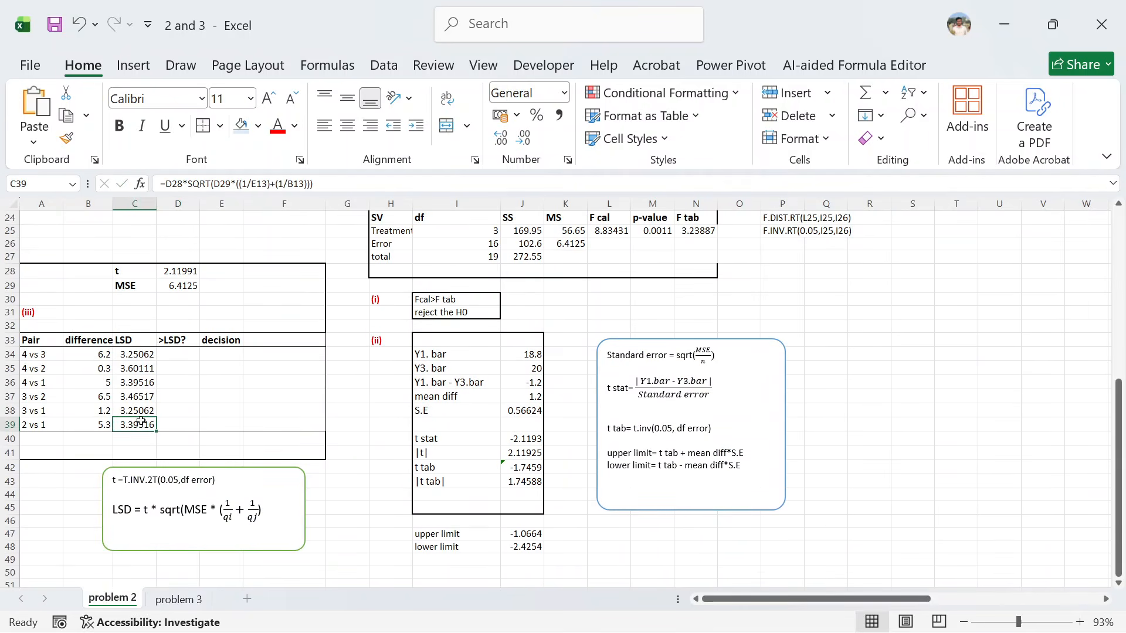
scroll(143, 426, "up", 5)
left_click(274, 180)
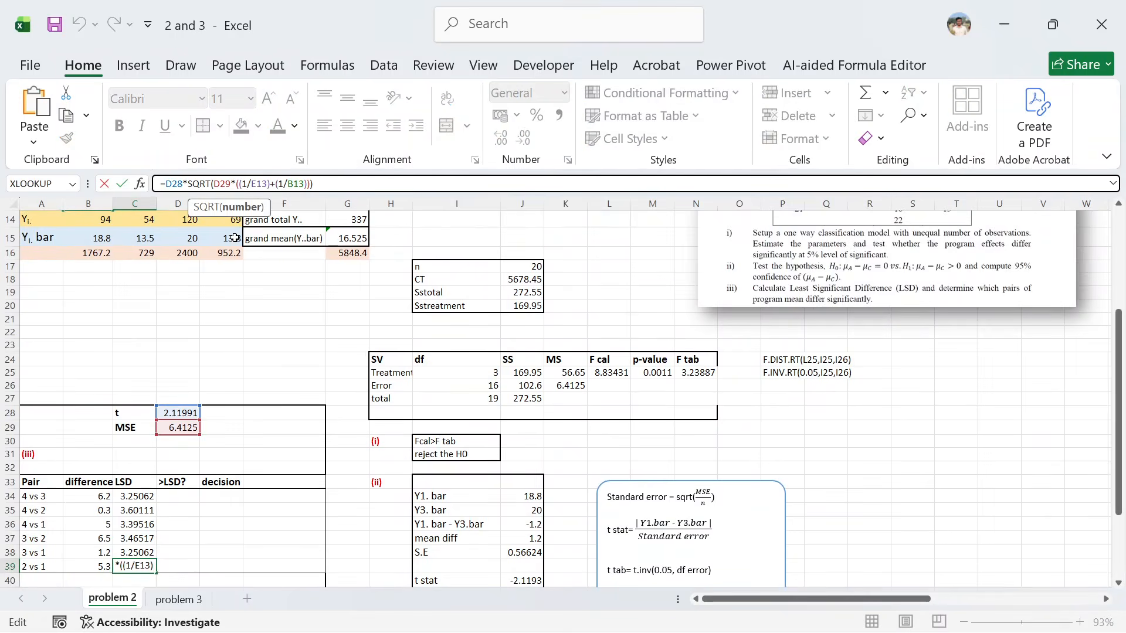
scroll(235, 237, "up", 3)
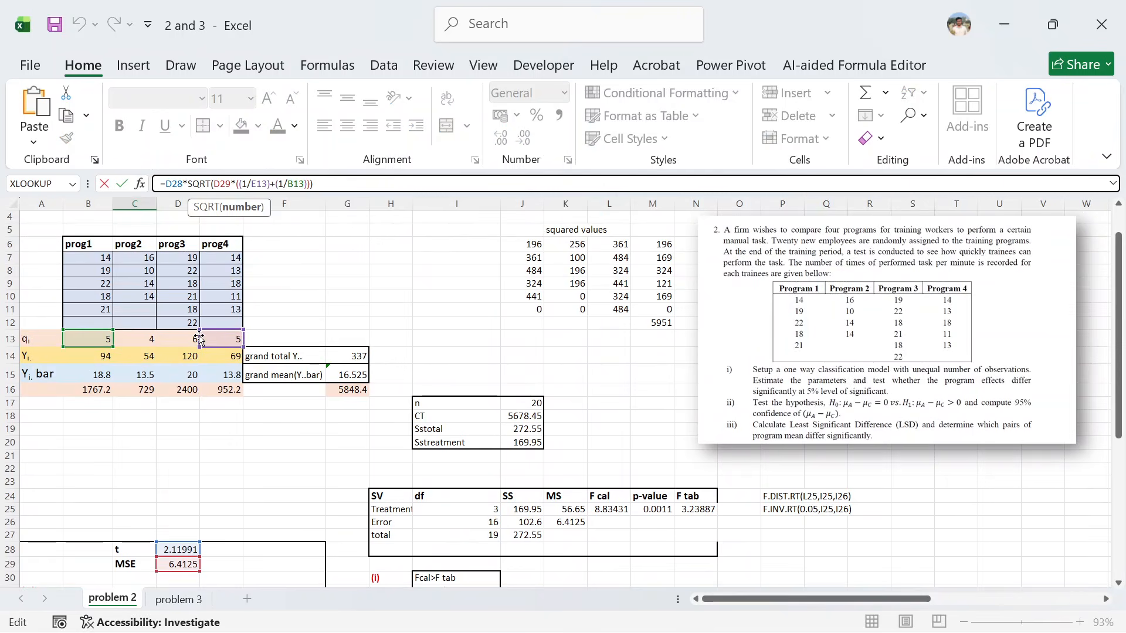
left_click_drag(200, 339, 149, 346)
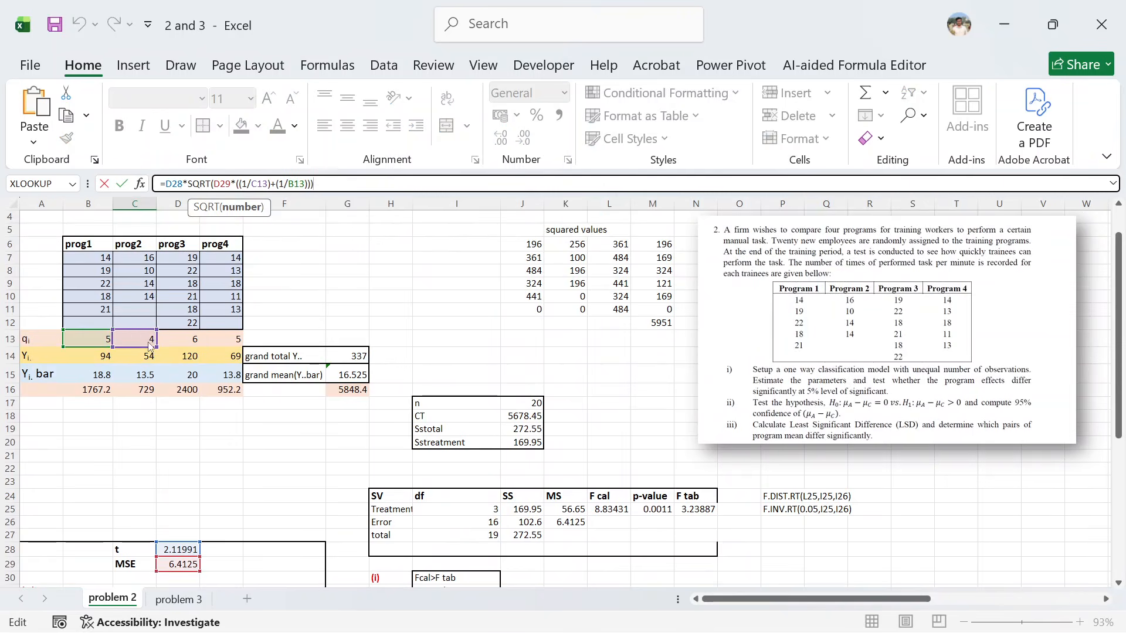
key("Return")
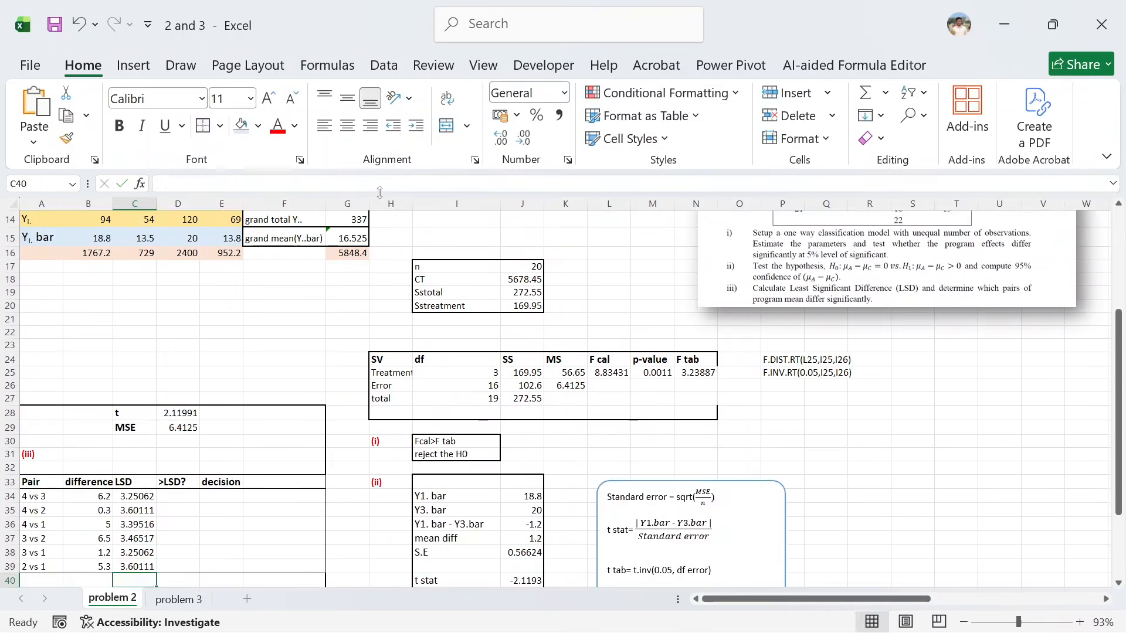
Select D34 under >LSD? and switch to the problem 2 sheet of the Basic Practical suggestion 1 to 4 workbook.
scroll(377, 319, "down", 2)
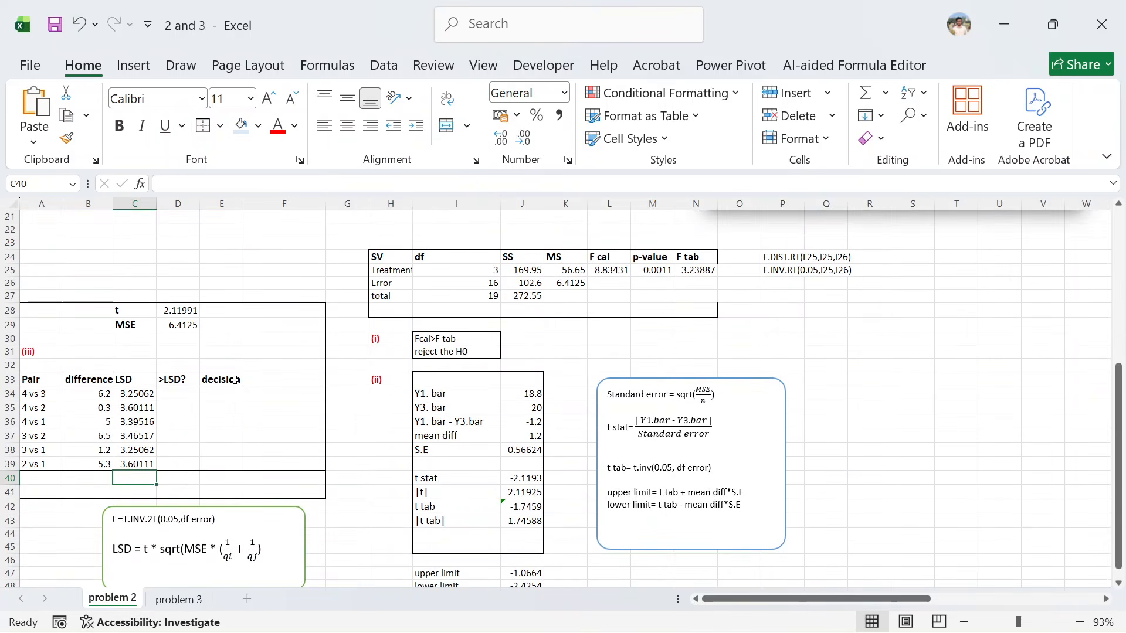
scroll(217, 406, "down", 1)
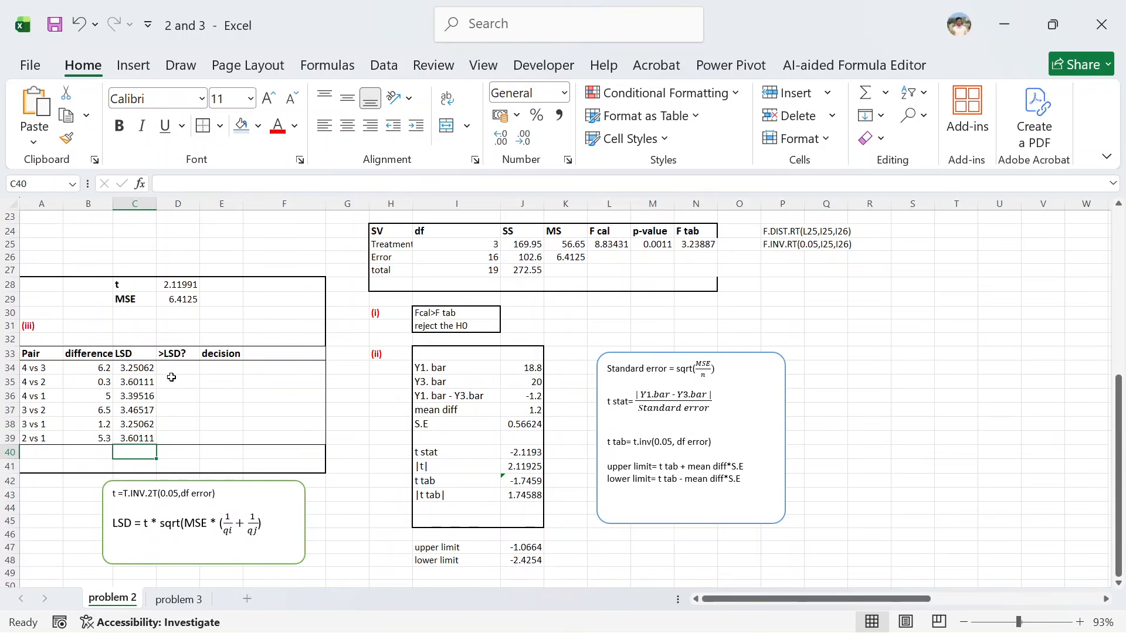
left_click(178, 369)
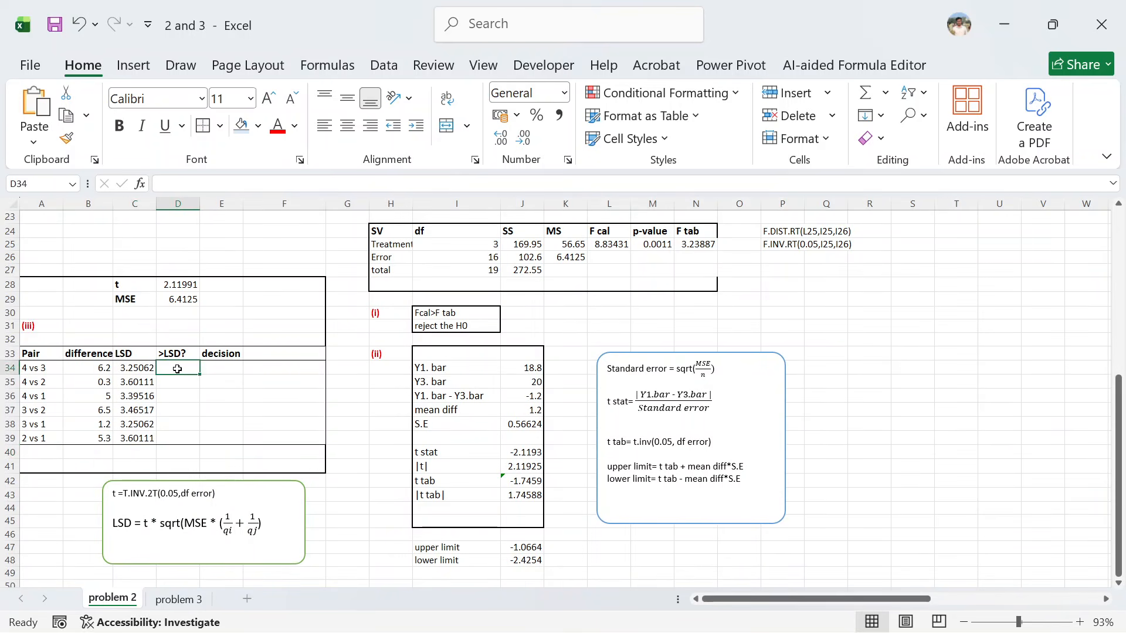
key("alt+Tab")
key("Tab")
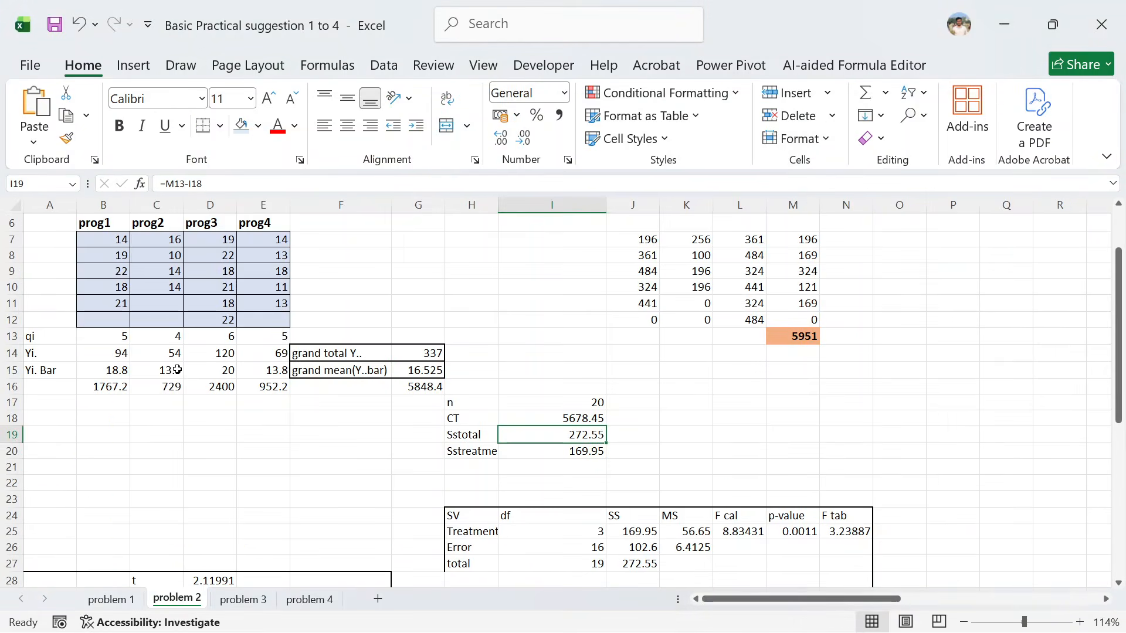
Examine the >LSD? and decision columns of the reference LSD table, and return to the 2 and 3 workbook.
scroll(227, 394, "up", 1)
scroll(228, 395, "down", 4)
scroll(228, 395, "down", 2)
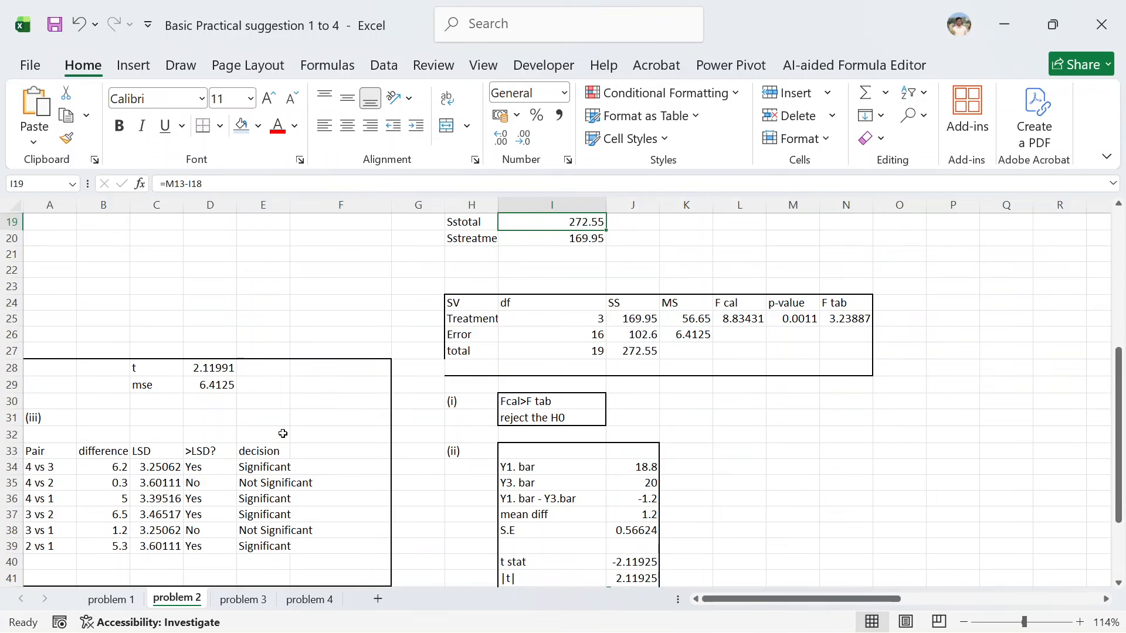
key("alt+Tab")
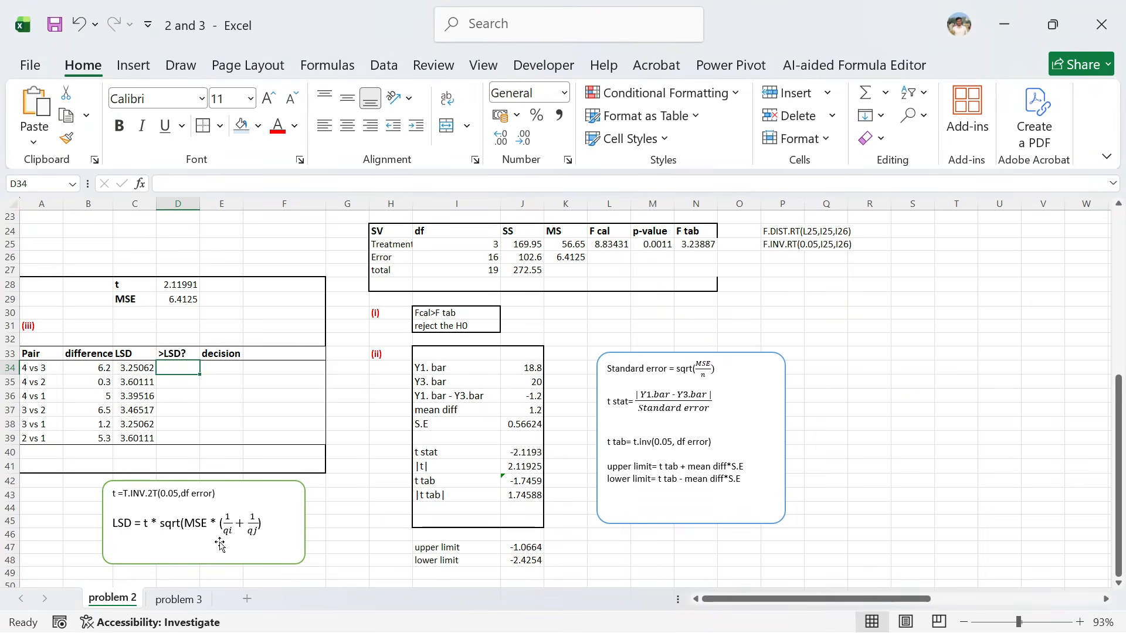
scroll(220, 545, "down", 1)
scroll(183, 353, "up", 2)
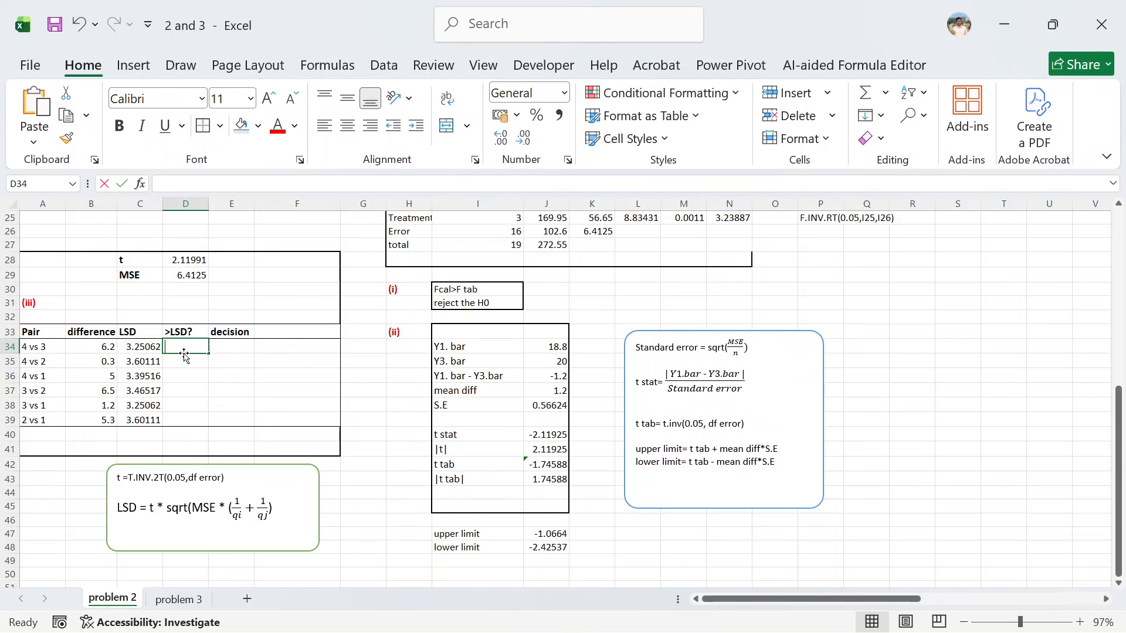
Enter =IF(B34>C34,"Yes","No") in D34 under >LSD? and fill it down to D39.
type("=if")
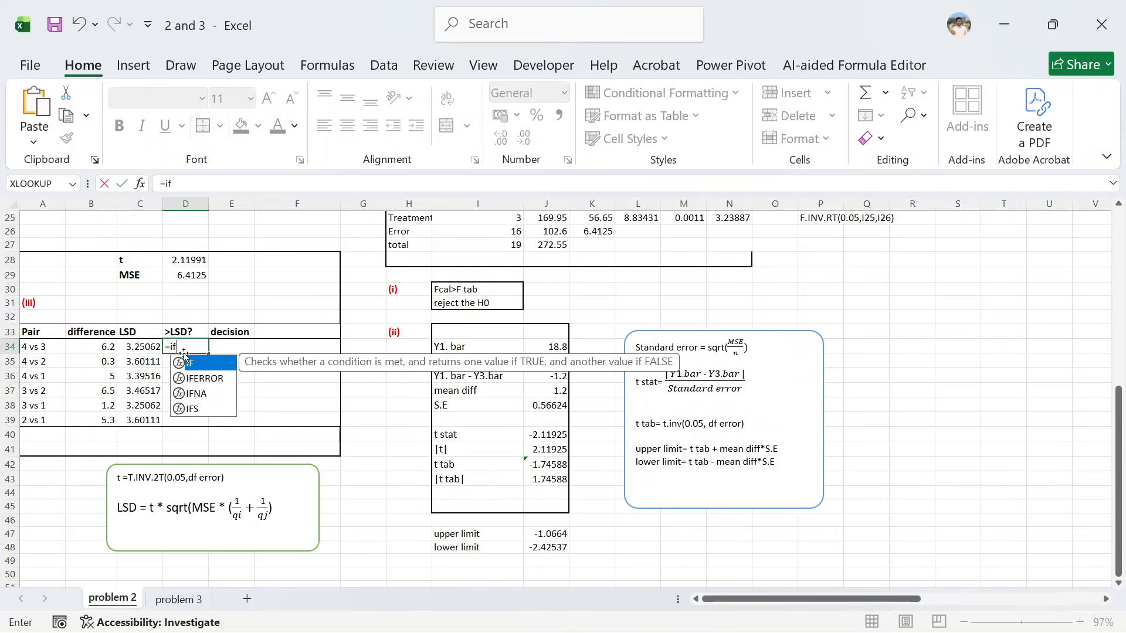
key("Tab")
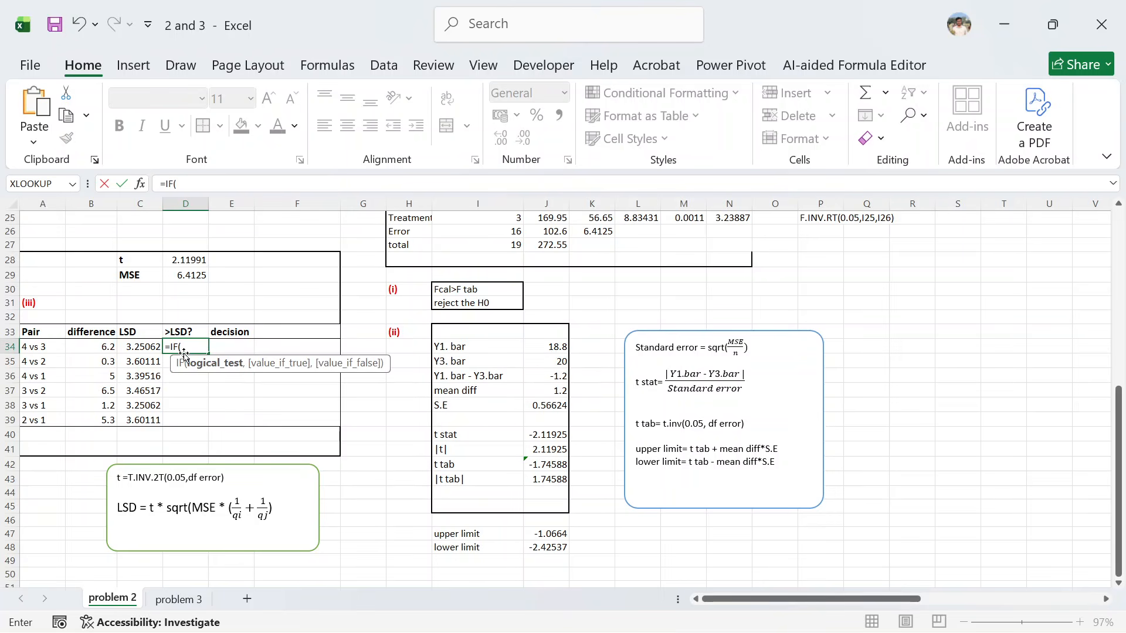
left_click(95, 348)
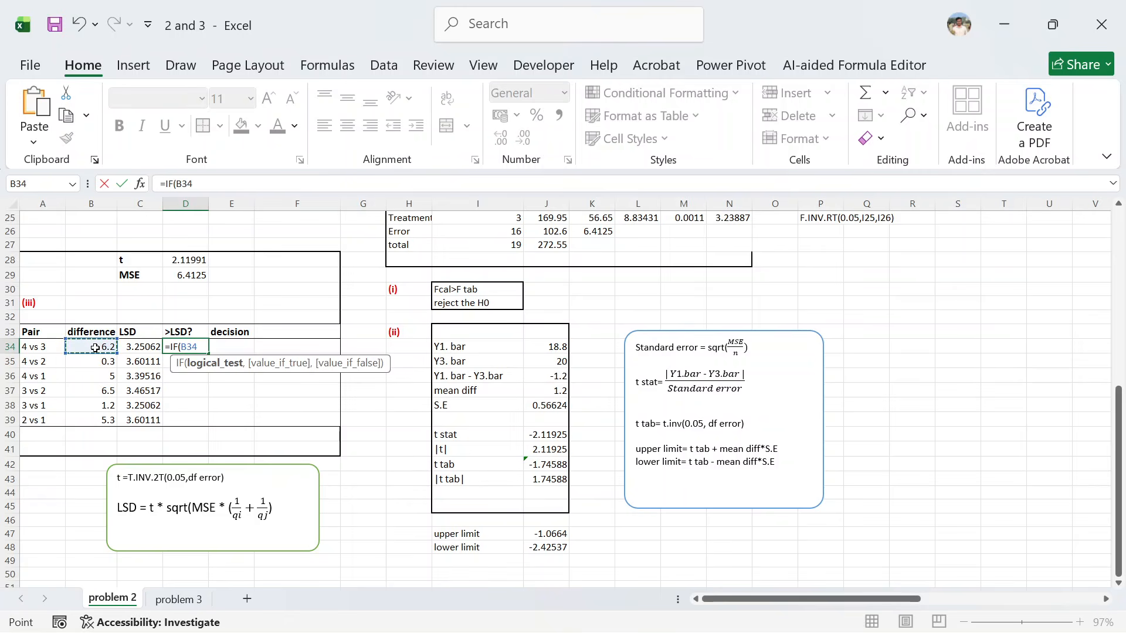
type(".")
key("BackSpace")
type(">")
left_click(141, 348)
type("<")
type(",")
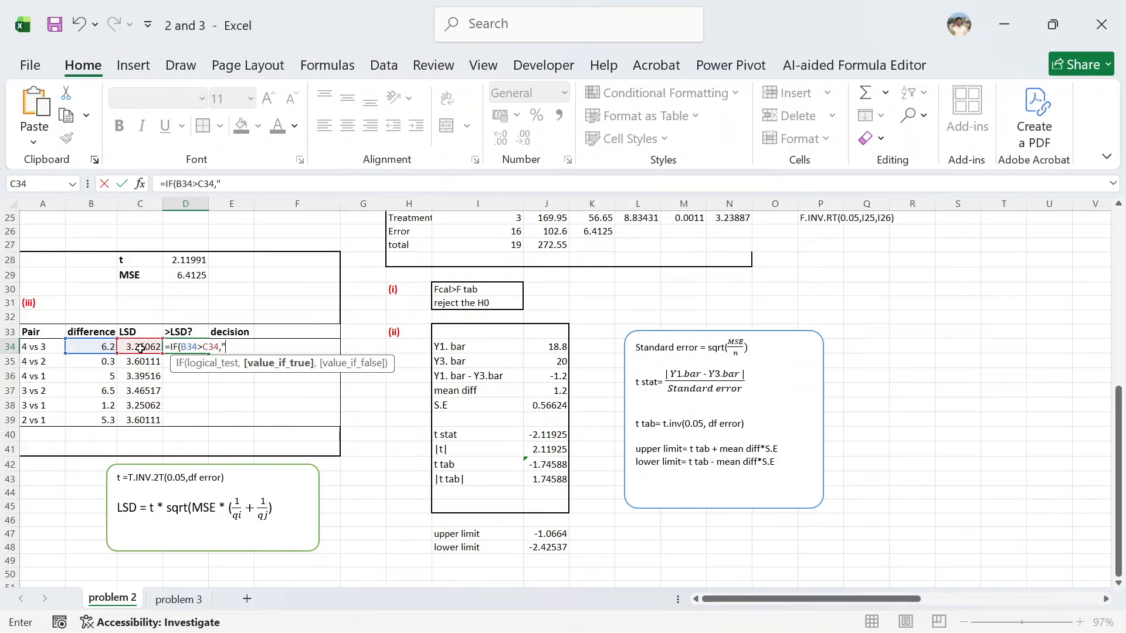
type("\"Yes\",")
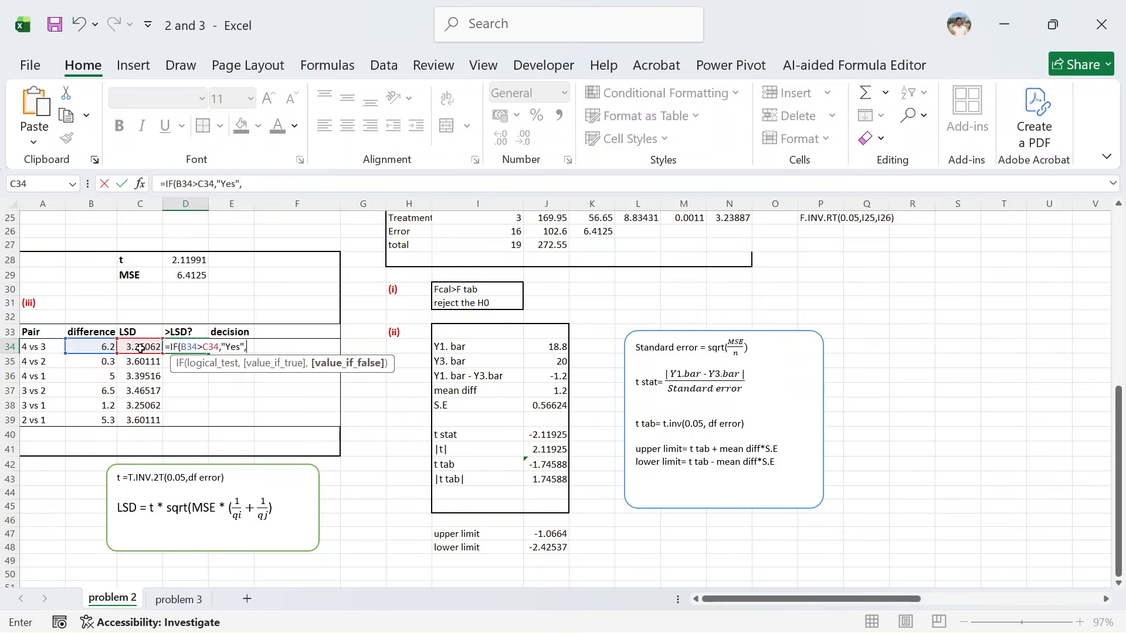
type("\"No\")")
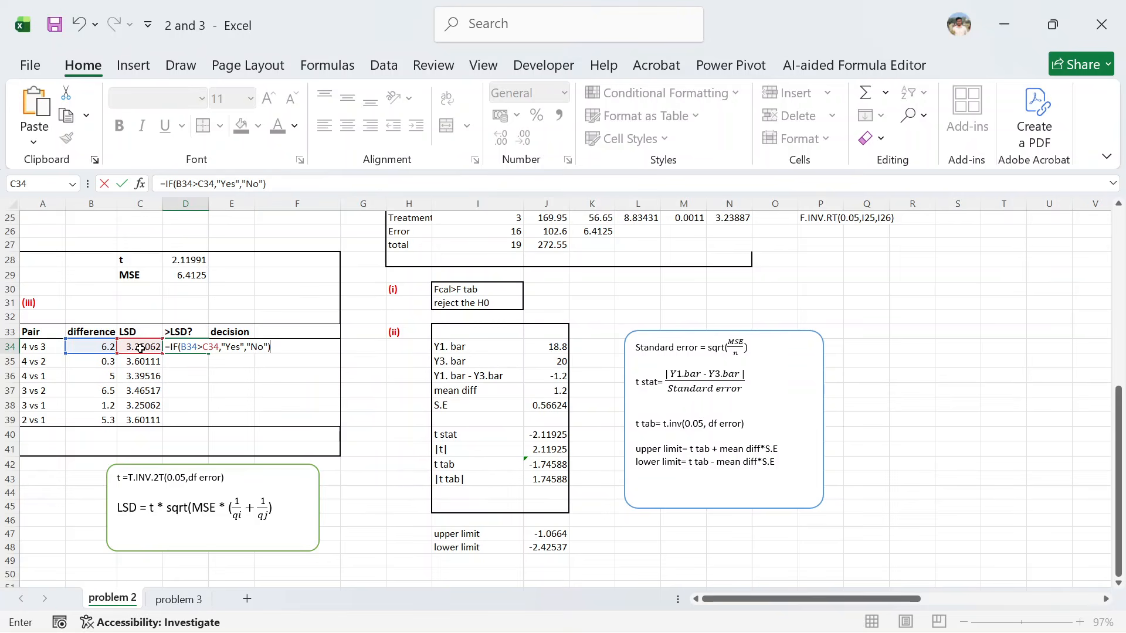
key("Return")
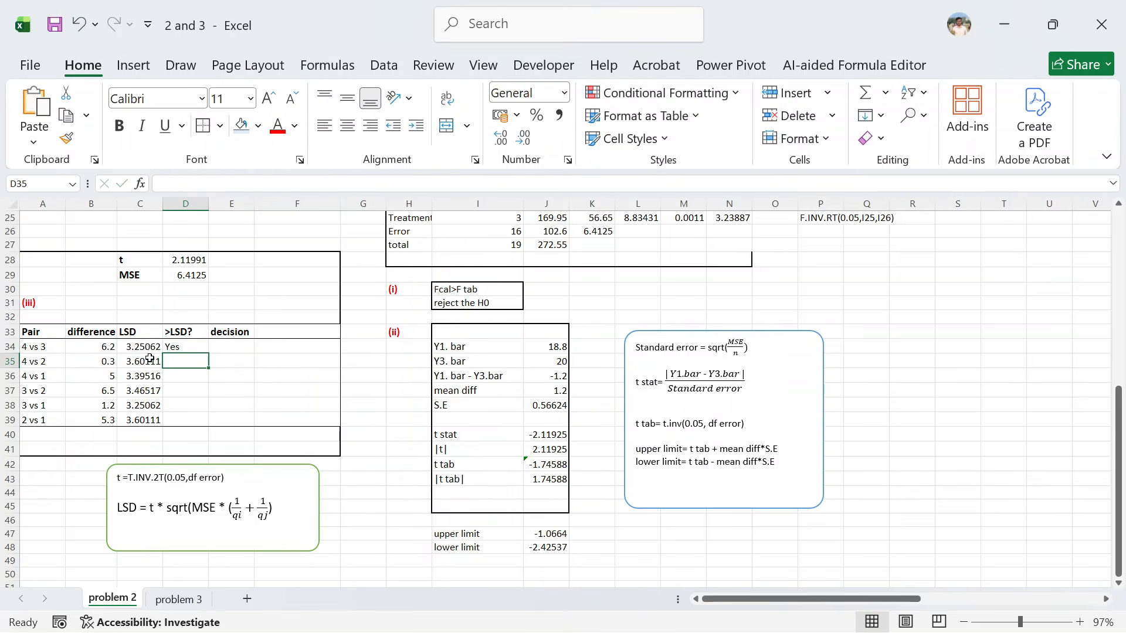
left_click(187, 351)
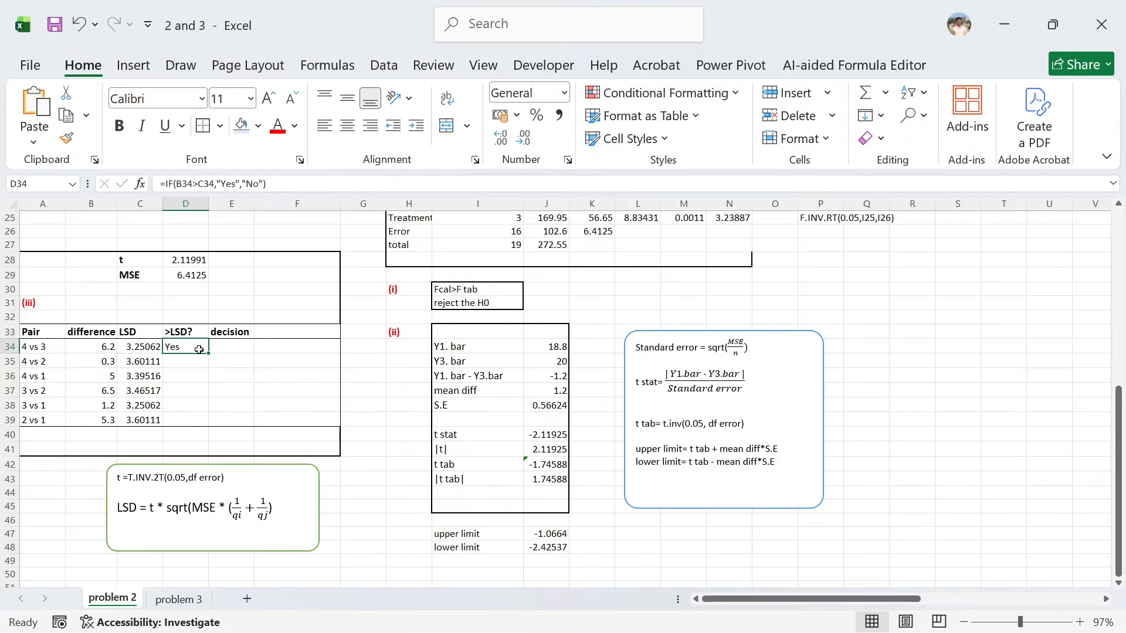
left_click_drag(208, 353, 205, 426)
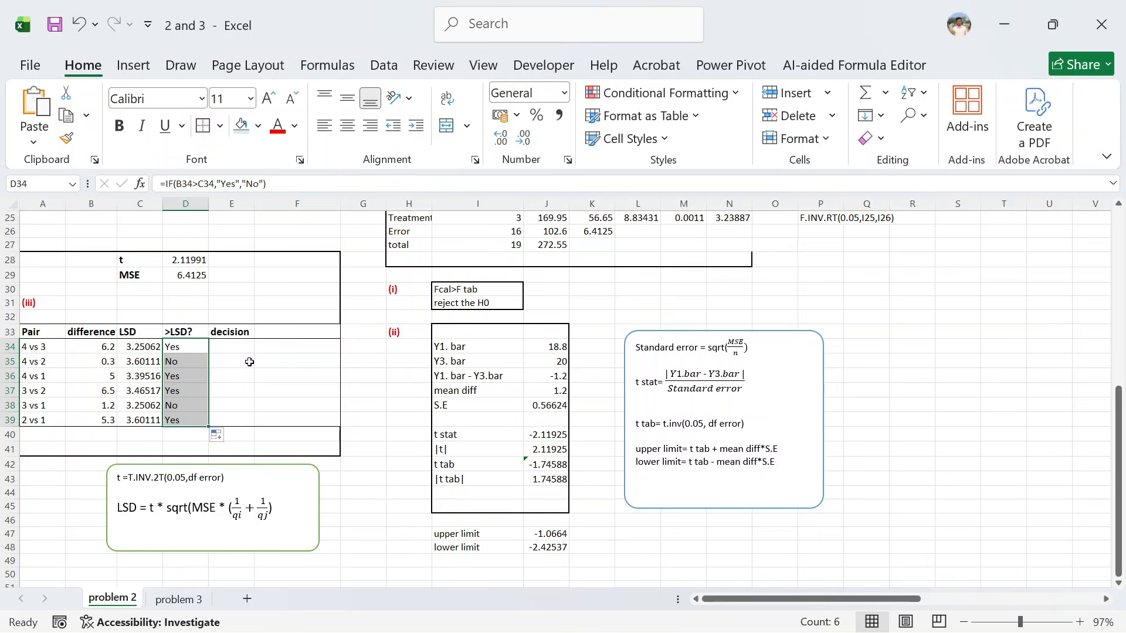
Enter =IF(D34="Yes","Significant","Not significant") in E34 under decision.
left_click(235, 352)
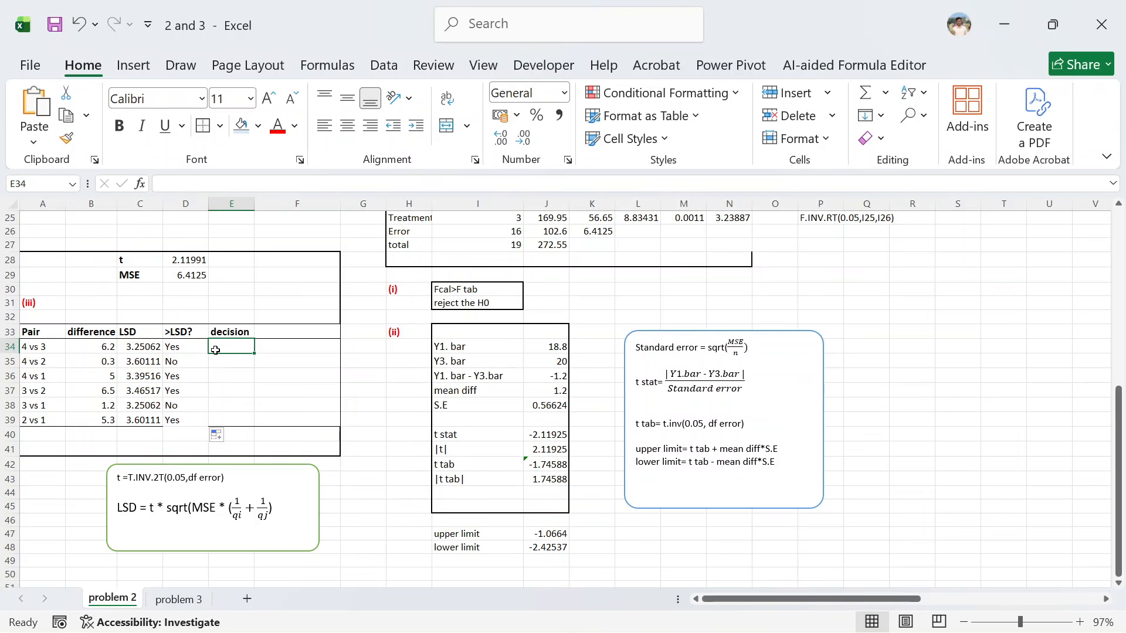
type("=")
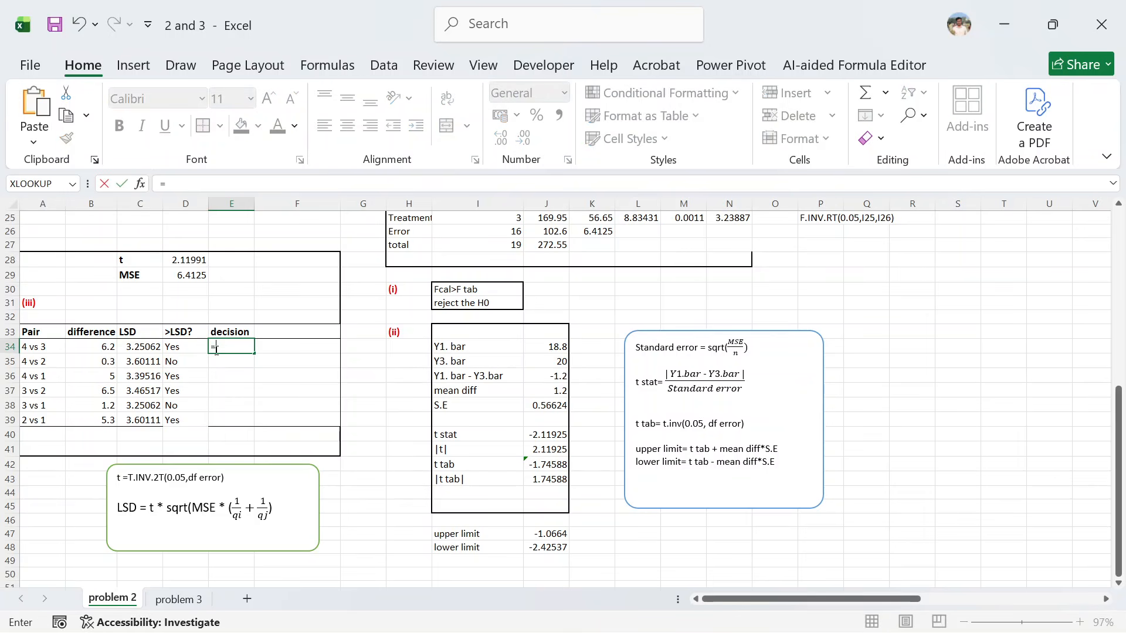
type("if")
key("Tab")
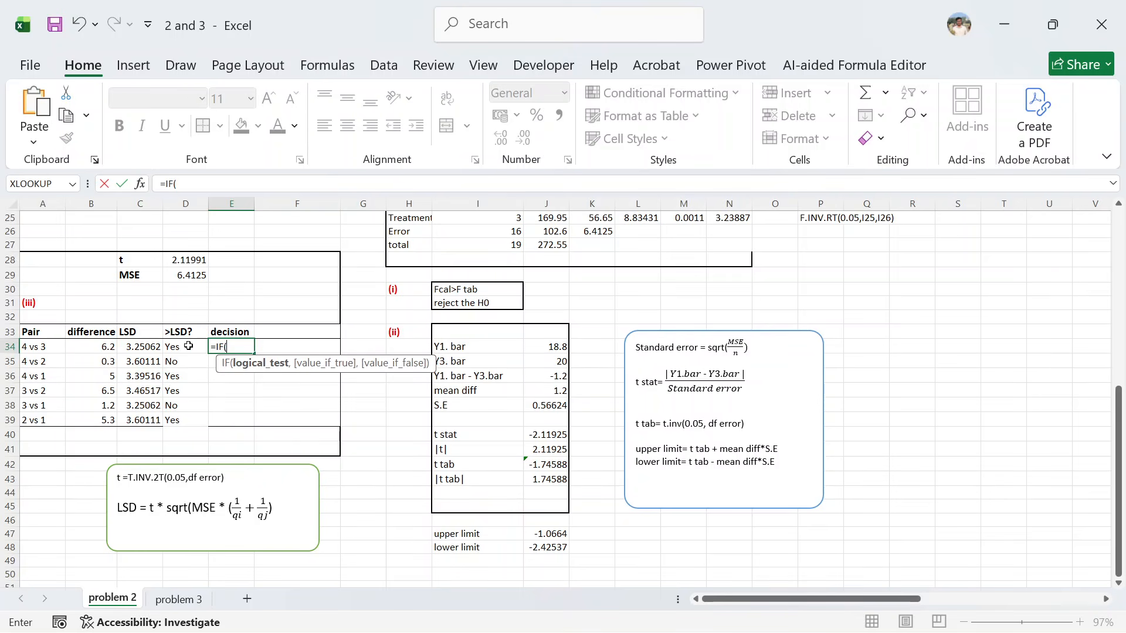
left_click(187, 348)
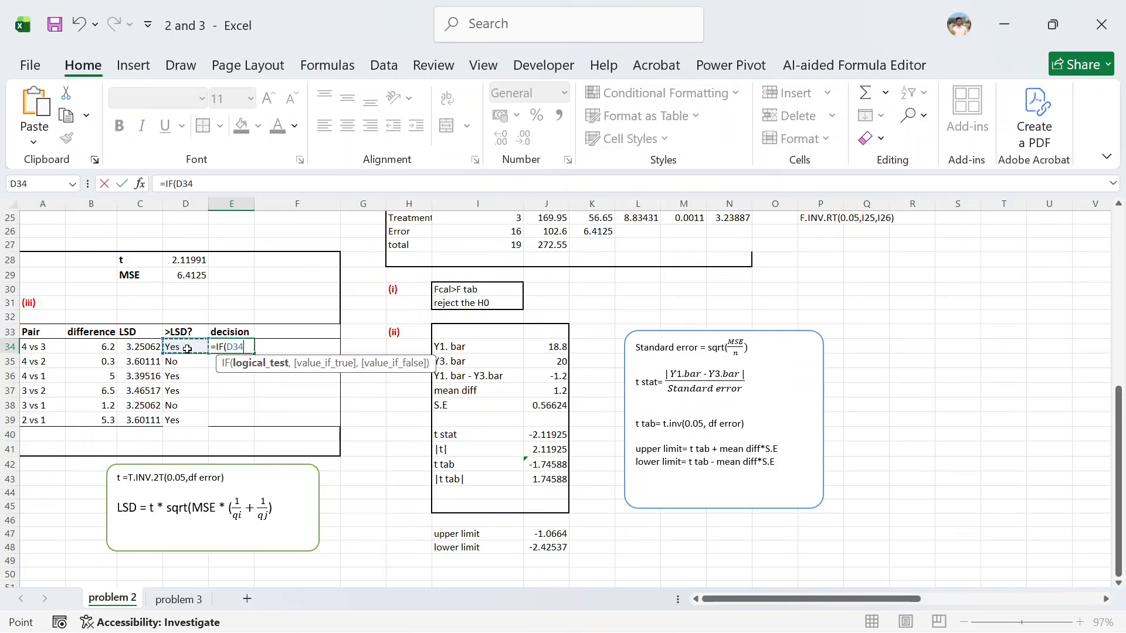
type("+")
type("\"")
type("Ye")
type("s\",")
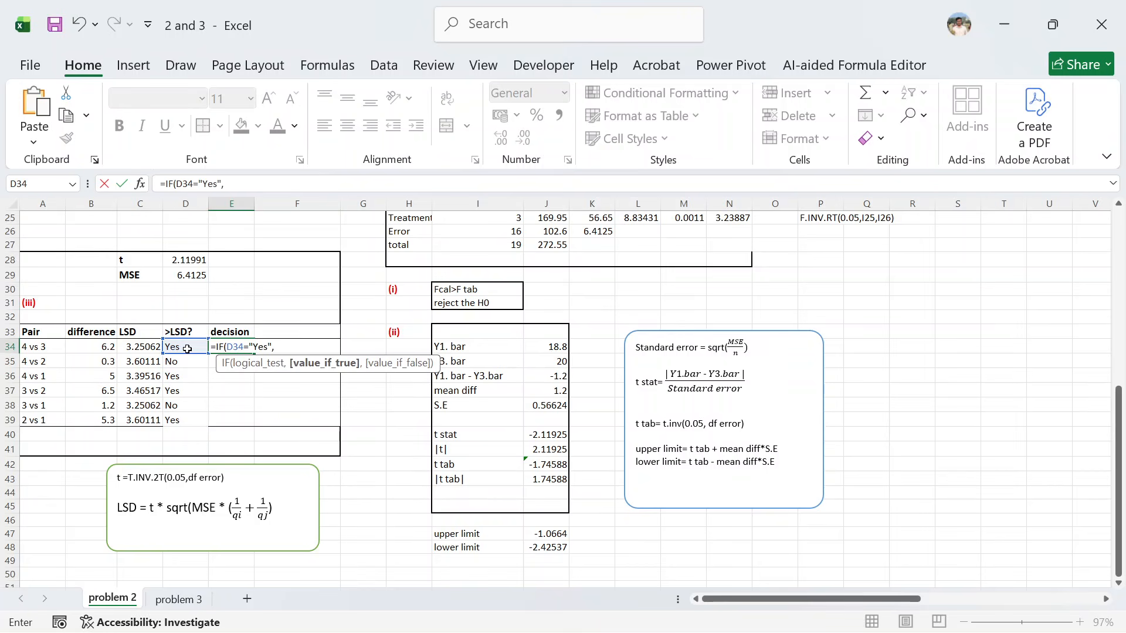
type("\"Signi")
type("ficant\",")
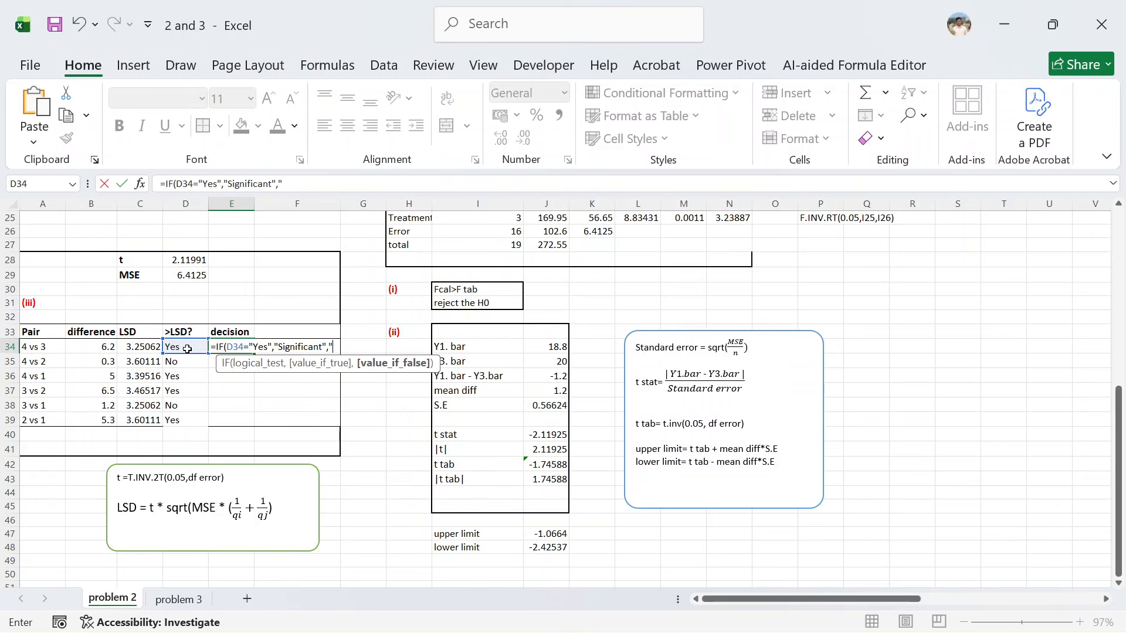
type("\"No")
key("BackSpace")
type("ot significant\")")
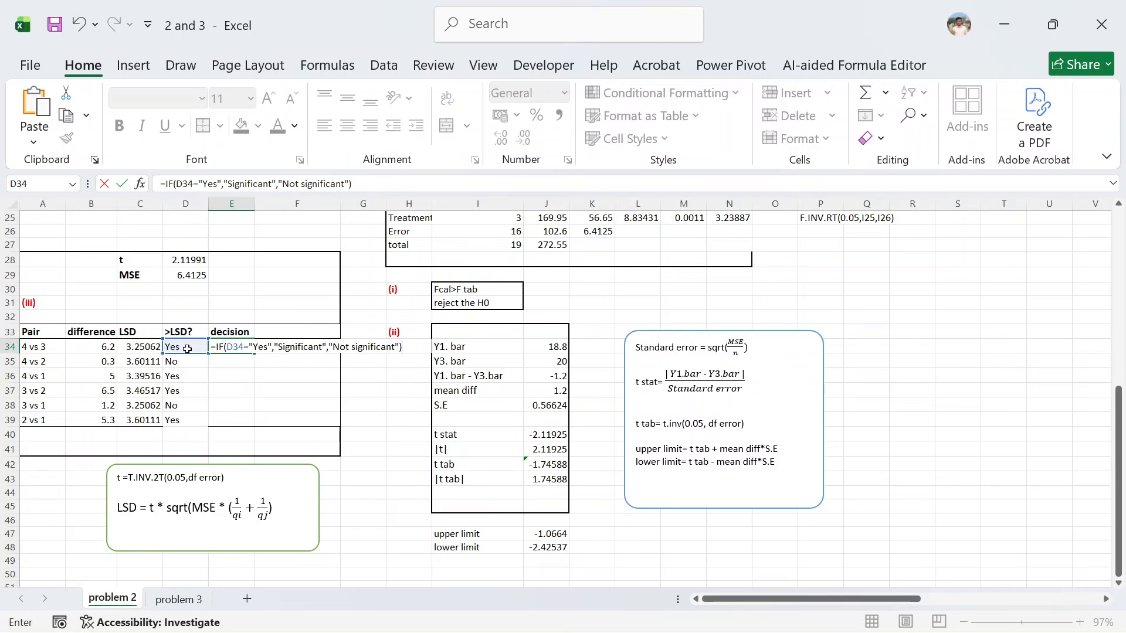
key("Return")
Fill the decision formula in E34 down to E39 for all remaining pairs.
left_click(216, 347)
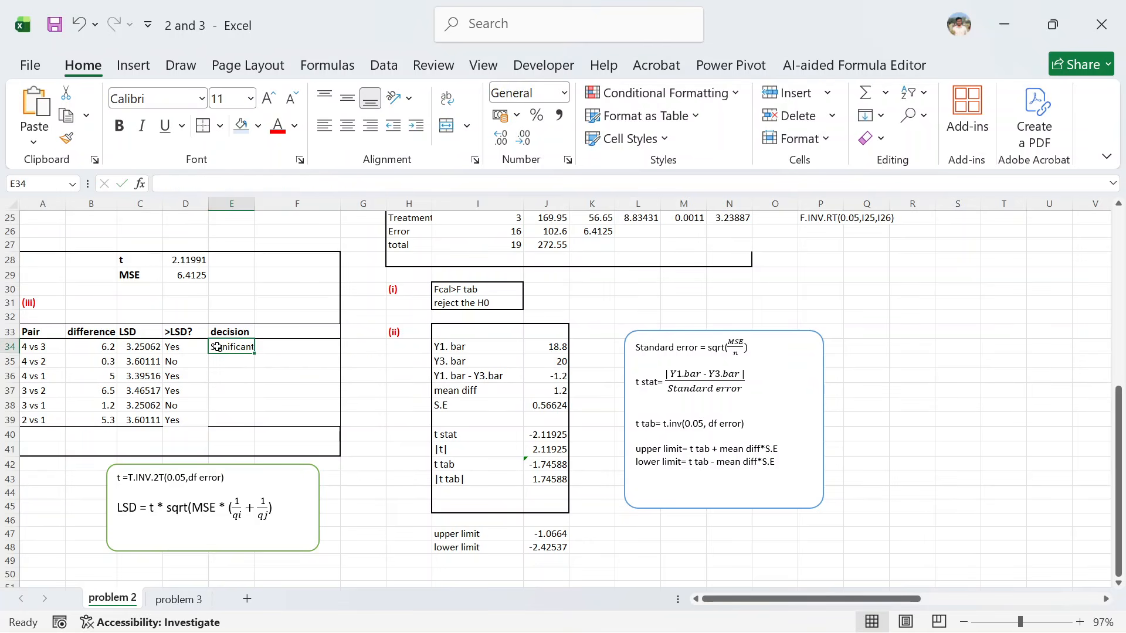
double_click(255, 355)
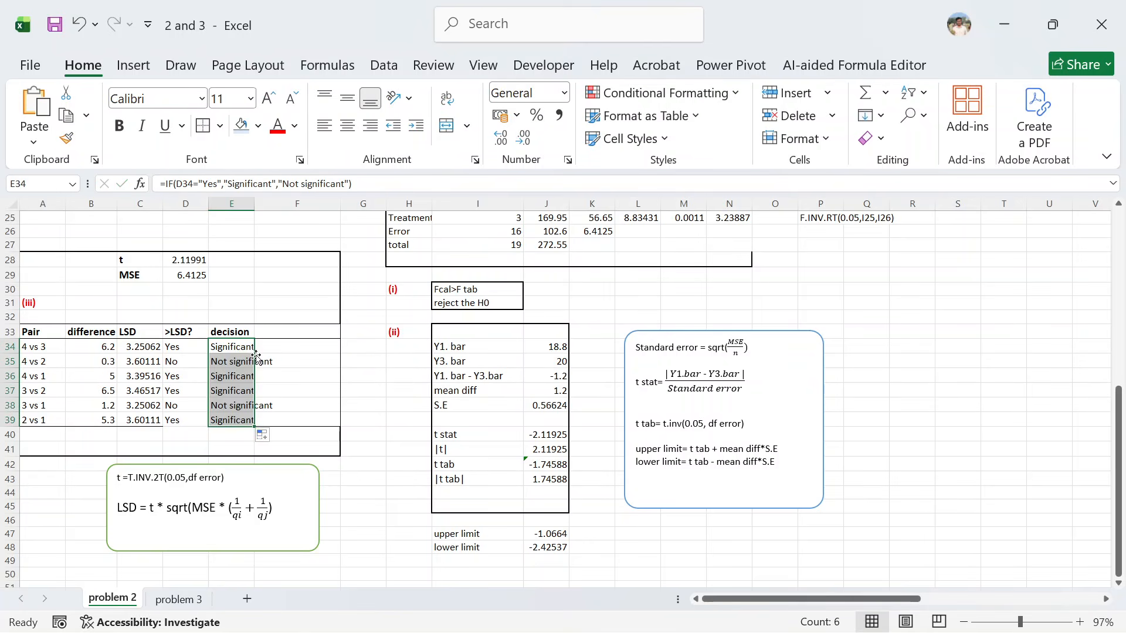
left_click(352, 364)
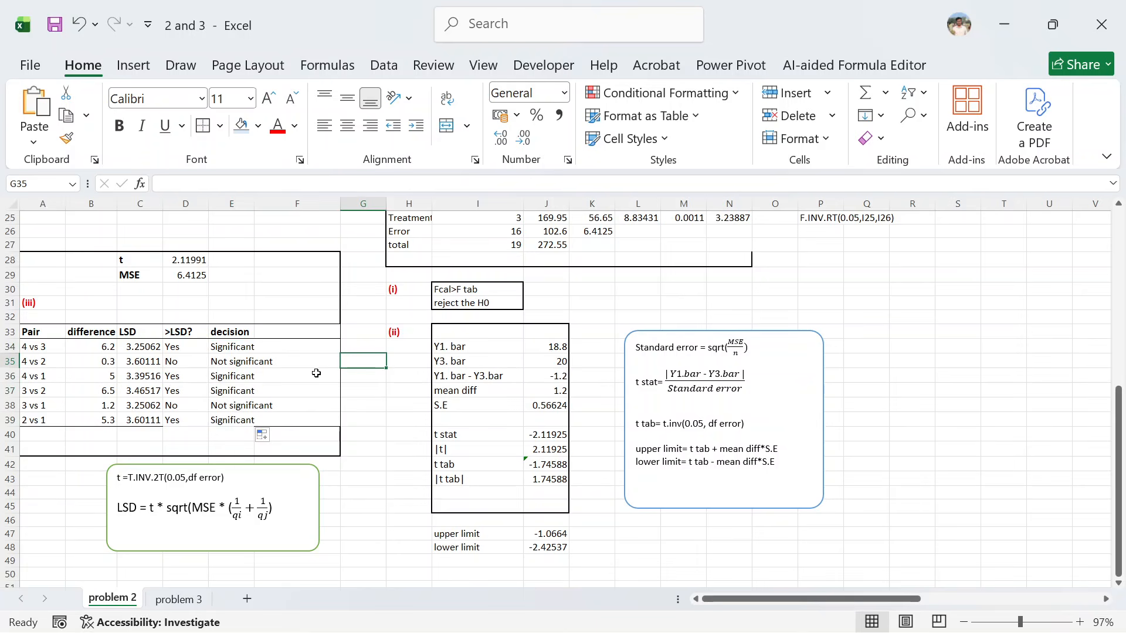
Review the completed LSD table on the problem 2 sheet against the question text and the parts (i) and (ii) results.
scroll(297, 364, "down", 2)
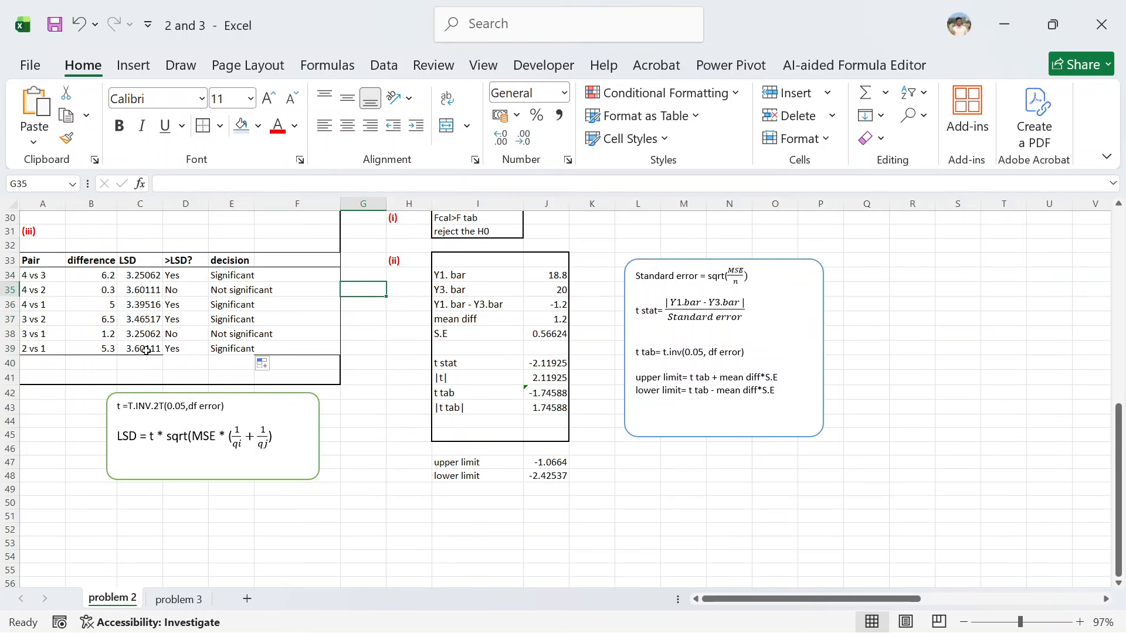
scroll(132, 350, "up", 2)
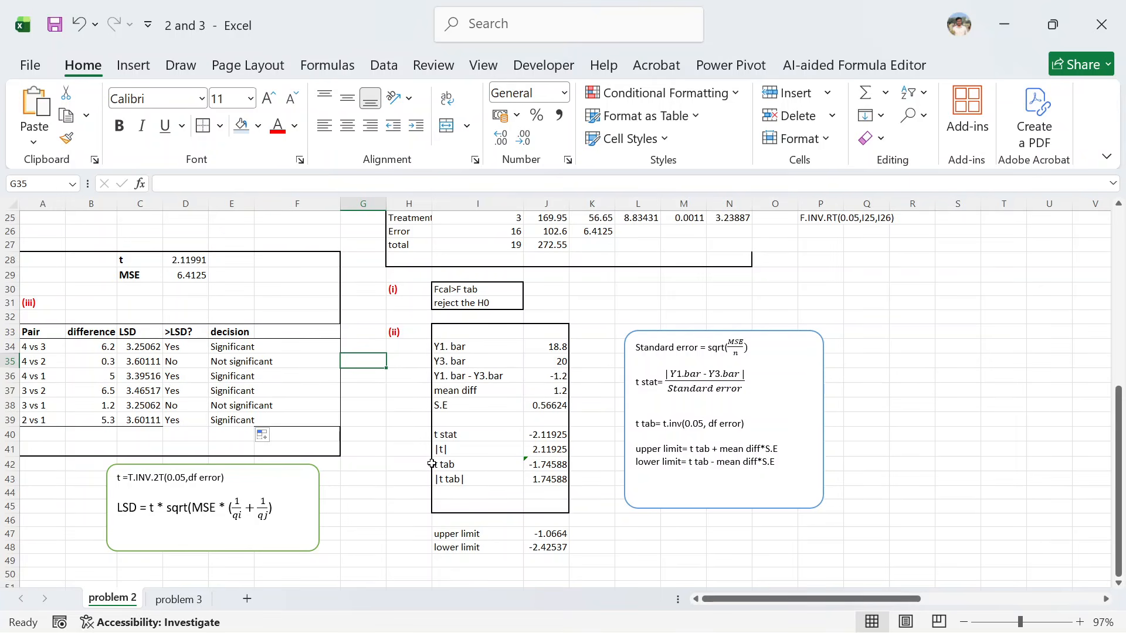
left_click(386, 431)
scroll(381, 421, "up", 8)
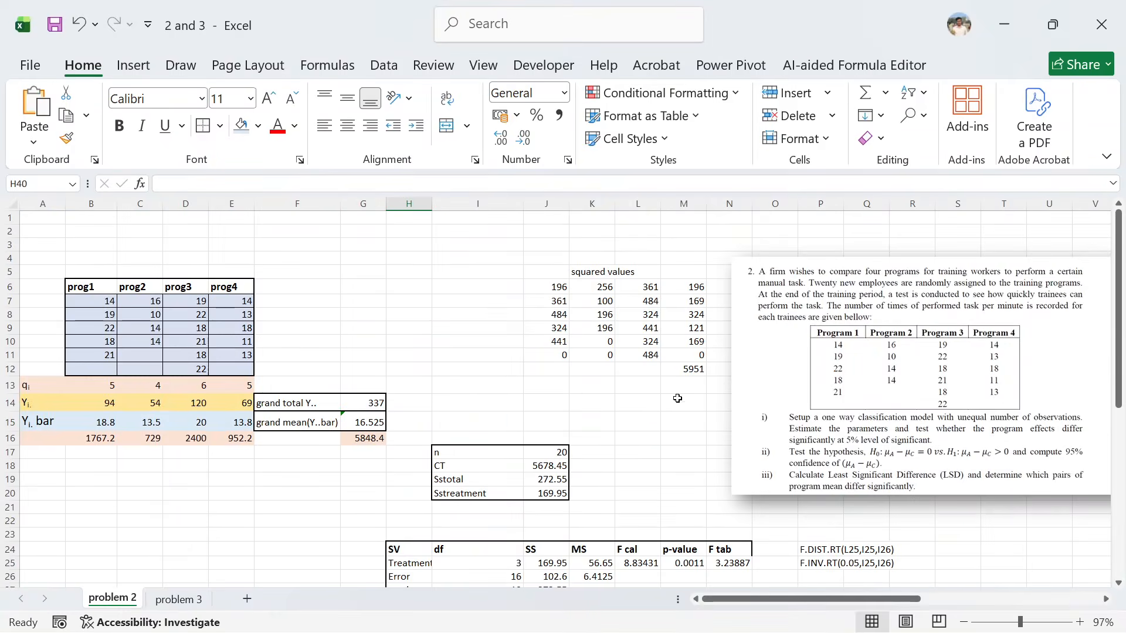
scroll(710, 426, "down", 3)
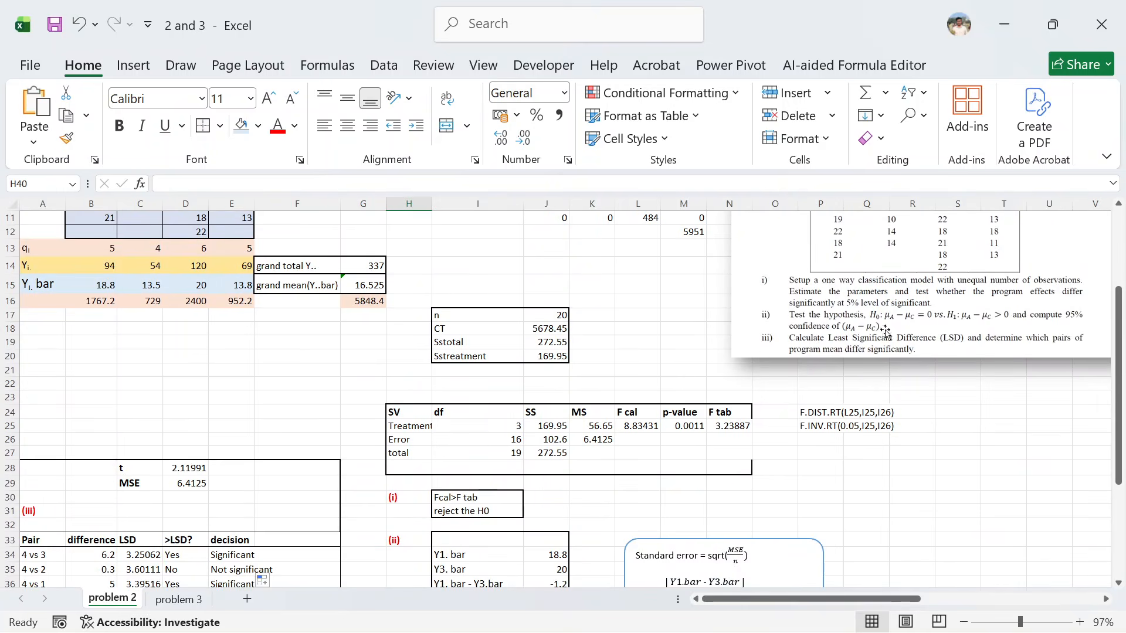
scroll(331, 410, "down", 5)
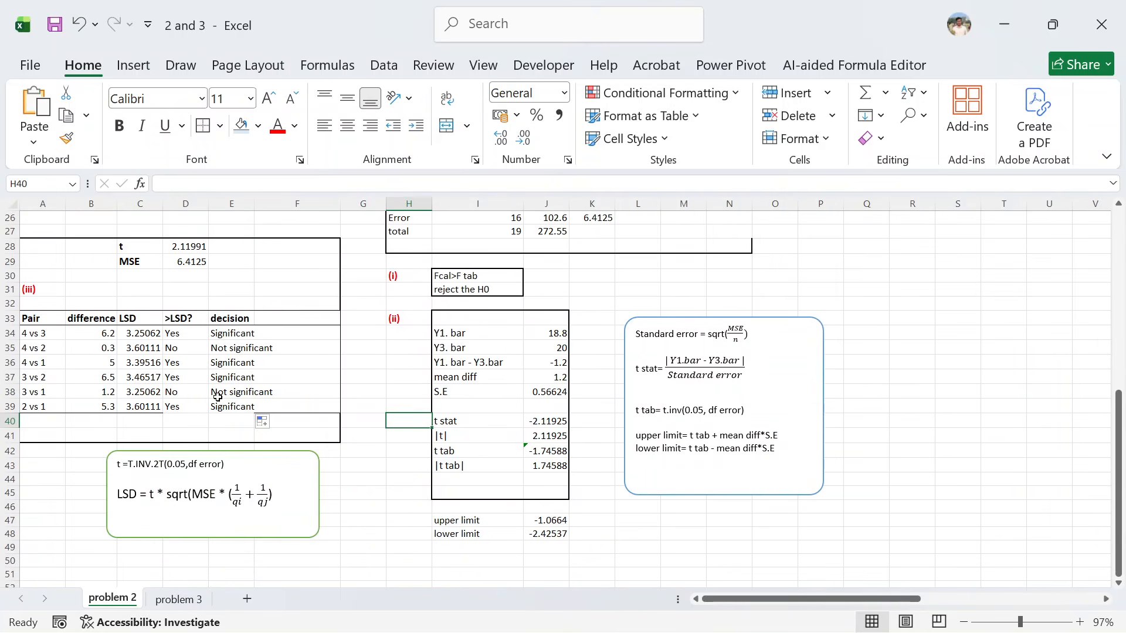
left_click(324, 347)
left_click(355, 326)
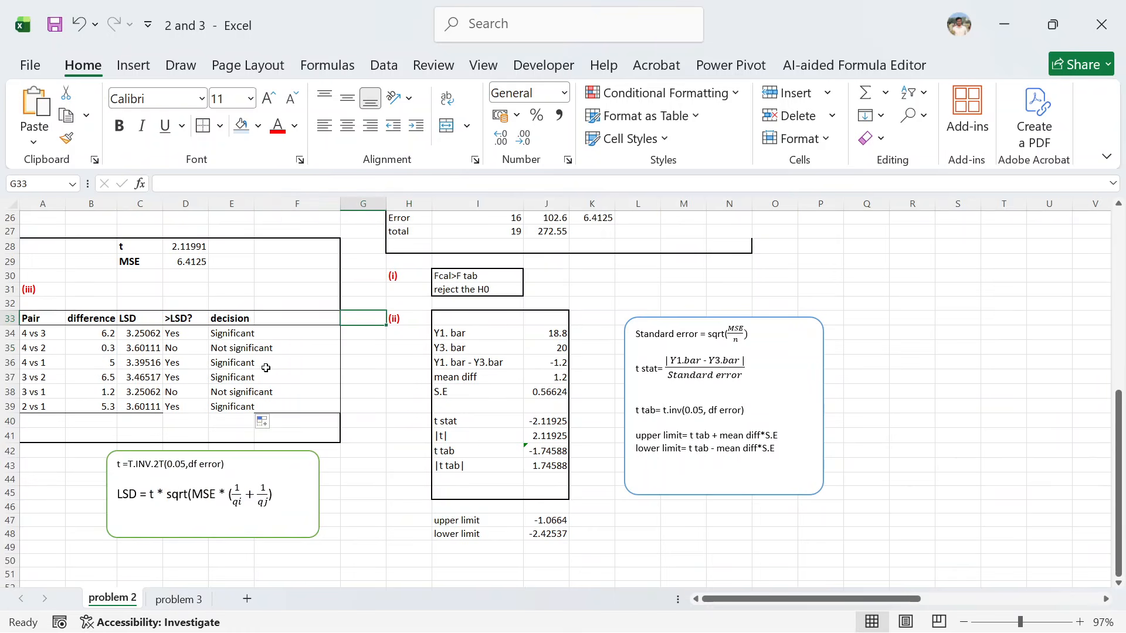
scroll(180, 317, "up", 5)
scroll(180, 317, "up", 2)
scroll(180, 317, "down", 4)
scroll(180, 317, "down", 2)
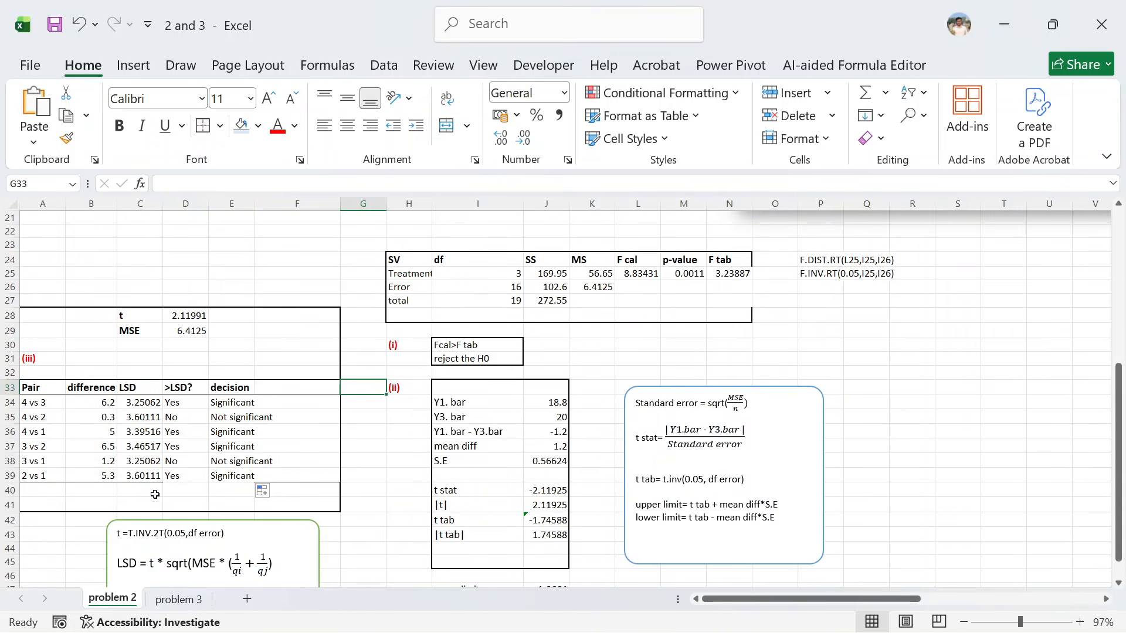
Open the problem 3 sheet and switch to the Basic Practical suggestion 1 to 4 workbook.
left_click(171, 599)
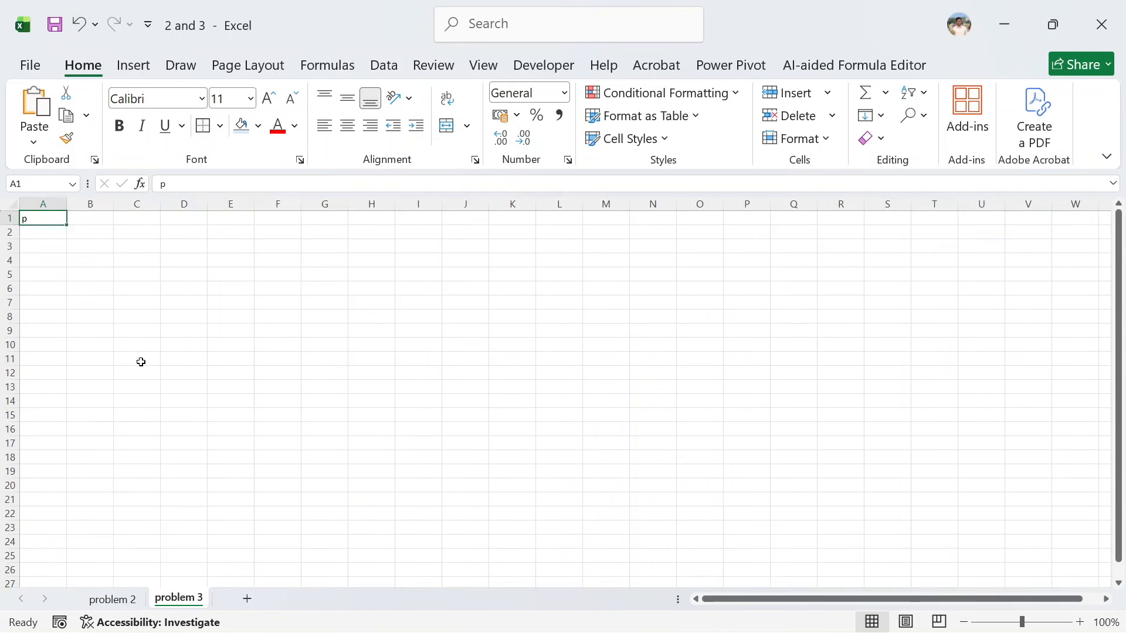
left_click(112, 599)
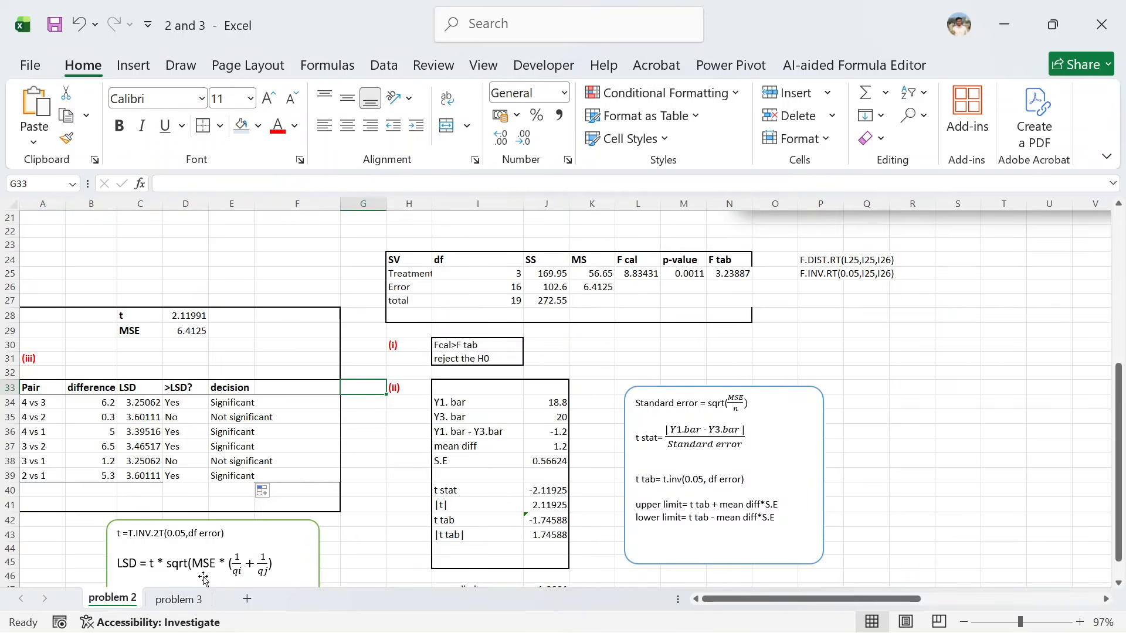
left_click(178, 599)
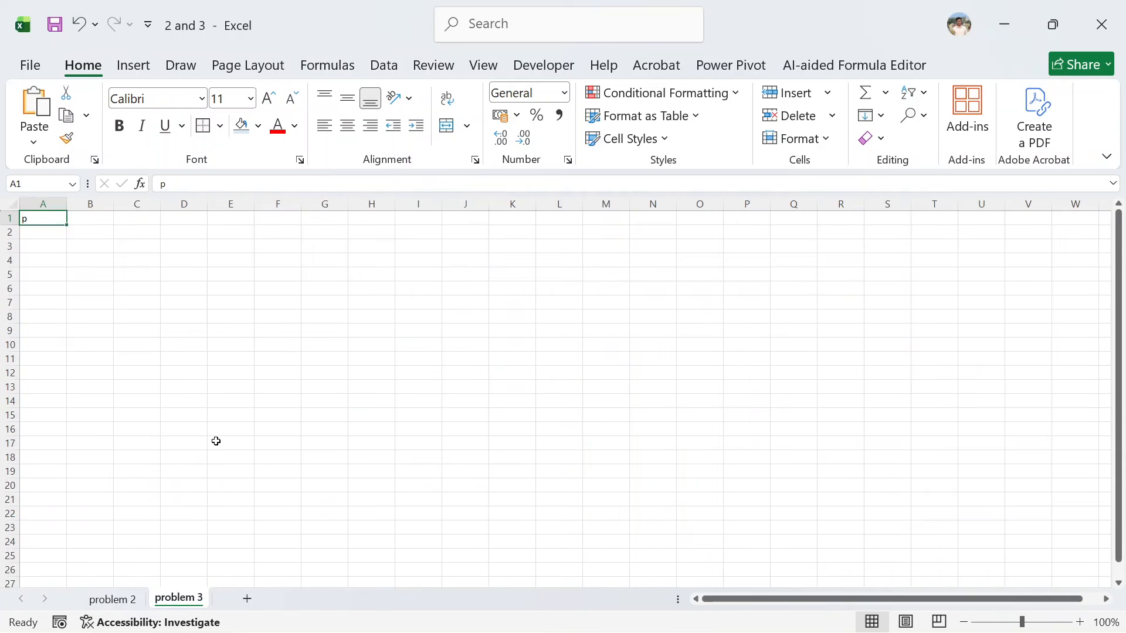
key("alt+Tab")
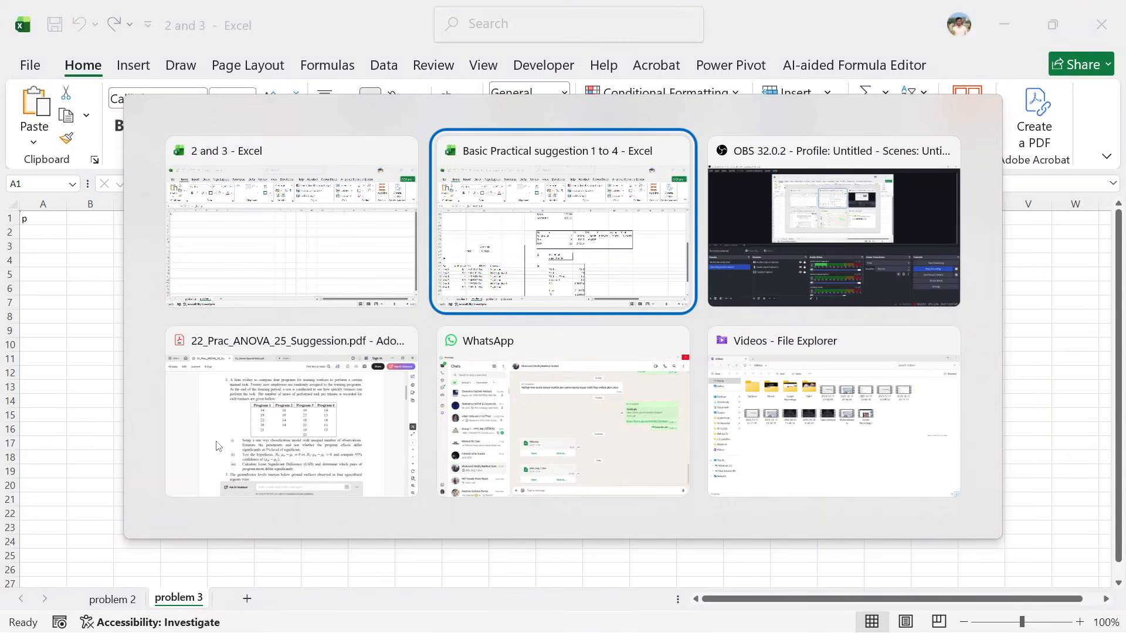
key("alt+Tab")
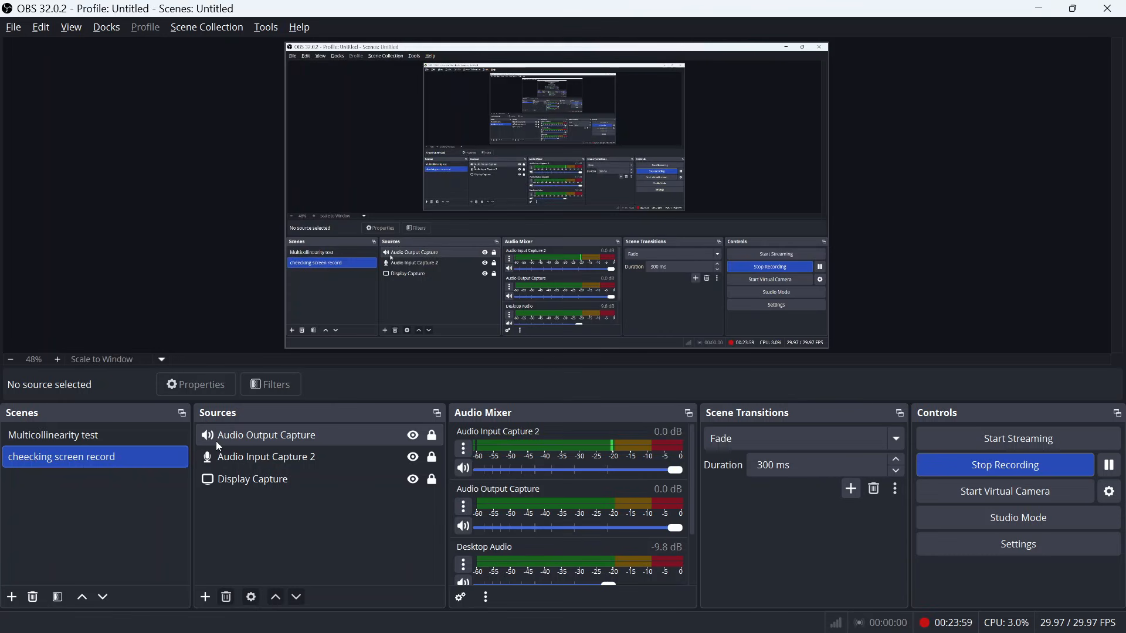
key("alt+Tab")
key("alt+Tab")
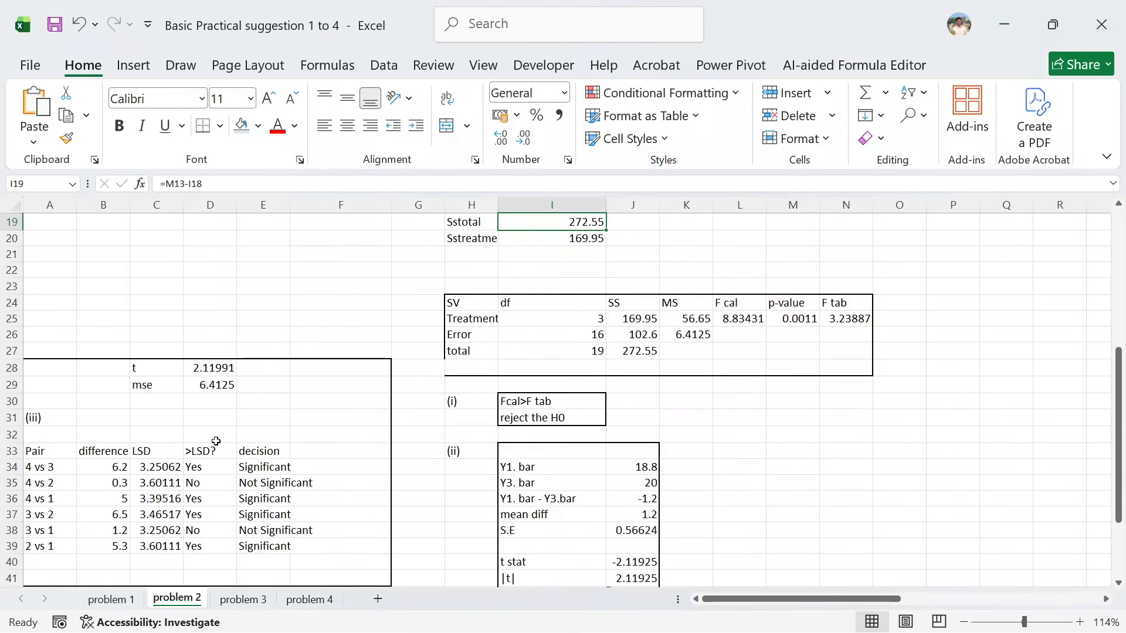
Switch to the practical PDF and read problem 3's groundwater data for four regions and its two questions, including the 90% confidence level.
key("alt+Tab")
key("alt+Tab")
key("alt+Tab")
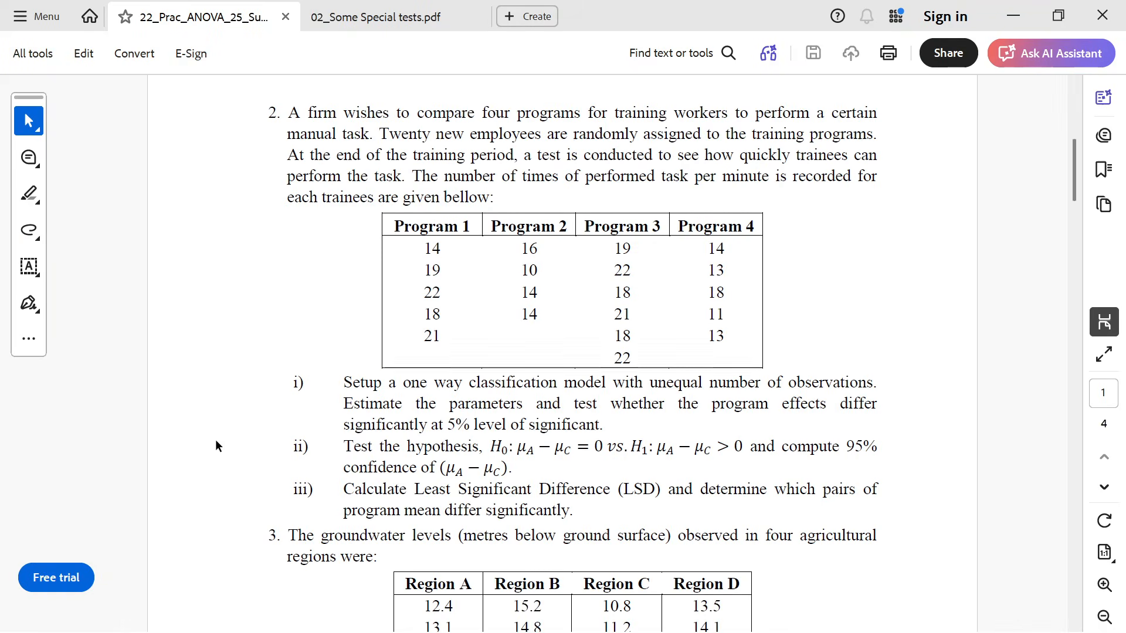
scroll(418, 347, "down", 3)
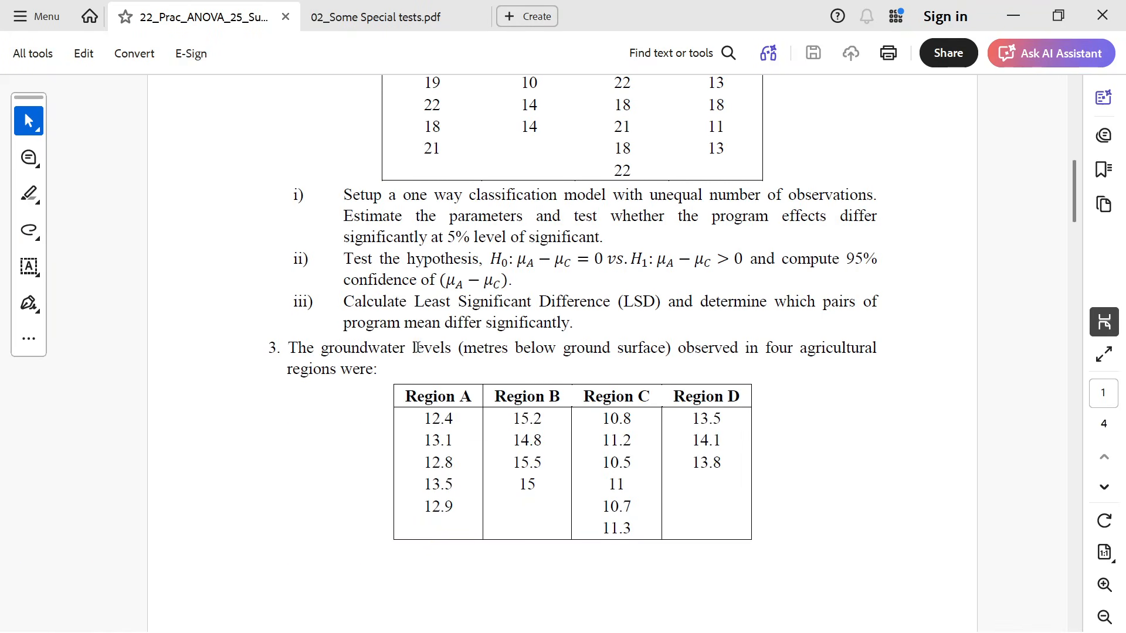
scroll(307, 350, "down", 2)
scroll(307, 356, "down", 2)
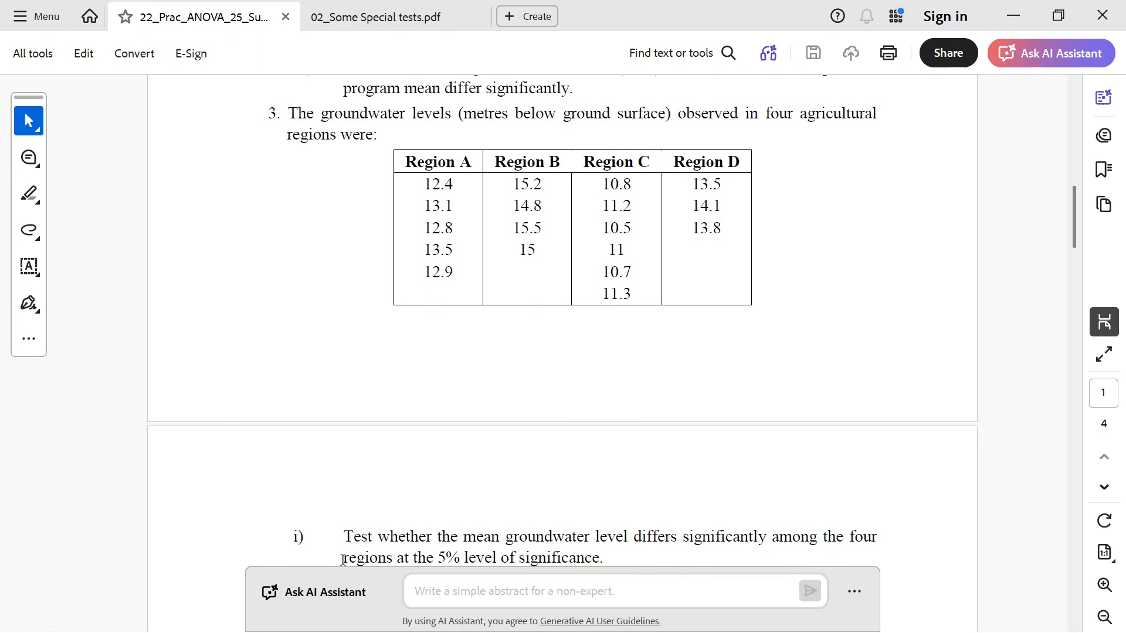
scroll(429, 399, "down", 2)
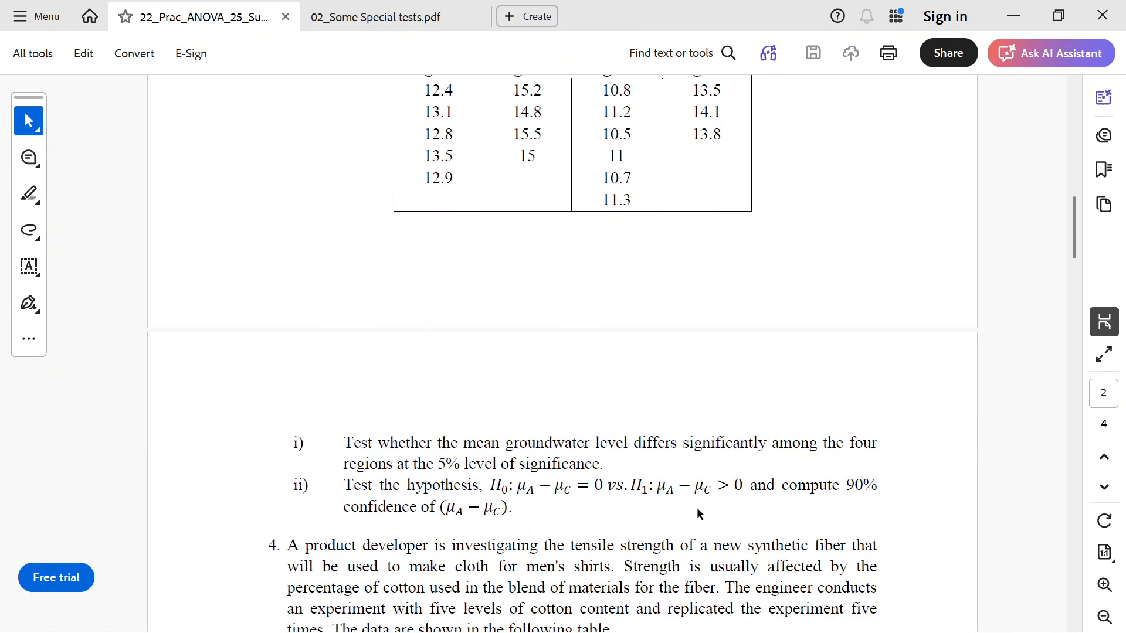
left_click_drag(848, 491, 877, 489)
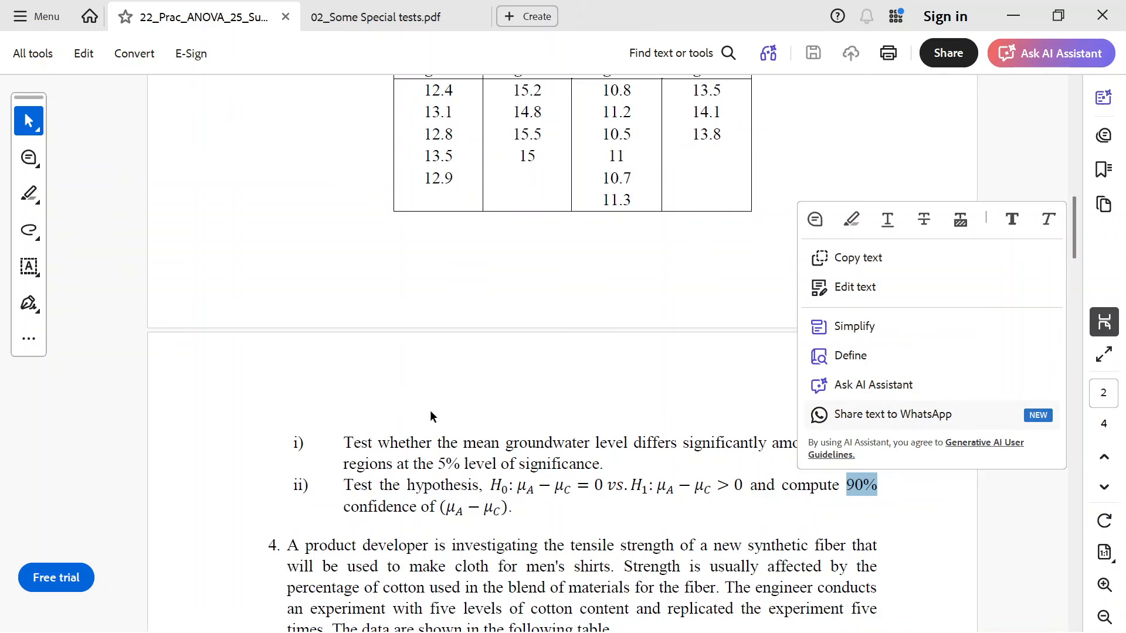
scroll(428, 410, "up", 3)
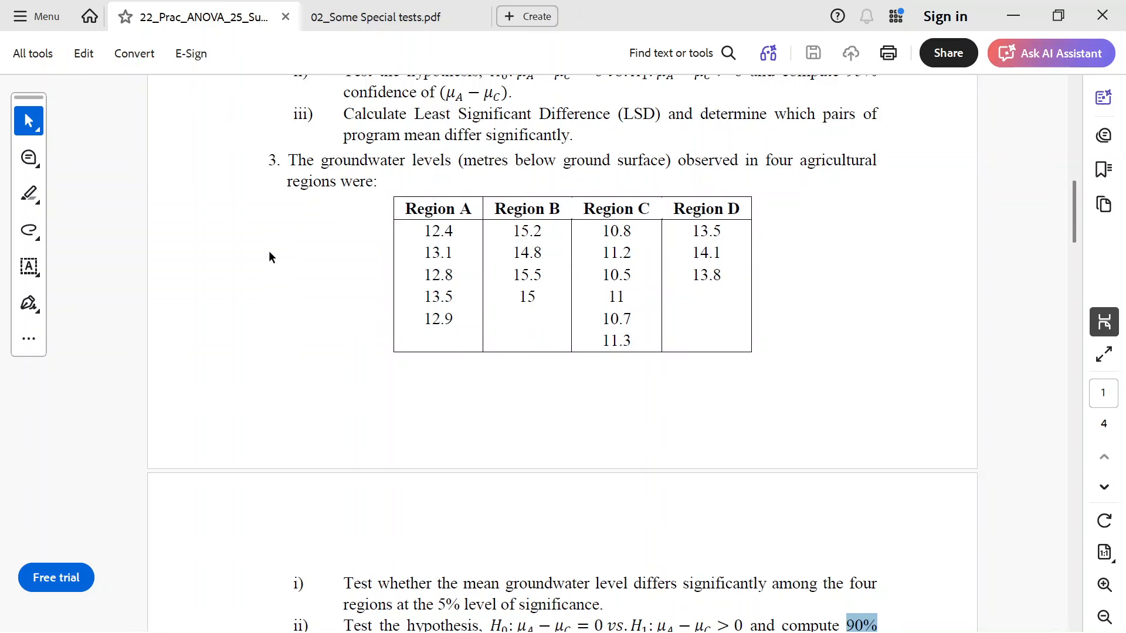
Switch to the Basic Practical suggestion 1 to 4 workbook and copy the region data B7:E12 from its problem 3 sheet.
key("alt+Tab")
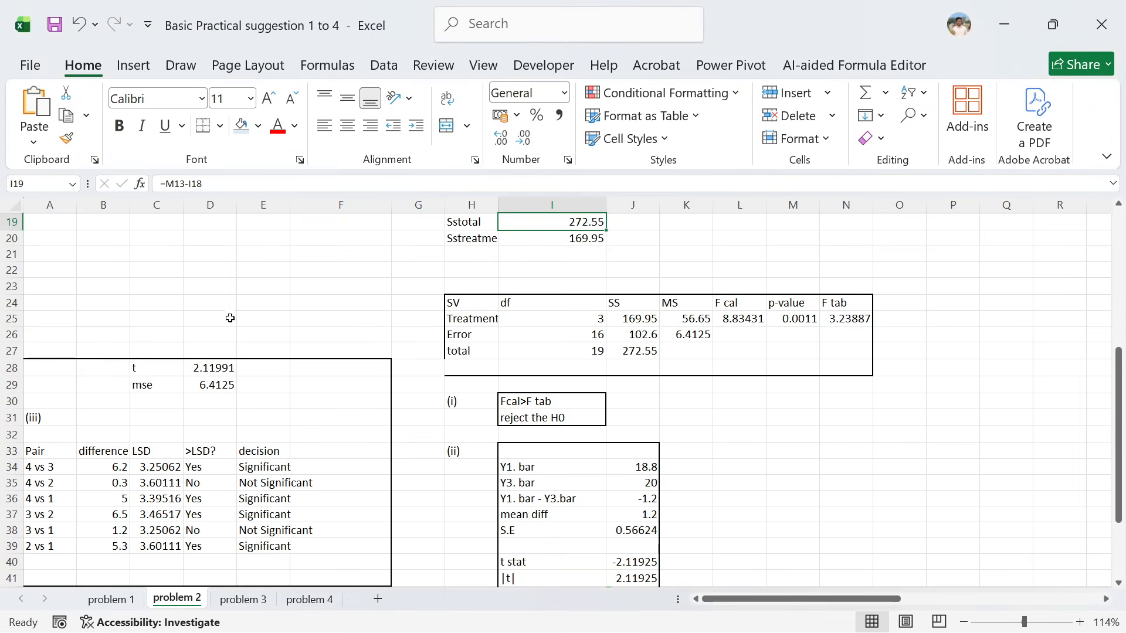
left_click(242, 599)
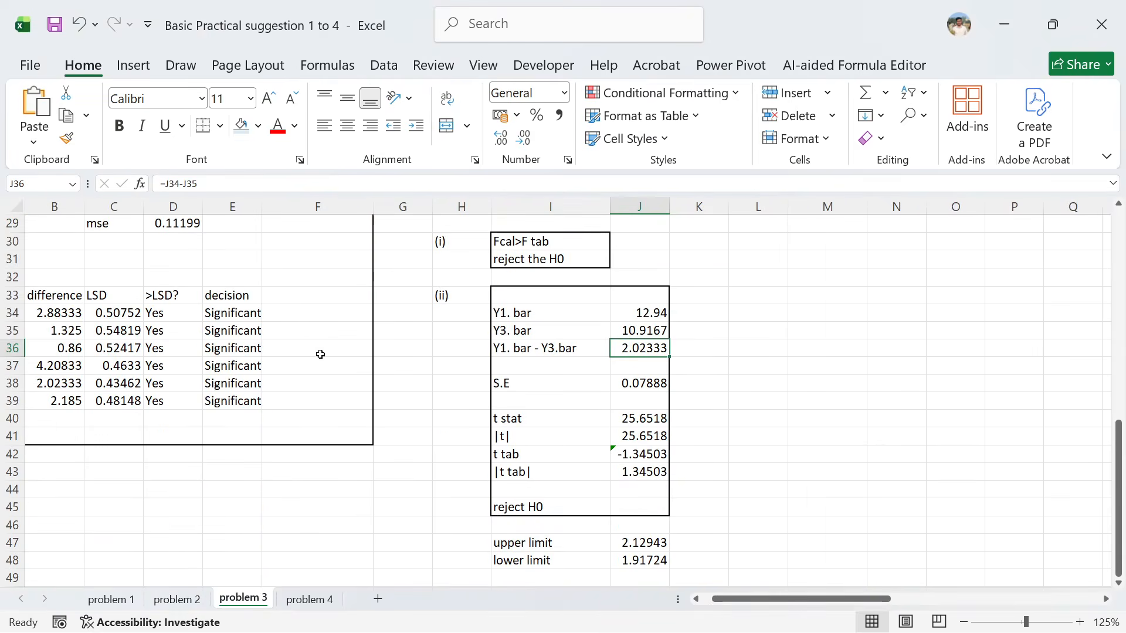
scroll(320, 354, "up", 9)
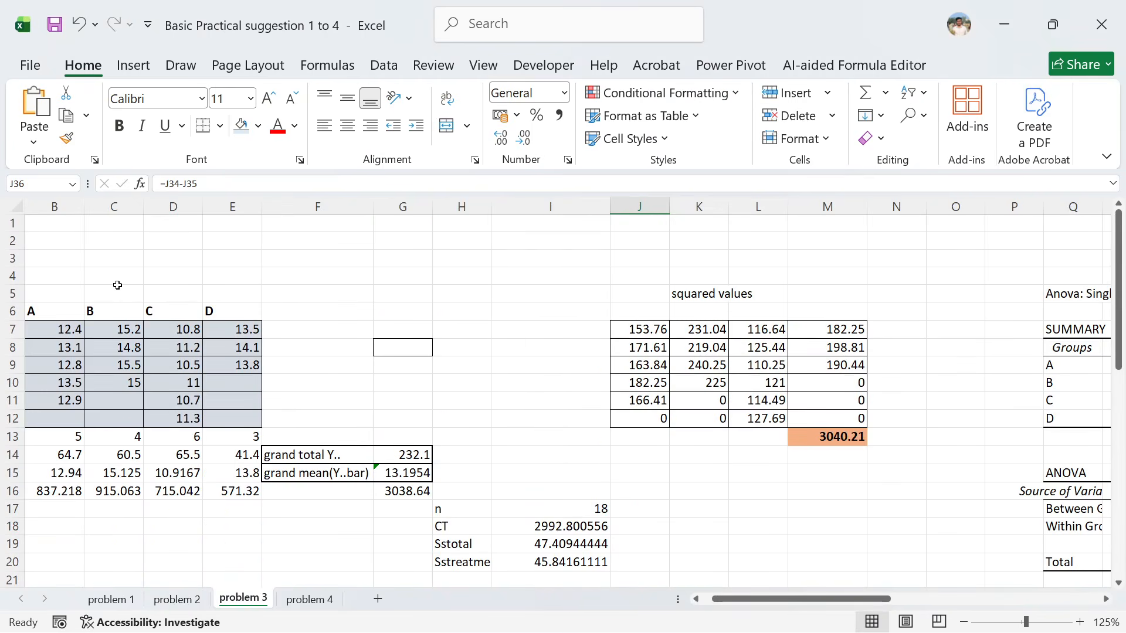
left_click(49, 319)
left_click_drag(50, 319, 226, 414)
left_click(105, 260)
key("ctrl+c")
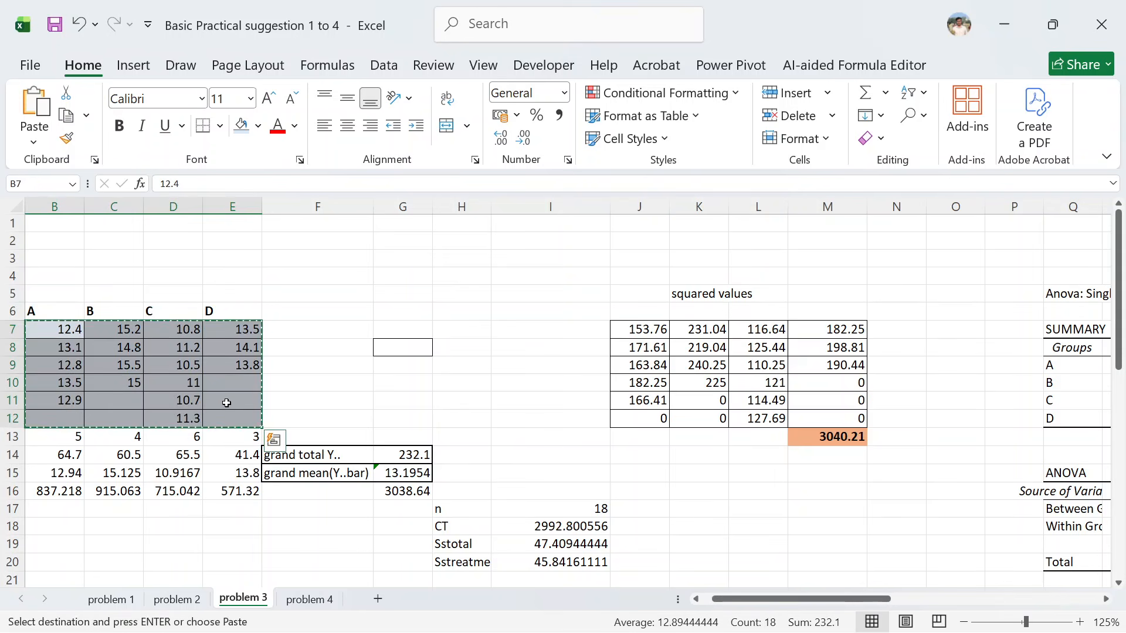
Switch to the 2 and 3 workbook and clear the stray letter from A1 on the problem 3 sheet.
key("alt+Tab")
key("alt+Tab")
key("alt+Tab")
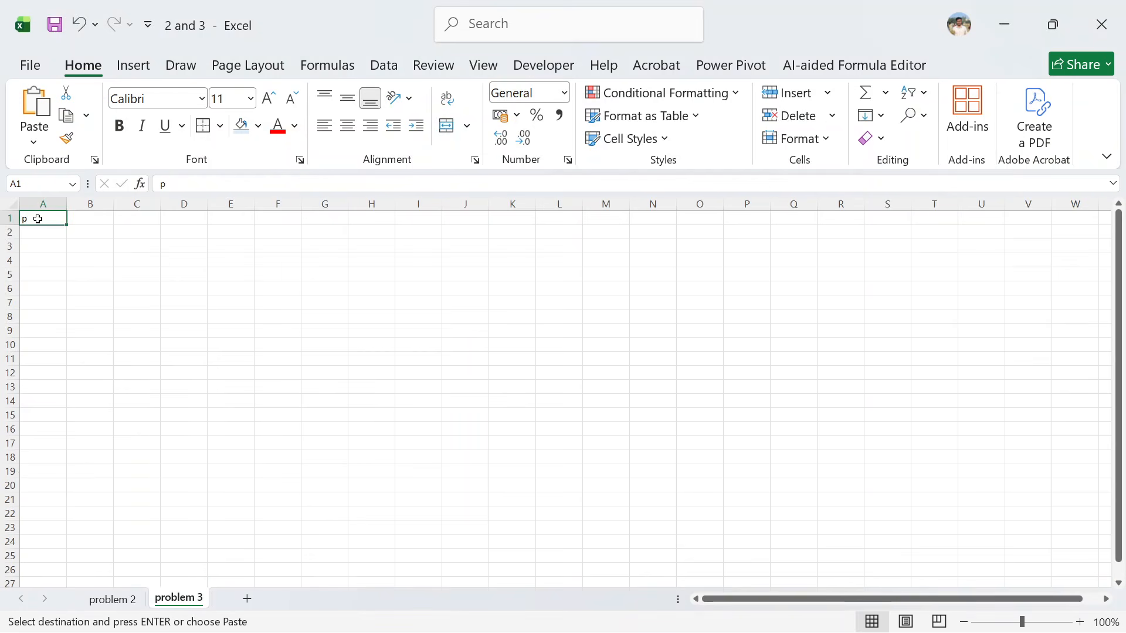
key("BackSpace")
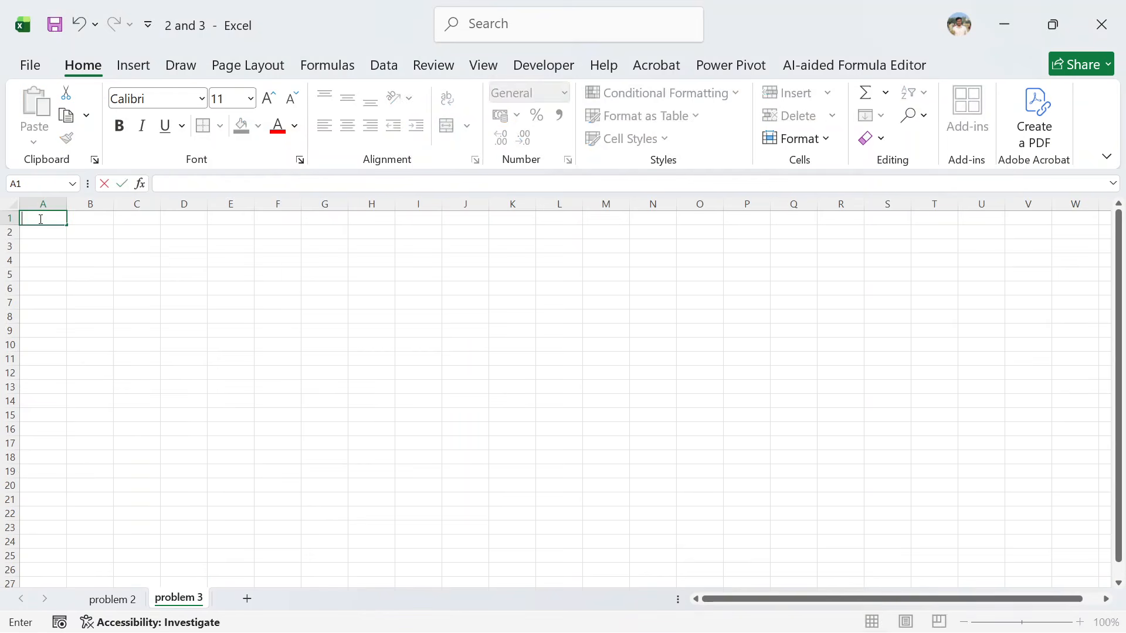
Copy the entire problem 2 sheet and paste it into the problem 3 sheet starting at A1.
left_click(113, 599)
scroll(182, 325, "down", 2)
scroll(184, 316, "up", 3)
scroll(184, 316, "up", 5)
scroll(181, 334, "down", 1, "ctrl")
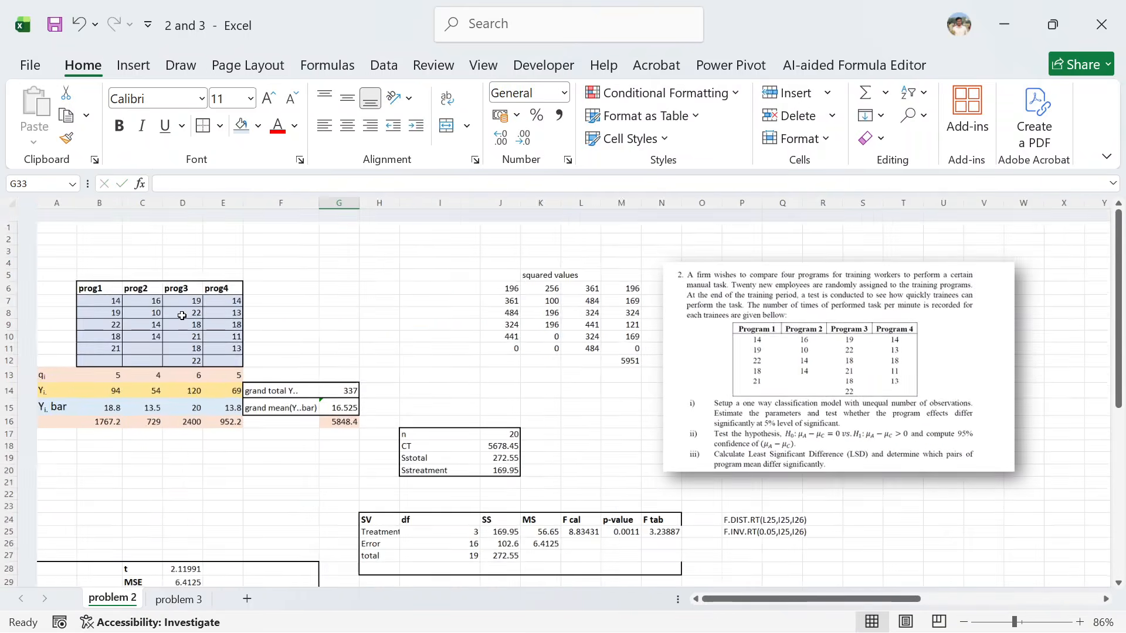
left_click(318, 316)
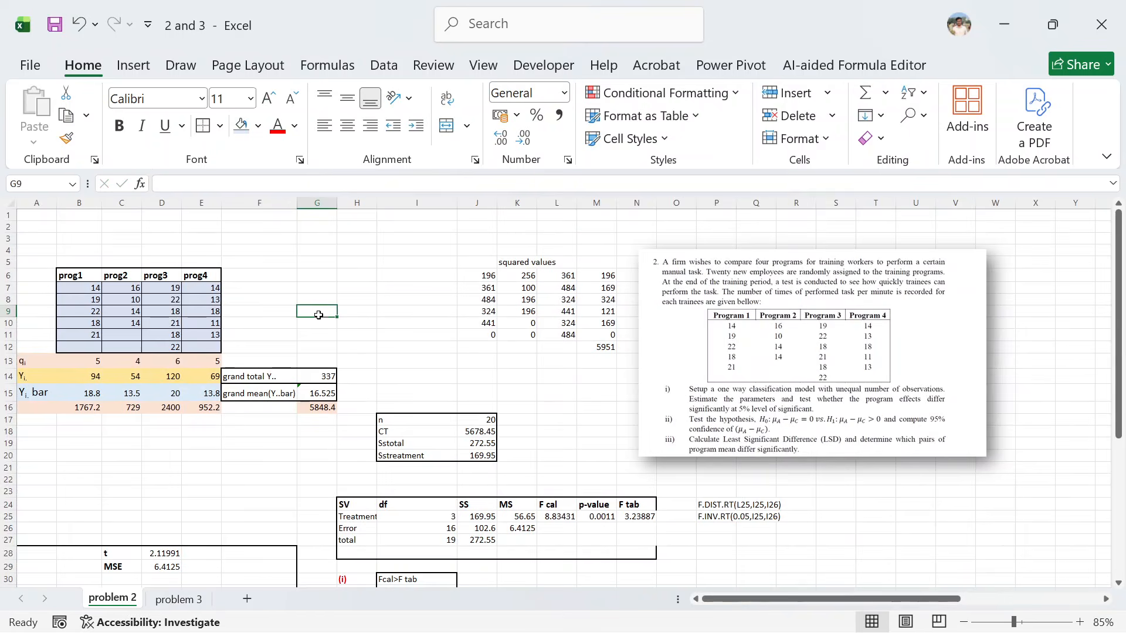
key("ctrl+a")
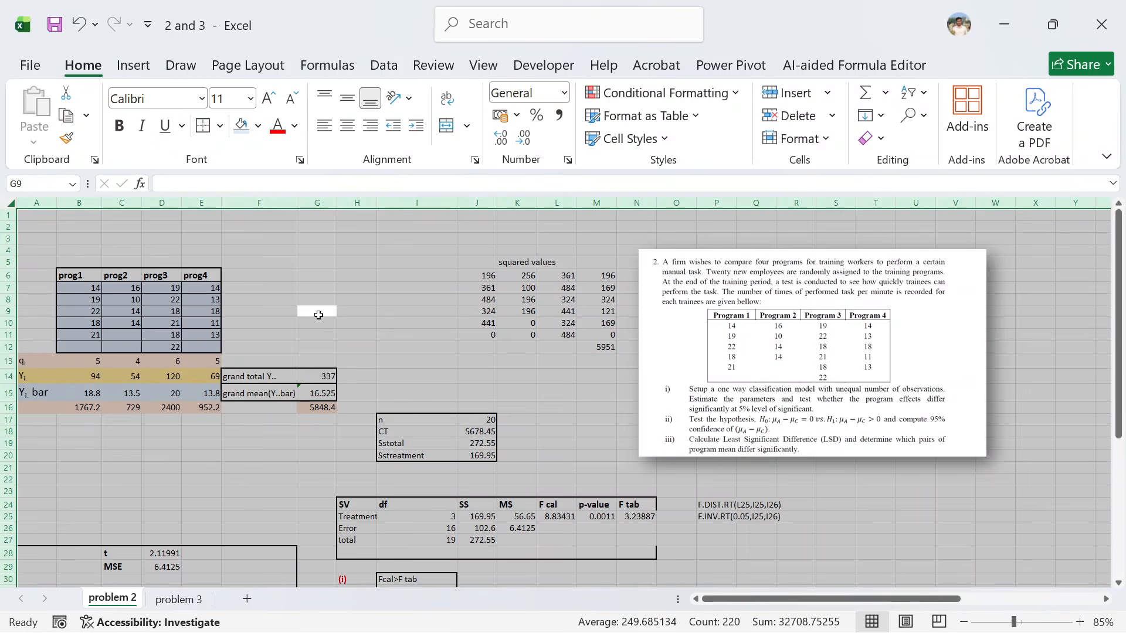
key("ctrl+c")
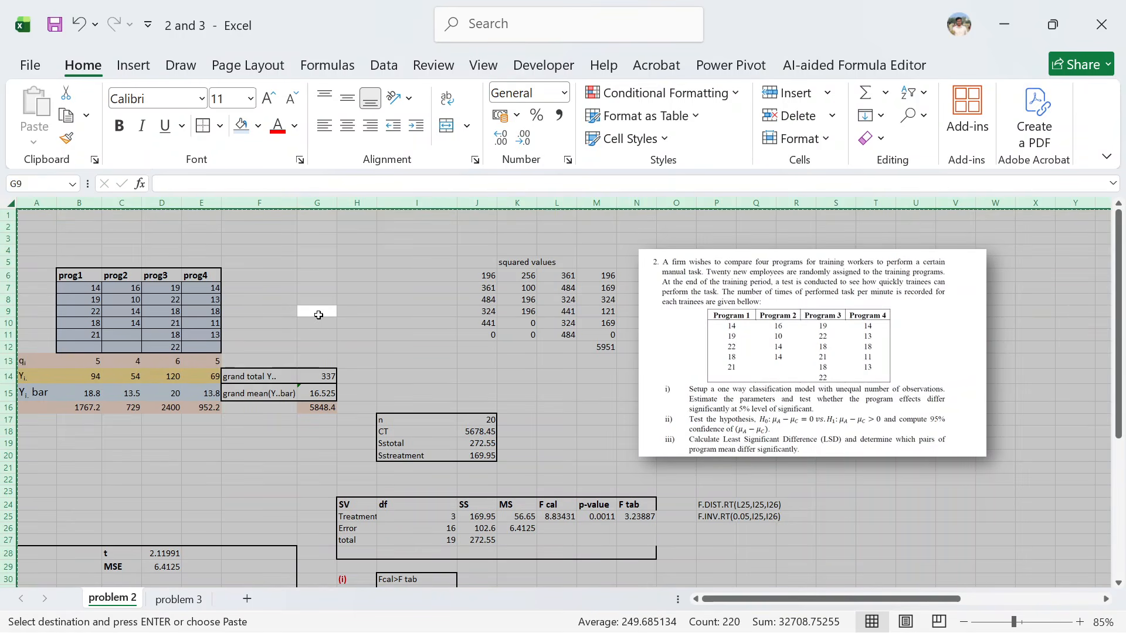
mouse_move(166, 597)
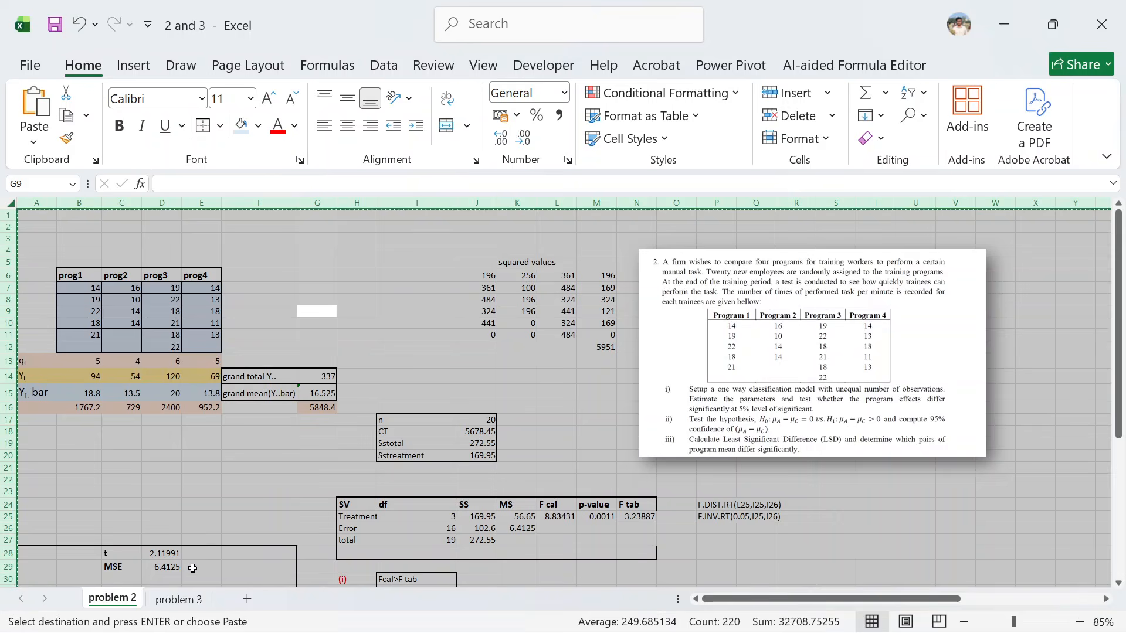
left_click(186, 597)
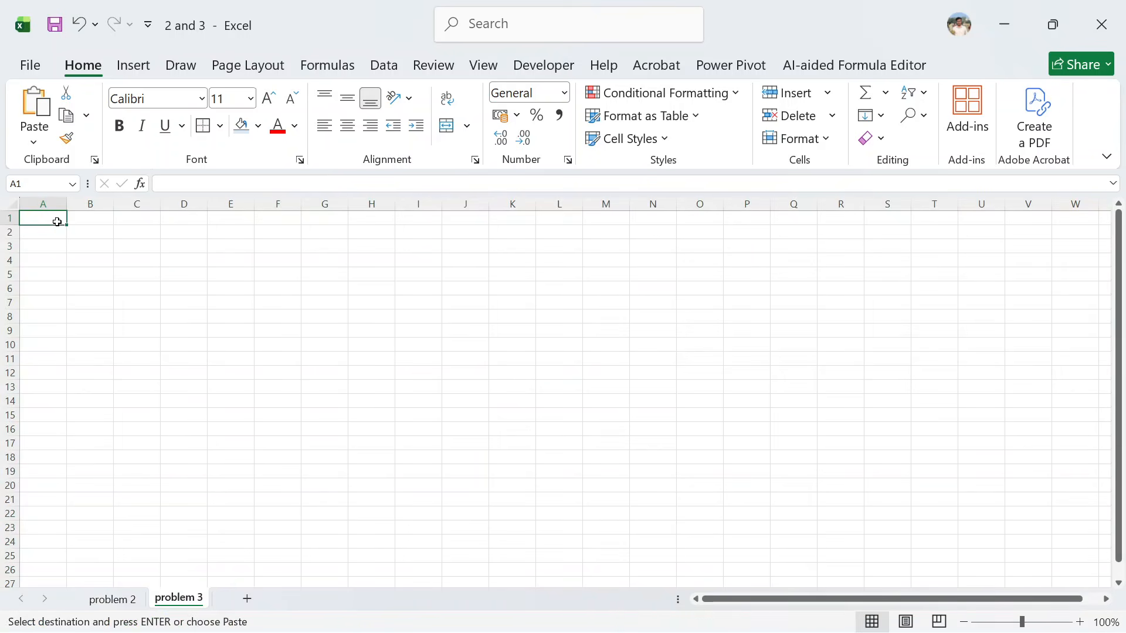
key("ctrl+v")
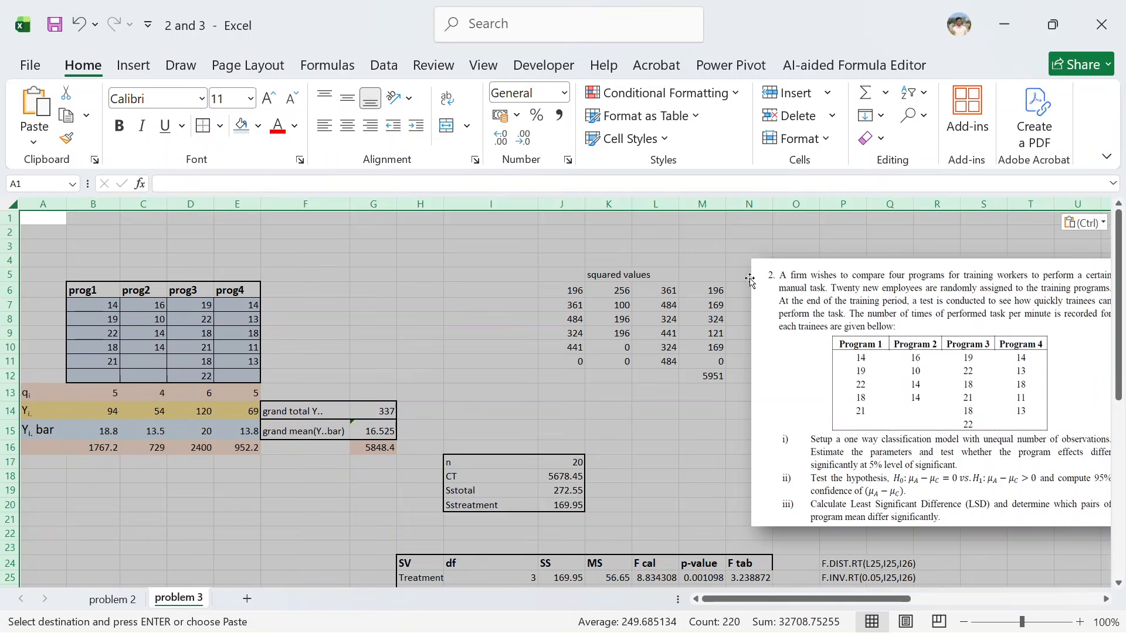
Delete the pasted problem 2 question picture from the problem 3 sheet.
left_click(882, 289)
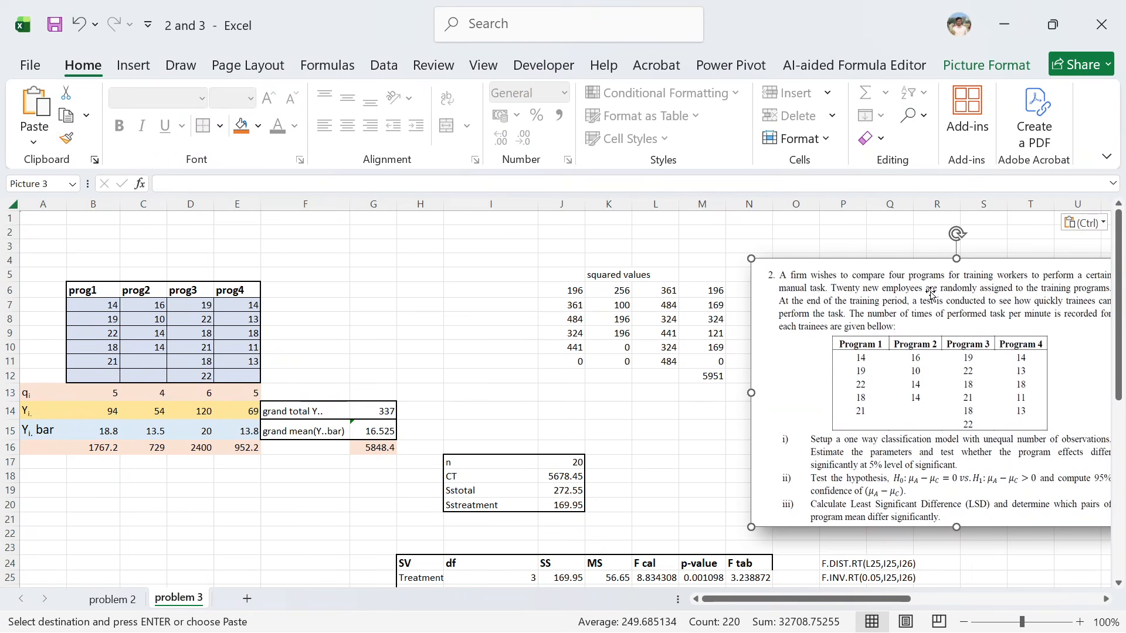
key("Delete")
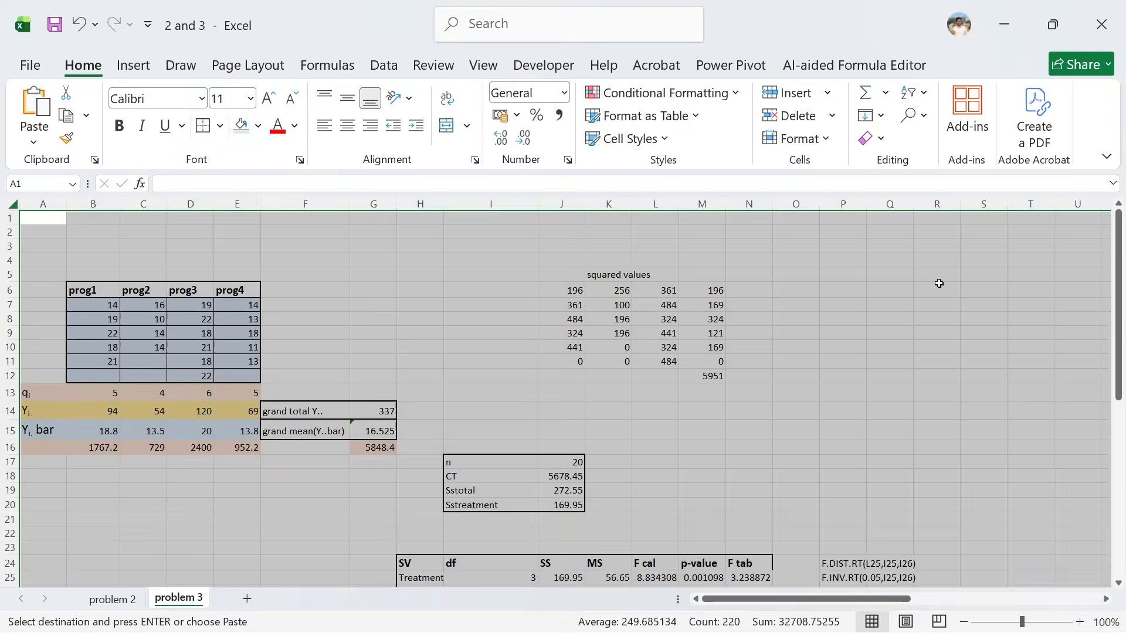
left_click(809, 347)
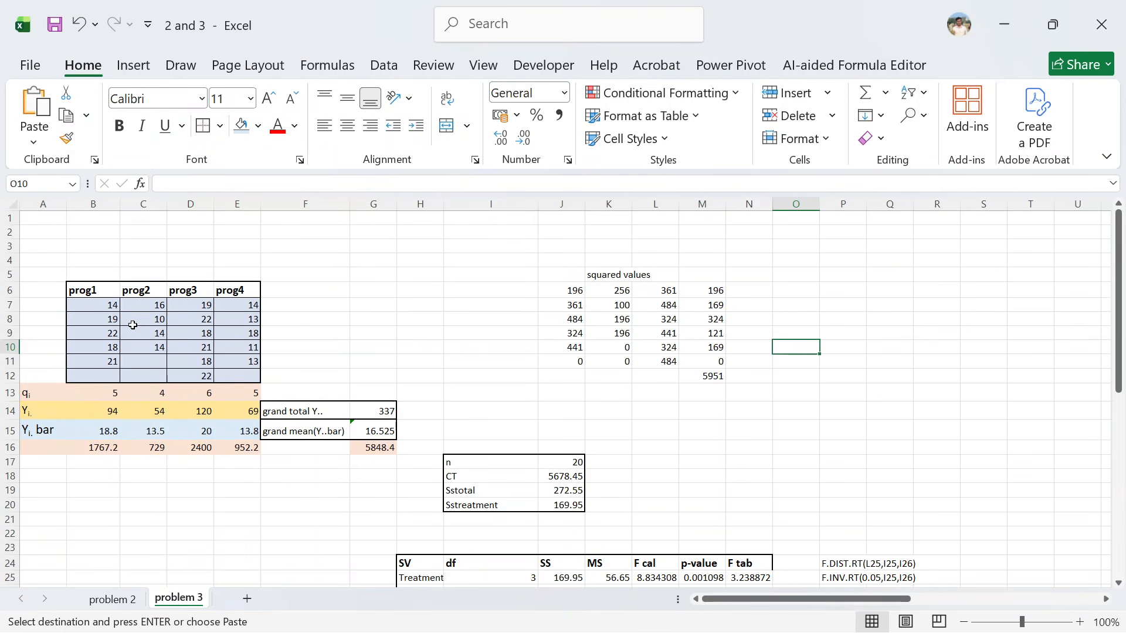
scroll(483, 323, "down", 4)
scroll(482, 324, "up", 2)
scroll(419, 354, "up", 2)
left_click_drag(106, 306, 226, 371)
left_click(119, 608)
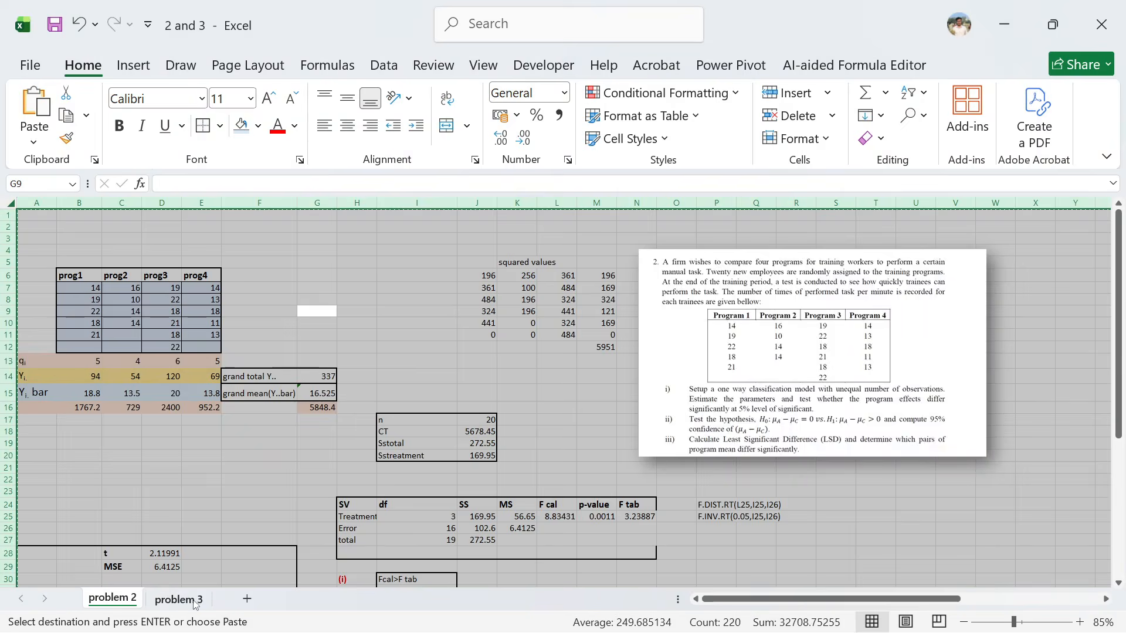
left_click(173, 599)
left_click(420, 319)
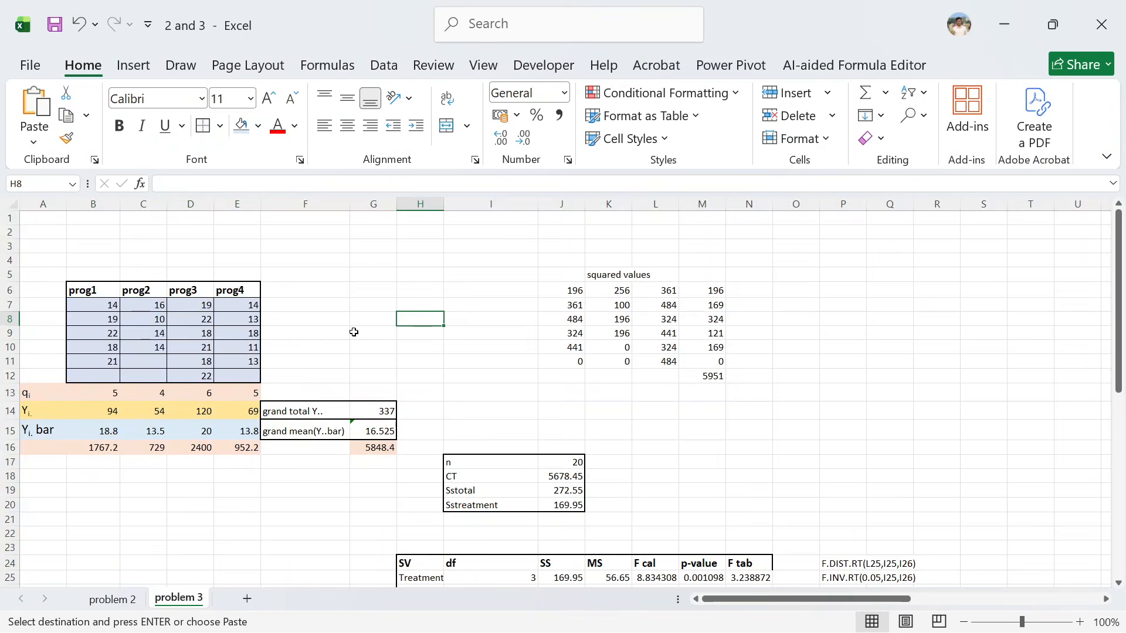
Copy region data B7:E12 from the Basic Practical workbook's problem 3 sheet and paste it over B7:E12 in the 2 and 3 workbook.
key("alt+Tab")
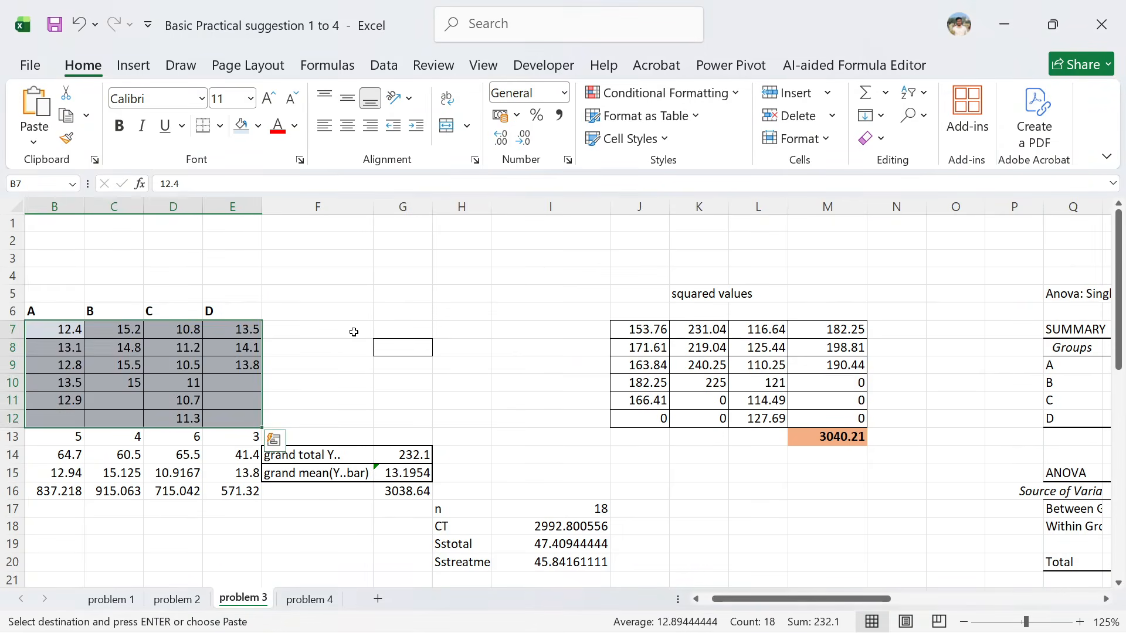
left_click(254, 300)
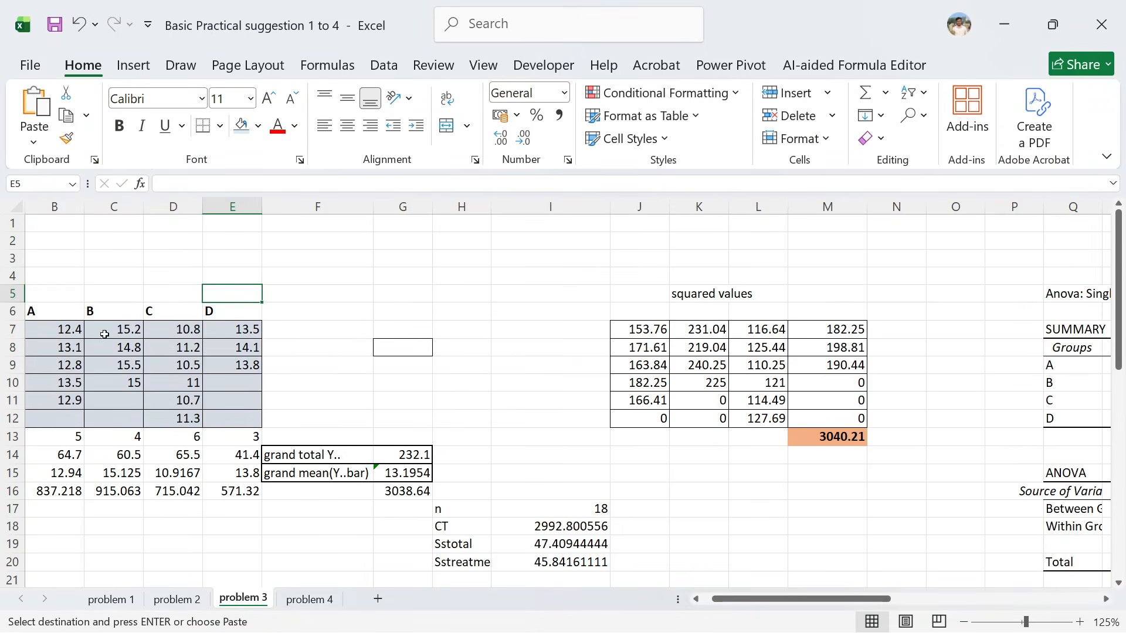
left_click_drag(73, 327, 228, 425)
key("alt+Tab")
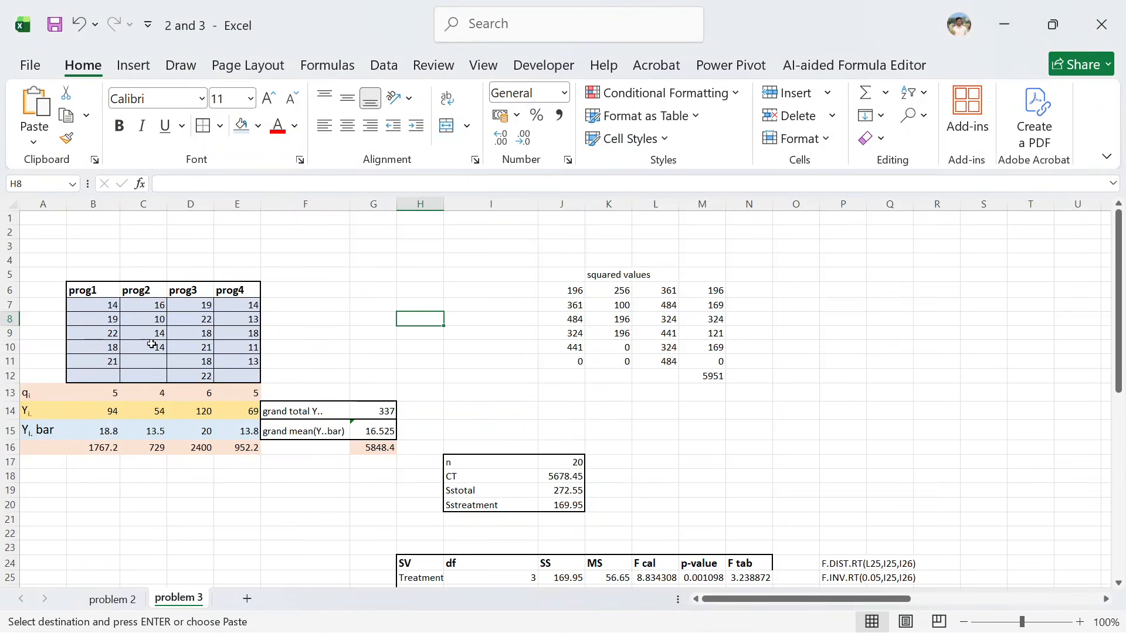
left_click_drag(88, 303, 229, 377)
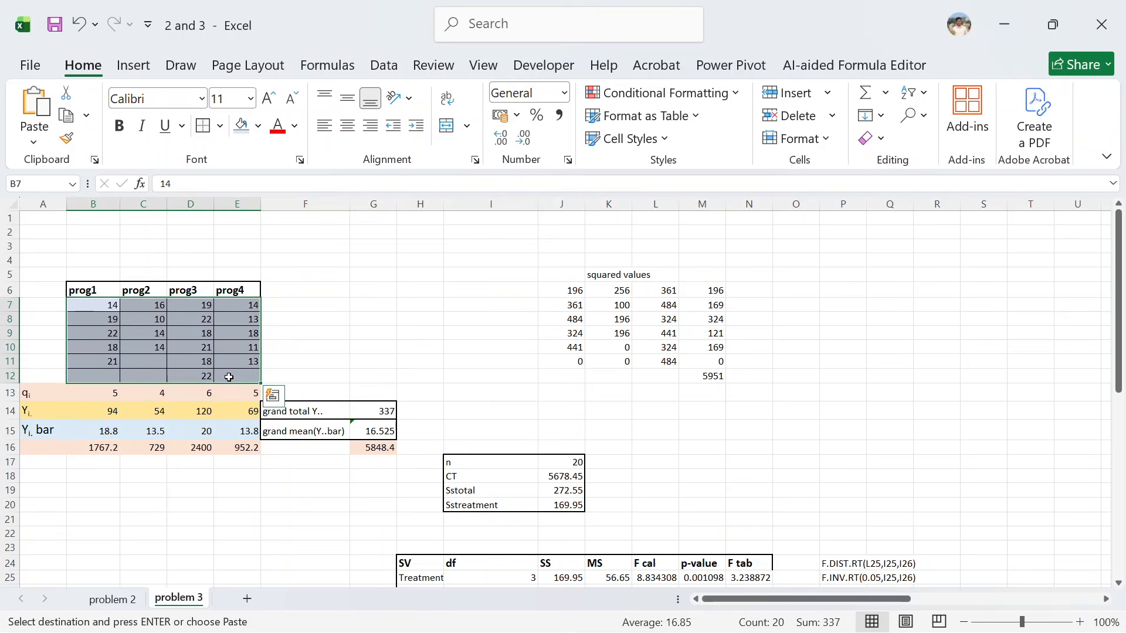
key("ctrl+v")
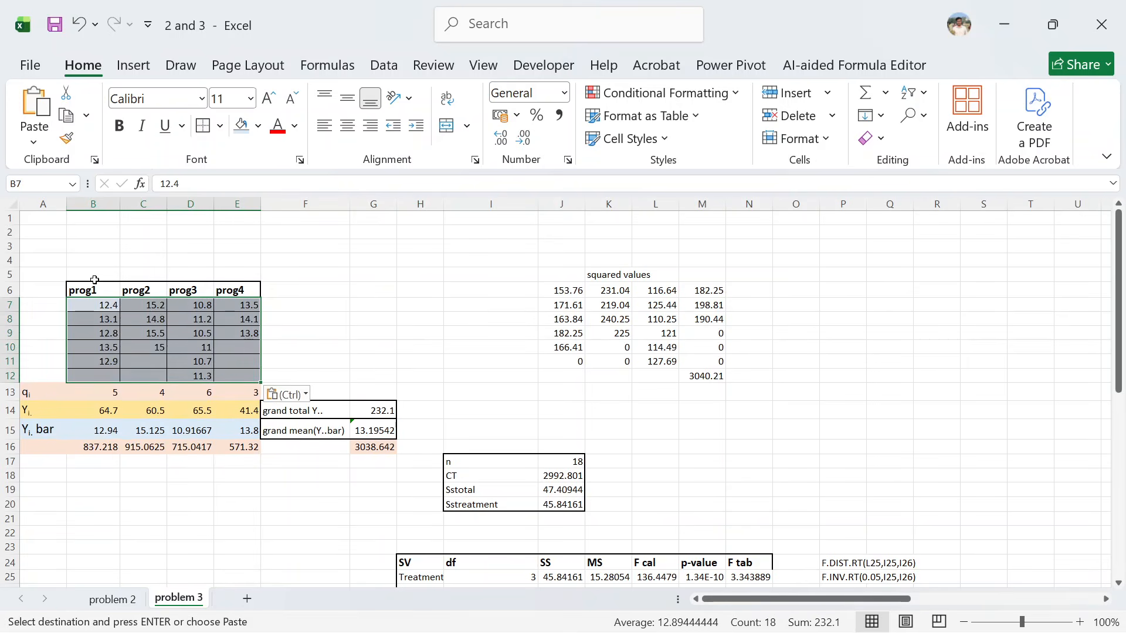
Replace the prog1 to prog4 headings in B6:E6 with the region names A, B, C and D.
left_click_drag(93, 289, 237, 291)
left_click(74, 289)
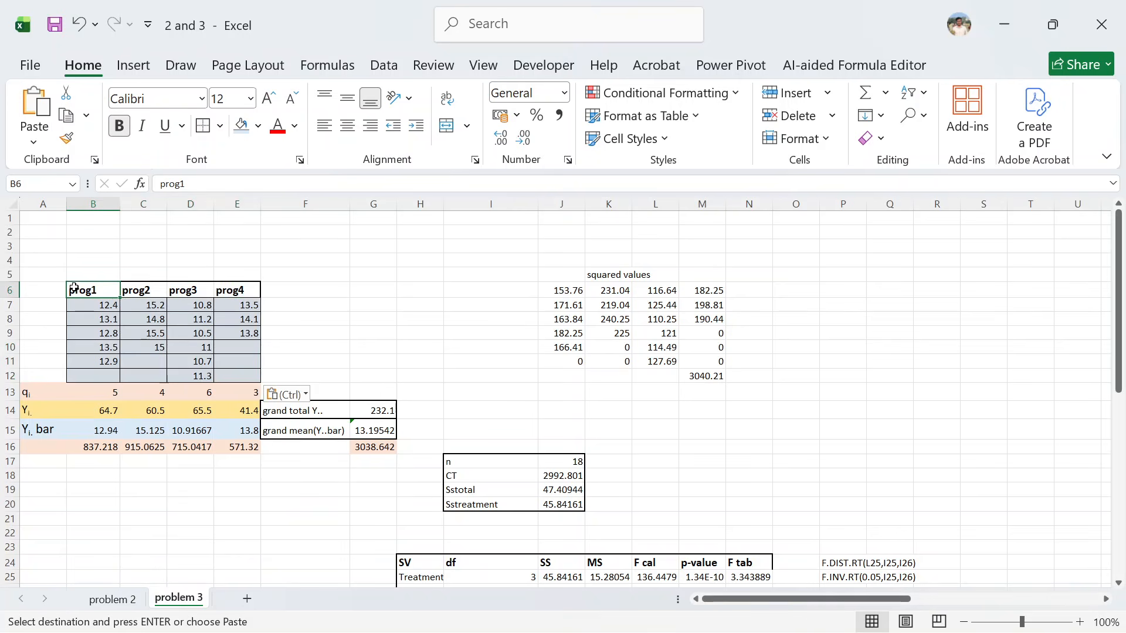
type("A")
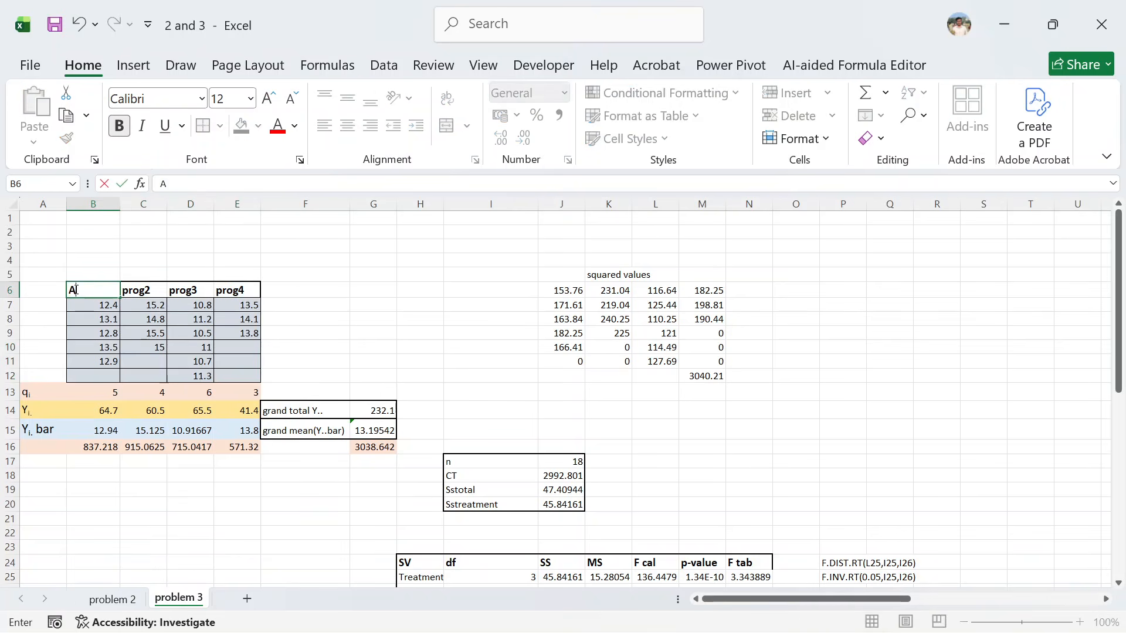
key("Tab")
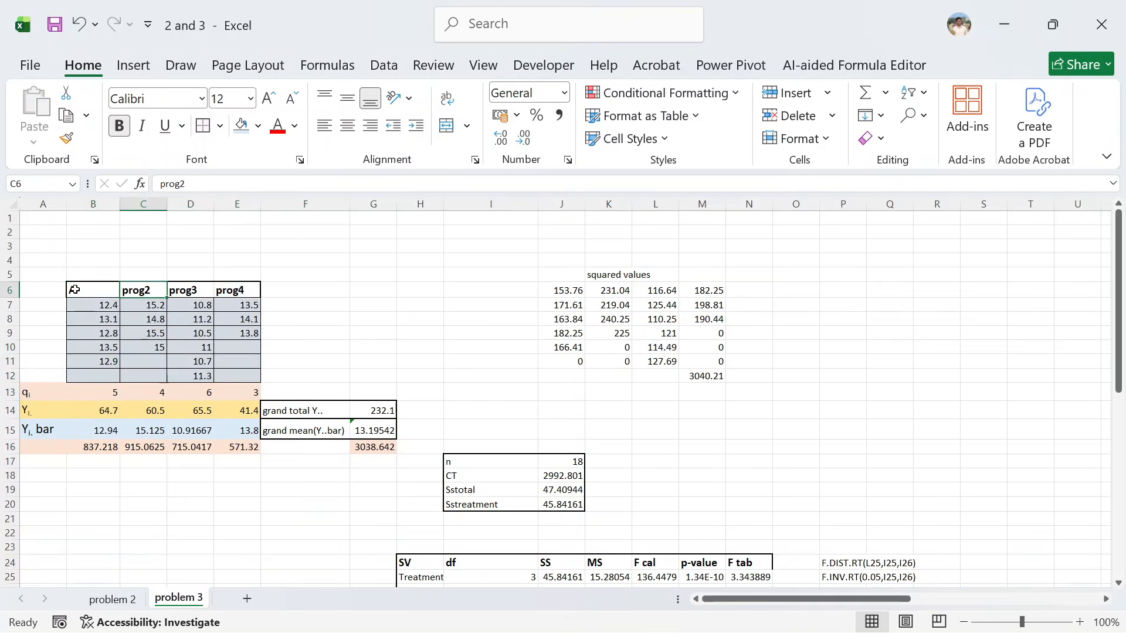
key("Tab")
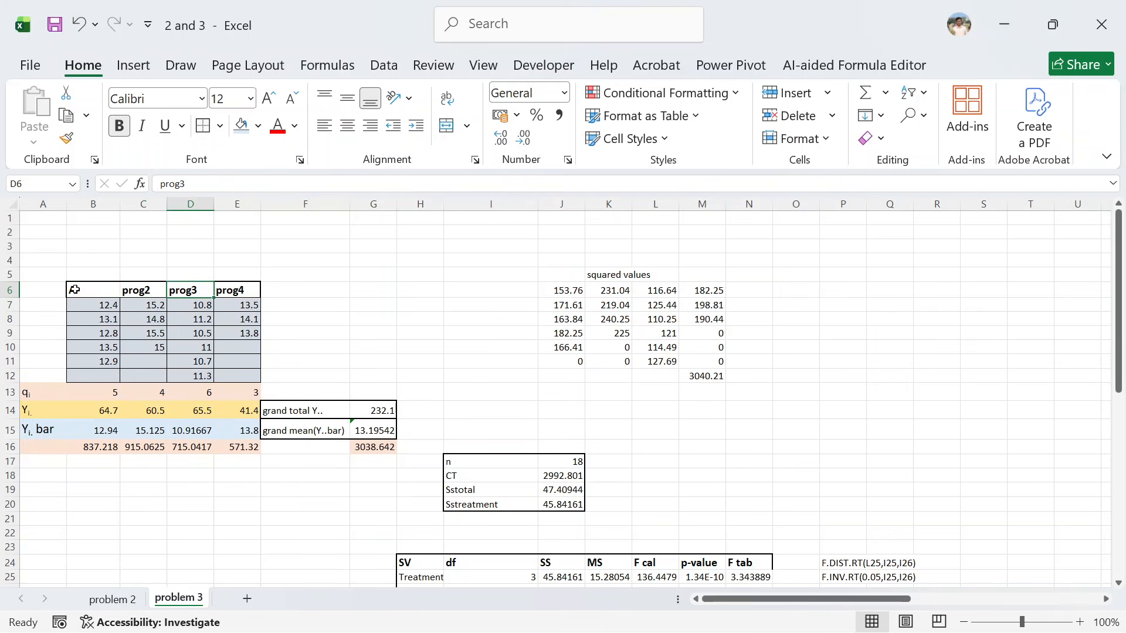
key("Left")
type("B")
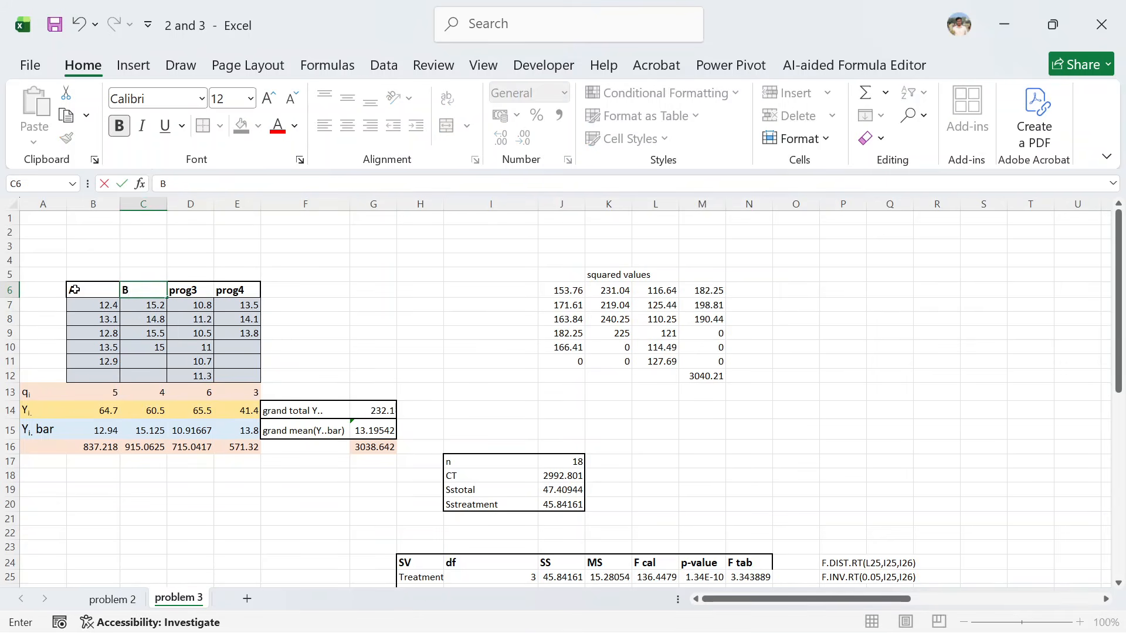
key("Tab")
type("C")
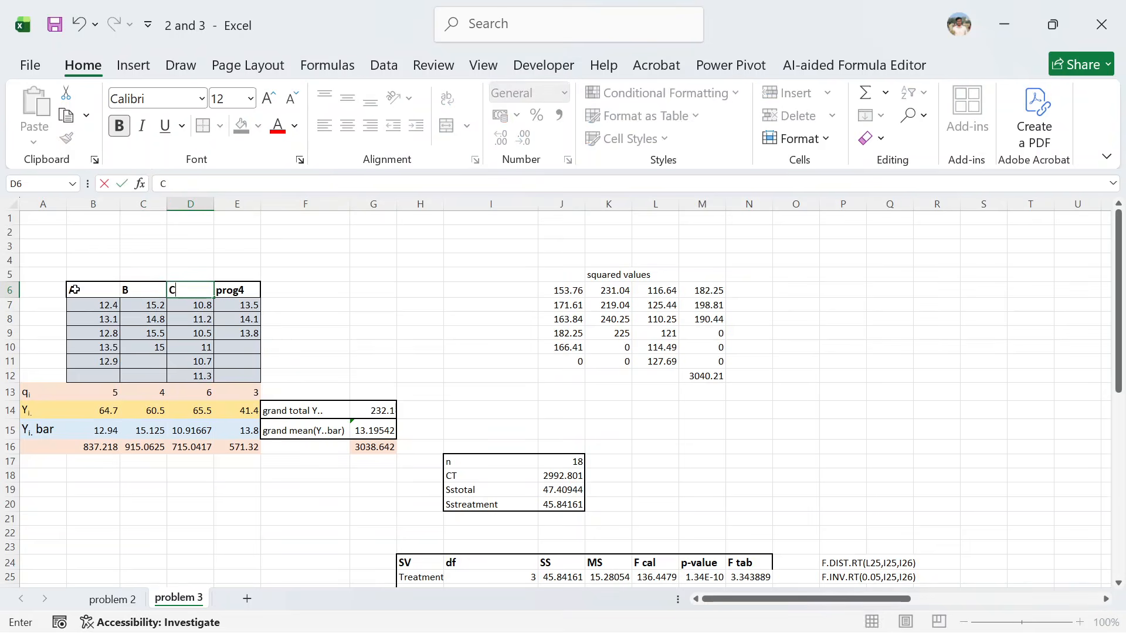
key("Tab")
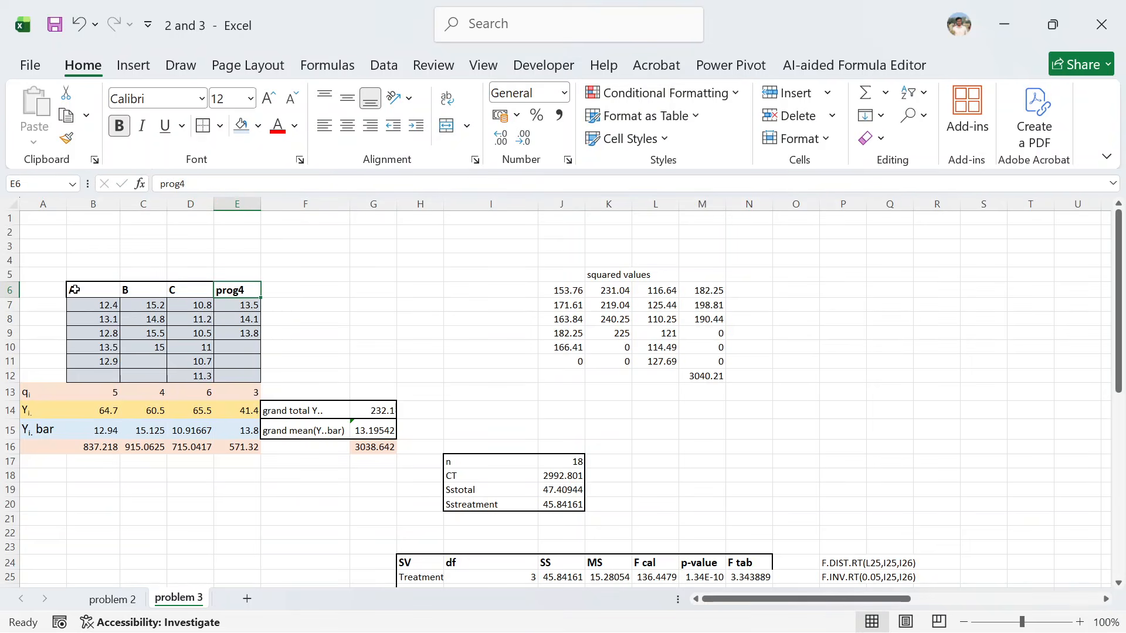
type("D")
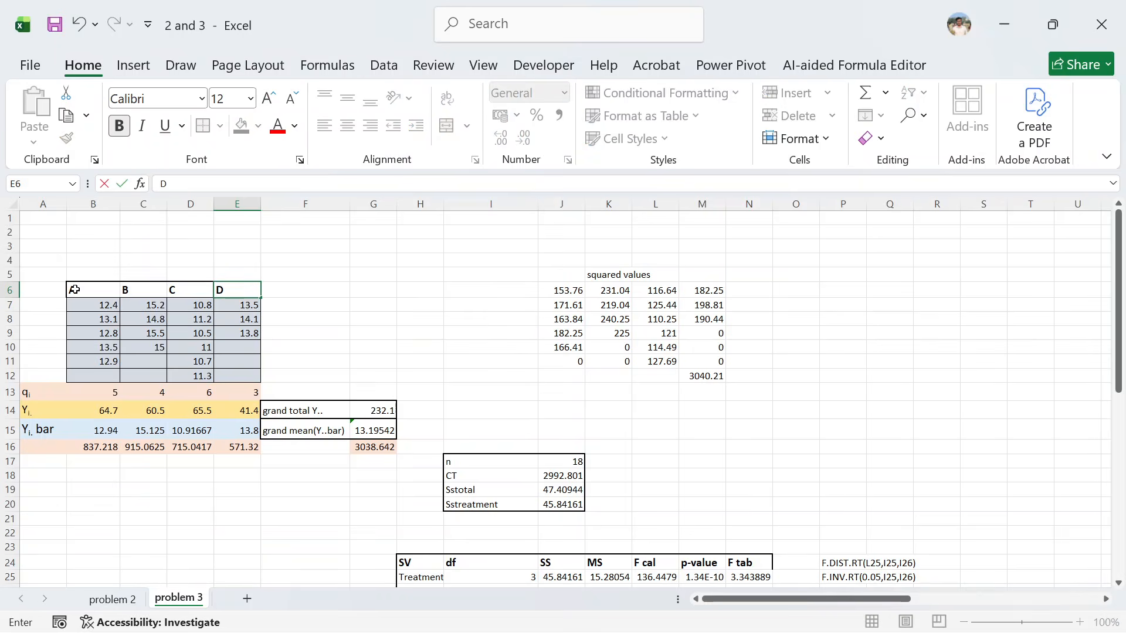
scroll(376, 324, "down", 2)
scroll(375, 324, "up", 1)
left_click(87, 304)
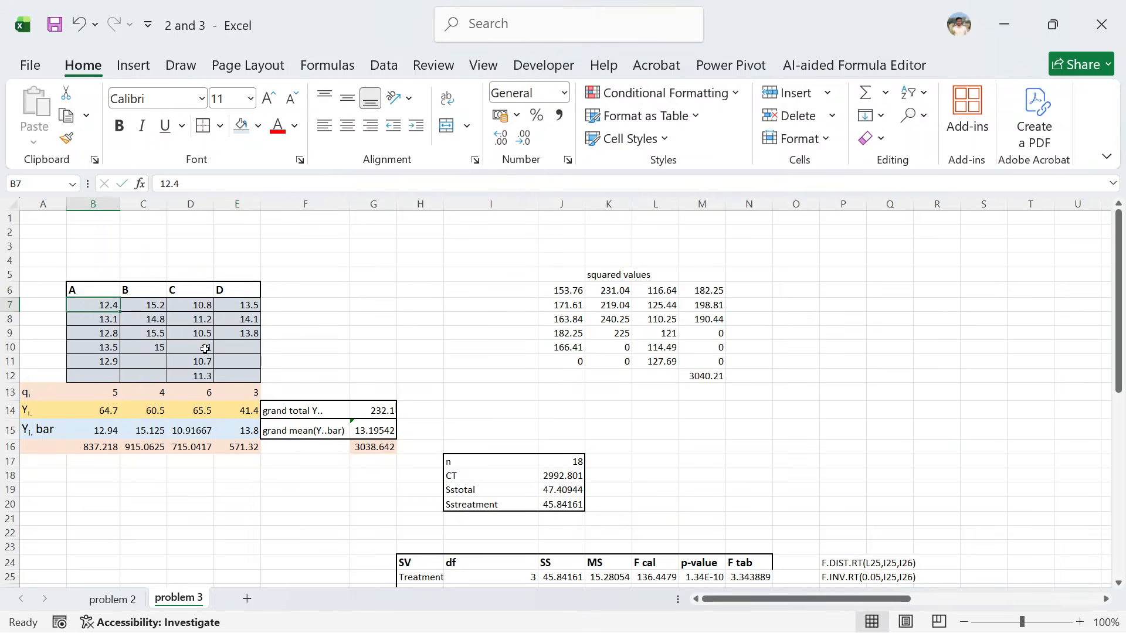
Review the recalculated results on the problem 3 sheet, focusing on the part (iii) pairwise LSD comparison table.
scroll(205, 350, "down", 5)
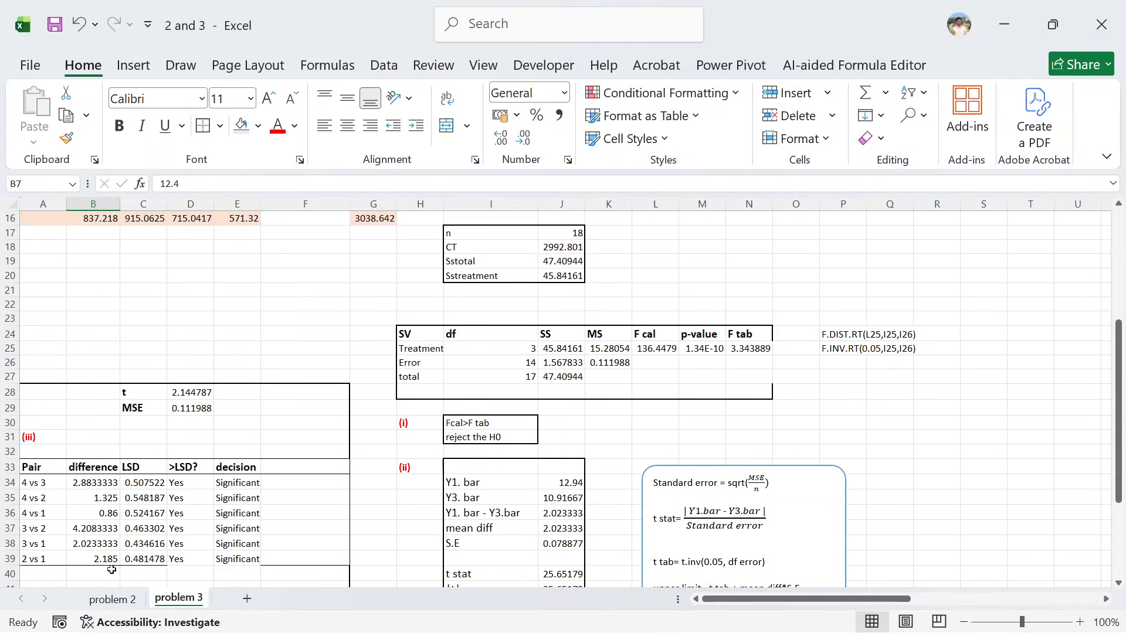
scroll(252, 495, "down", 2)
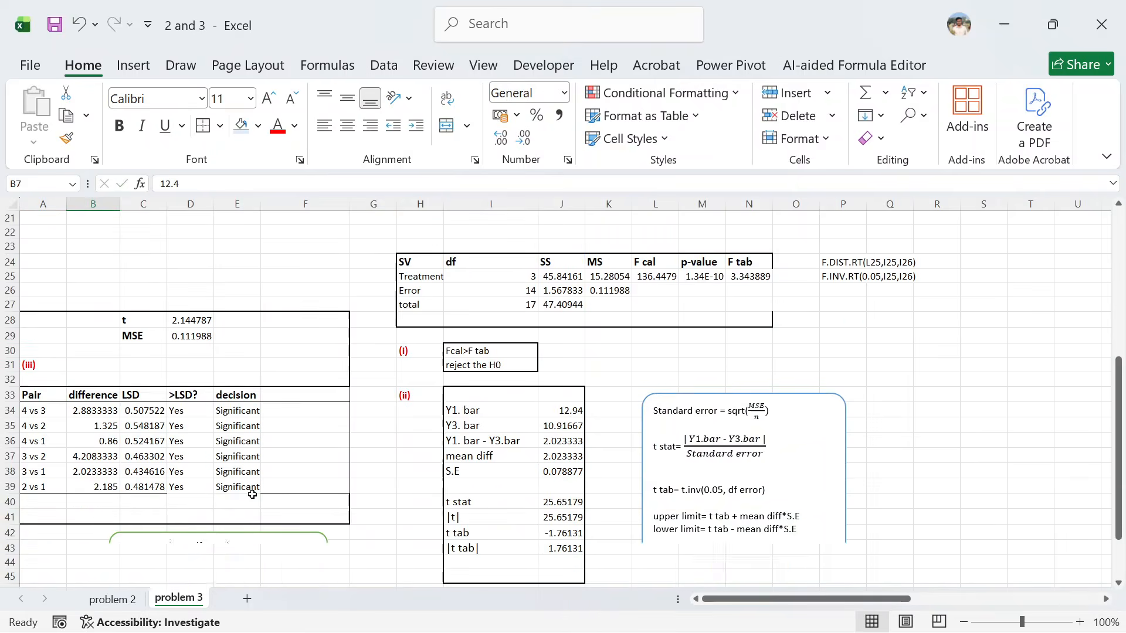
scroll(252, 495, "down", 2)
scroll(254, 496, "up", 2)
scroll(253, 496, "up", 2)
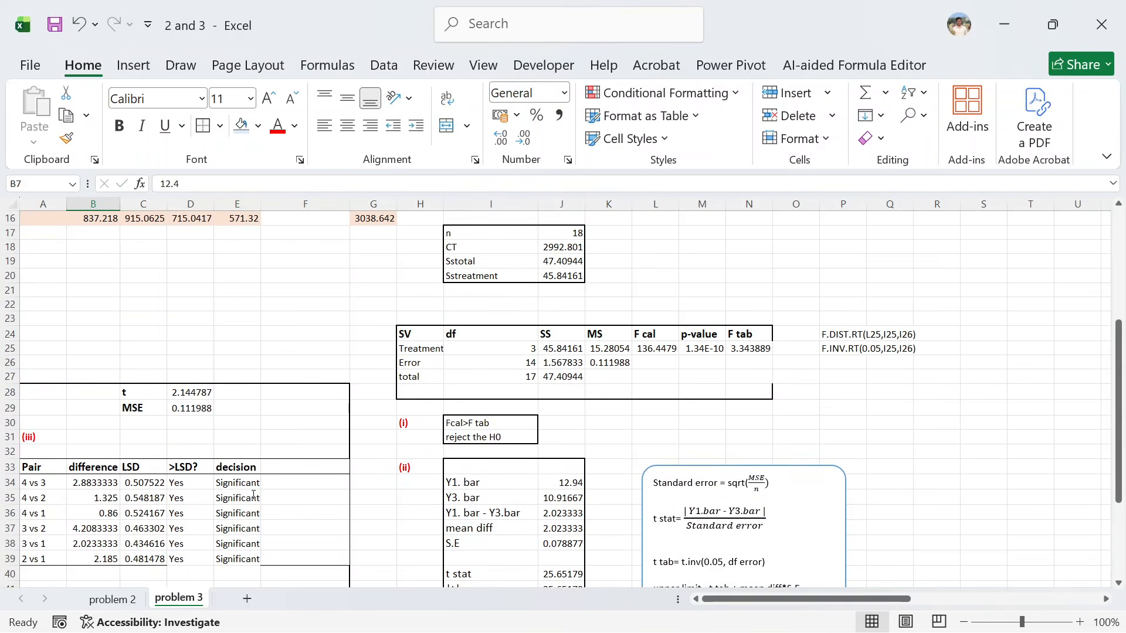
scroll(77, 352, "down", 3)
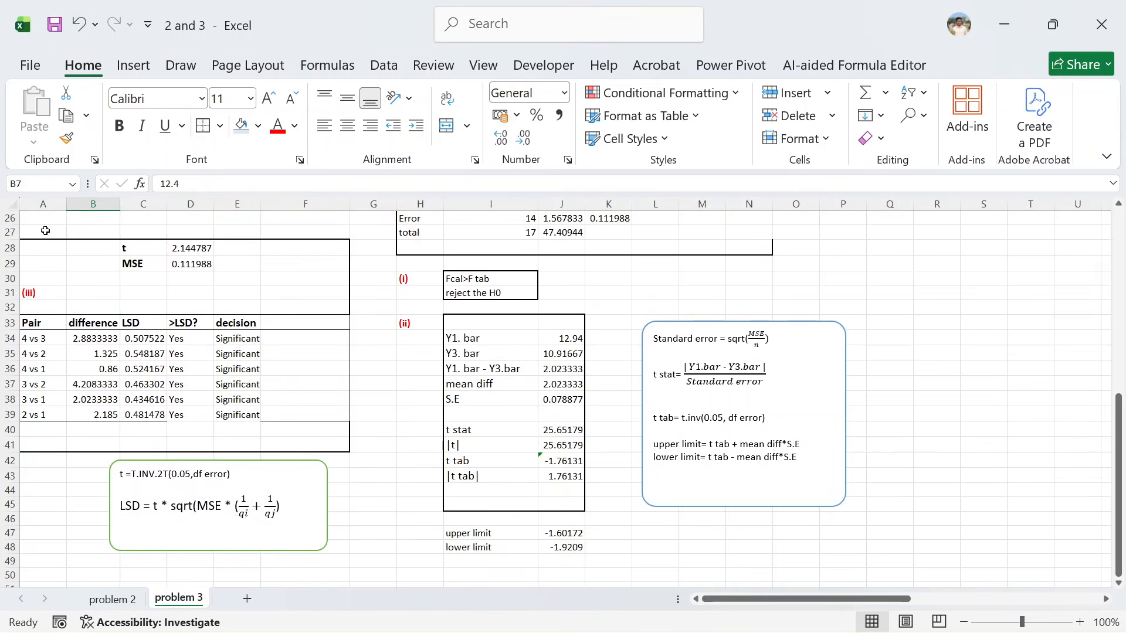
left_click_drag(34, 230, 330, 454)
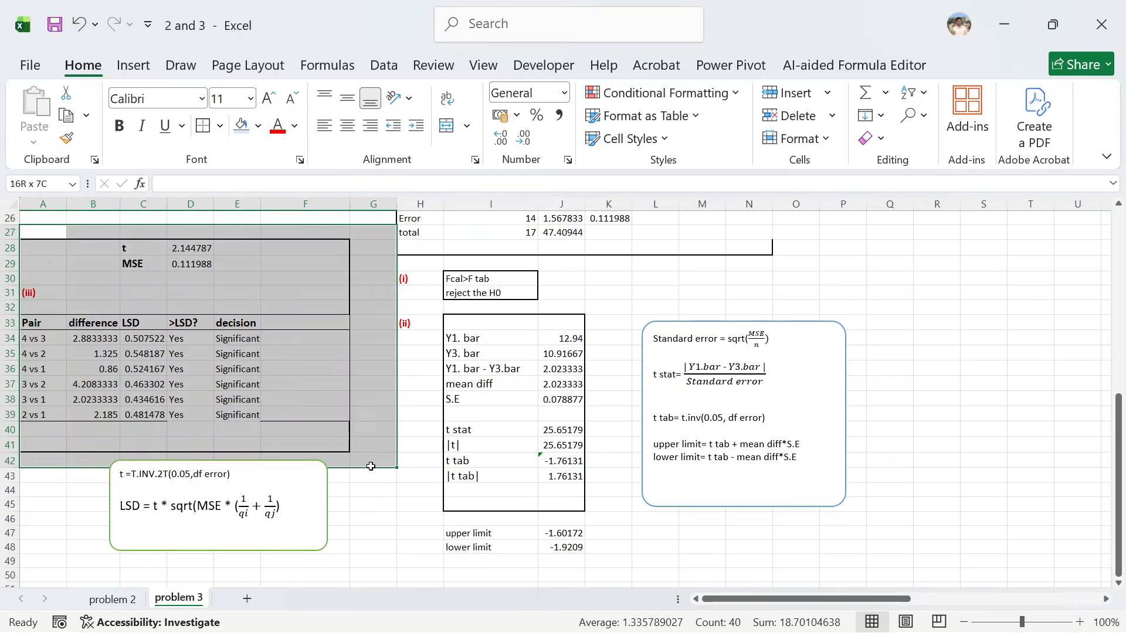
left_click(418, 426)
scroll(418, 426, "up", 8)
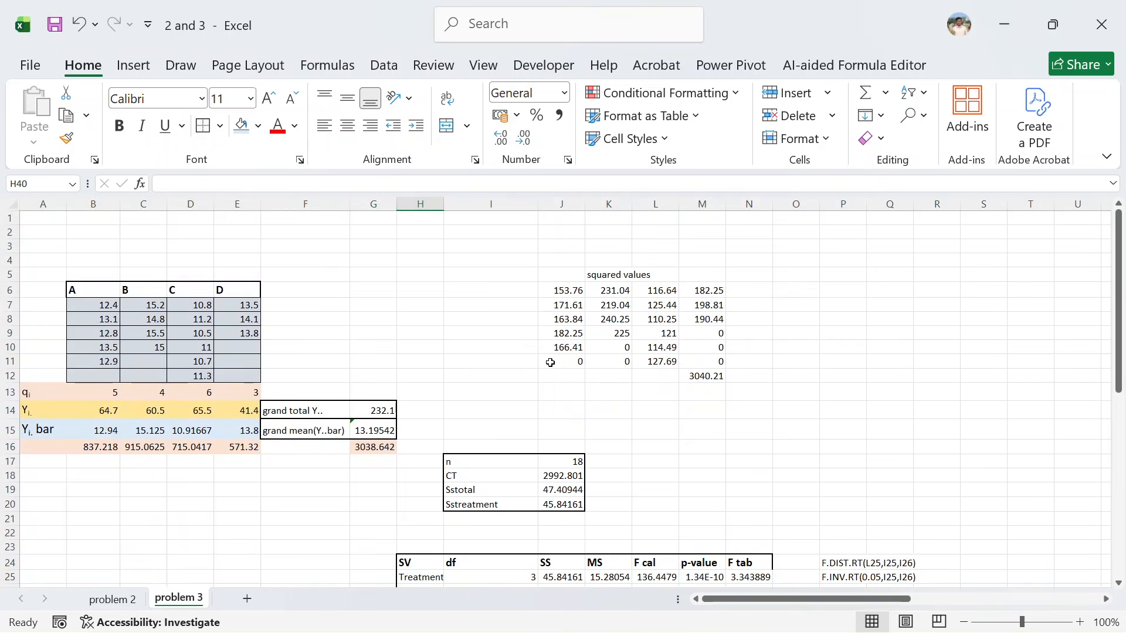
Check the ANOVA table and the upper and lower limit formulas in J47 and J48, and glance at the Basic Practical workbook's problem 3 sheet.
scroll(549, 362, "down", 3)
scroll(673, 318, "down", 4)
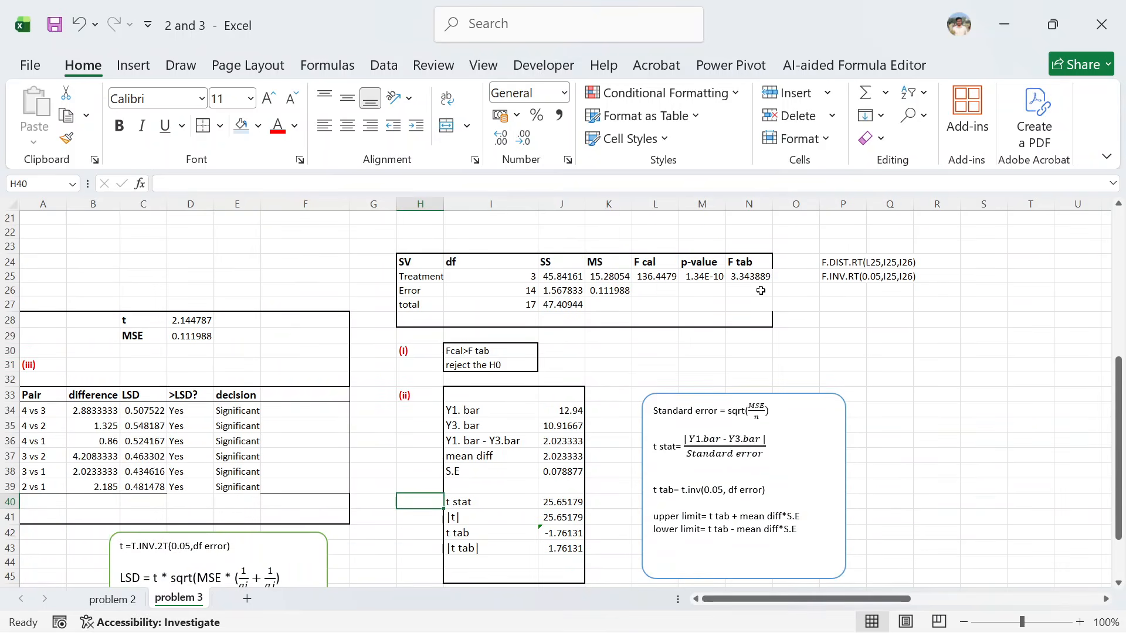
scroll(597, 327, "down", 1)
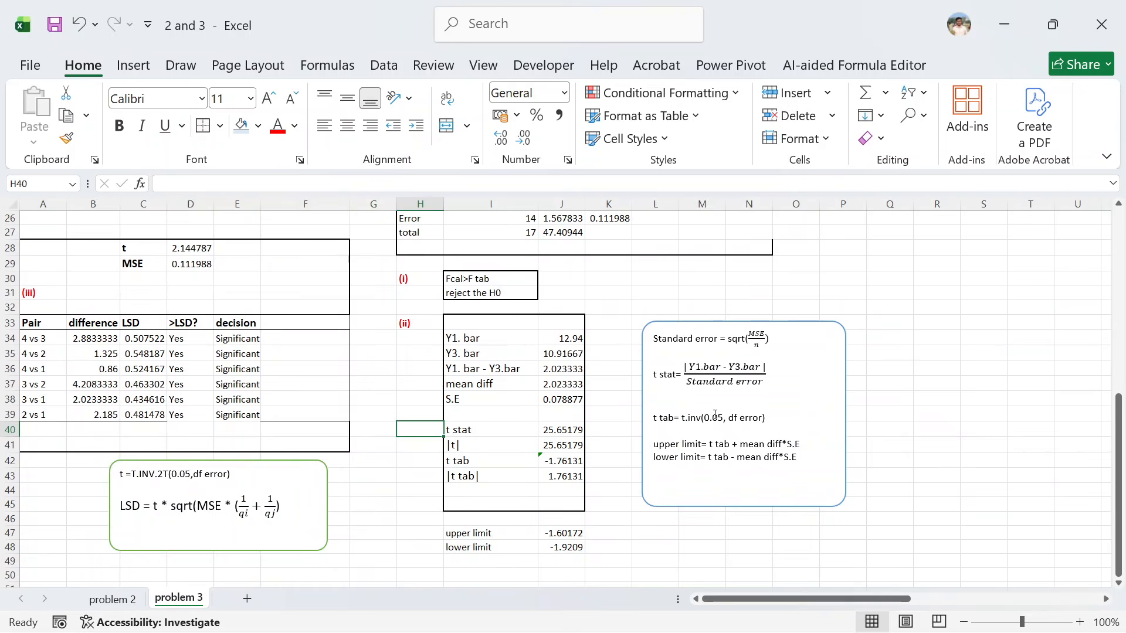
left_click(563, 535)
left_click(567, 549)
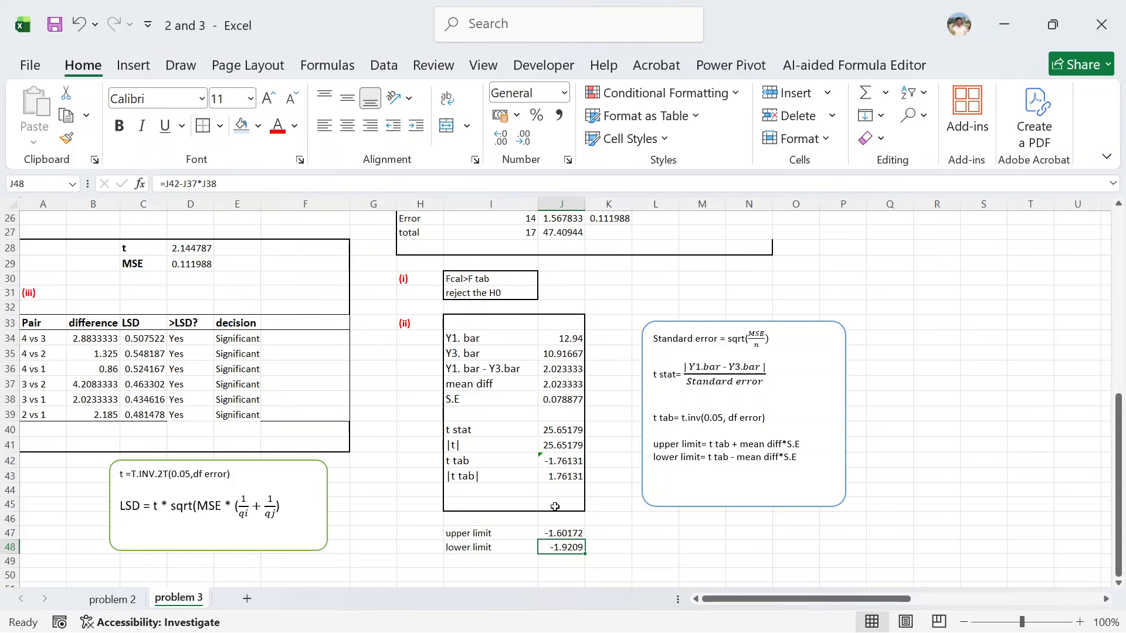
key("alt+Tab")
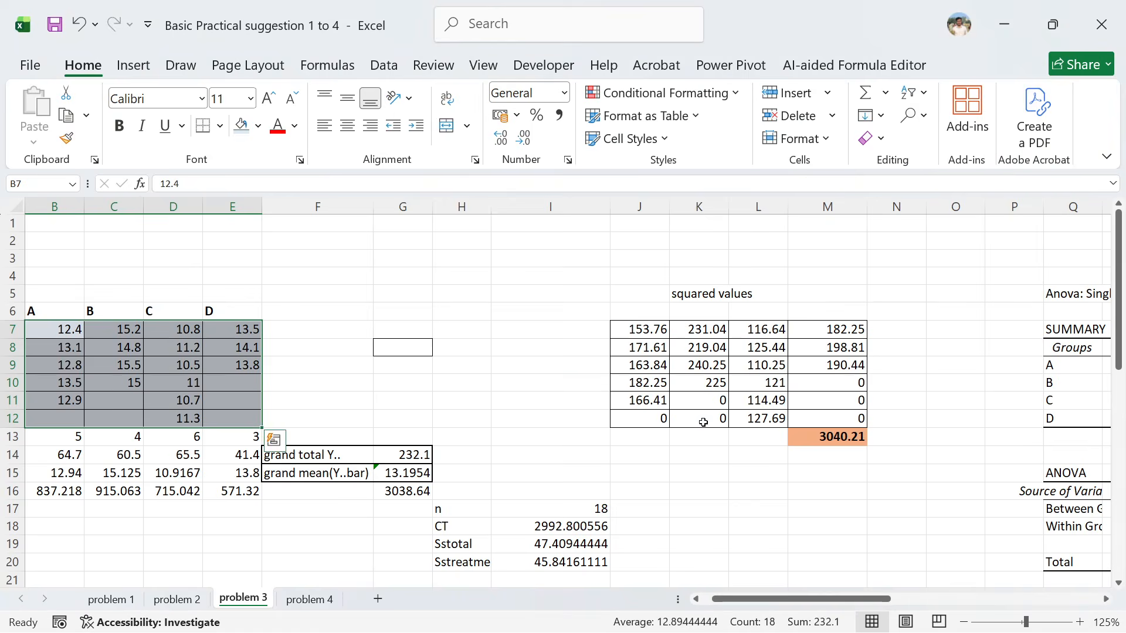
key("alt+Tab")
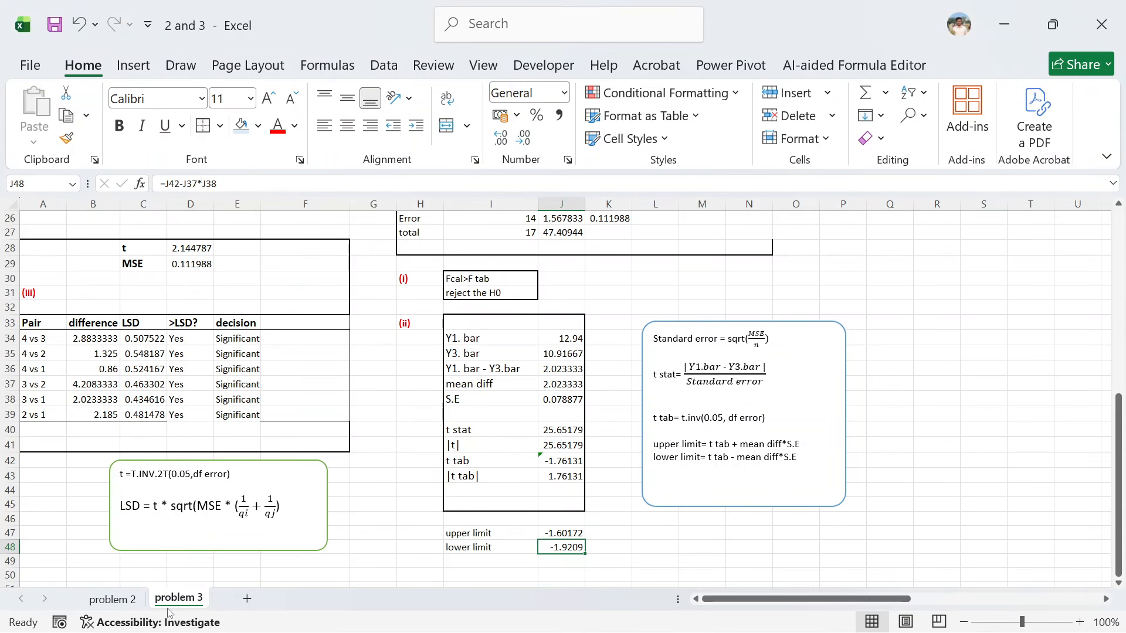
Inspect the Y1. bar reference in J34 and compare the part (ii) figures with the region means and sums of squares.
scroll(497, 371, "down", 2)
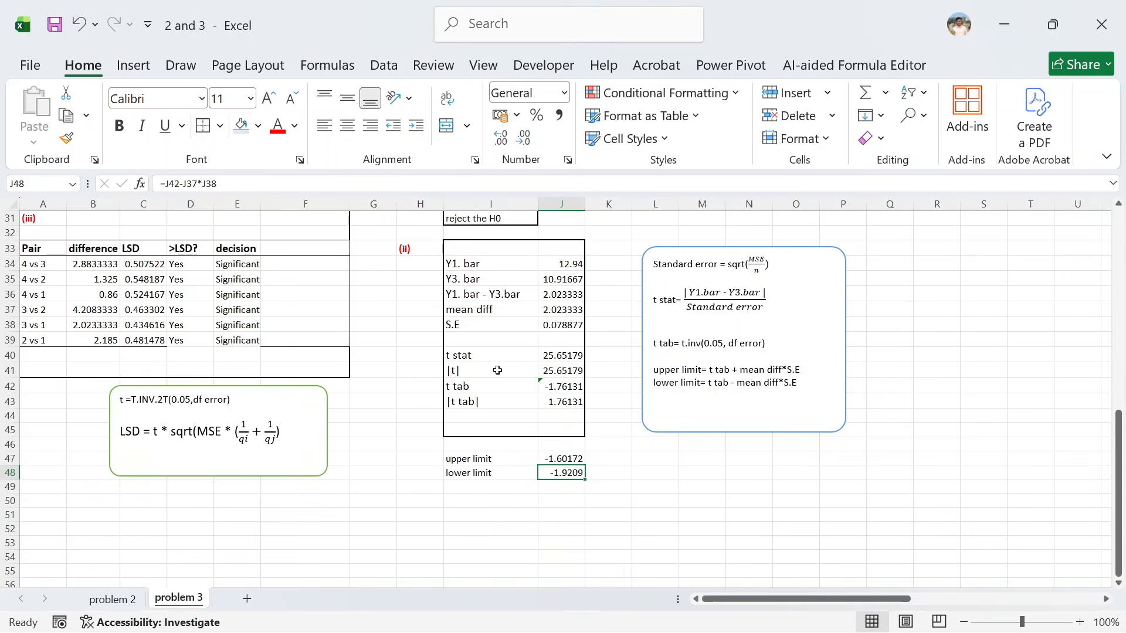
scroll(497, 370, "up", 2)
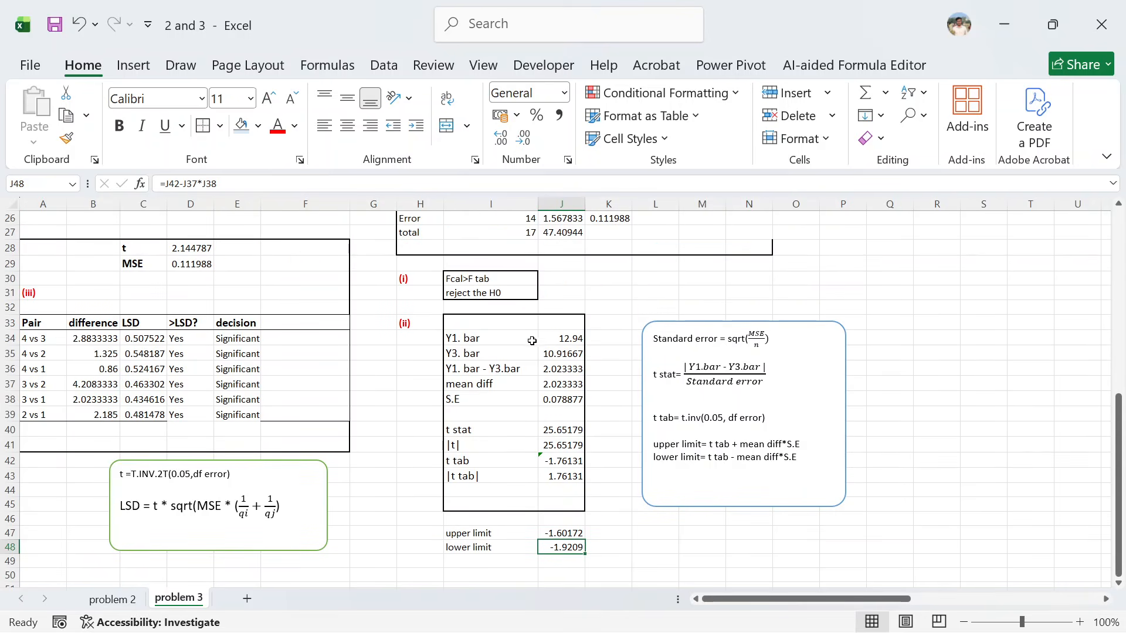
left_click(572, 340)
scroll(458, 330, "up", 4)
scroll(458, 330, "up", 5)
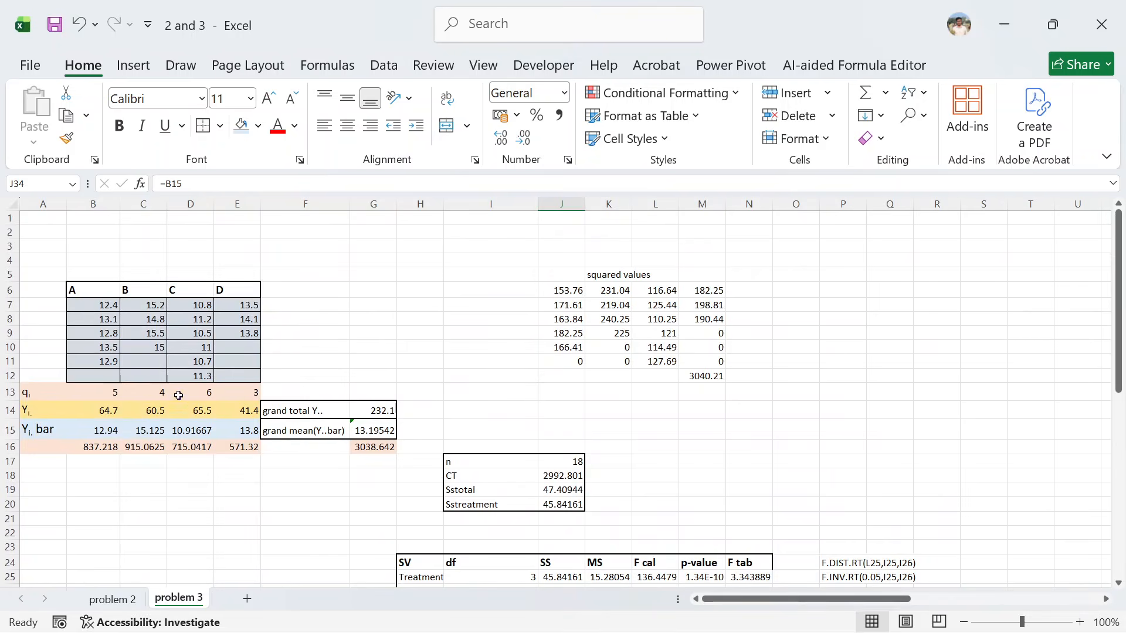
scroll(674, 332, "down", 2)
scroll(572, 374, "down", 2)
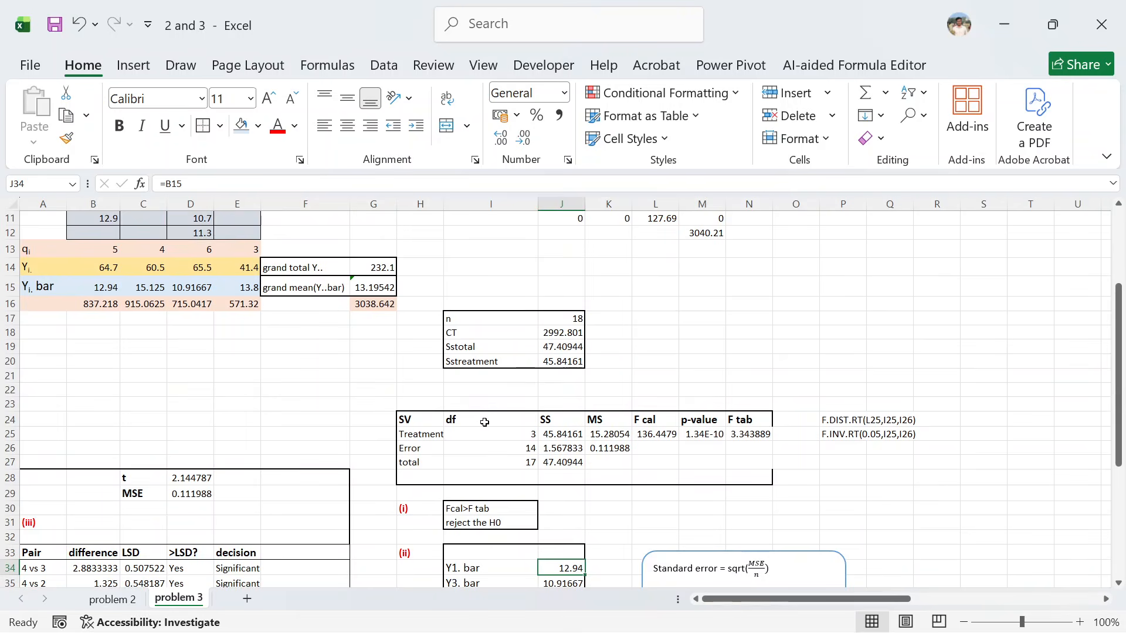
scroll(257, 306, "up", 2)
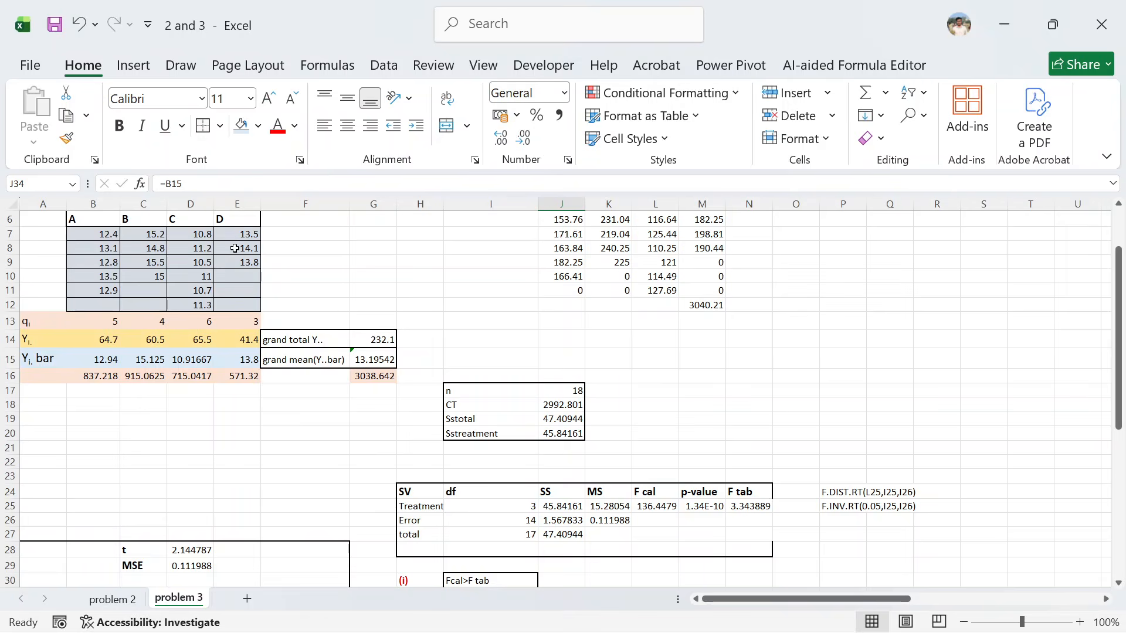
scroll(444, 261, "down", 2)
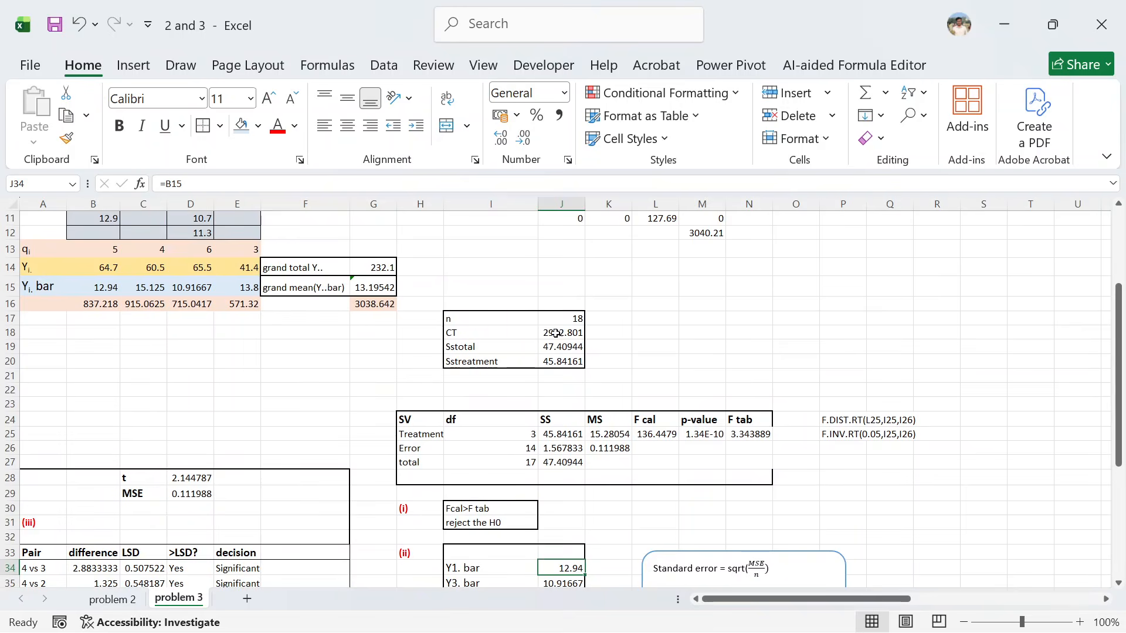
scroll(497, 335, "down", 5)
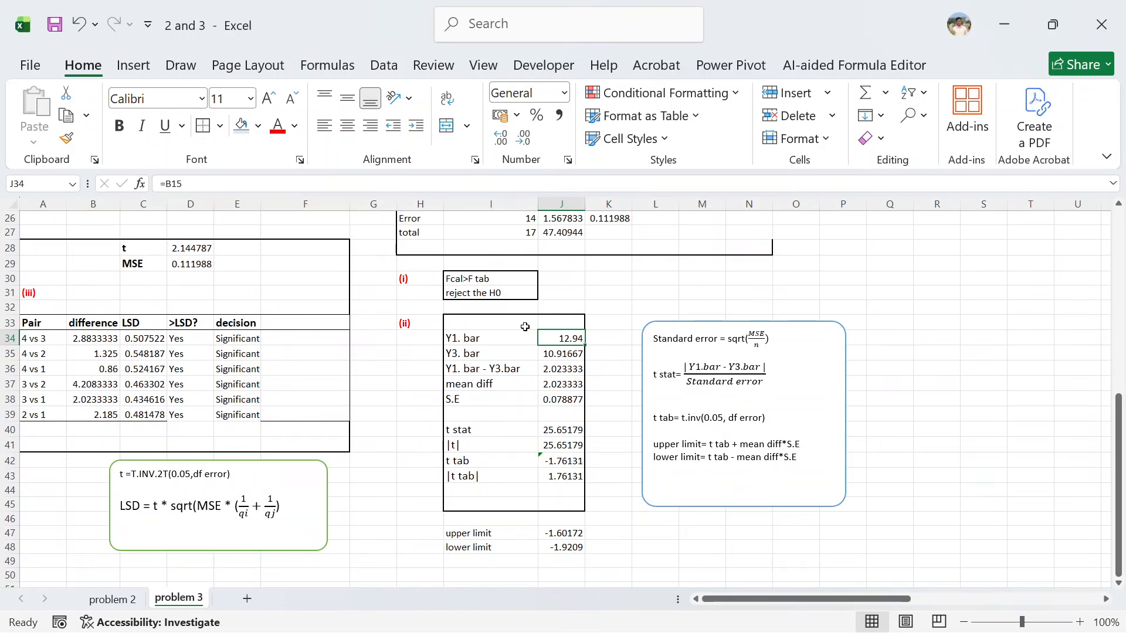
Set the probability in the t tab formula in J42 to 0.1, giving =T.INV(0.1,I26).
left_click(561, 464)
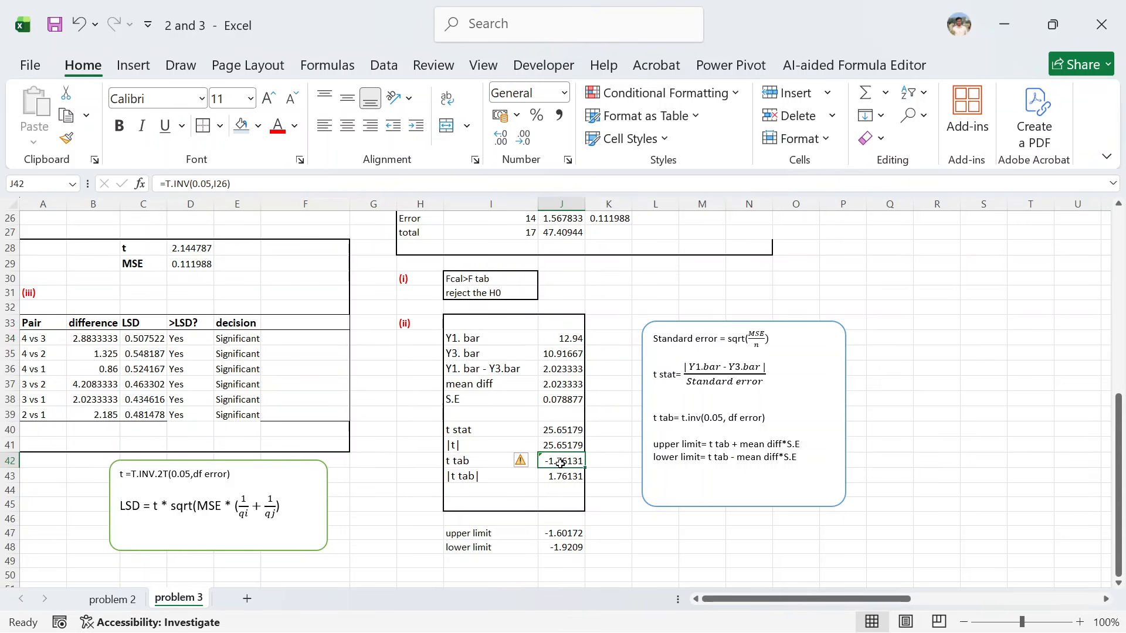
left_click(210, 185)
key("BackSpace")
key("BackSpace")
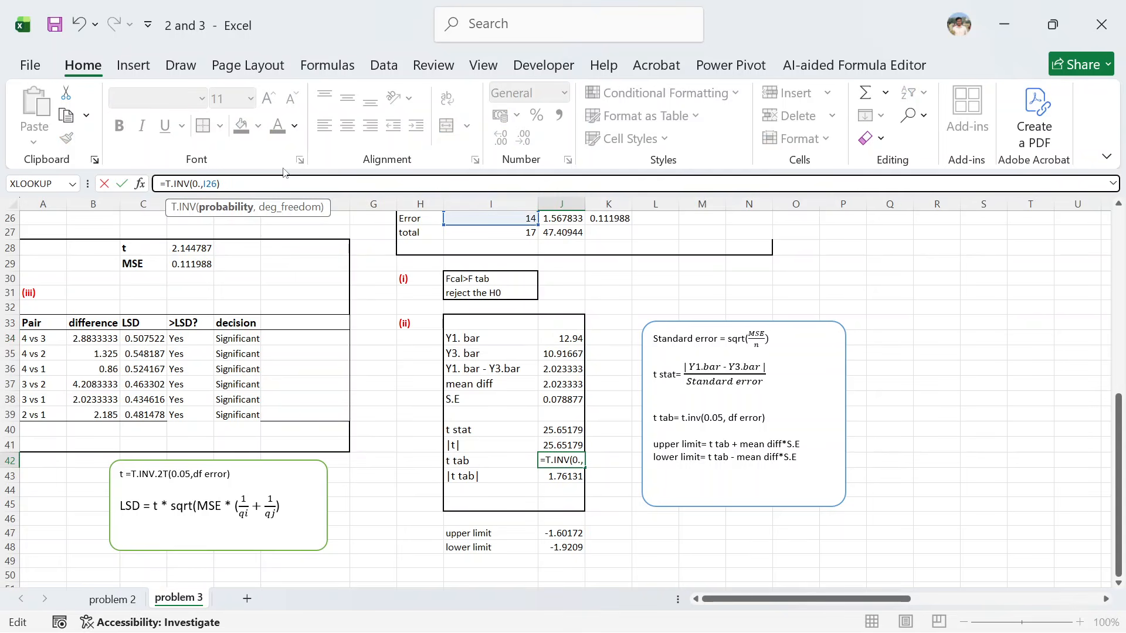
type("1")
type(")")
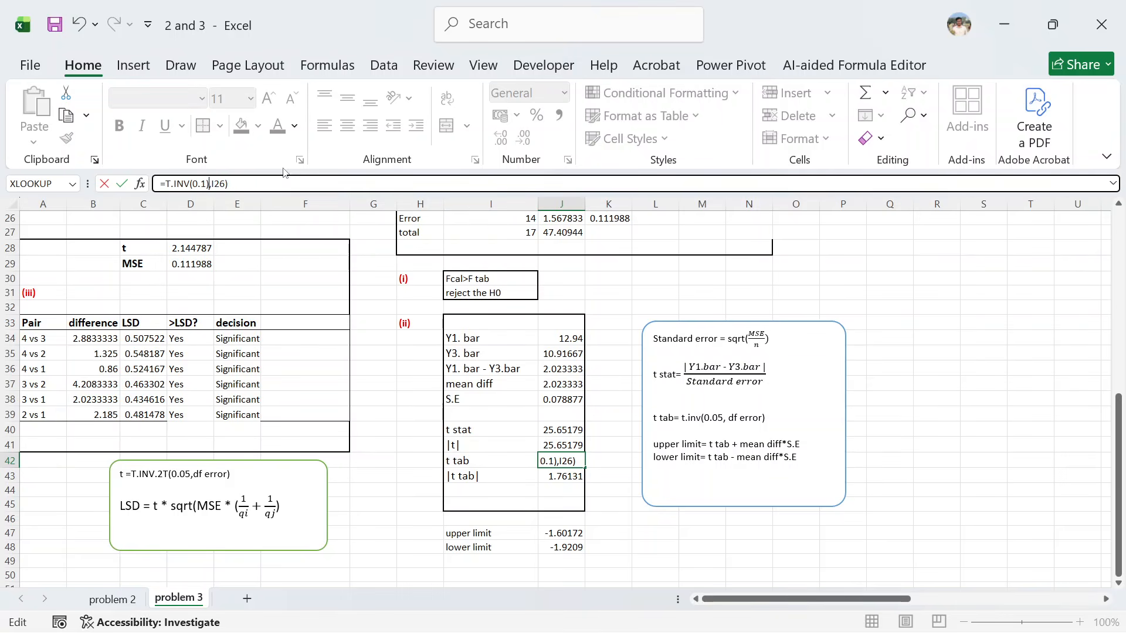
key("BackSpace")
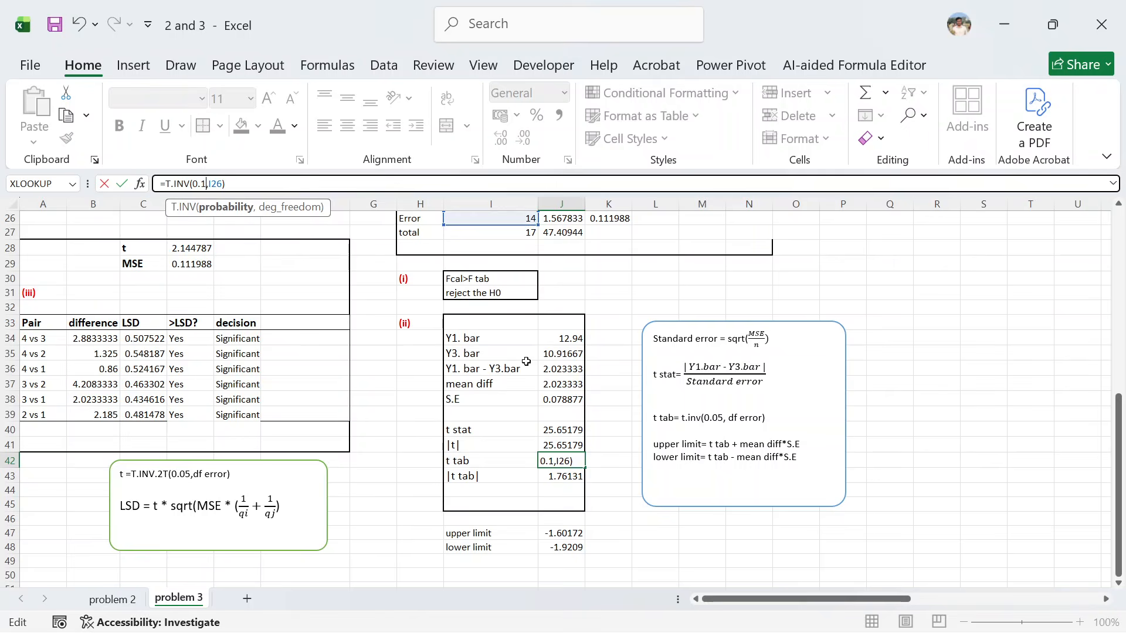
key("Return")
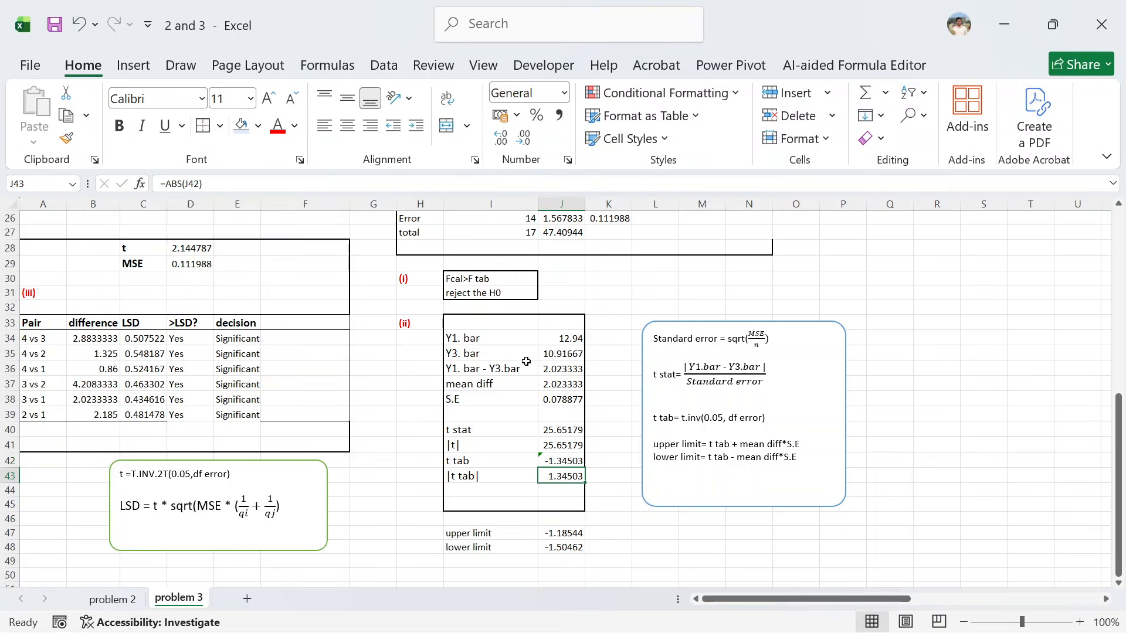
Change the probability in the t tab line of the part (ii) formula note to 0.1, giving t.inv(0.1, df error).
scroll(587, 441, "down", 1)
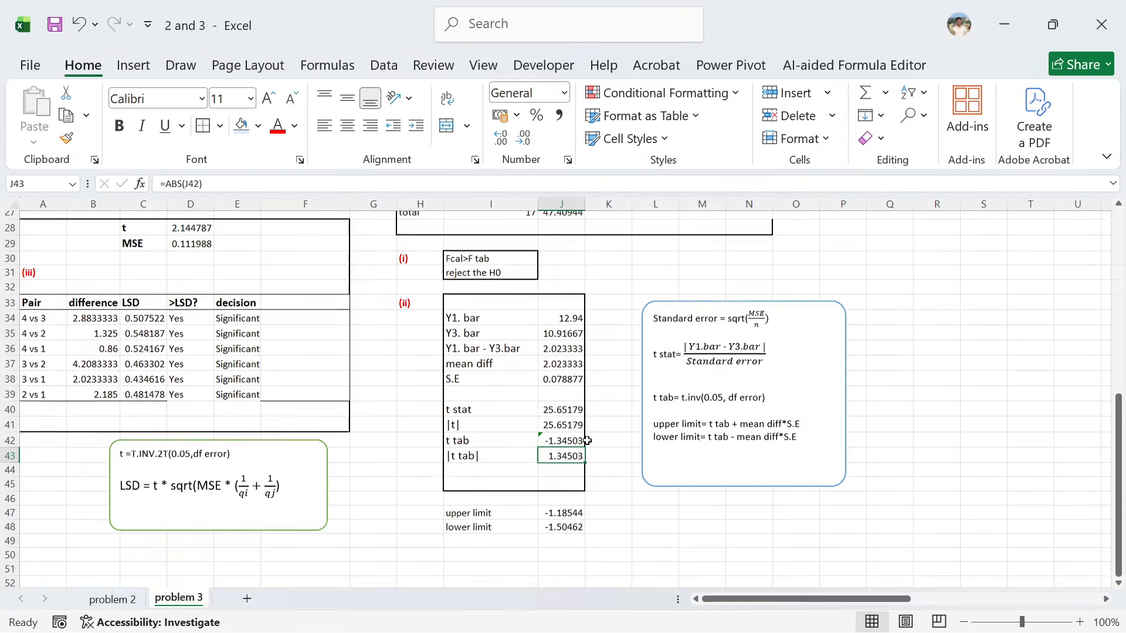
scroll(588, 440, "down", 1)
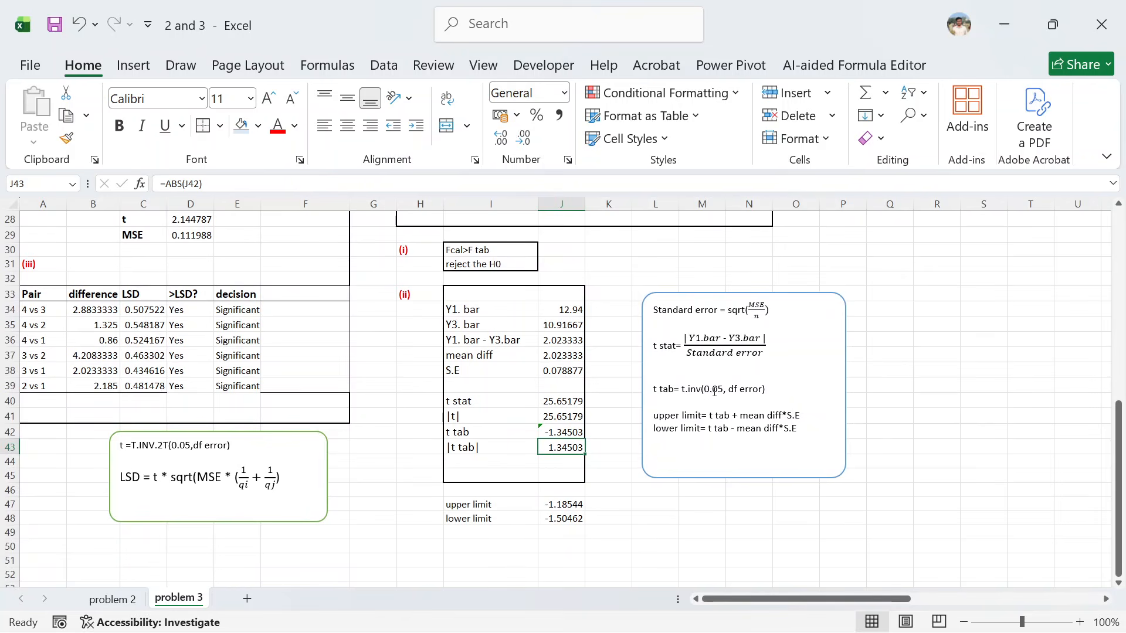
left_click(721, 389)
key("BackSpace")
key("BackSpace")
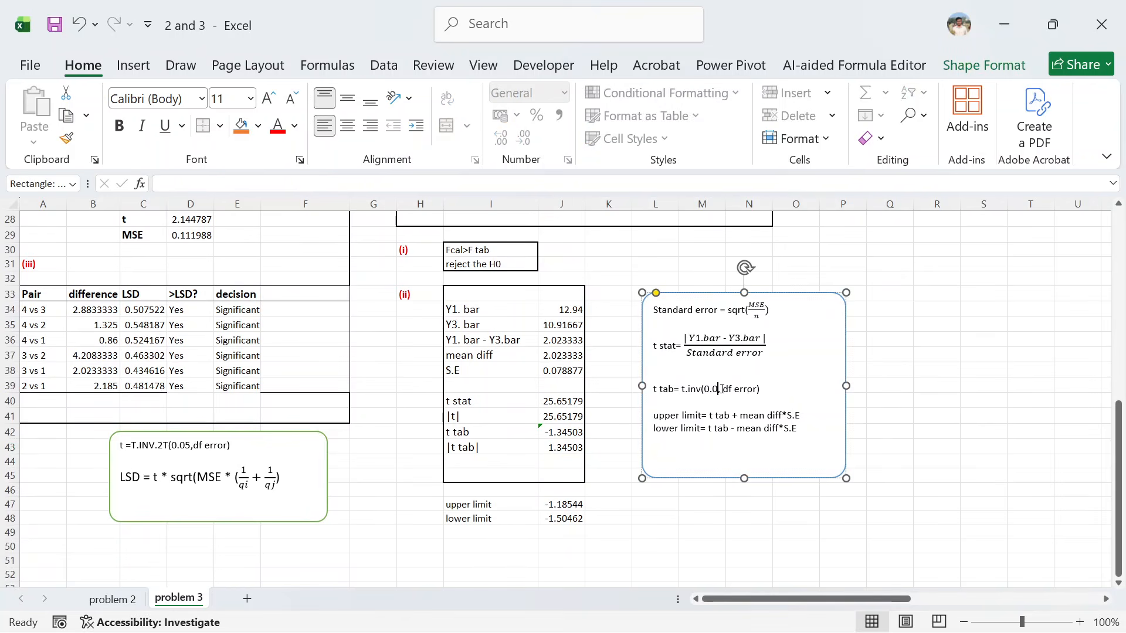
type("1")
scroll(417, 384, "up", 1)
left_click(417, 384)
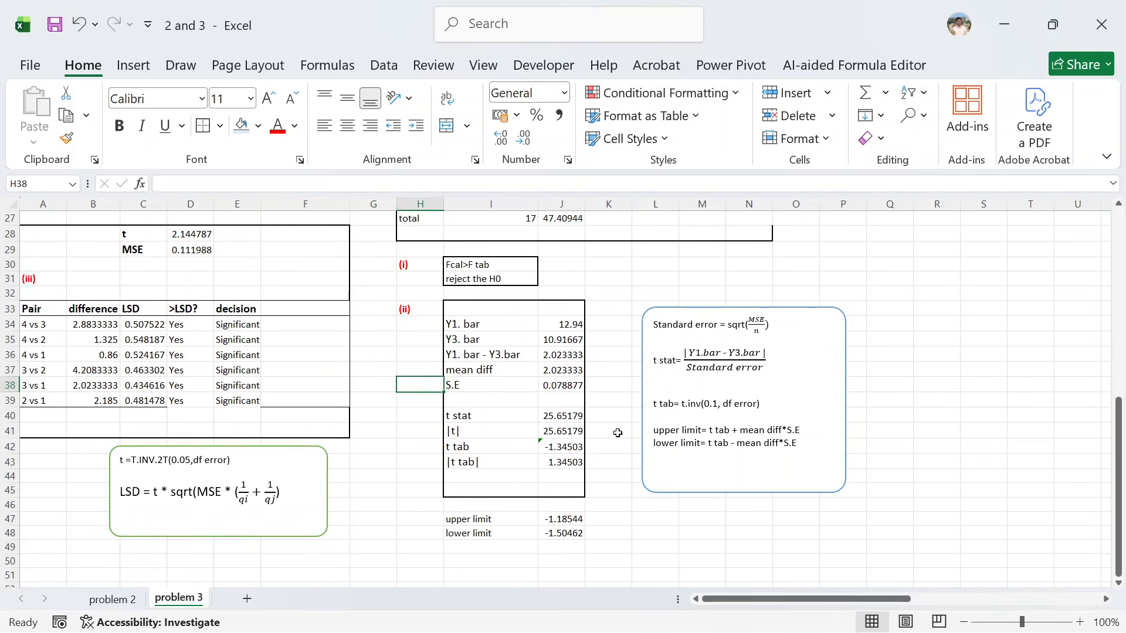
Clear all contents and formatting from the part (iii) LSD comparison block in A26:F47 on the problem 3 sheet.
scroll(696, 462, "down", 2)
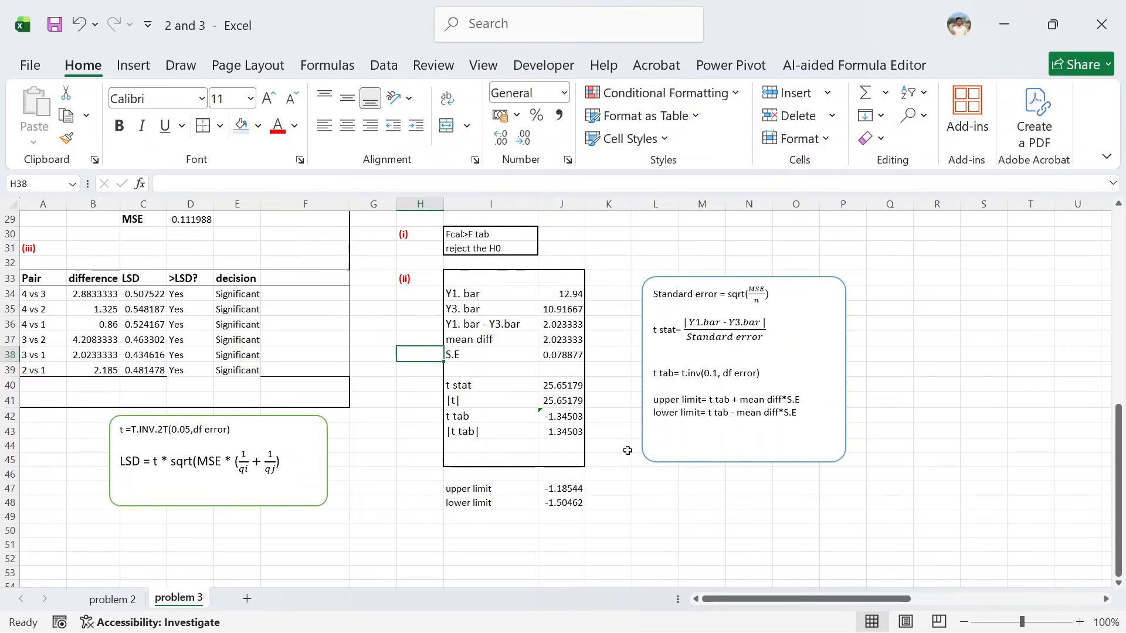
scroll(627, 451, "up", 1)
scroll(609, 321, "up", 3)
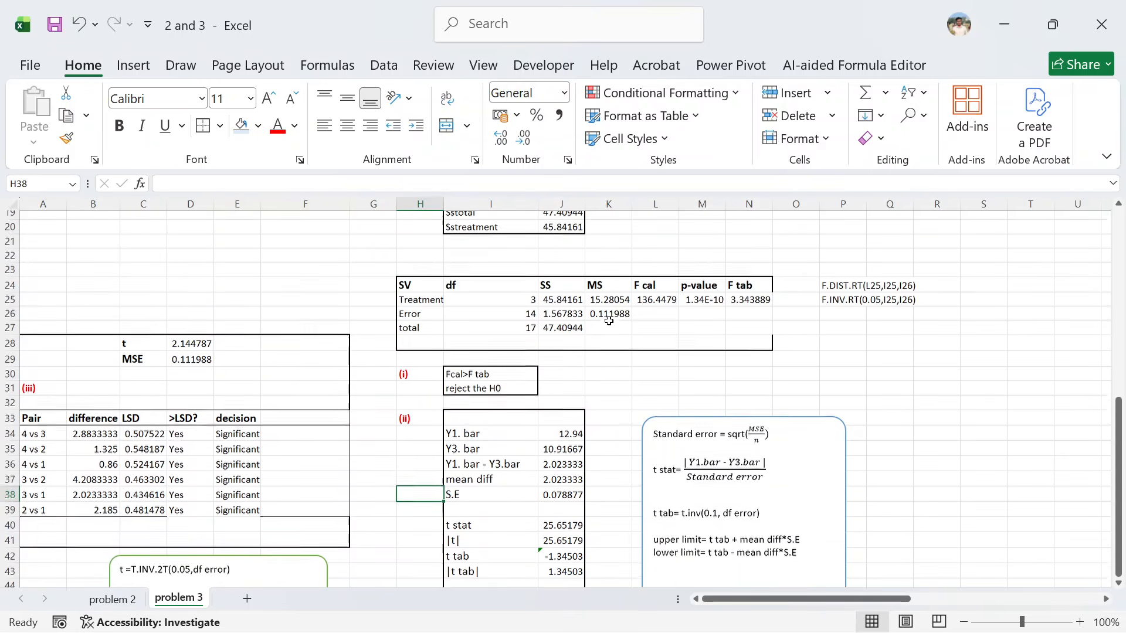
scroll(609, 320, "up", 1)
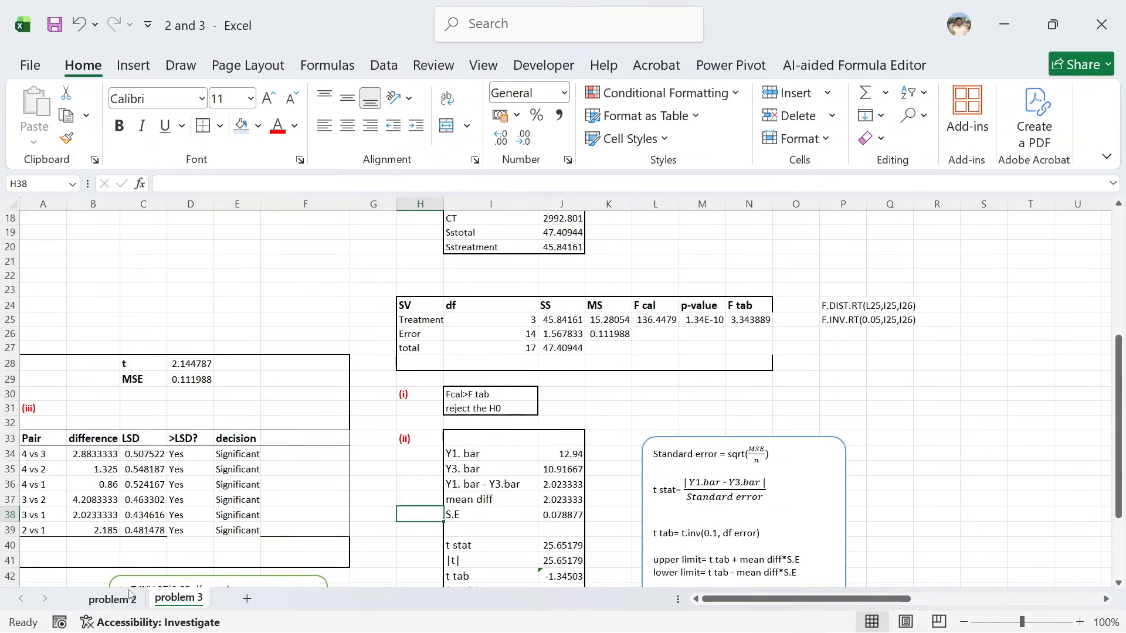
scroll(650, 339, "down", 4)
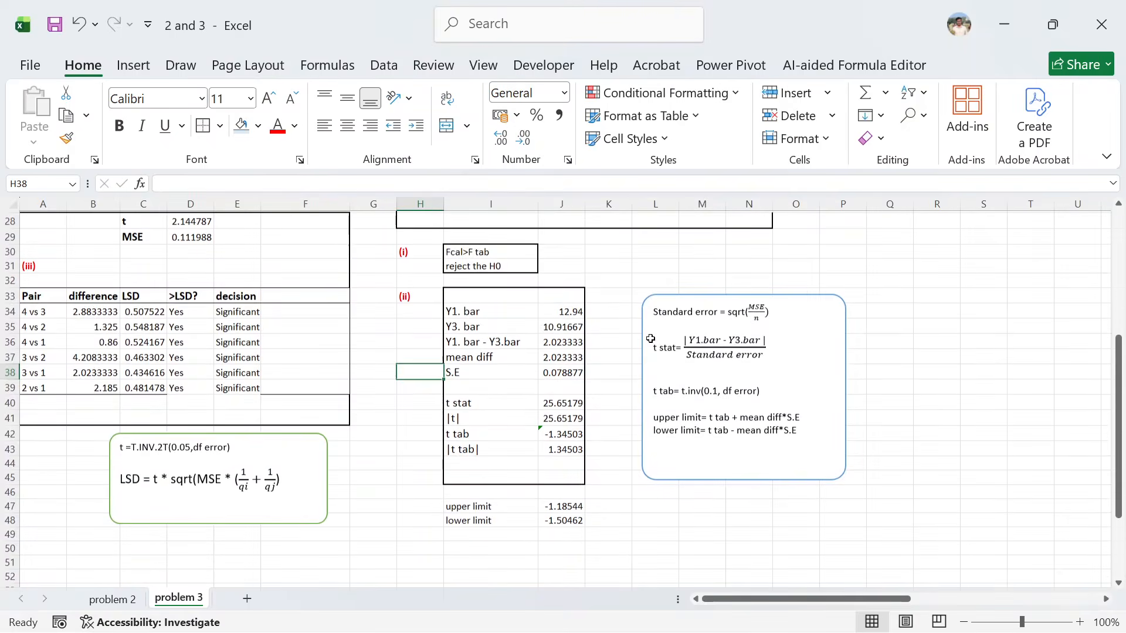
scroll(336, 346, "up", 2)
left_click_drag(36, 262, 334, 580)
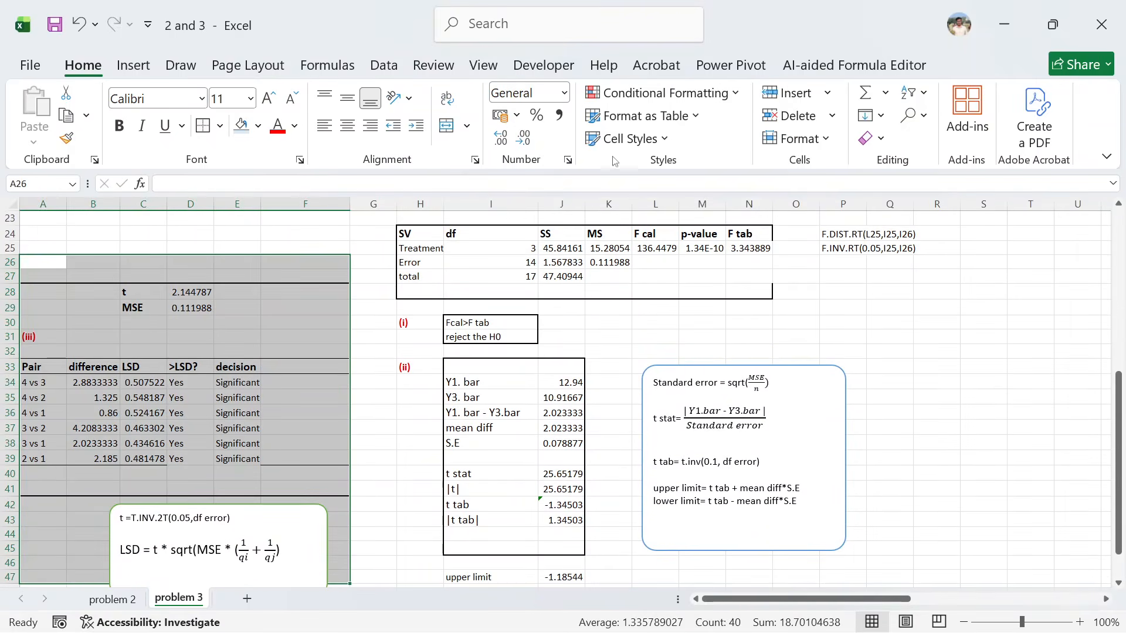
left_click(879, 140)
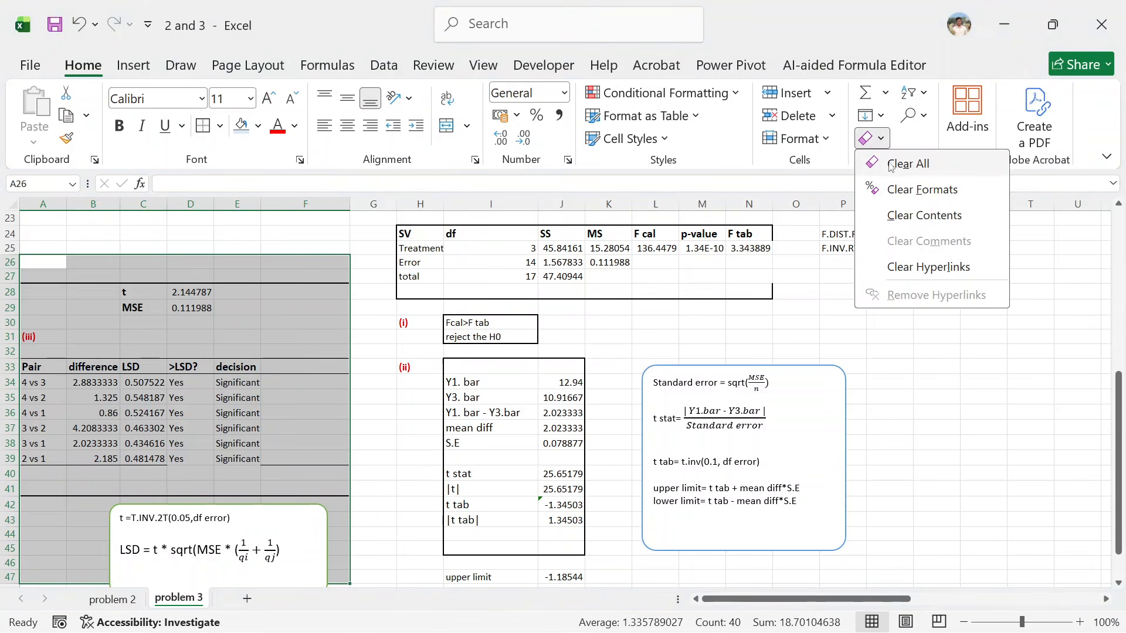
left_click(897, 164)
left_click(280, 342)
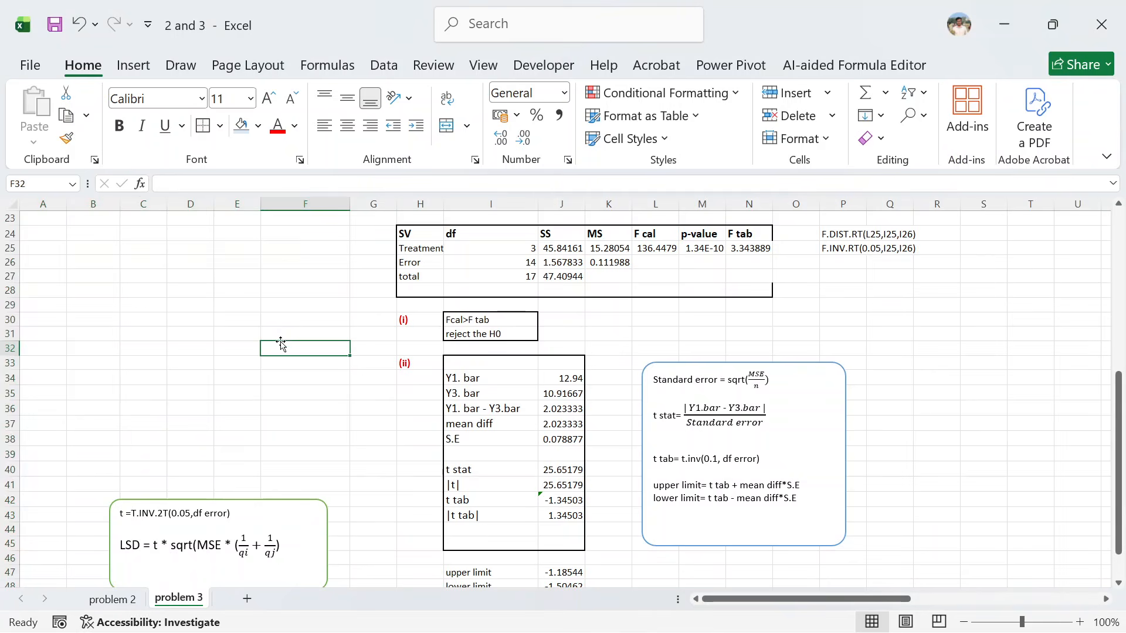
scroll(628, 377, "down", 5)
scroll(628, 378, "up", 4)
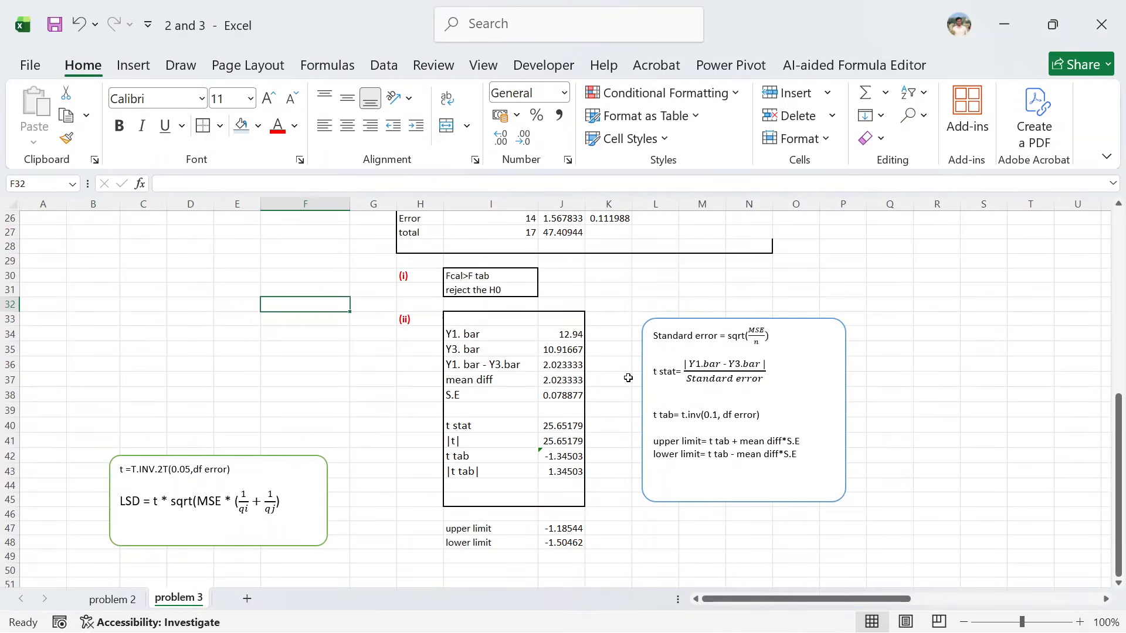
mouse_move(246, 632)
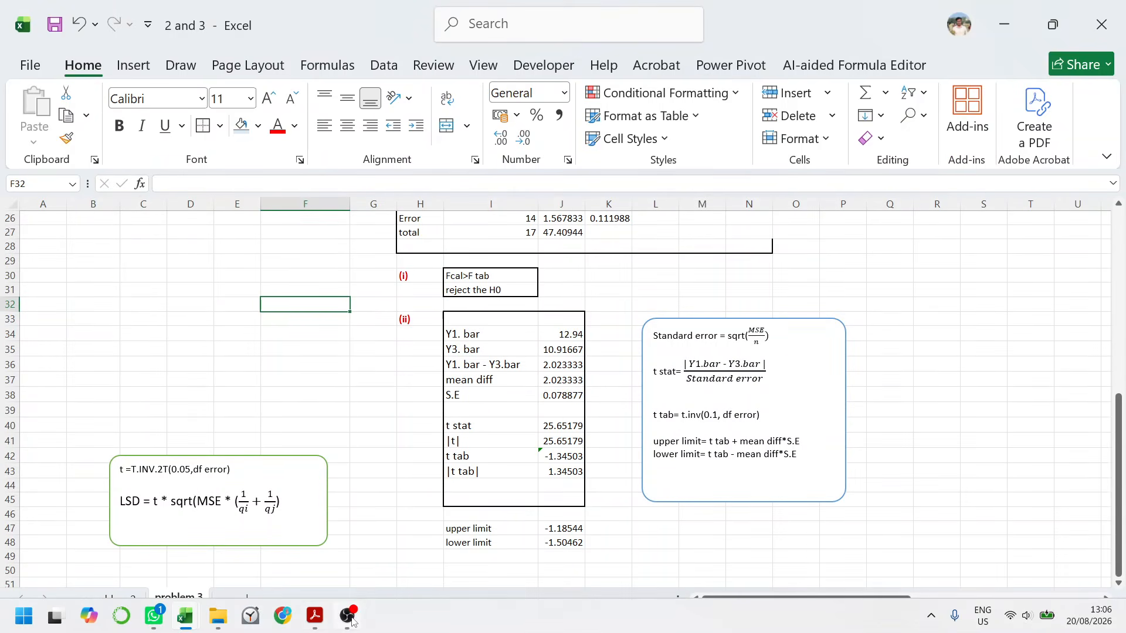